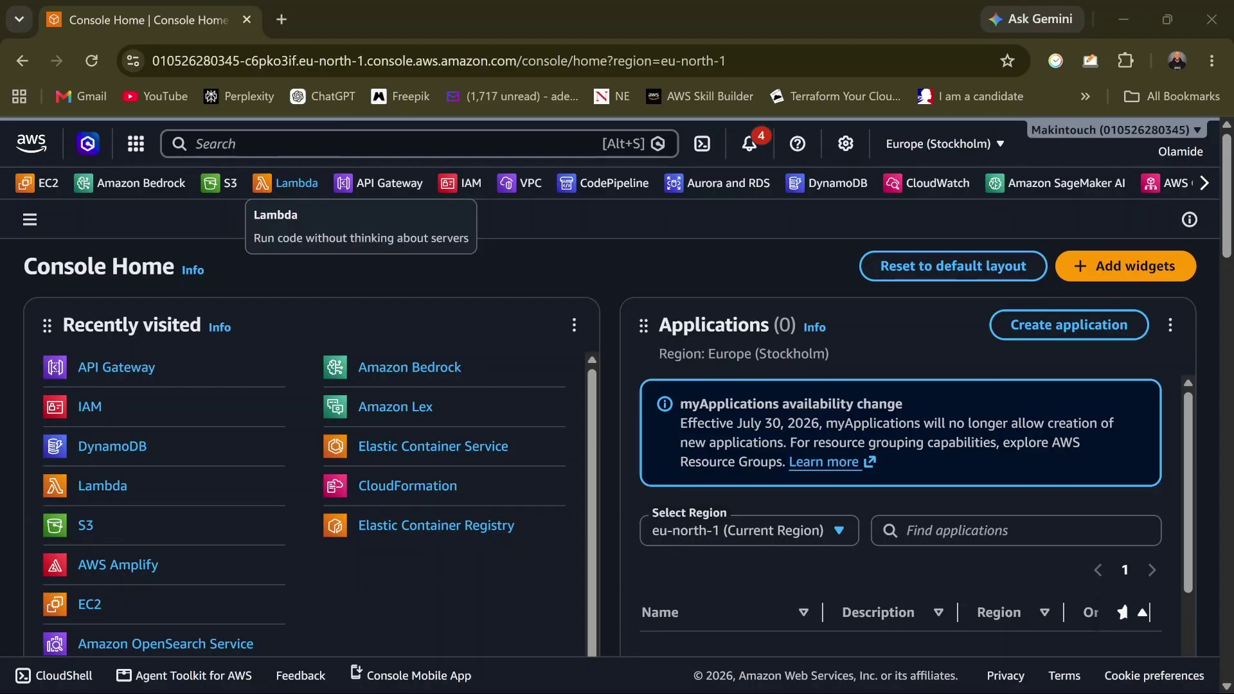
Create a Lambda function from scratch named Quicksum with the Python 3.14 runtime and dismiss the getting-started dialog
{"action": "left_click", "coordinate": [297, 186]}
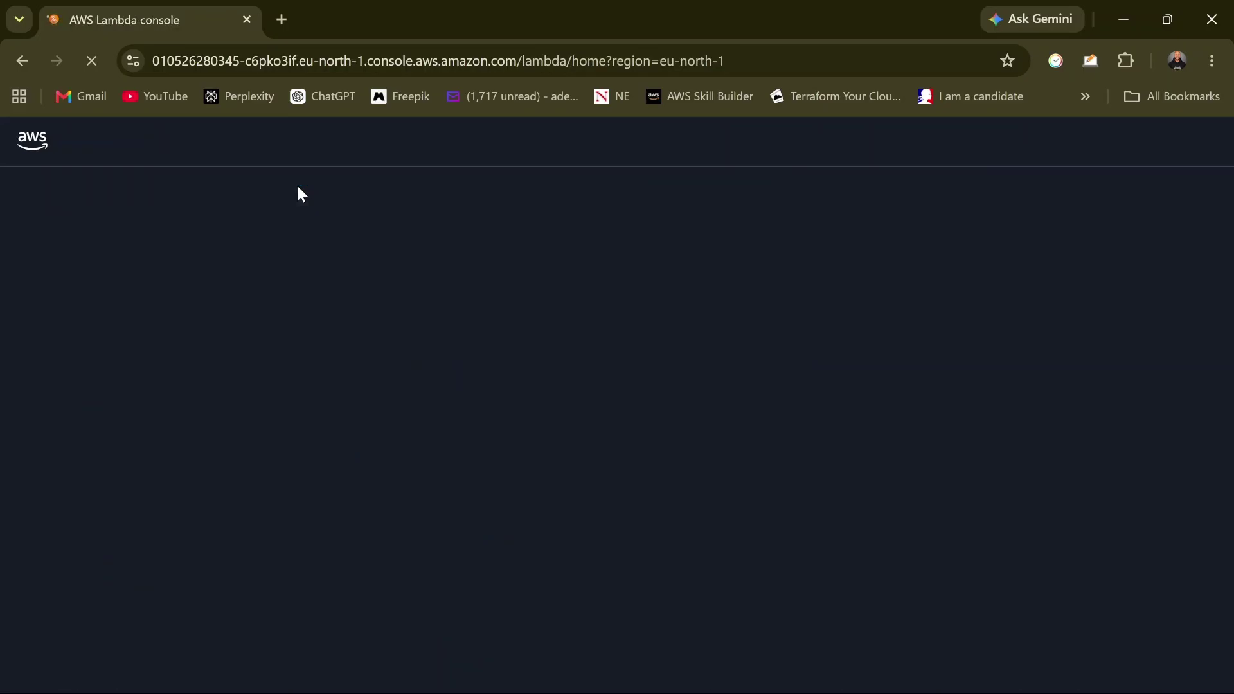
{"action": "type", "text": "Quicksum"}
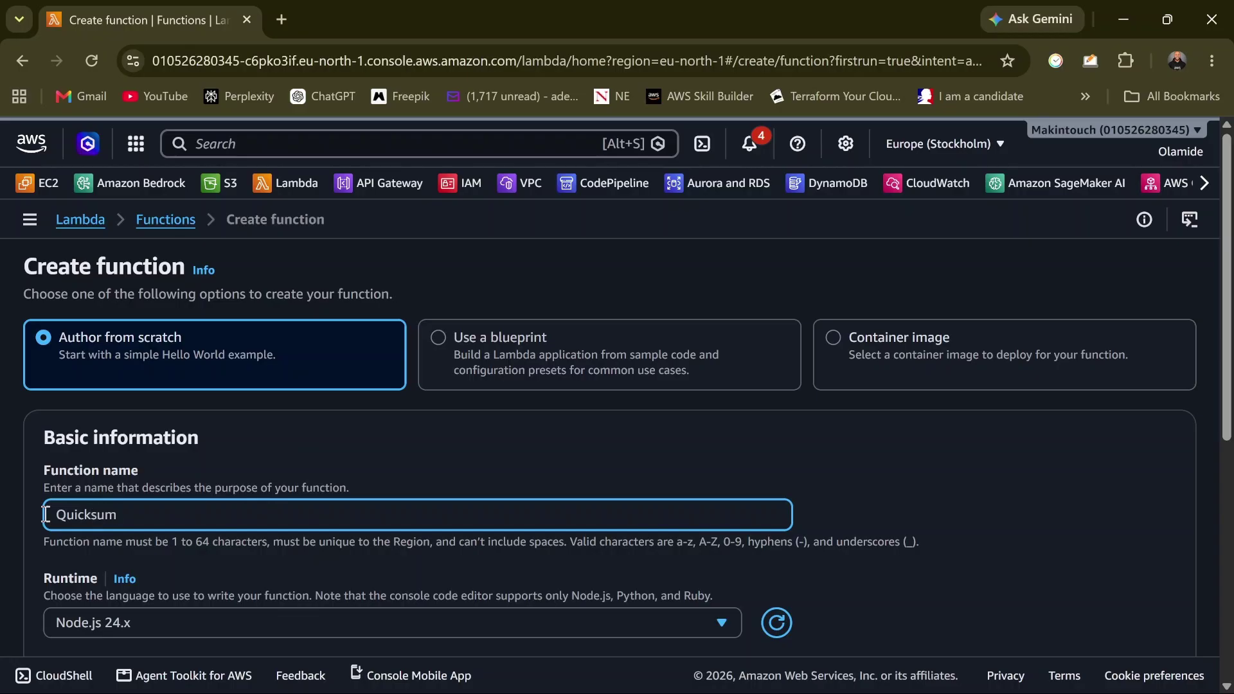
{"action": "left_click", "coordinate": [182, 587]}
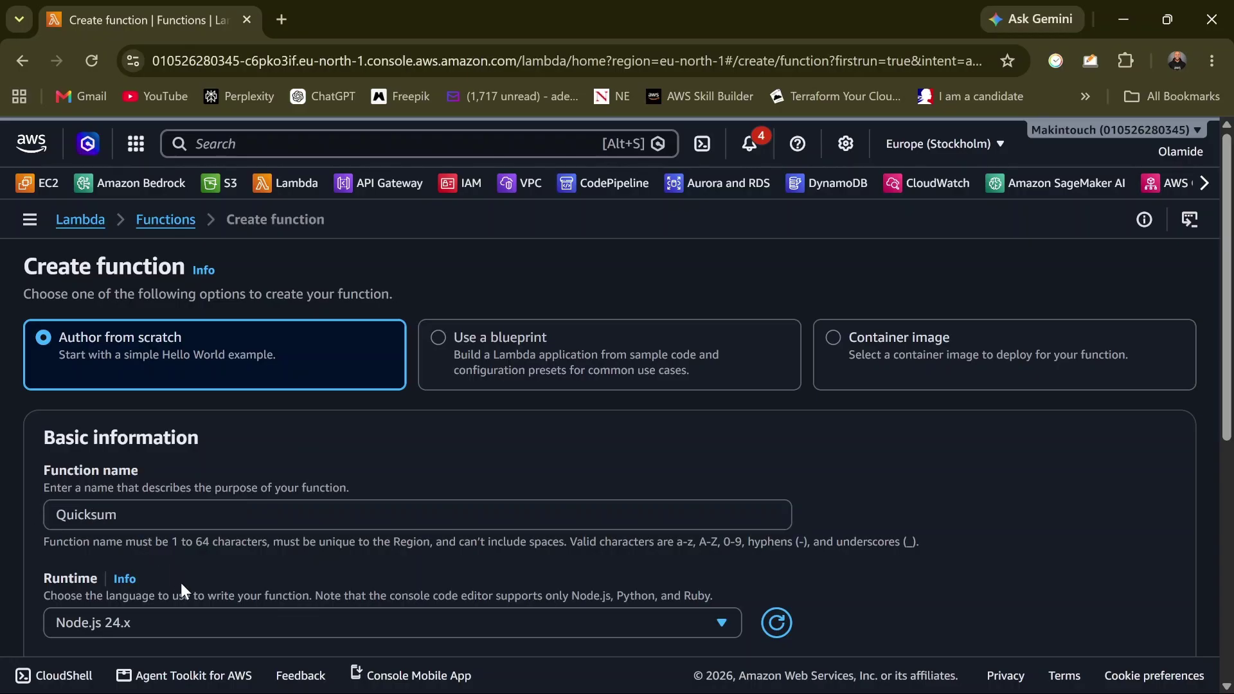
{"action": "left_click", "coordinate": [192, 619]}
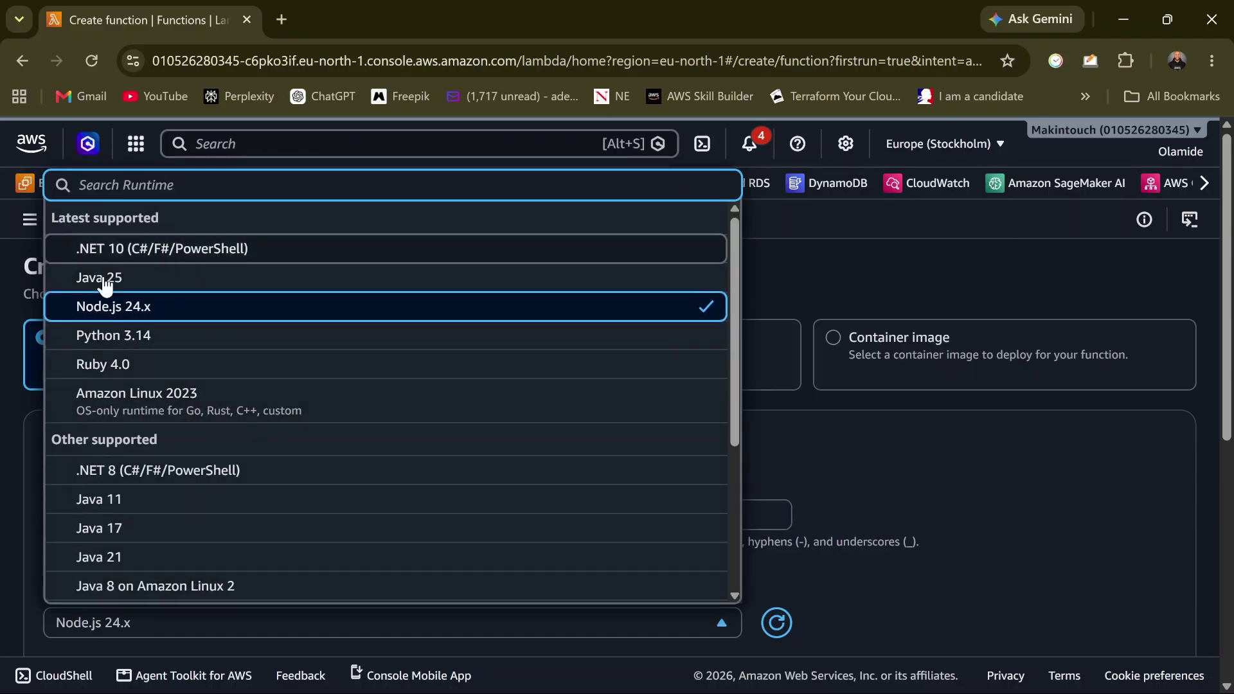
{"action": "left_click", "coordinate": [160, 337]}
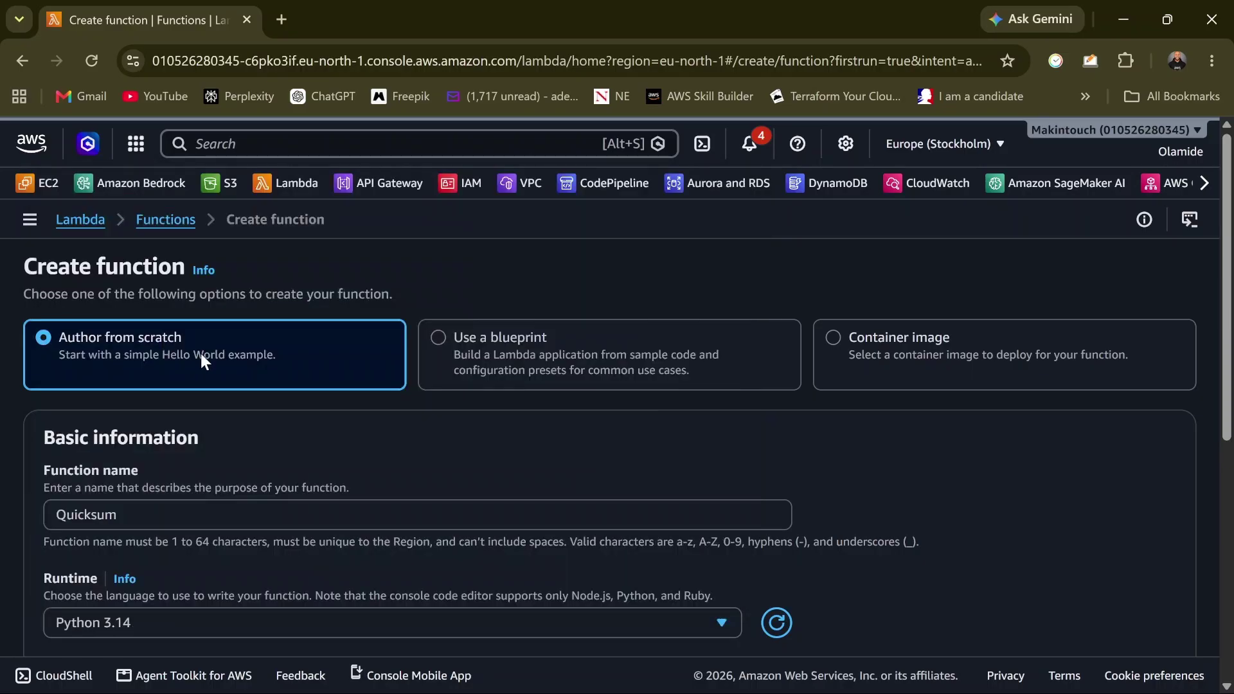
{"action": "scroll", "coordinate": [287, 461], "scroll_direction": "down", "scroll_amount": 7}
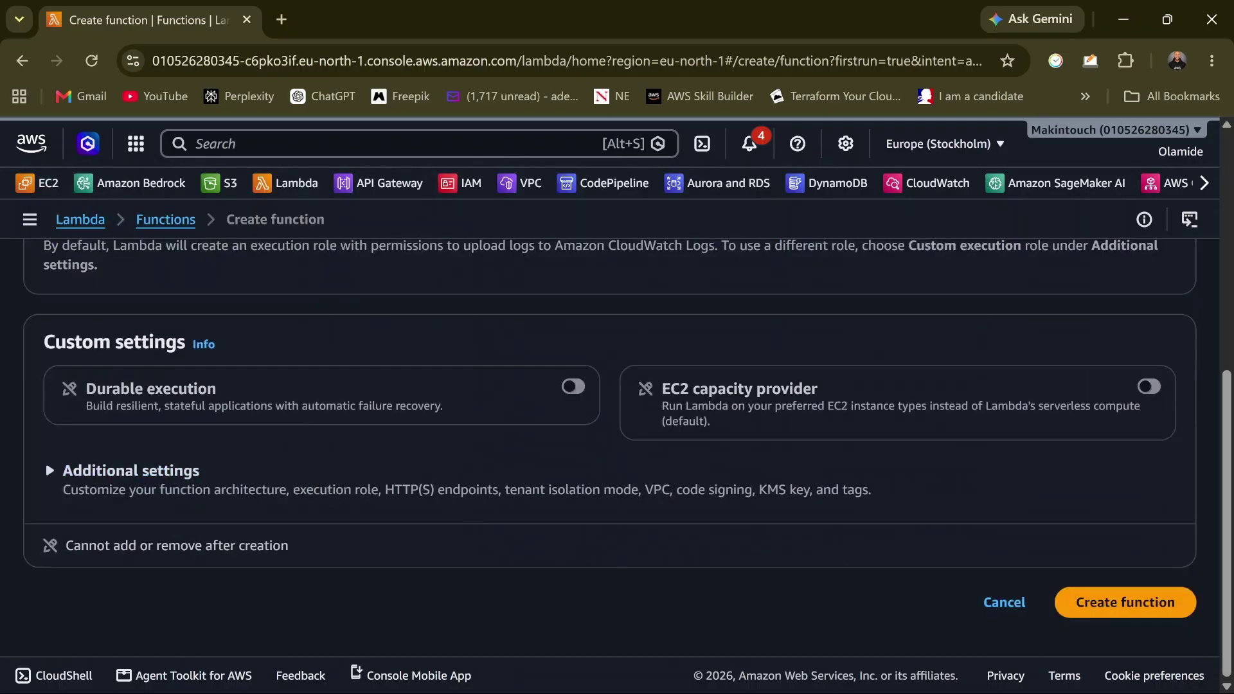
{"action": "left_click", "coordinate": [1100, 616]}
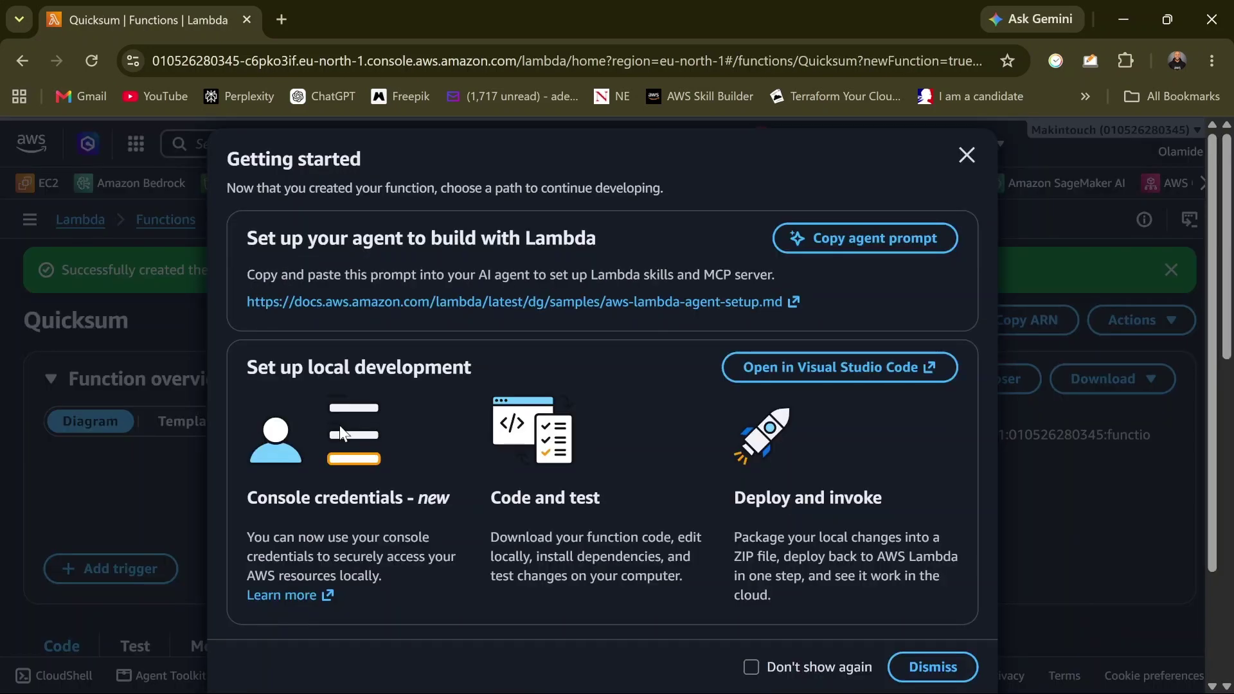
{"action": "left_click", "coordinate": [968, 156]}
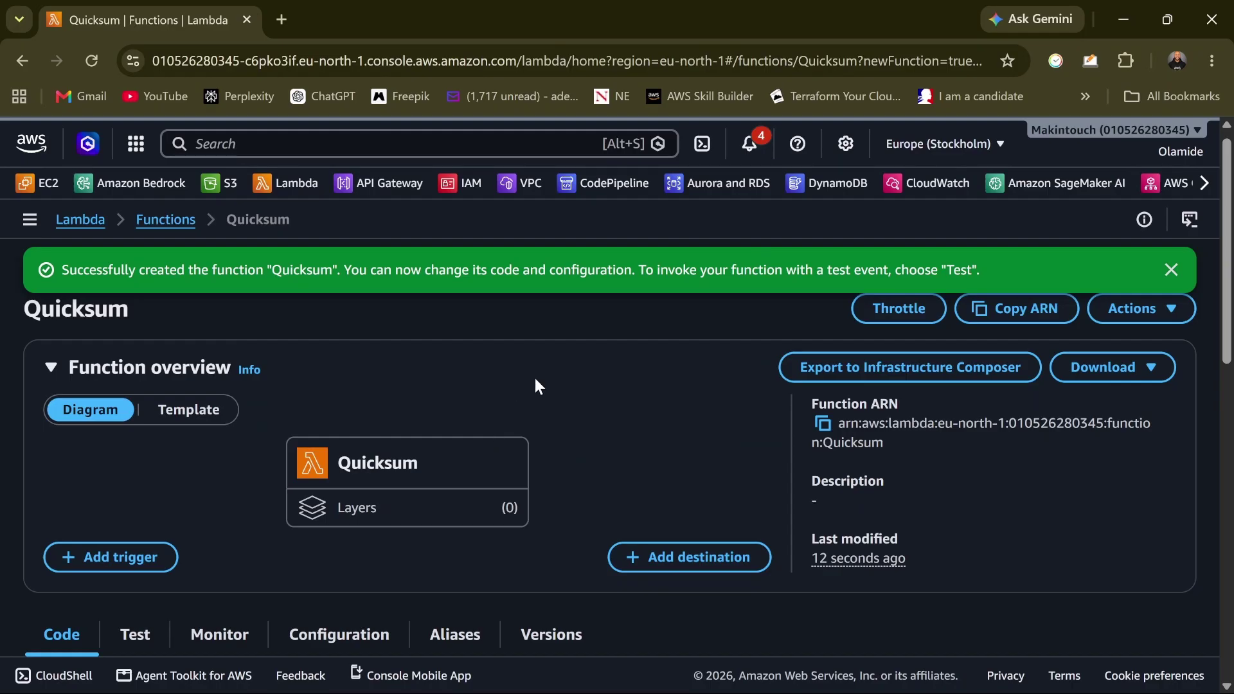
Replace all default code in lambda_function.py with the copied Python code that computes a power and writes it to a DynamoDB table
{"action": "scroll", "coordinate": [535, 386], "scroll_direction": "down", "scroll_amount": 5}
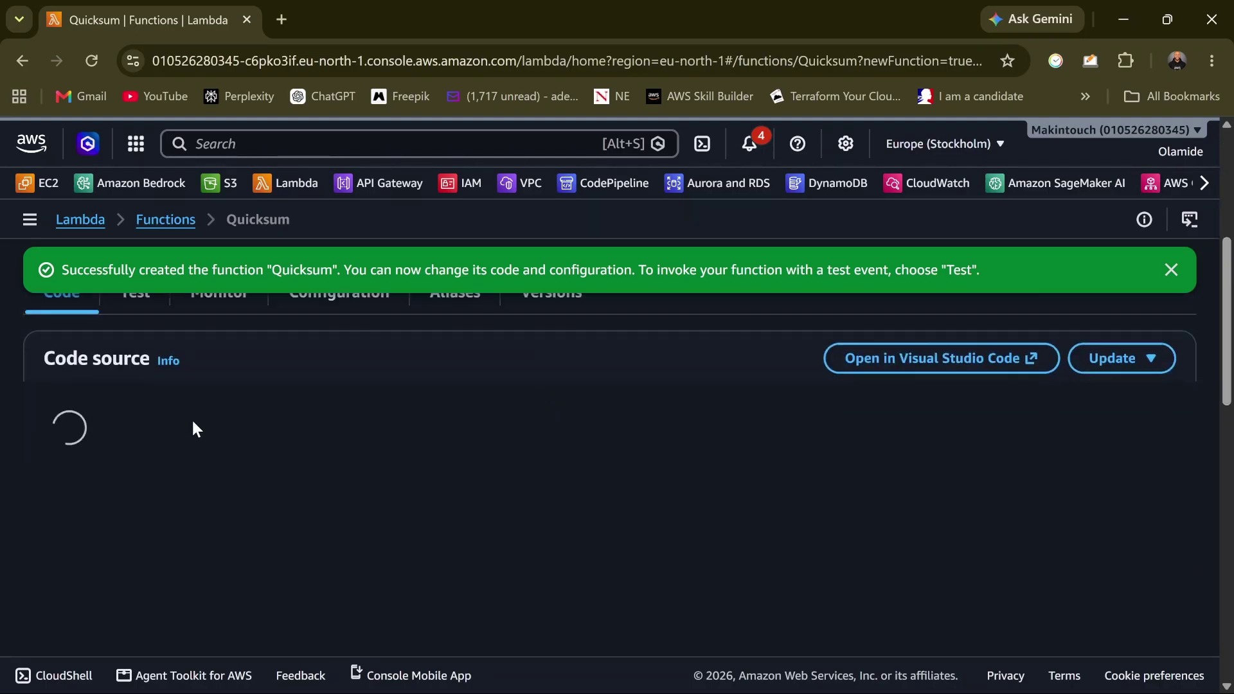
{"action": "scroll", "coordinate": [191, 418], "scroll_direction": "up", "scroll_amount": 1}
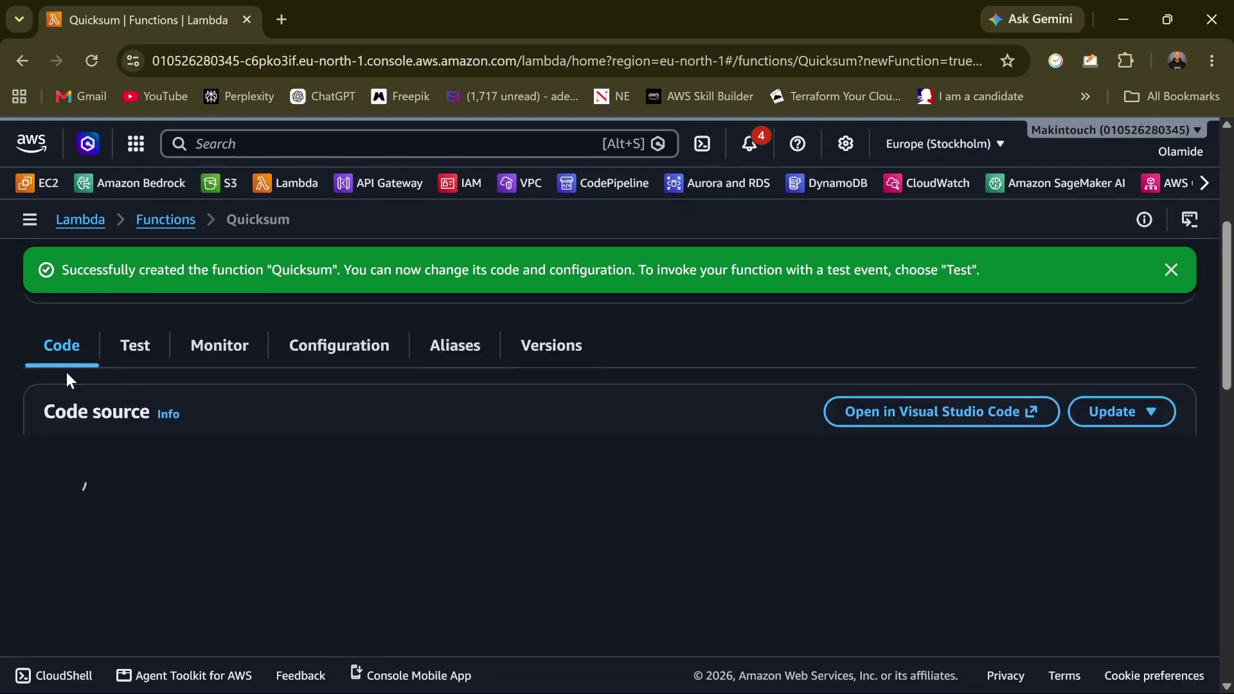
{"action": "scroll", "coordinate": [579, 600], "scroll_direction": "down", "scroll_amount": 2}
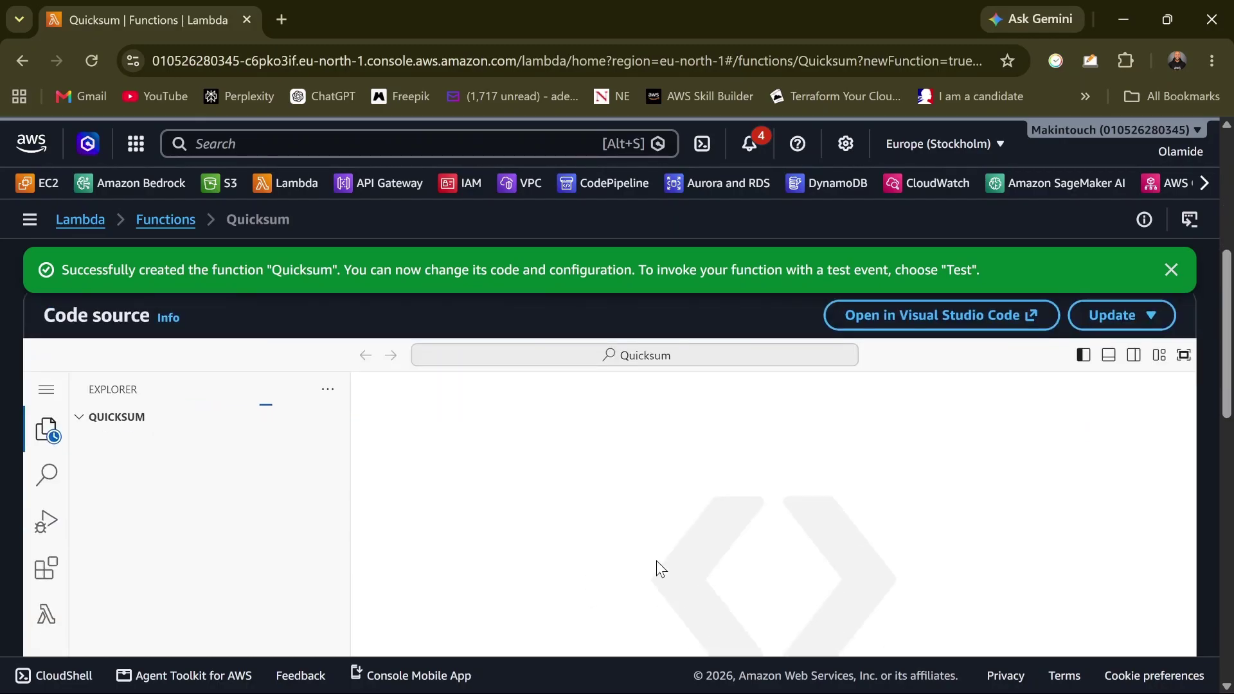
{"action": "scroll", "coordinate": [657, 560], "scroll_direction": "down", "scroll_amount": 5}
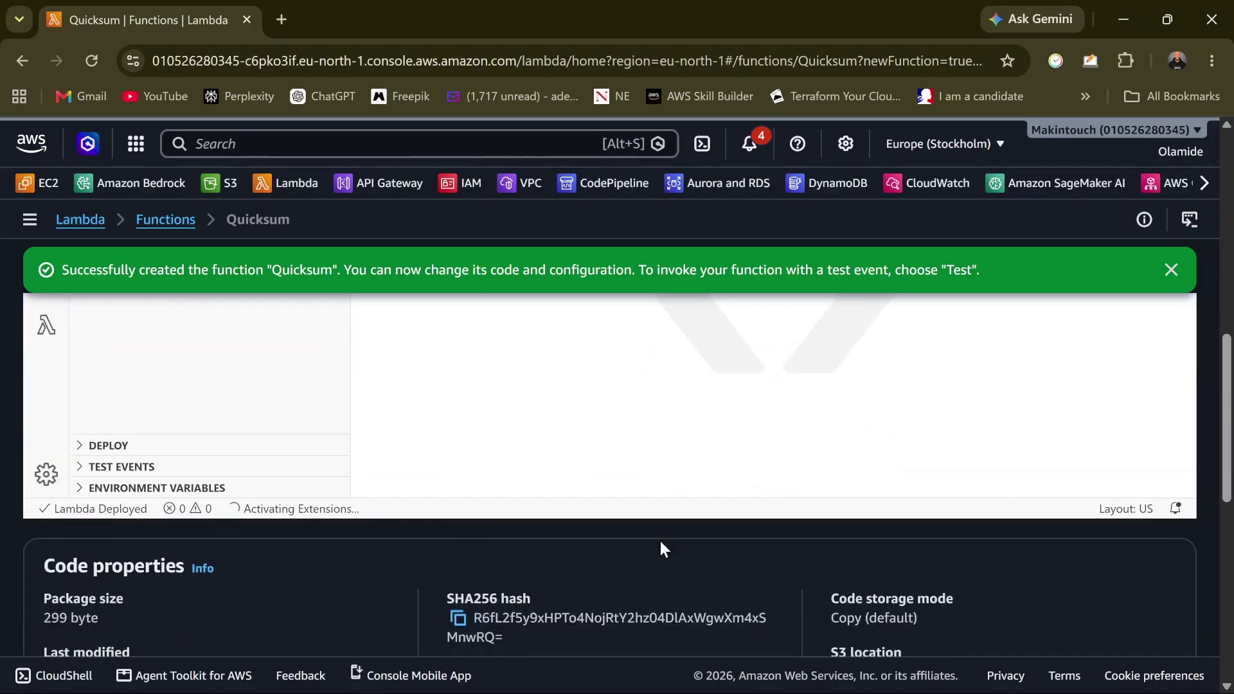
{"action": "scroll", "coordinate": [664, 550], "scroll_direction": "up", "scroll_amount": 3}
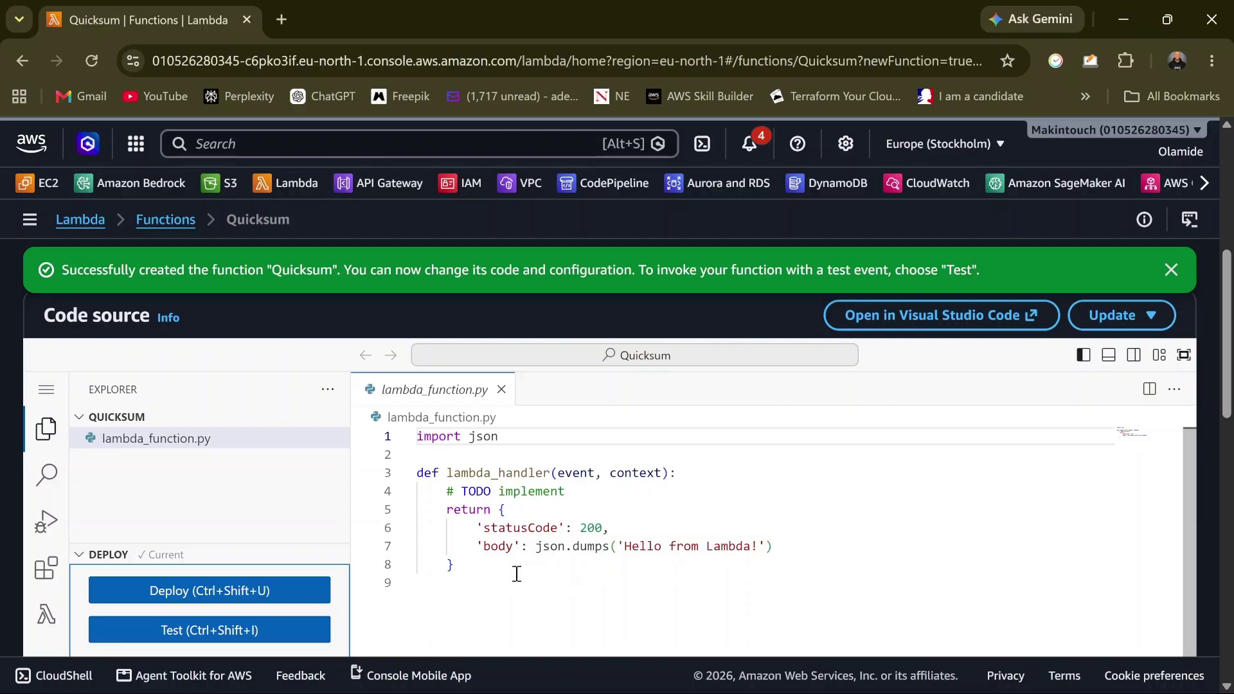
{"action": "left_click", "coordinate": [481, 571]}
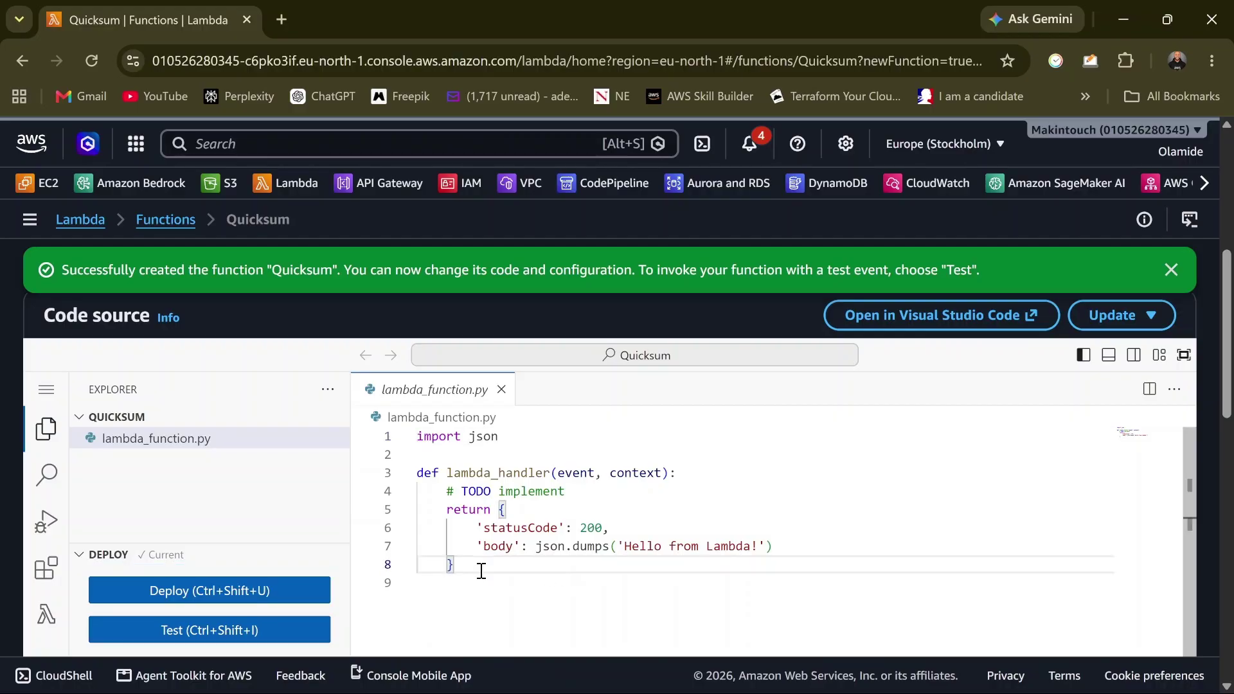
{"action": "left_click_drag", "start_coordinate": [476, 573], "coordinate": [406, 442]}
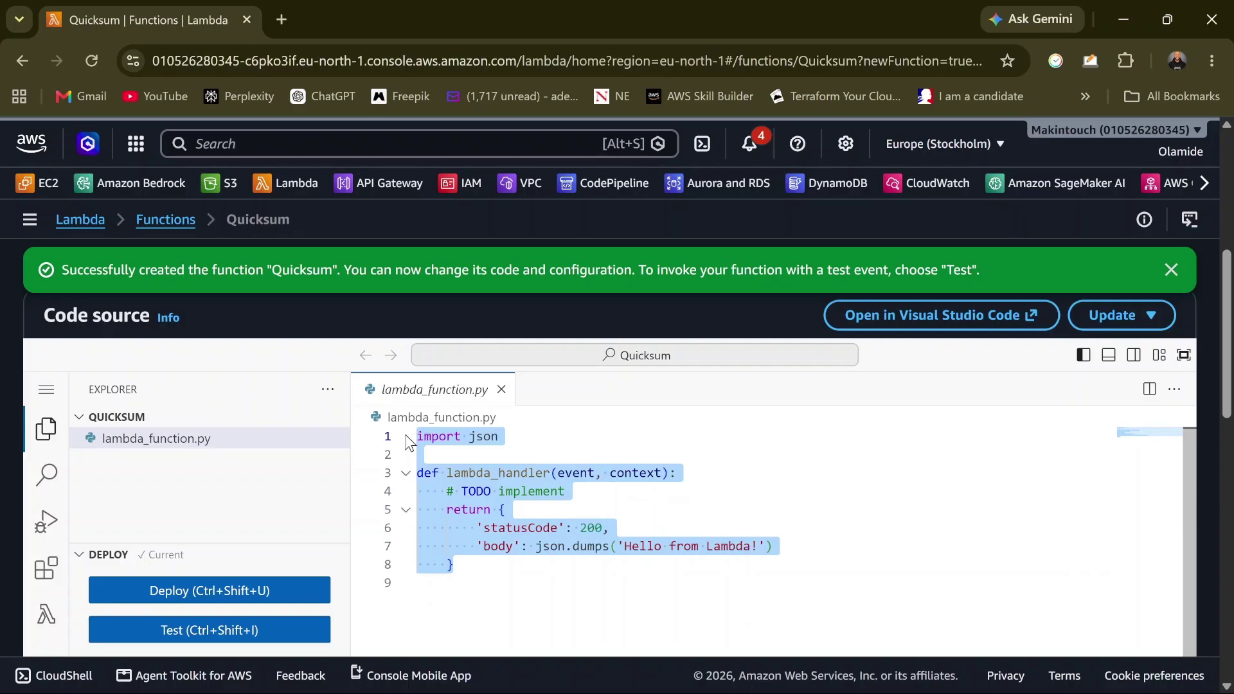
{"action": "key", "text": "BackSpace"}
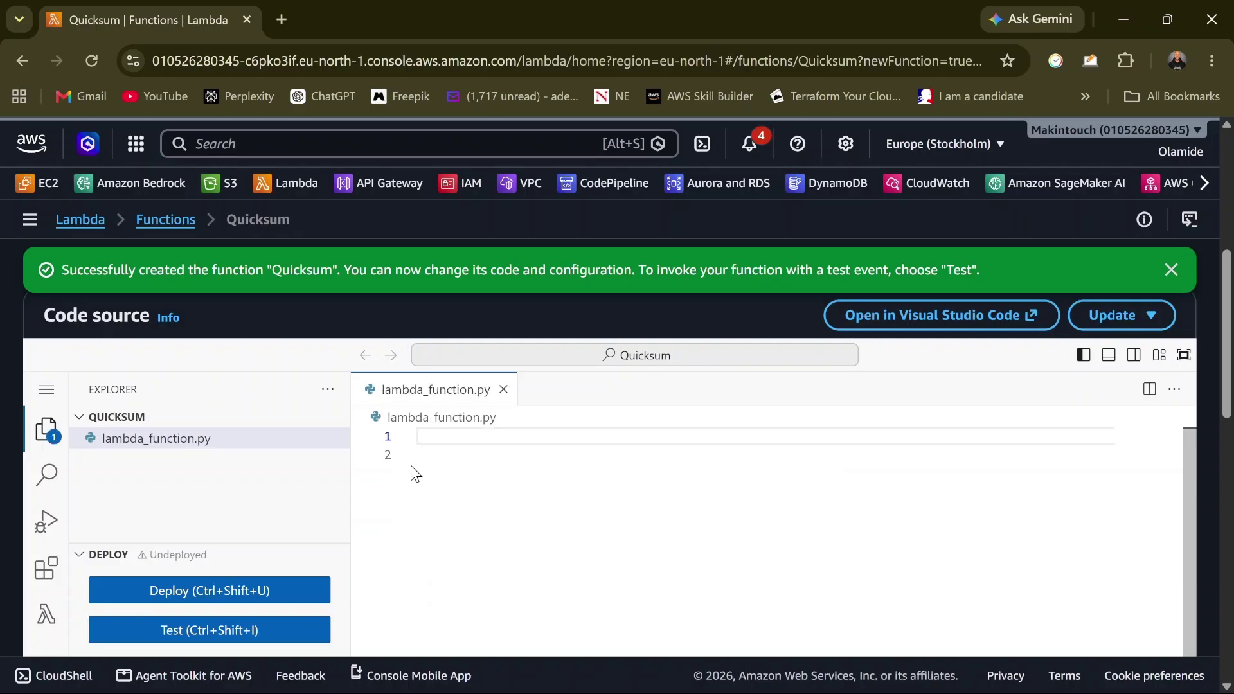
{"action": "key", "text": "alt+Tab"}
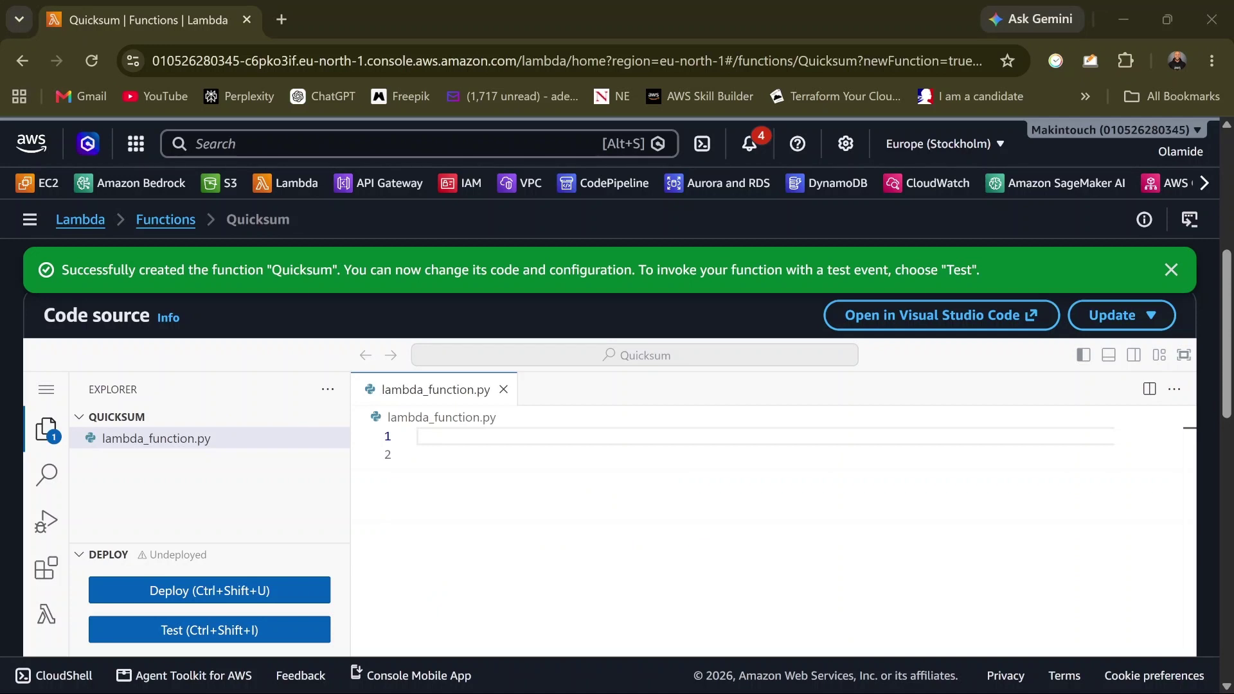
{"action": "left_click", "coordinate": [440, 432]}
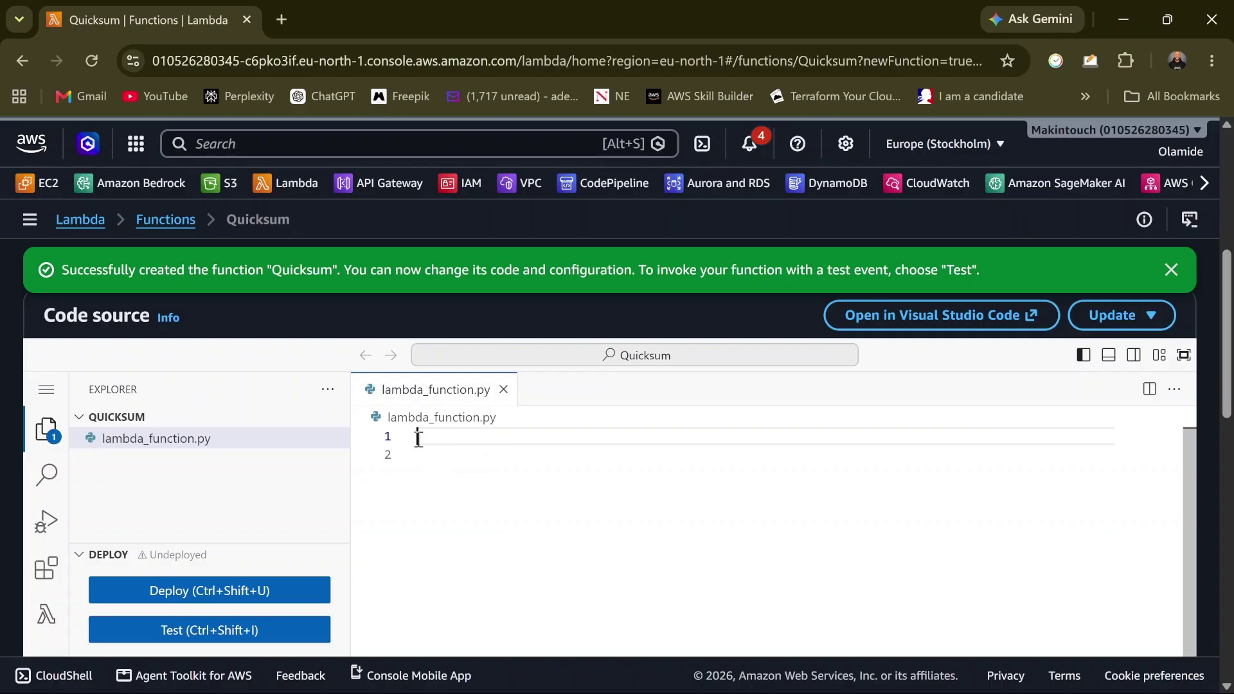
{"action": "key", "text": "ctrl+v"}
Review the import statements in lambda_function.py for json, math, boto3 and the gmtime and strftime time functions
{"action": "scroll", "coordinate": [512, 549], "scroll_direction": "up", "scroll_amount": 1}
{"action": "scroll", "coordinate": [515, 549], "scroll_direction": "down", "scroll_amount": 3}
{"action": "scroll", "coordinate": [686, 499], "scroll_direction": "up", "scroll_amount": 3}
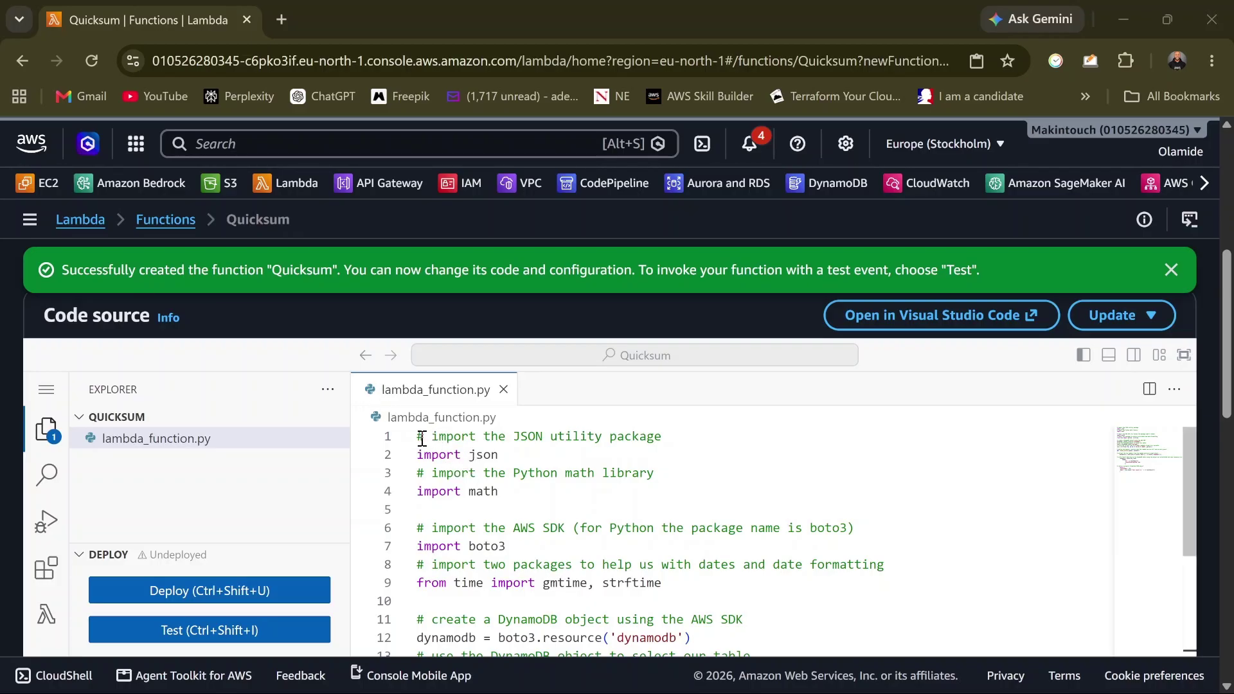
{"action": "left_click_drag", "start_coordinate": [422, 439], "coordinate": [662, 436]}
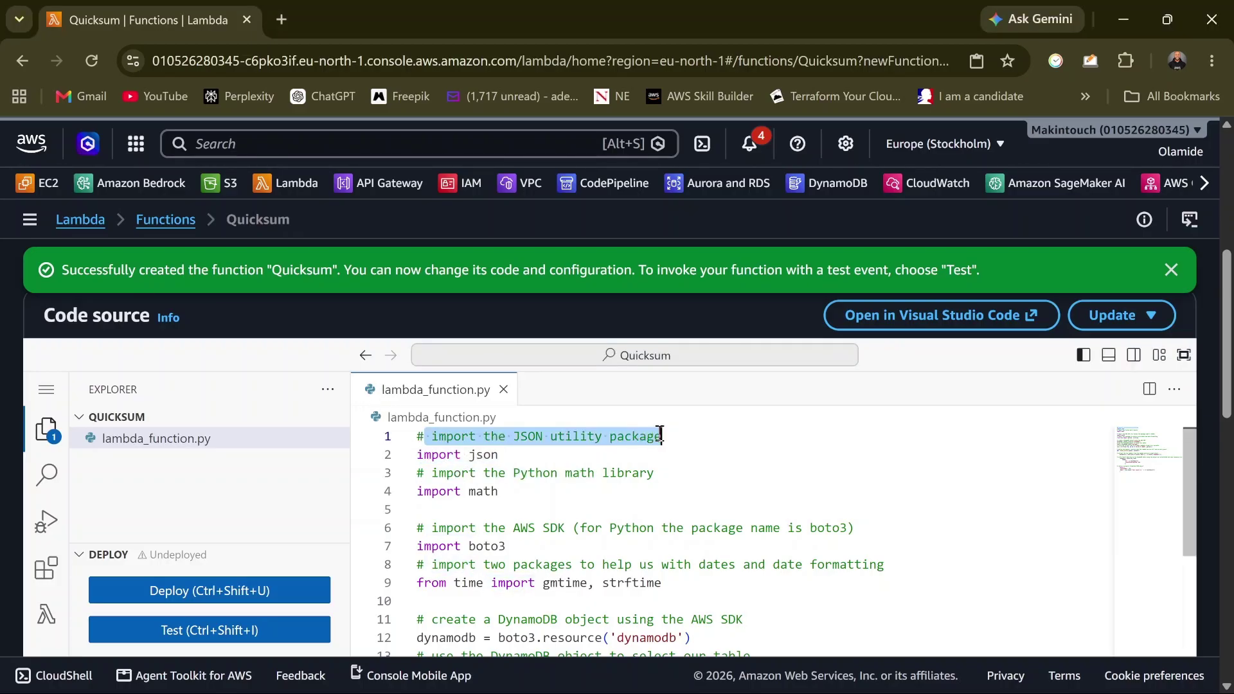
{"action": "left_click", "coordinate": [521, 456]}
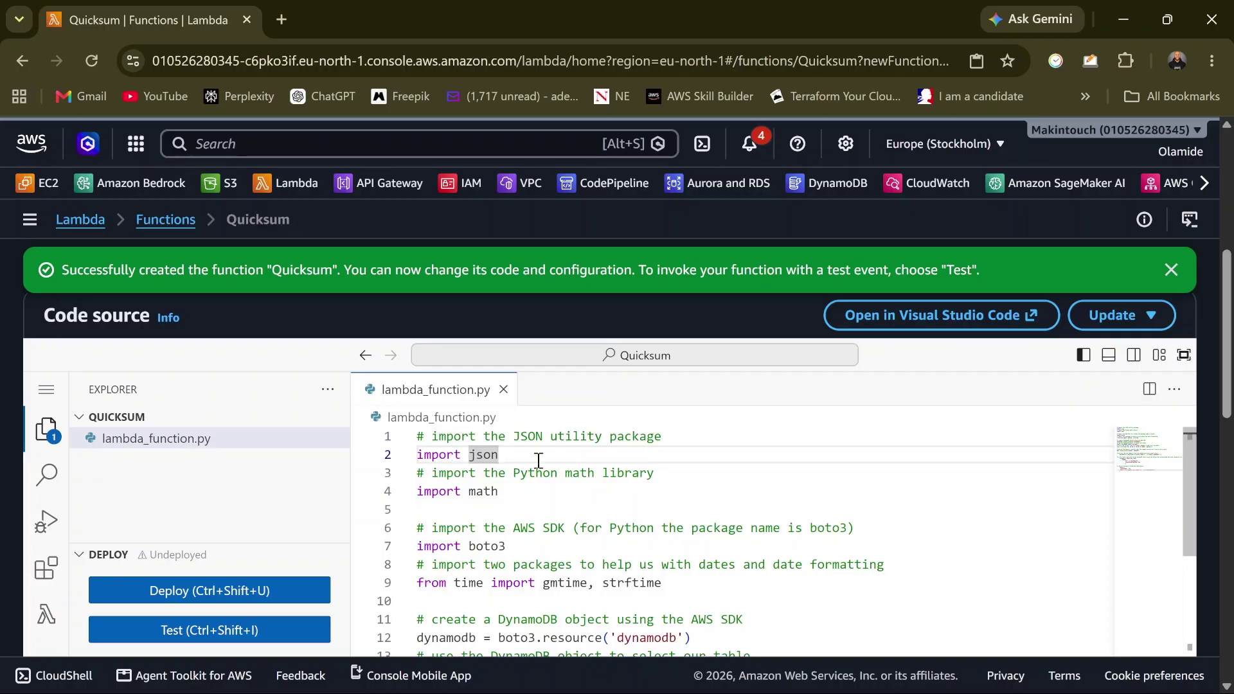
{"action": "left_click", "coordinate": [542, 492]}
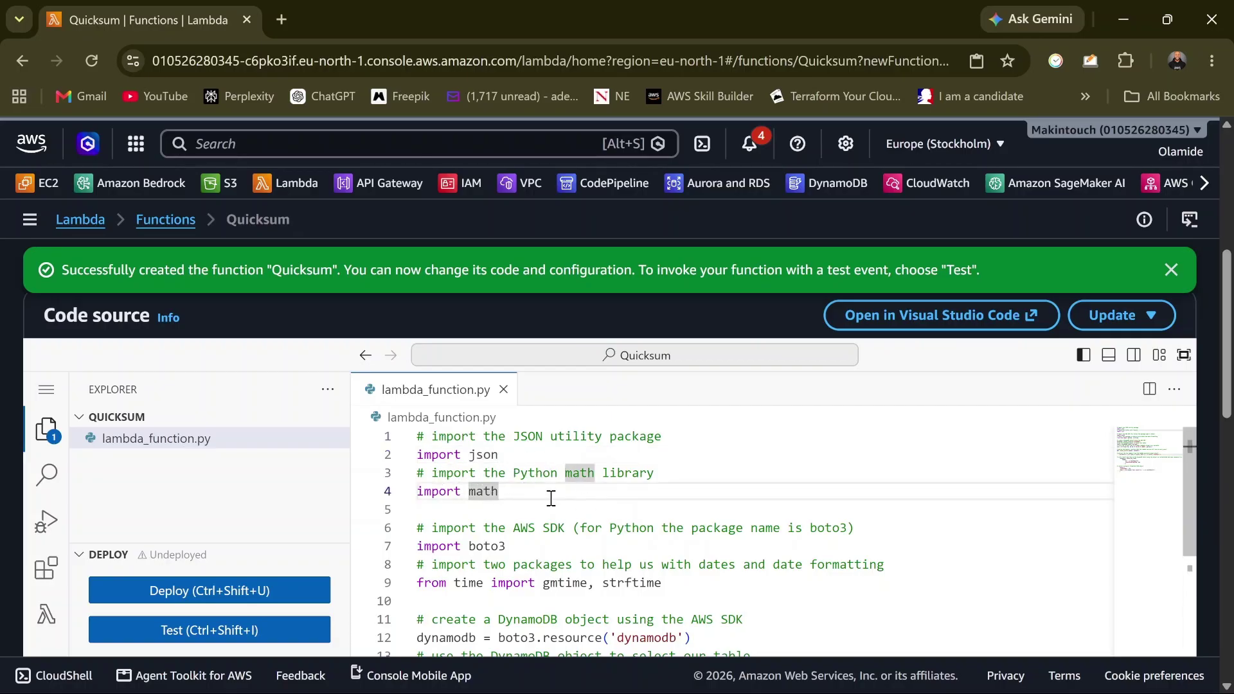
{"action": "scroll", "coordinate": [554, 500], "scroll_direction": "down", "scroll_amount": 1}
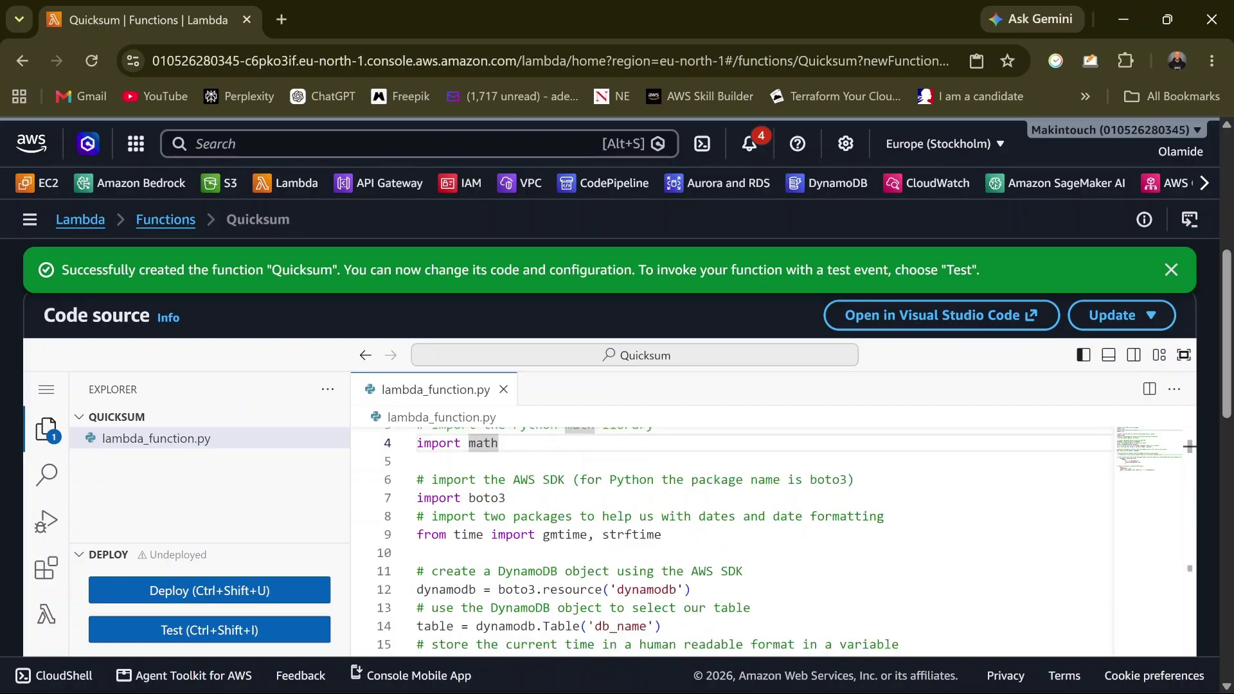
{"action": "scroll", "coordinate": [531, 545], "scroll_direction": "up", "scroll_amount": 1}
{"action": "left_click", "coordinate": [531, 545]}
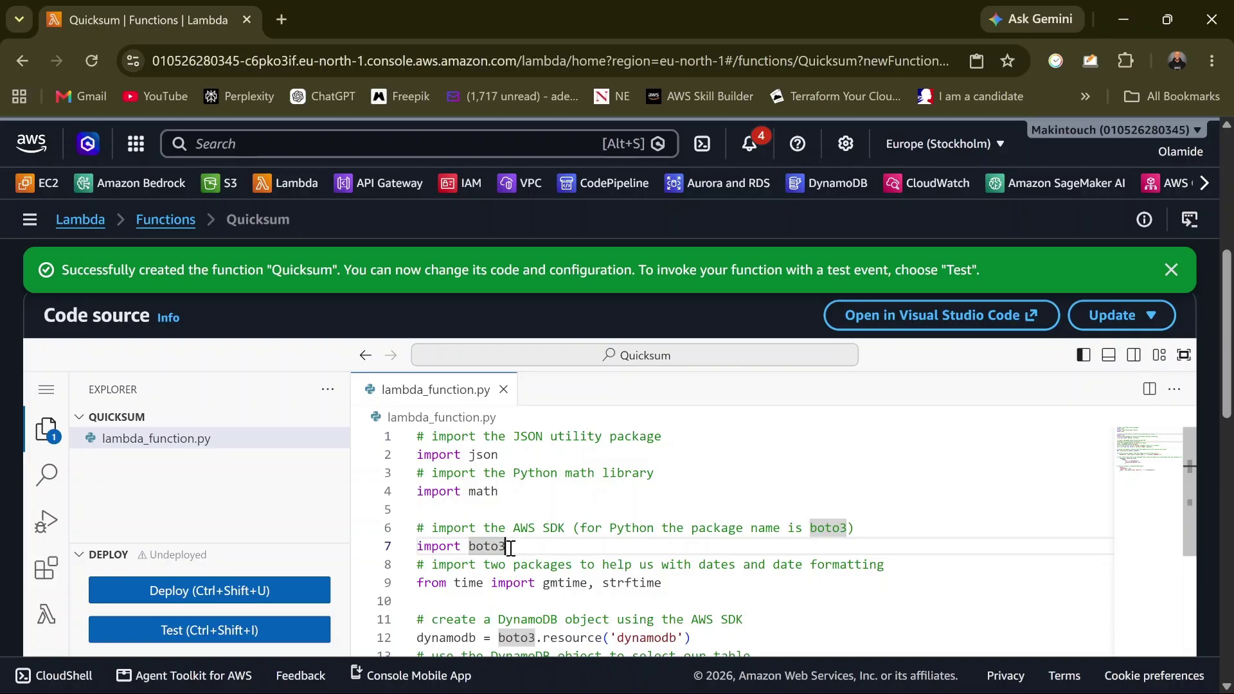
{"action": "scroll", "coordinate": [529, 546], "scroll_direction": "down", "scroll_amount": 2}
{"action": "left_click_drag", "start_coordinate": [662, 487], "coordinate": [418, 486]}
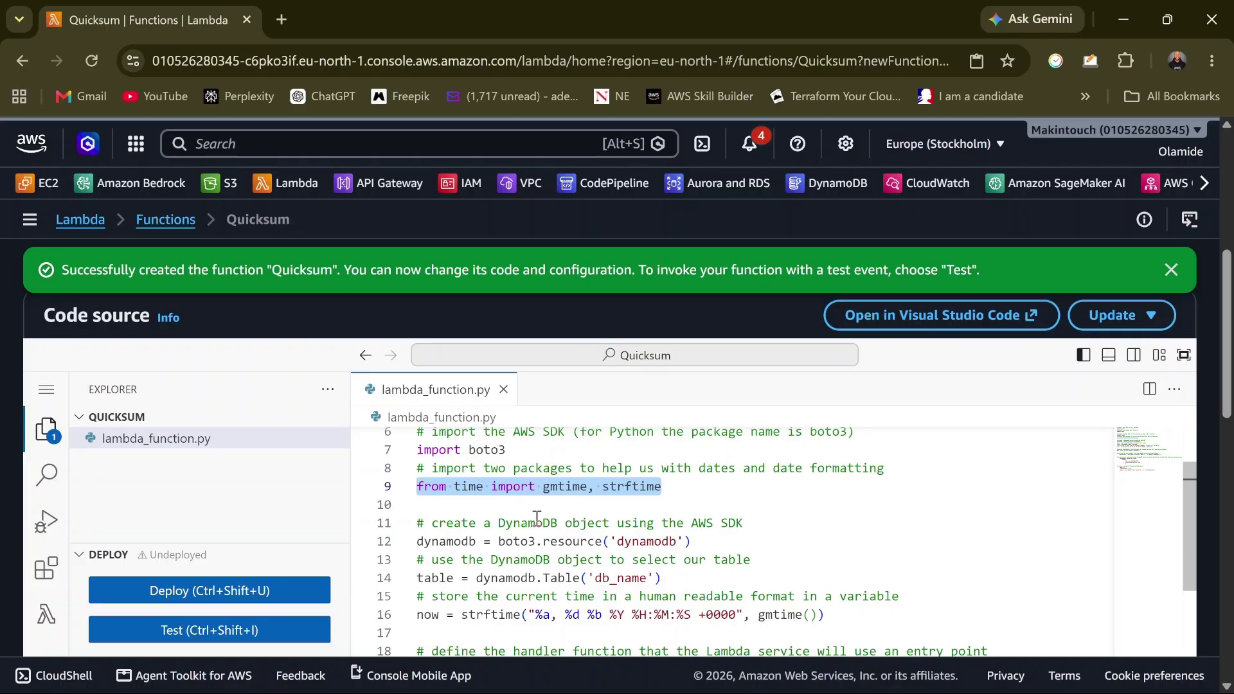
{"action": "left_click_drag", "start_coordinate": [691, 492], "coordinate": [418, 487]}
Inspect the DynamoDB table selection line and its 'db_name' placeholder in lambda_function.py
{"action": "left_click", "coordinate": [596, 578]}
{"action": "scroll", "coordinate": [589, 540], "scroll_direction": "down", "scroll_amount": 1}
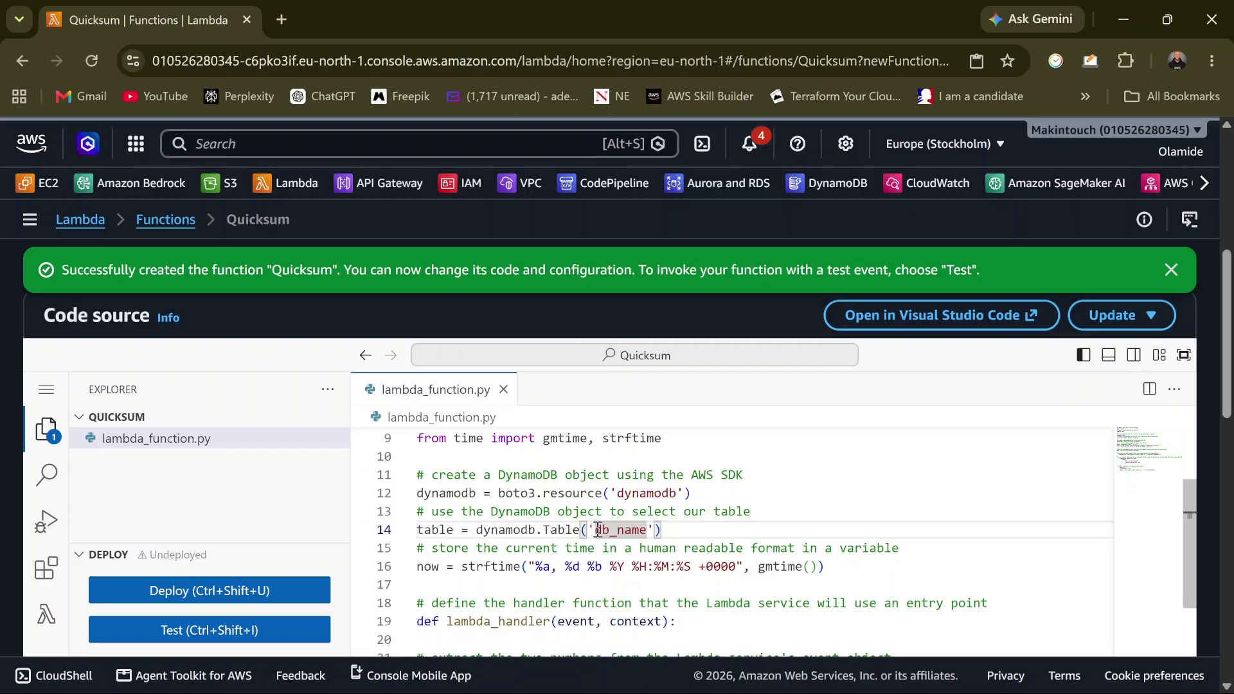
{"action": "left_click_drag", "start_coordinate": [596, 530], "coordinate": [648, 530]}
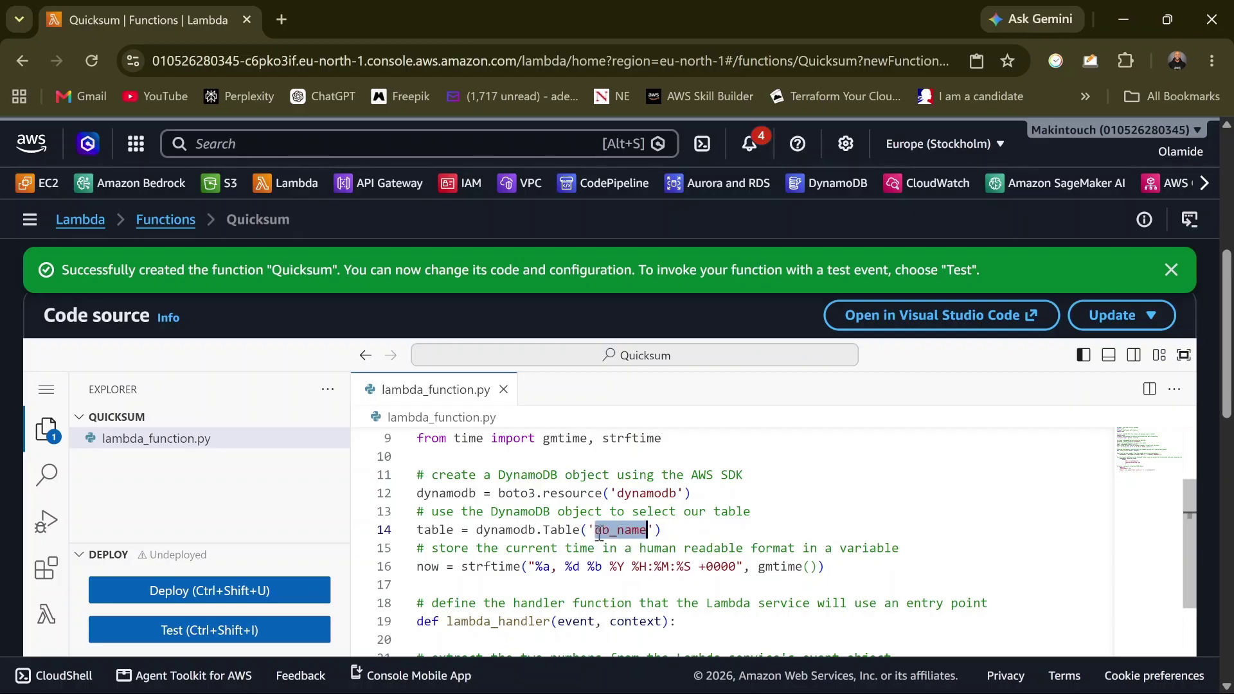
Examine the lambda_handler definition with its event and context parameters, and the mathResult line using the base and exponent values
{"action": "scroll", "coordinate": [599, 536], "scroll_direction": "down", "scroll_amount": 3}
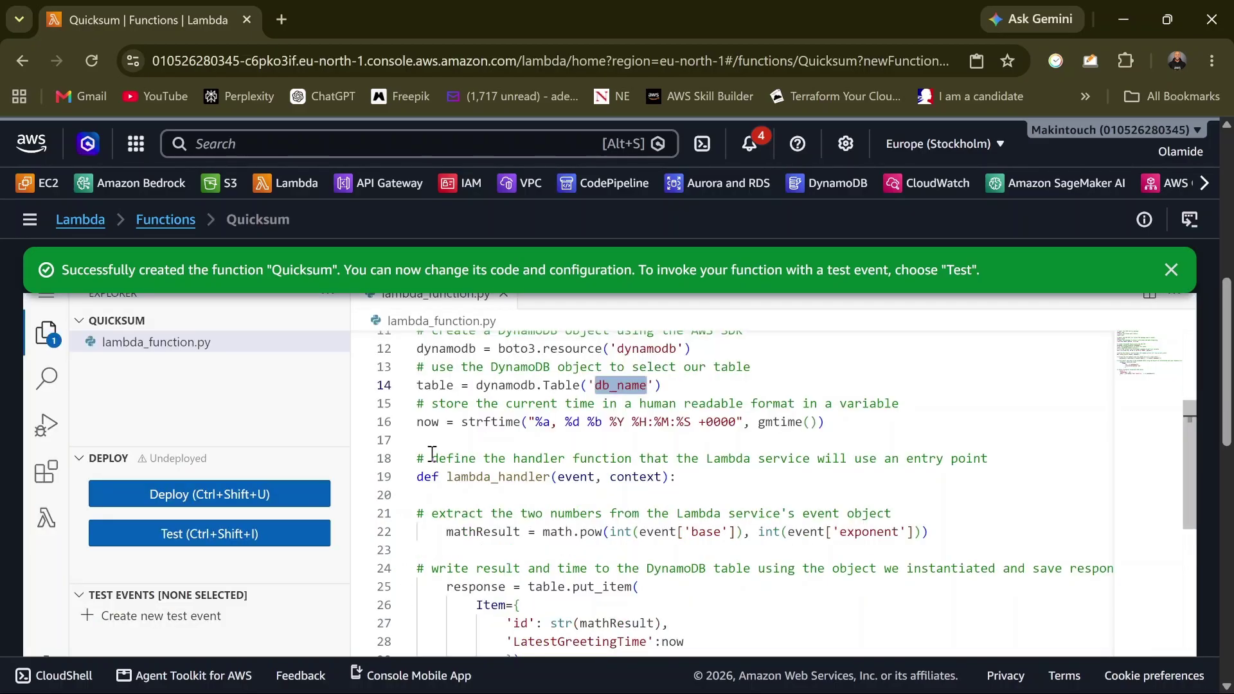
{"action": "left_click_drag", "start_coordinate": [433, 458], "coordinate": [646, 479]}
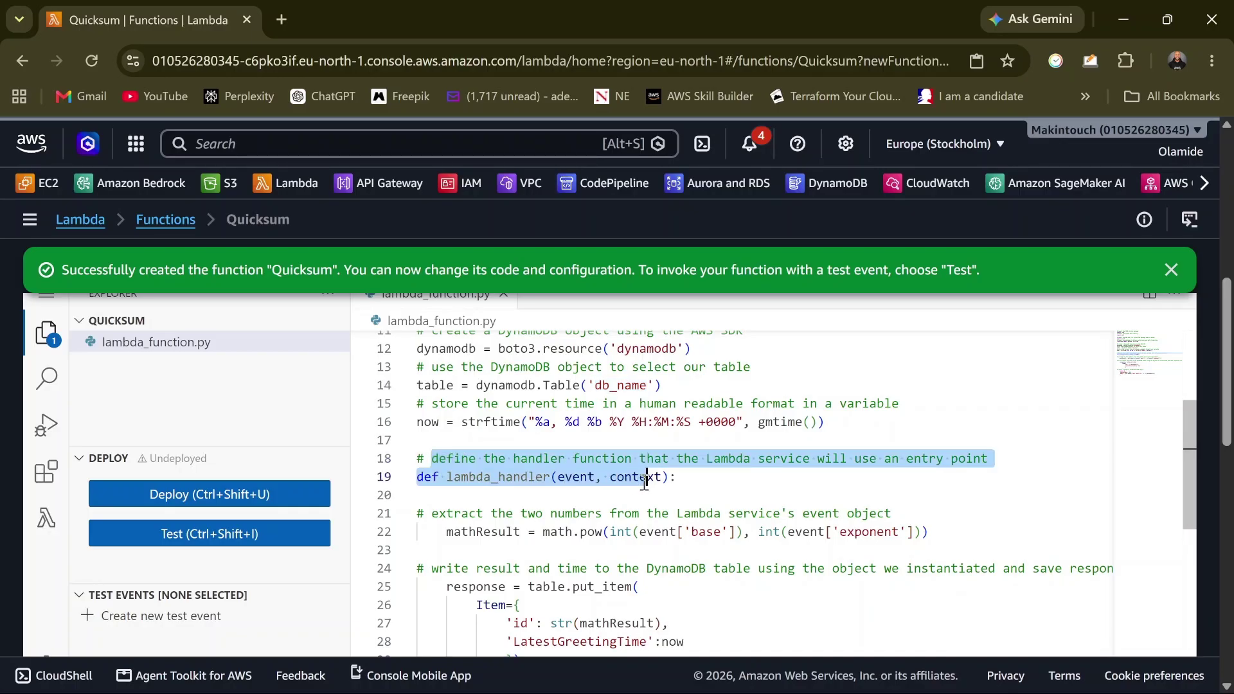
{"action": "left_click", "coordinate": [679, 495]}
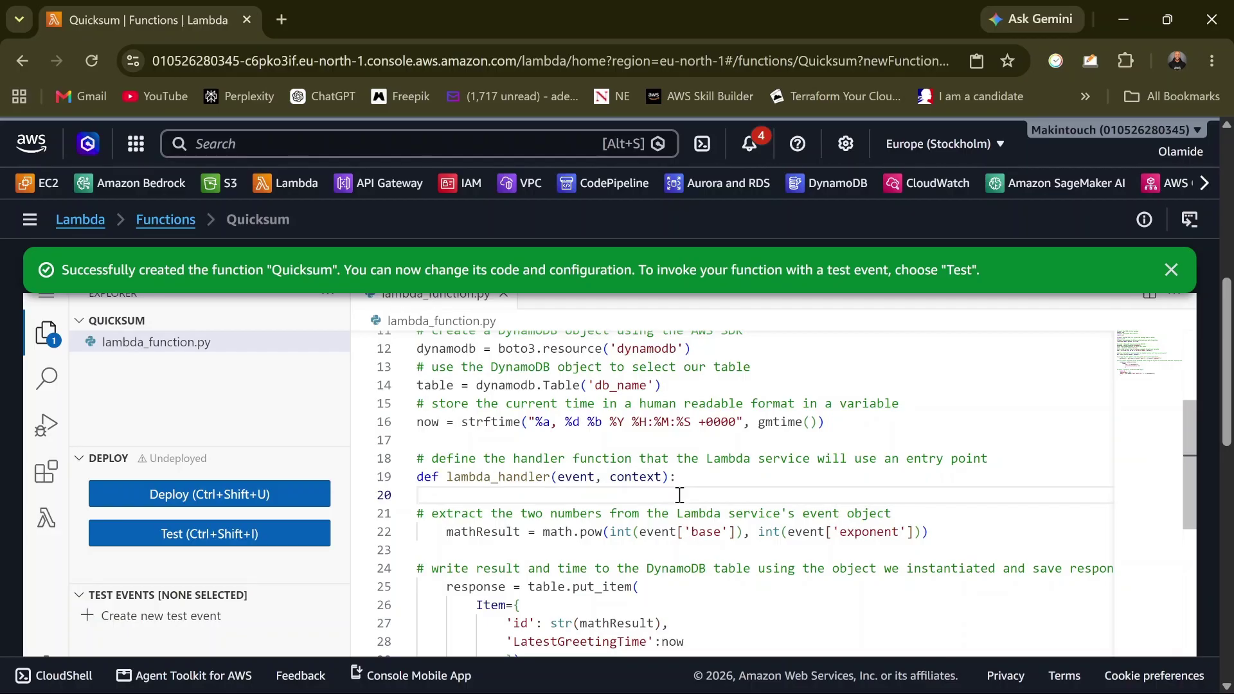
{"action": "left_click_drag", "start_coordinate": [693, 479], "coordinate": [668, 481]}
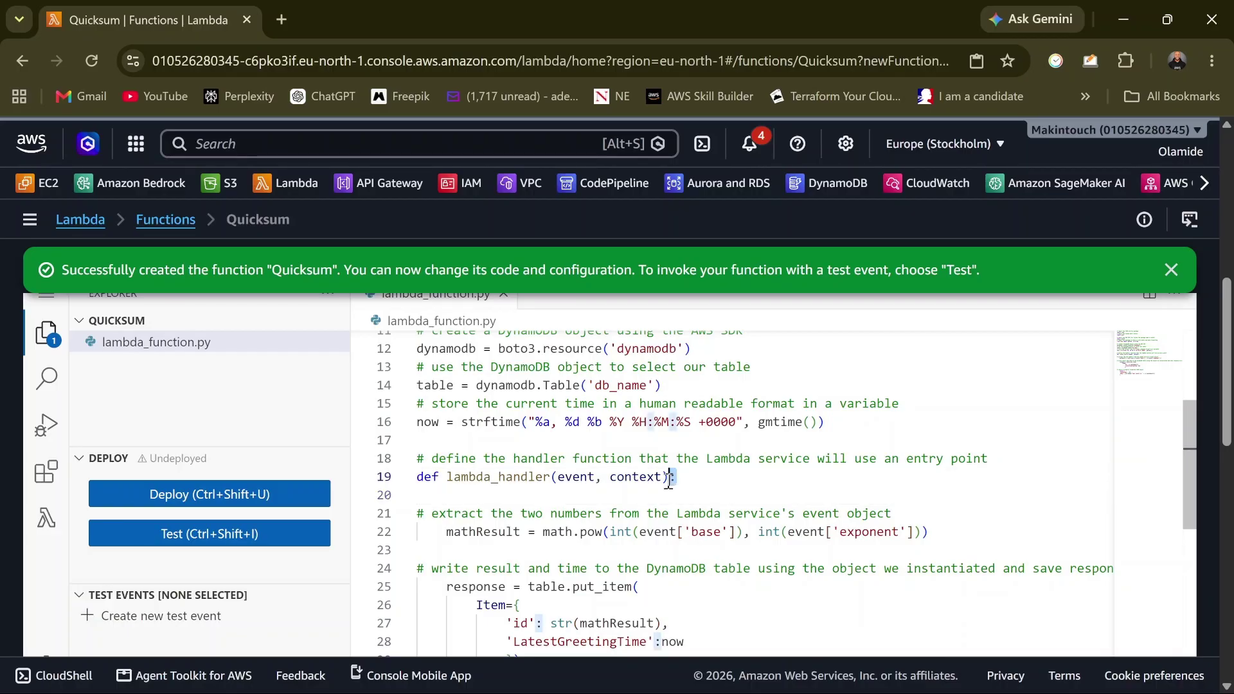
{"action": "left_click", "coordinate": [710, 490]}
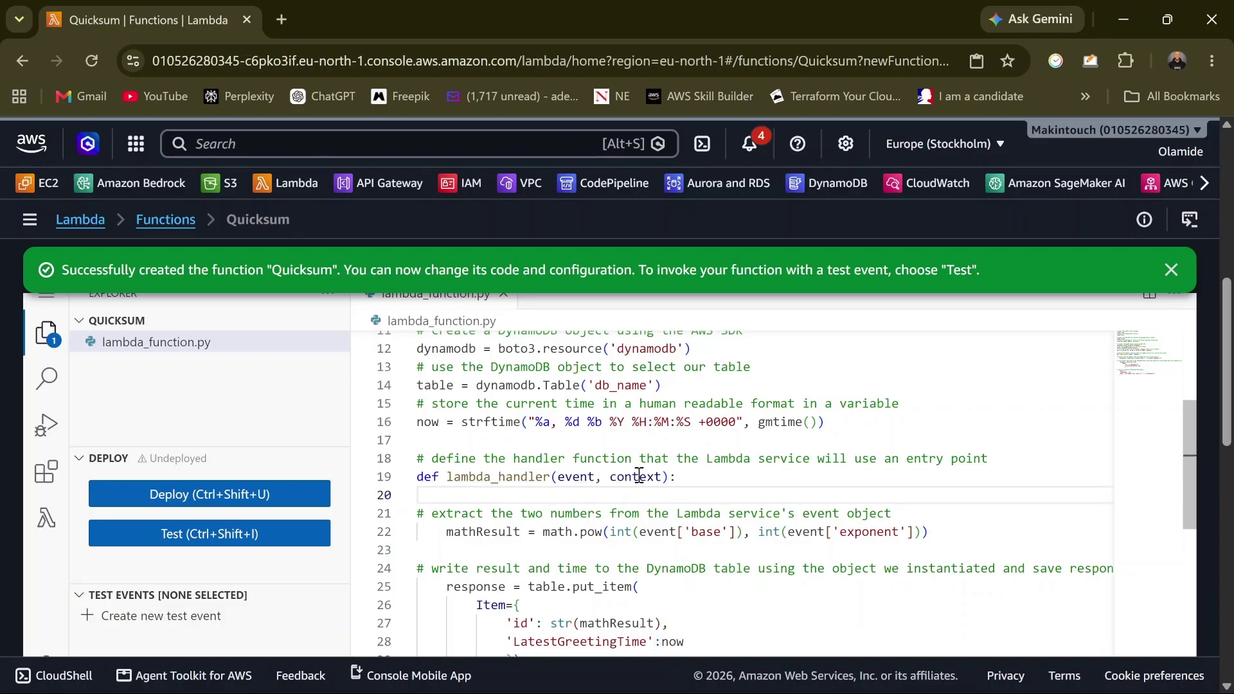
{"action": "left_click_drag", "start_coordinate": [599, 475], "coordinate": [580, 479]}
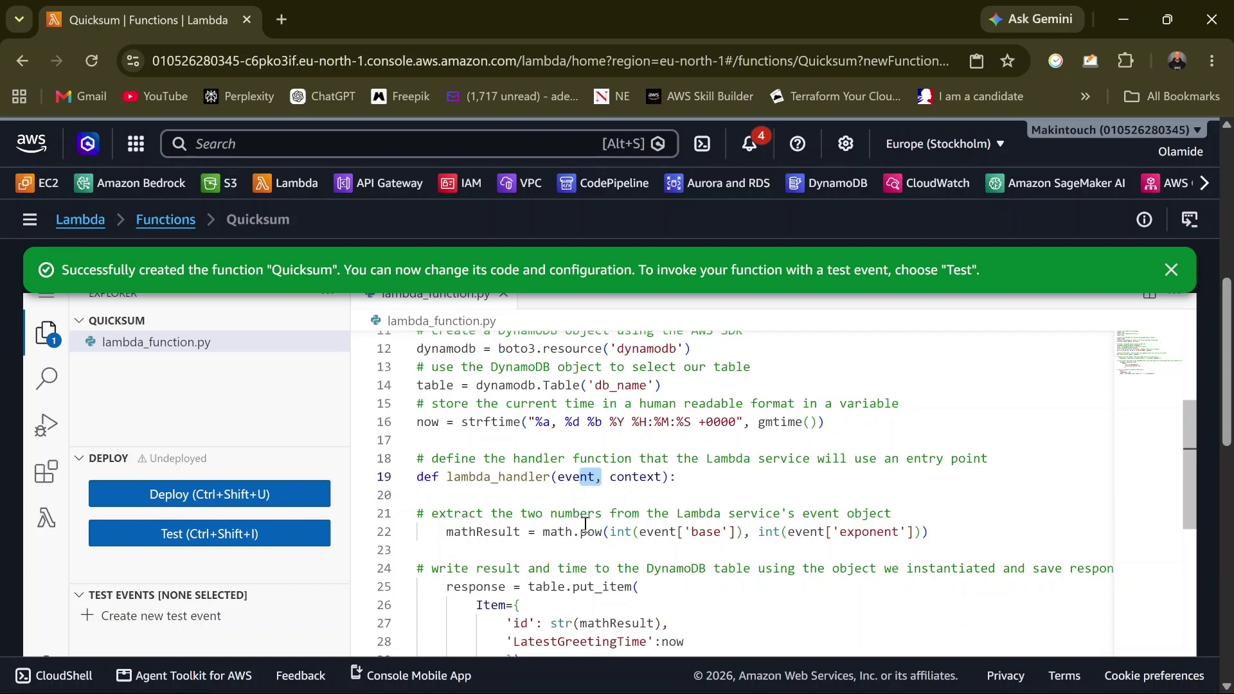
{"action": "left_click", "coordinate": [705, 533]}
{"action": "left_click", "coordinate": [884, 534]}
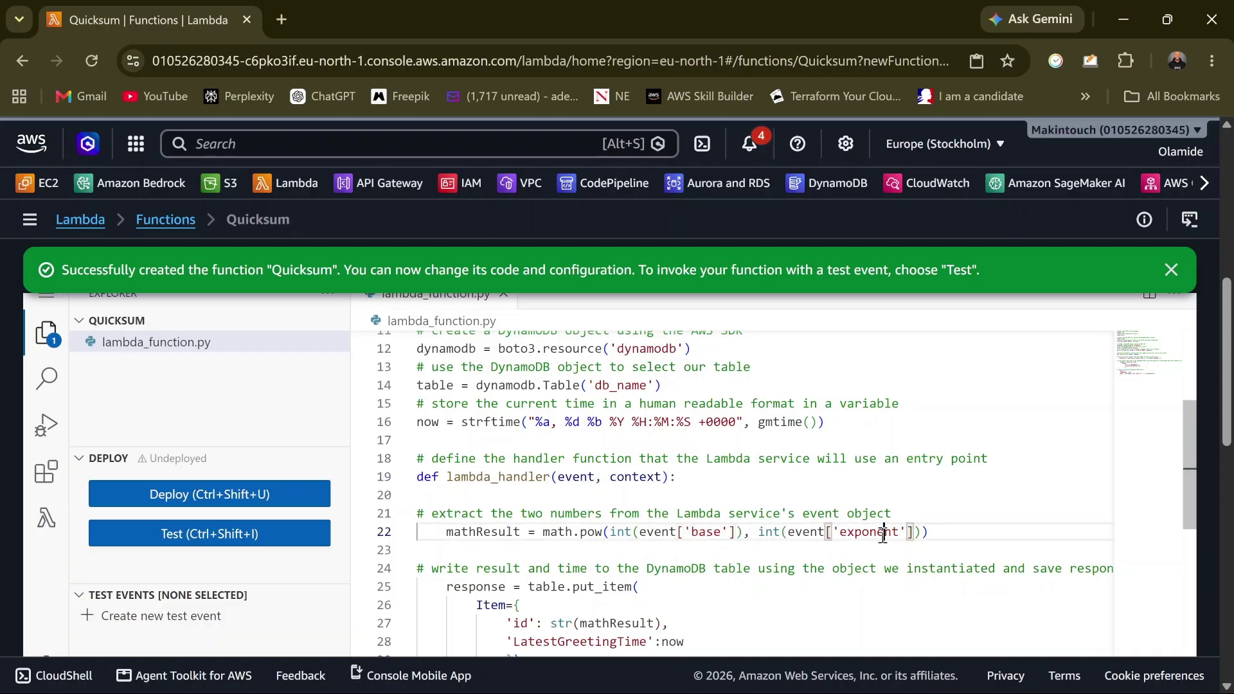
{"action": "left_click", "coordinate": [705, 533]}
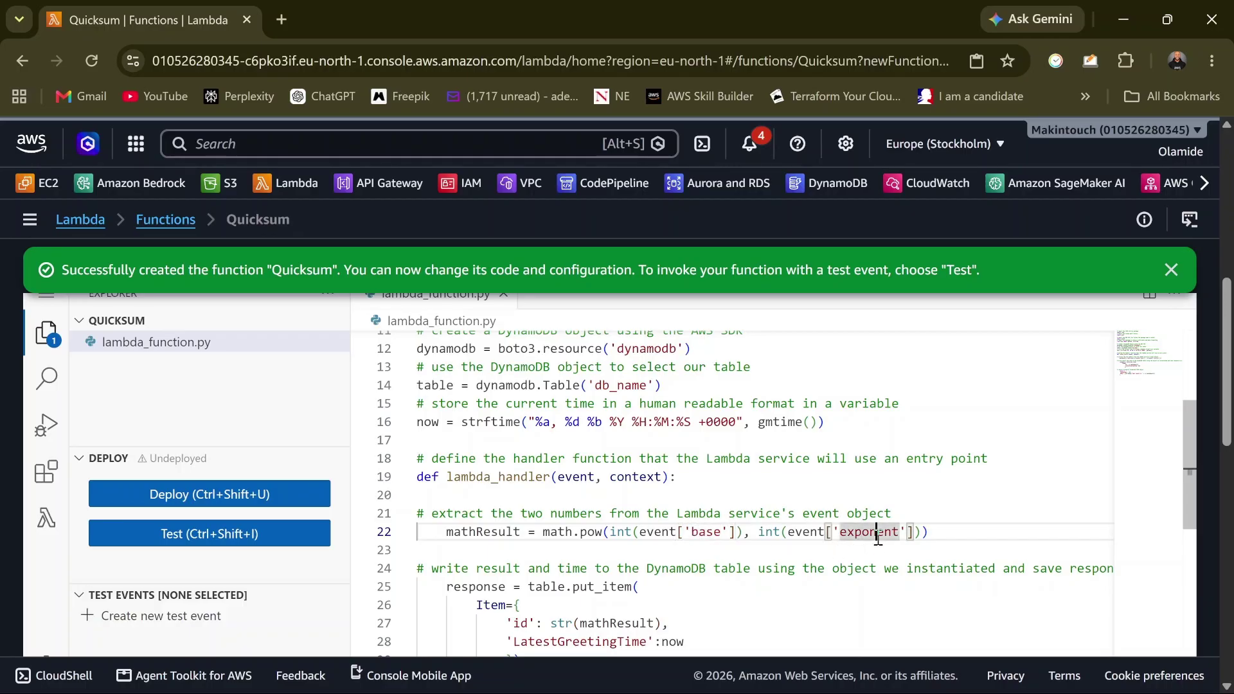
Review the table.put_item call with its id and LatestGreetingTime fields, and the JSON return statement in lambda_function.py
{"action": "left_click", "coordinate": [706, 542]}
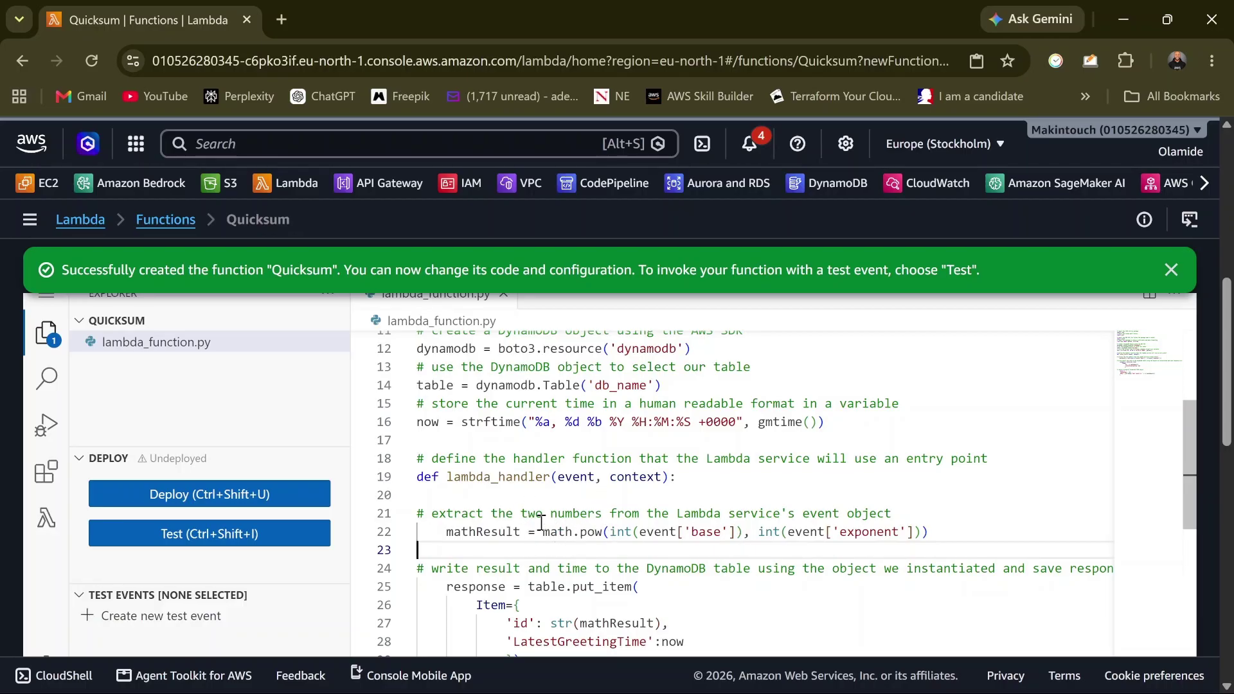
{"action": "scroll", "coordinate": [601, 537], "scroll_direction": "down", "scroll_amount": 2}
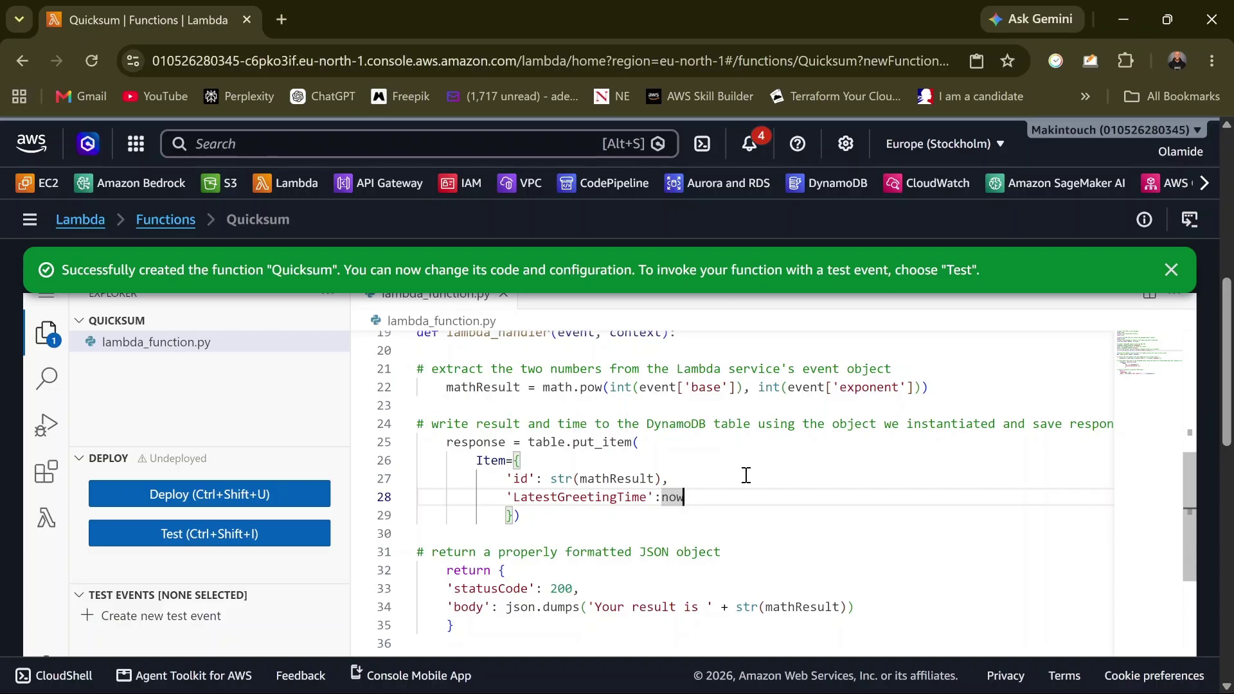
{"action": "scroll", "coordinate": [482, 479], "scroll_direction": "down", "scroll_amount": 2}
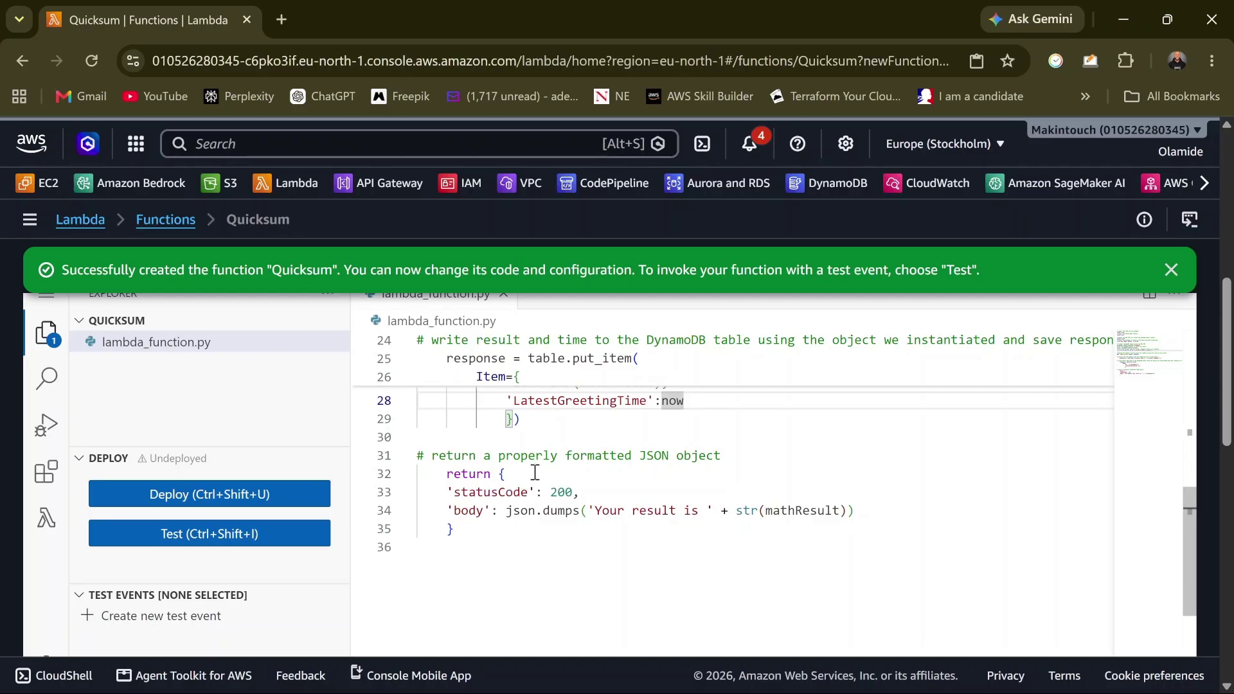
{"action": "scroll", "coordinate": [501, 453], "scroll_direction": "up", "scroll_amount": 10}
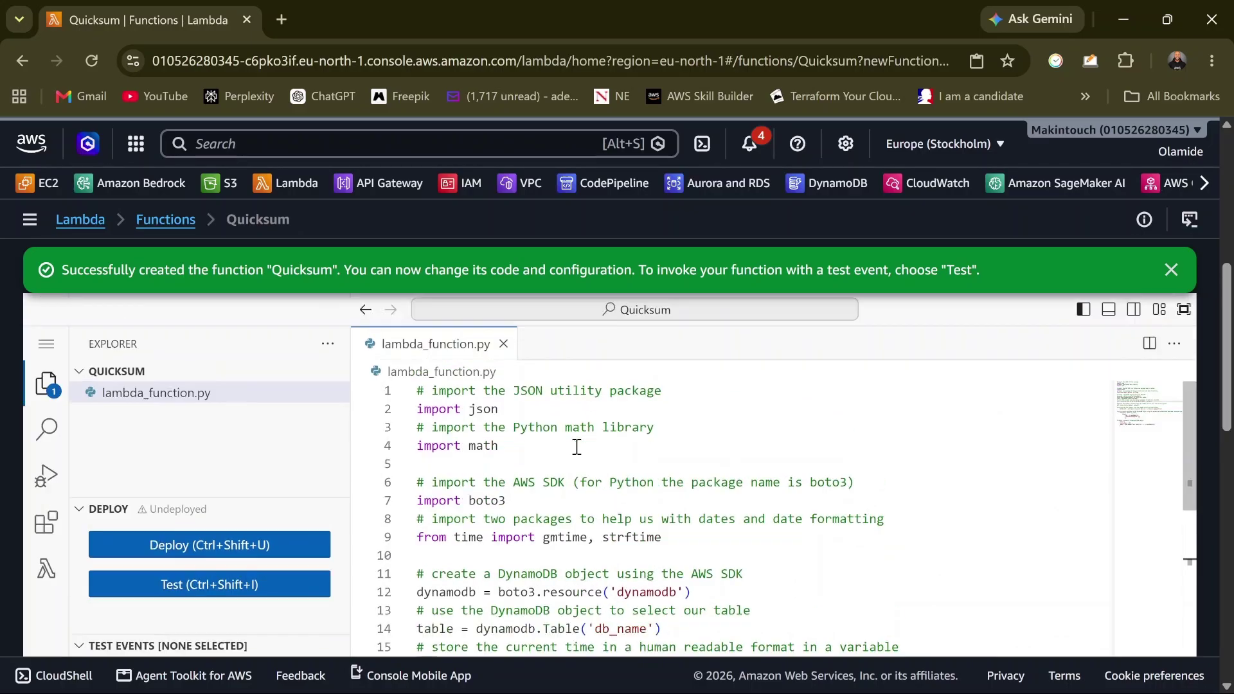
{"action": "scroll", "coordinate": [582, 560], "scroll_direction": "down", "scroll_amount": 2}
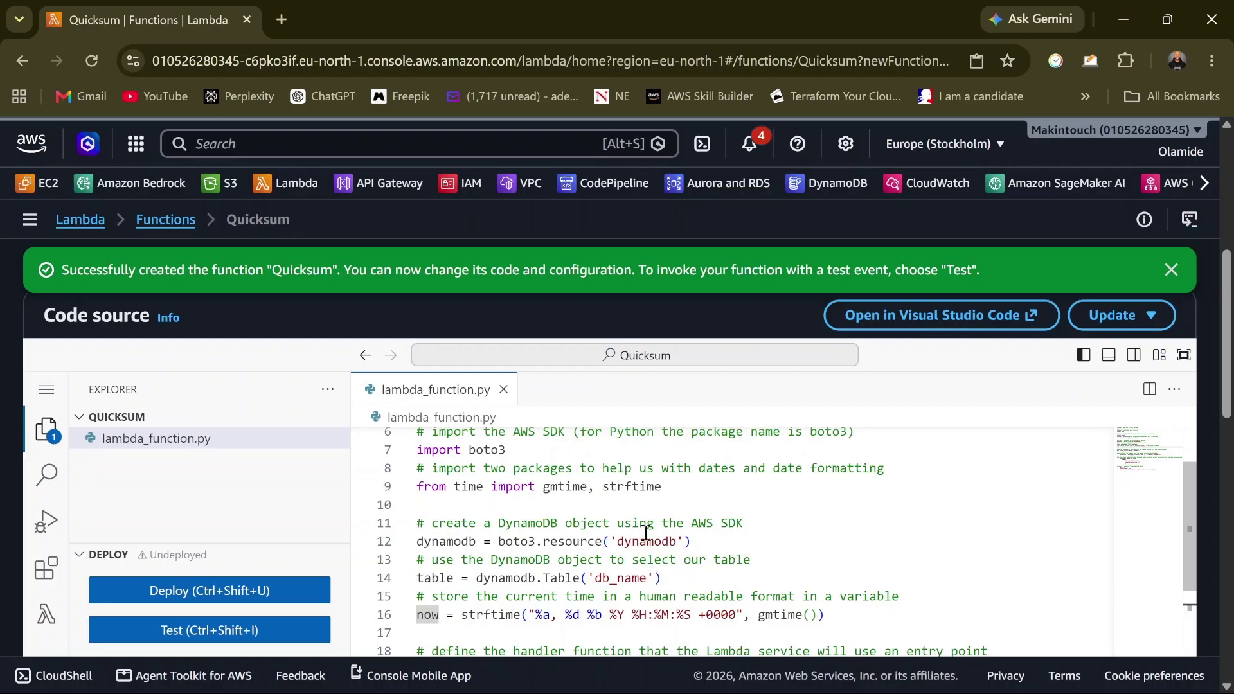
Search the AWS services for dynamodb and open the DynamoDB console in a separate browser tab
{"action": "left_click", "coordinate": [329, 144]}
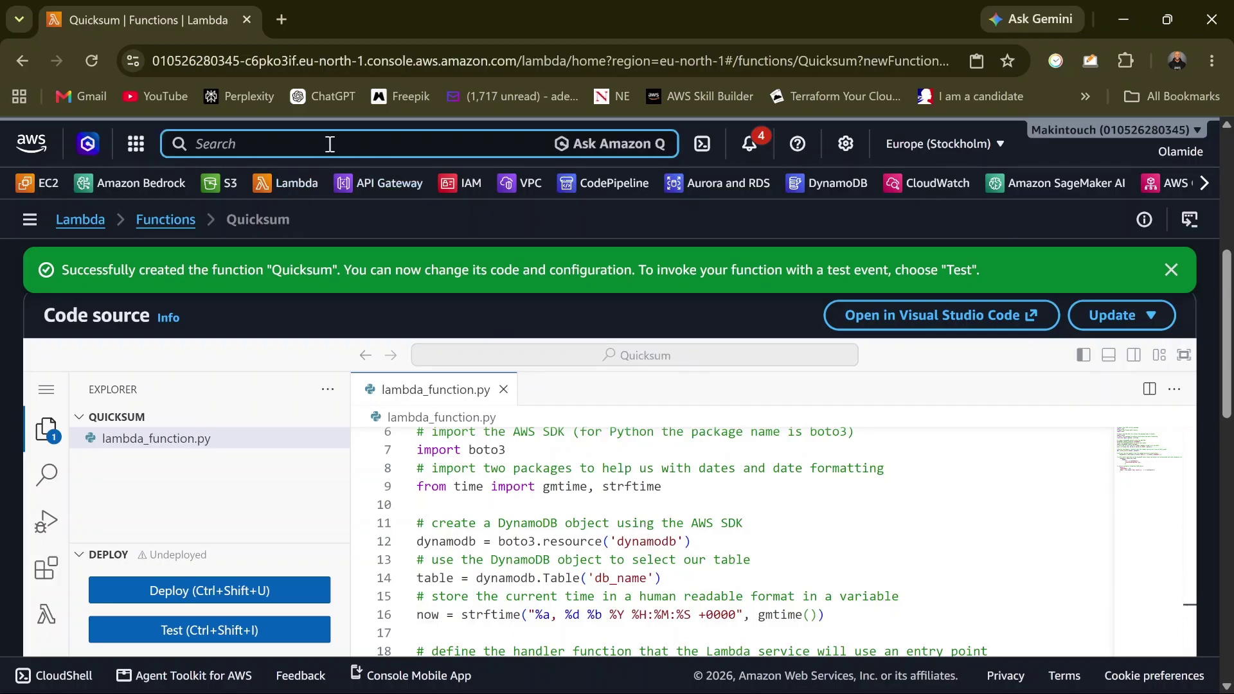
{"action": "type", "text": "dynamodb"}
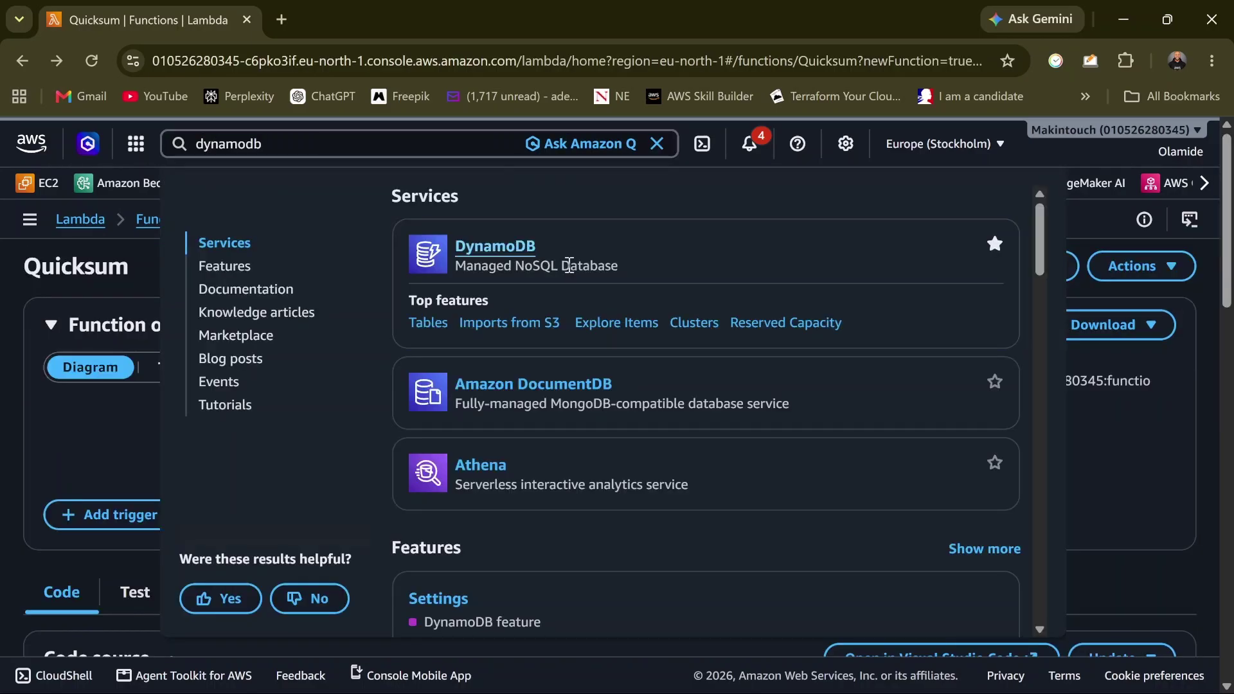
{"action": "middle_click", "coordinate": [570, 266]}
{"action": "key", "text": "ctrl+Tab"}
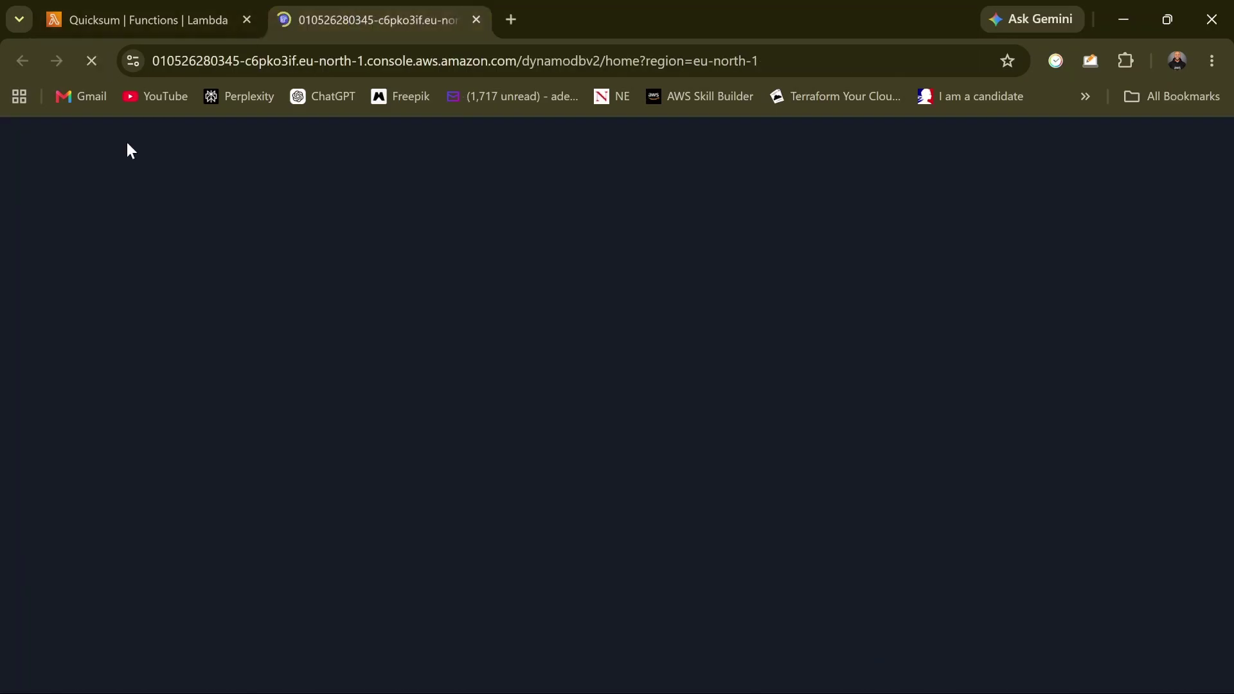
{"action": "left_click", "coordinate": [162, 21]}
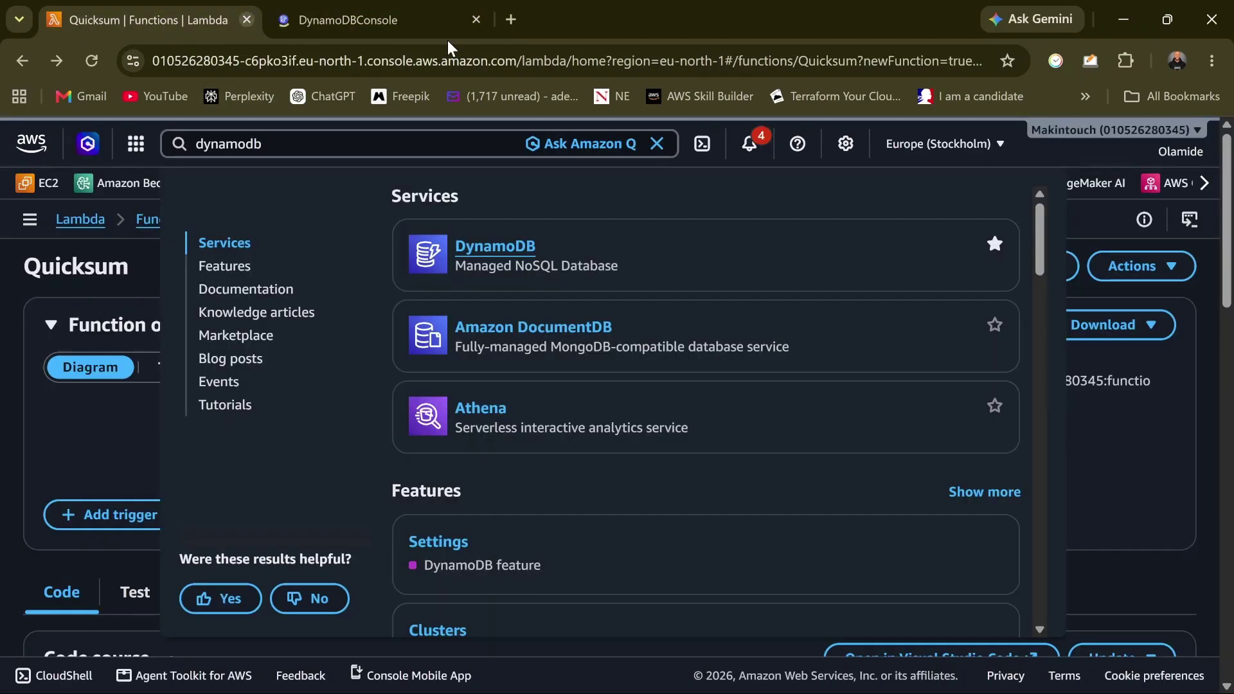
{"action": "left_click", "coordinate": [359, 20]}
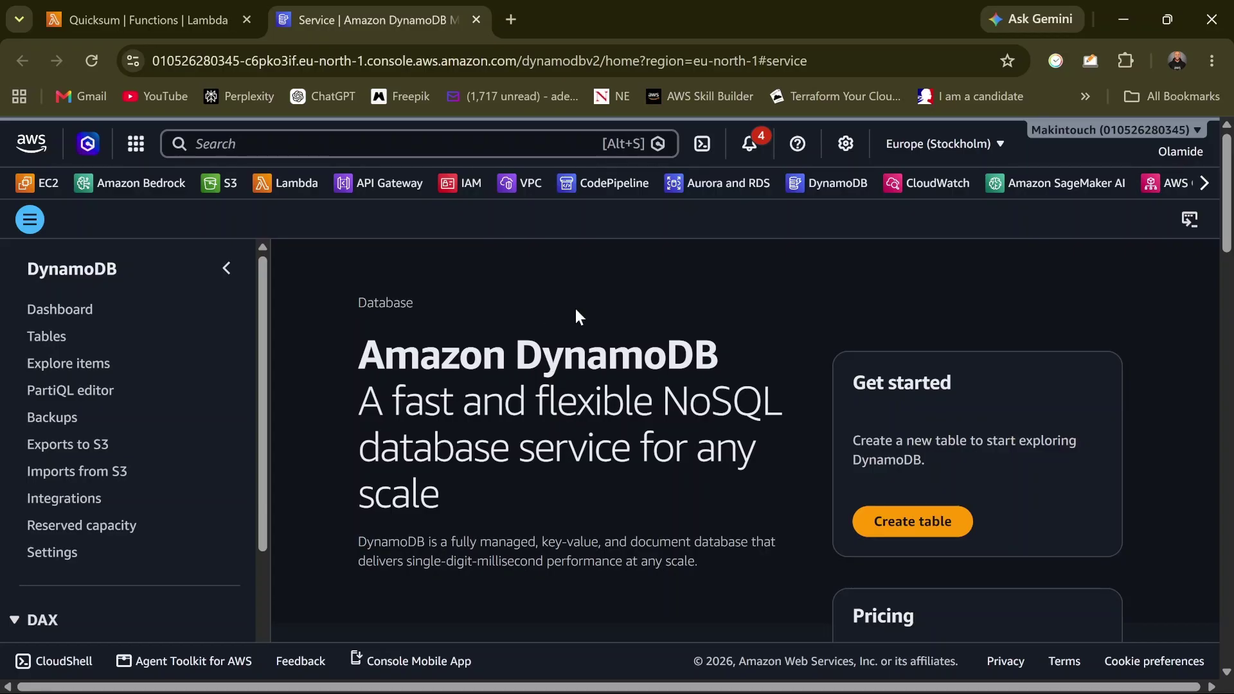
Start a new DynamoDB table named quicksumdb with the partition key id
{"action": "left_click", "coordinate": [915, 524]}
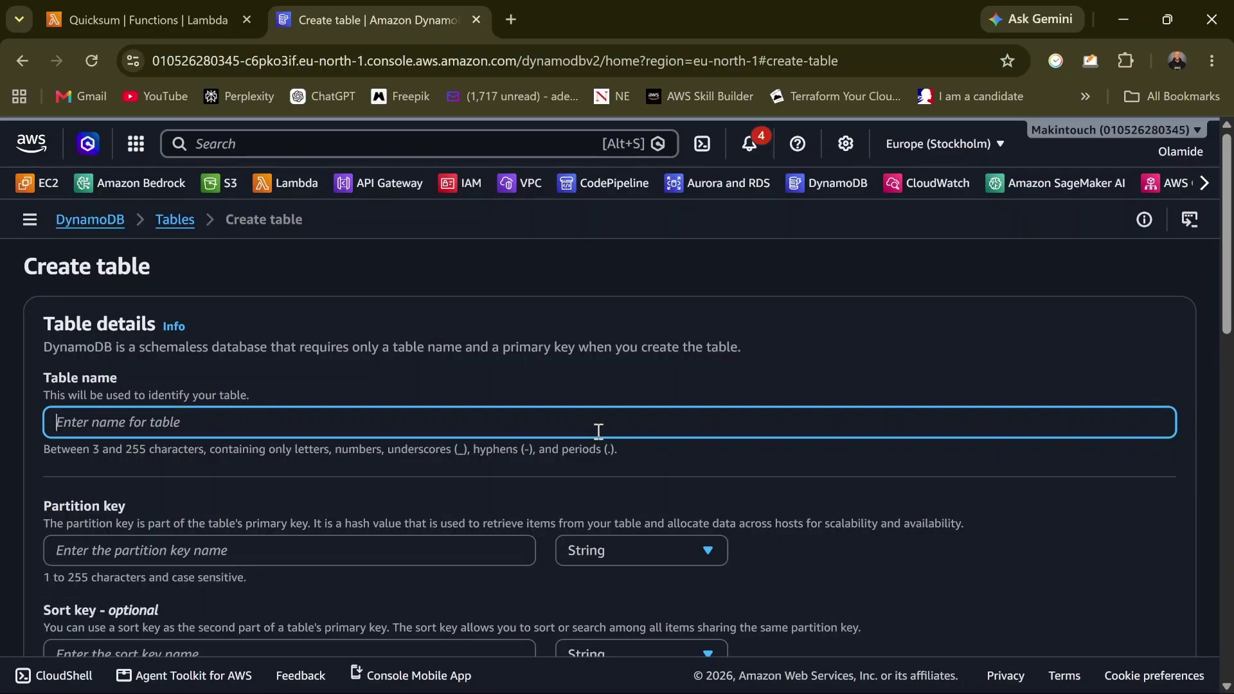
{"action": "type", "text": "q"}
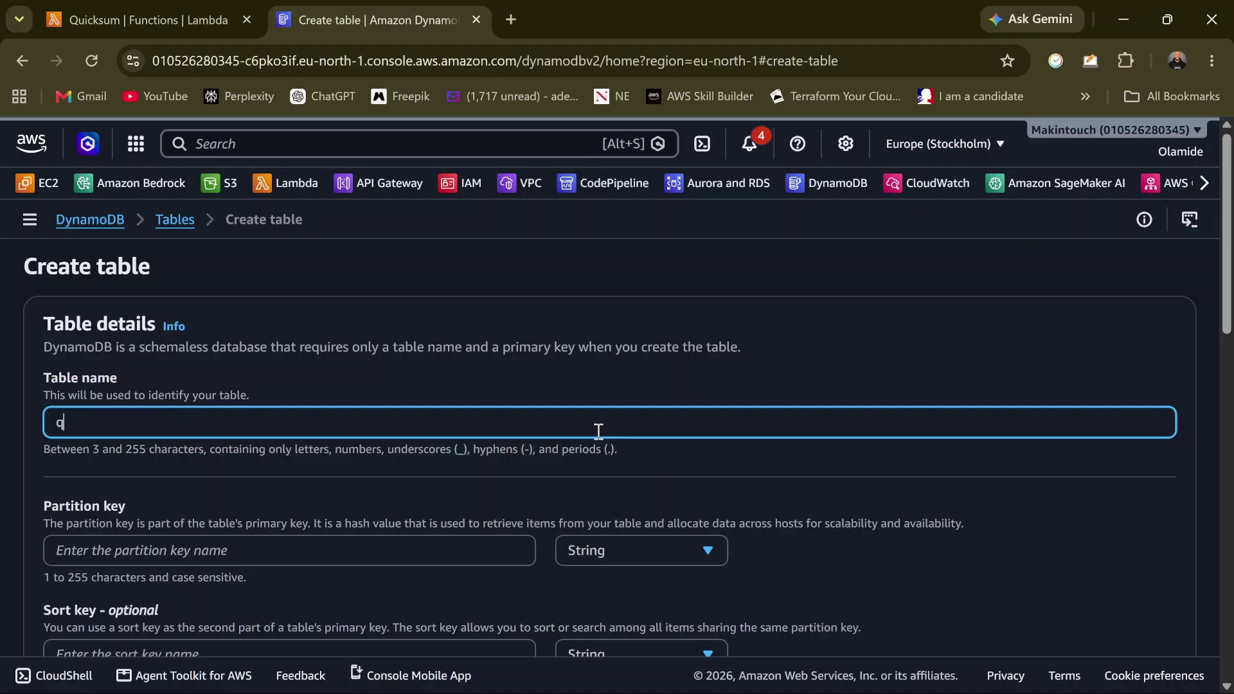
{"action": "type", "text": "uicksumdb"}
{"action": "left_click", "coordinate": [266, 551]}
{"action": "type", "text": "id"}
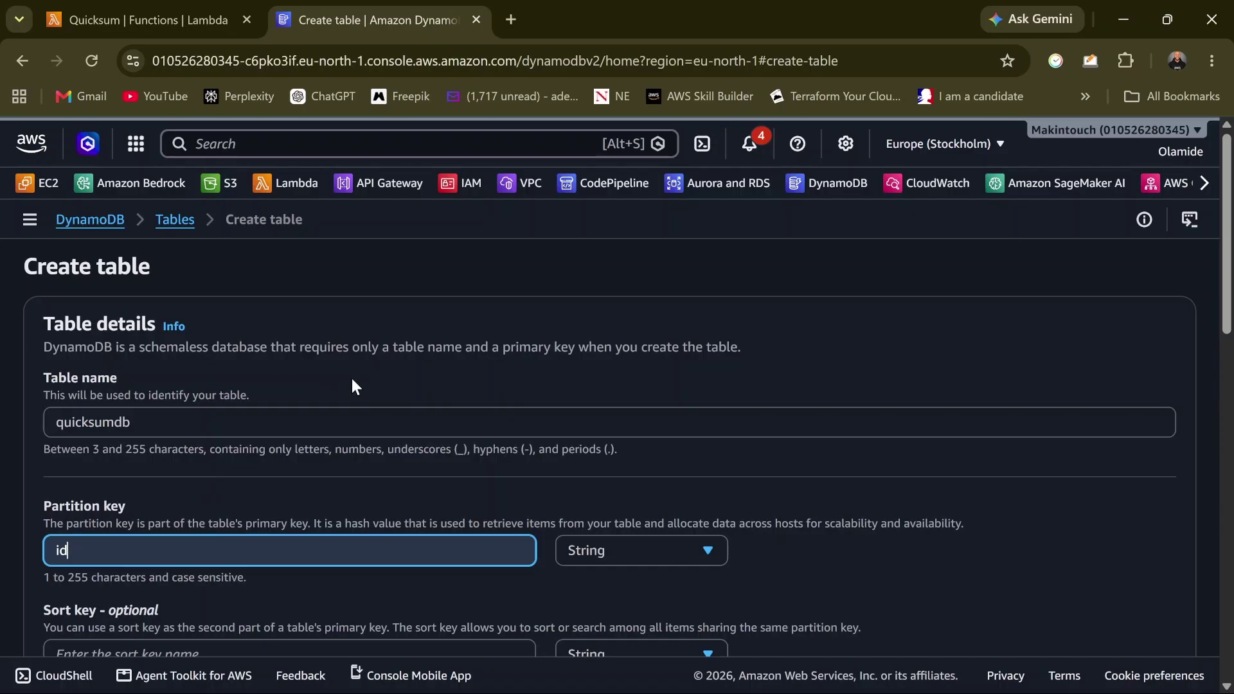
Compare the table's partition key name with the 'id' field of the put_item call in the Quicksum function code
{"action": "left_click_drag", "start_coordinate": [71, 551], "coordinate": [52, 550]}
{"action": "left_click", "coordinate": [153, 13]}
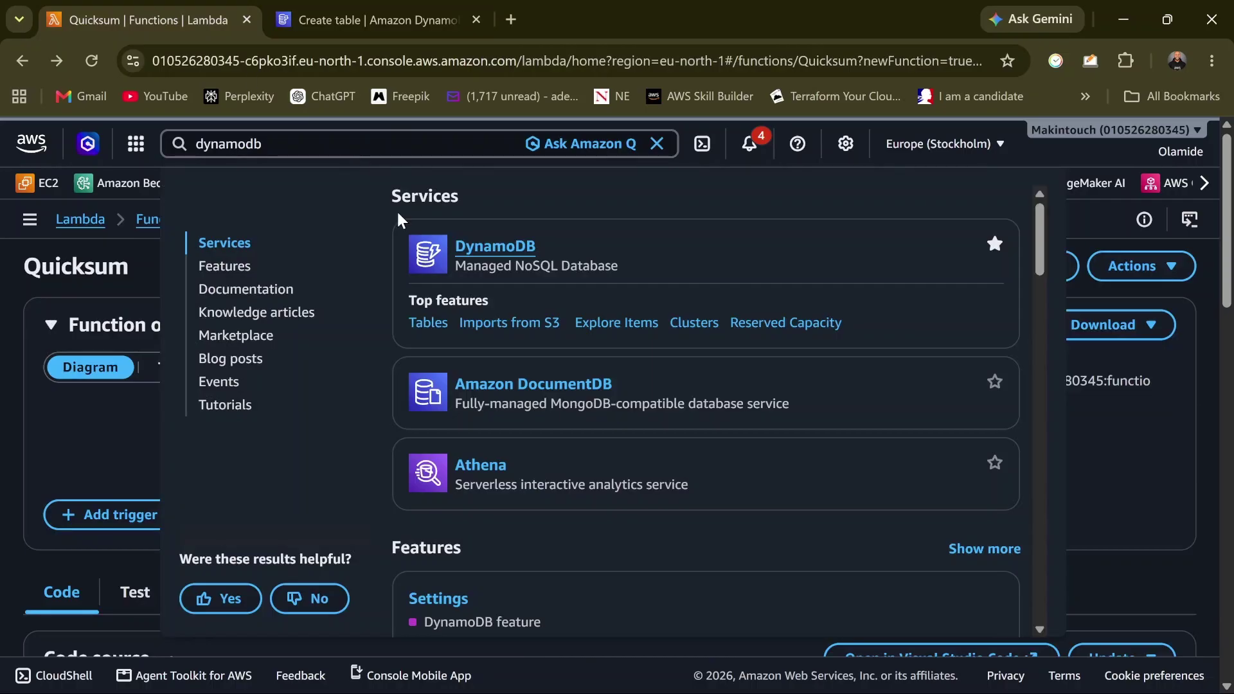
{"action": "left_click", "coordinate": [1130, 432]}
{"action": "scroll", "coordinate": [569, 503], "scroll_direction": "down", "scroll_amount": 5}
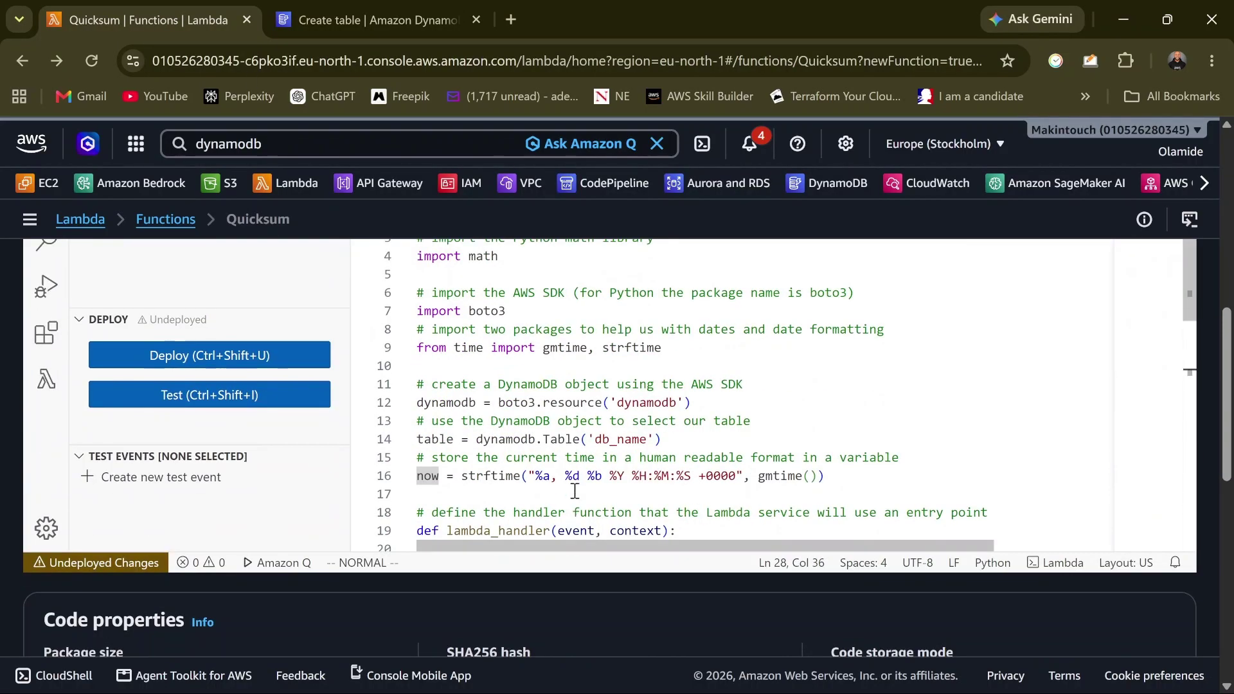
{"action": "scroll", "coordinate": [534, 419], "scroll_direction": "down", "scroll_amount": 3}
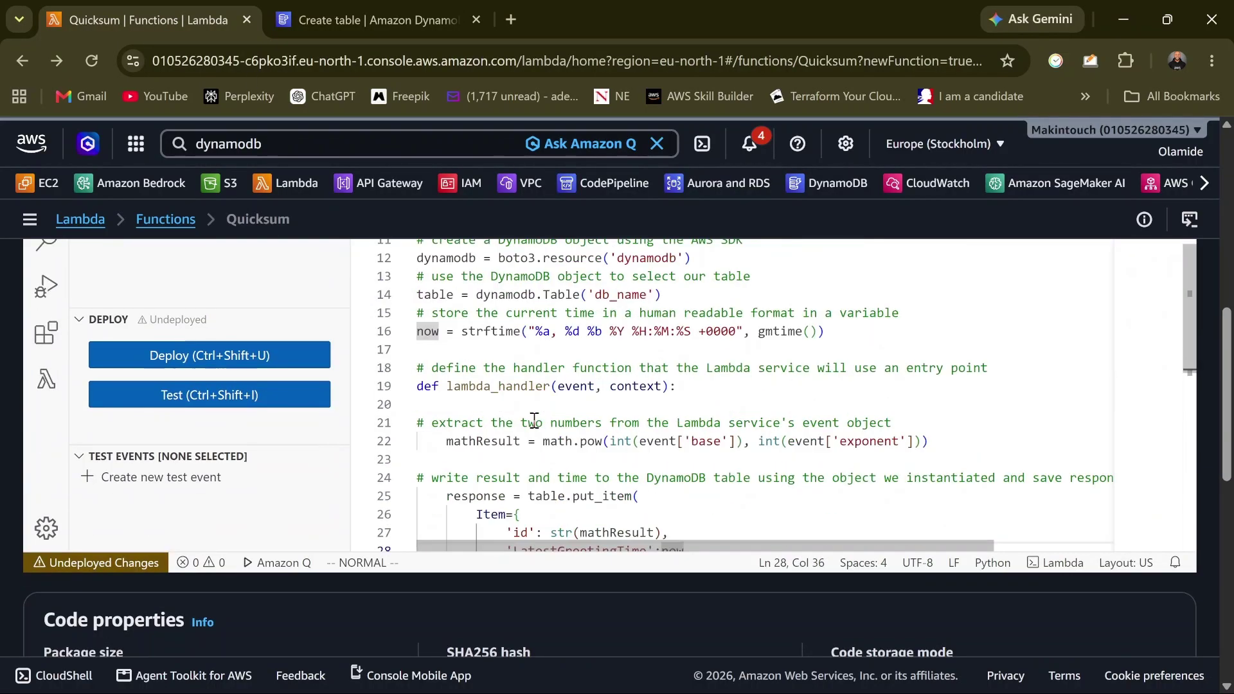
{"action": "scroll", "coordinate": [534, 419], "scroll_direction": "down", "scroll_amount": 1}
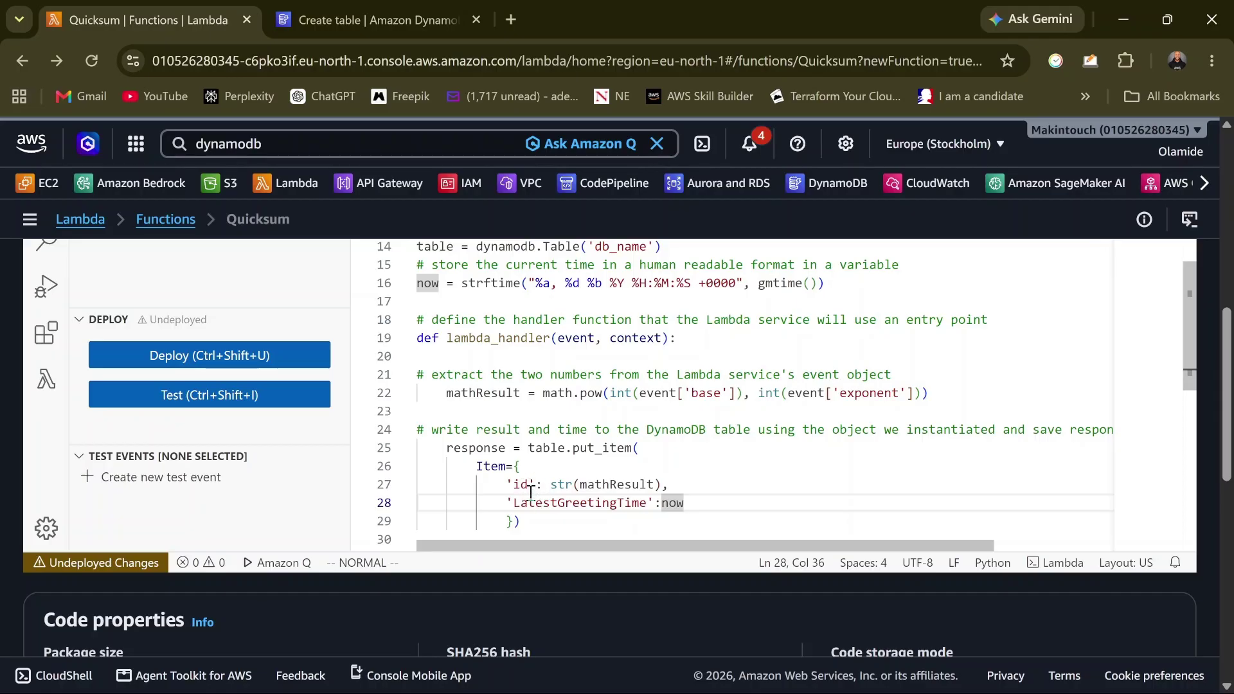
Return to the DynamoDB table form and create the quicksumdb table with the remaining settings at their defaults
{"action": "left_click", "coordinate": [381, 4]}
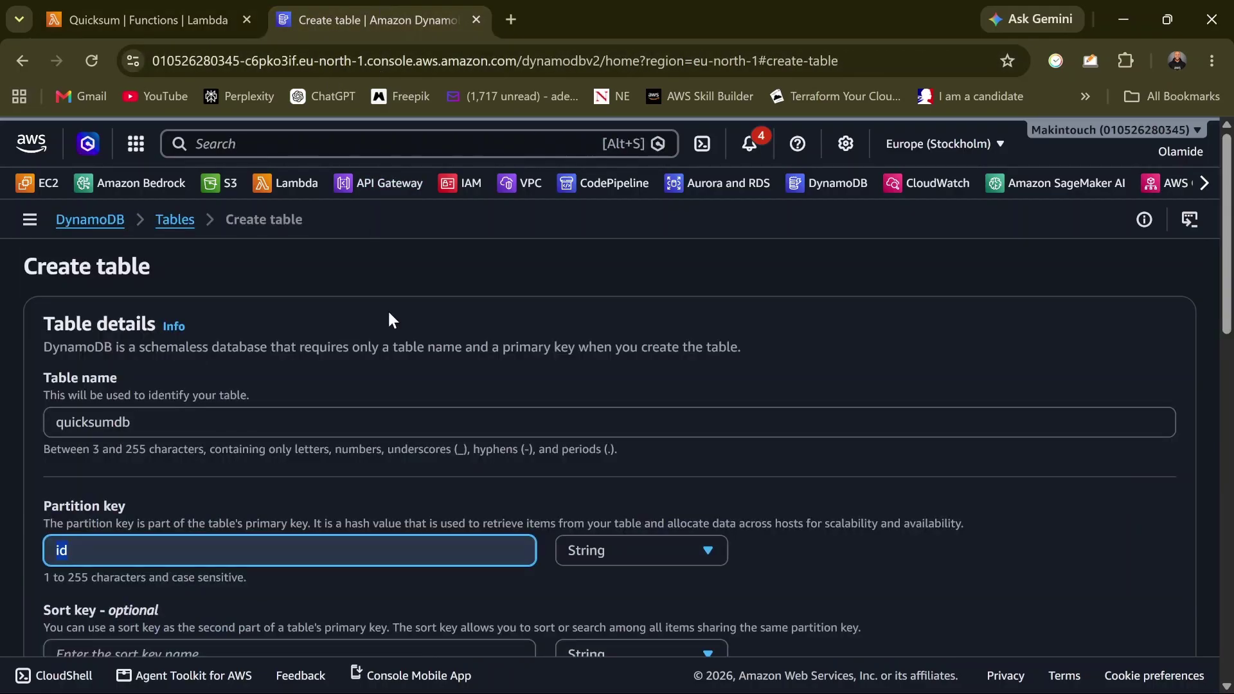
{"action": "scroll", "coordinate": [950, 482], "scroll_direction": "down", "scroll_amount": 15}
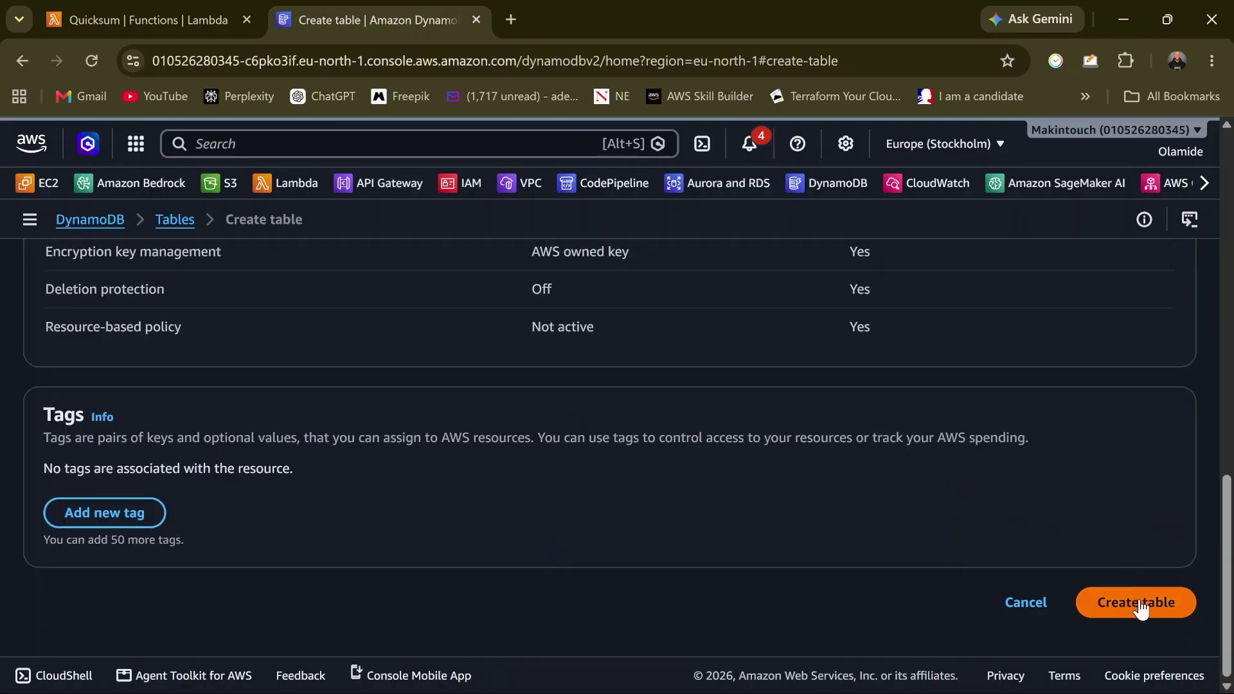
{"action": "left_click", "coordinate": [1137, 602]}
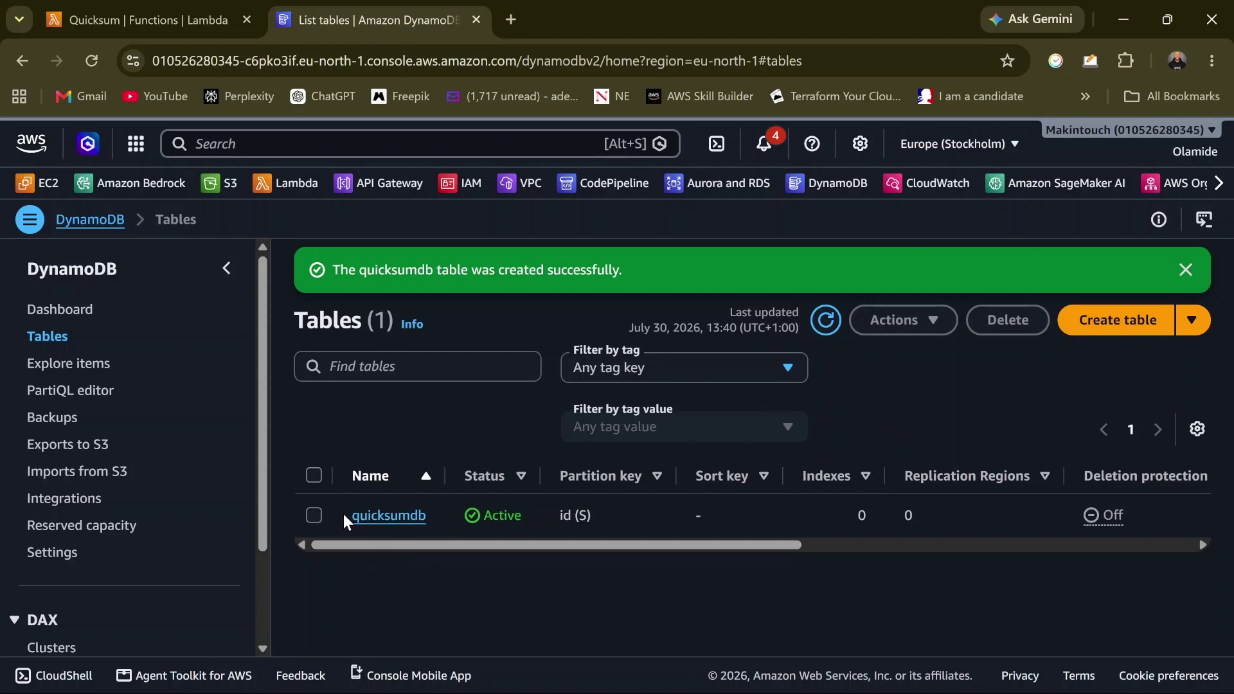
Copy the table name quicksumdb from the DynamoDB table list and paste it into the dynamodb.Table call on line 14 of lambda_function.py
{"action": "left_click_drag", "start_coordinate": [344, 514], "coordinate": [426, 511]}
{"action": "key", "text": "ctrl+c"}
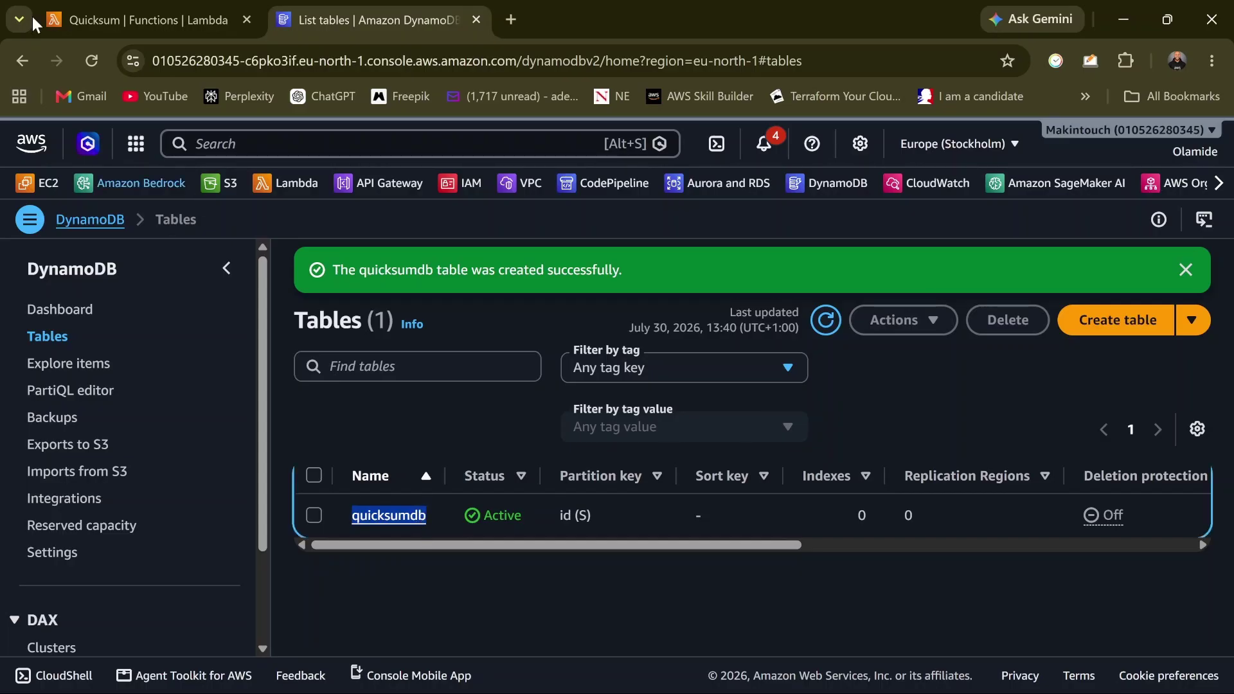
{"action": "left_click", "coordinate": [142, 11]}
{"action": "scroll", "coordinate": [659, 348], "scroll_direction": "up", "scroll_amount": 2}
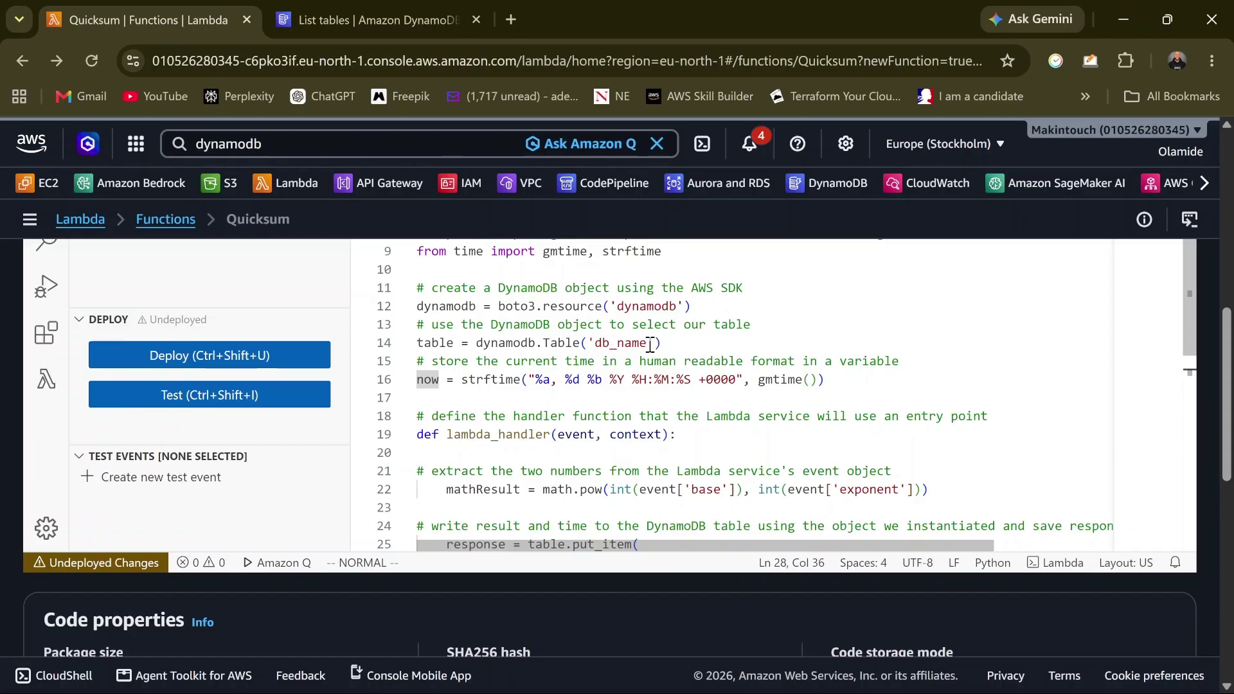
{"action": "double_click", "coordinate": [650, 345]}
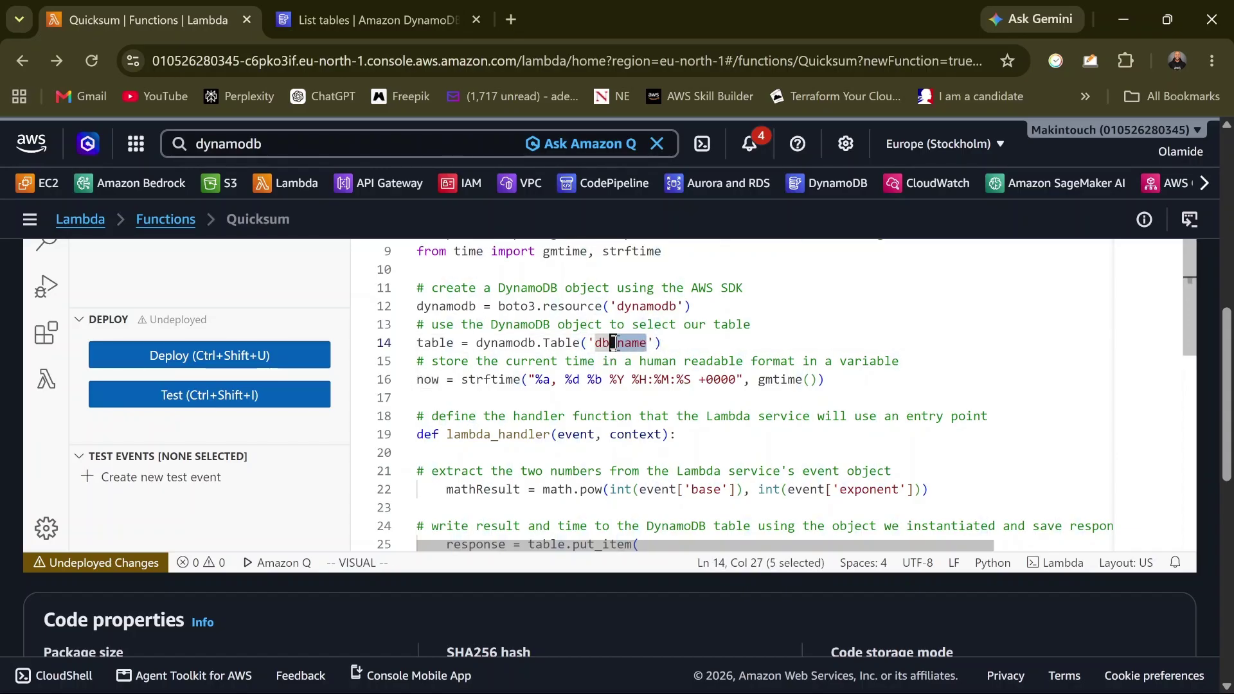
{"action": "key", "text": "i"}
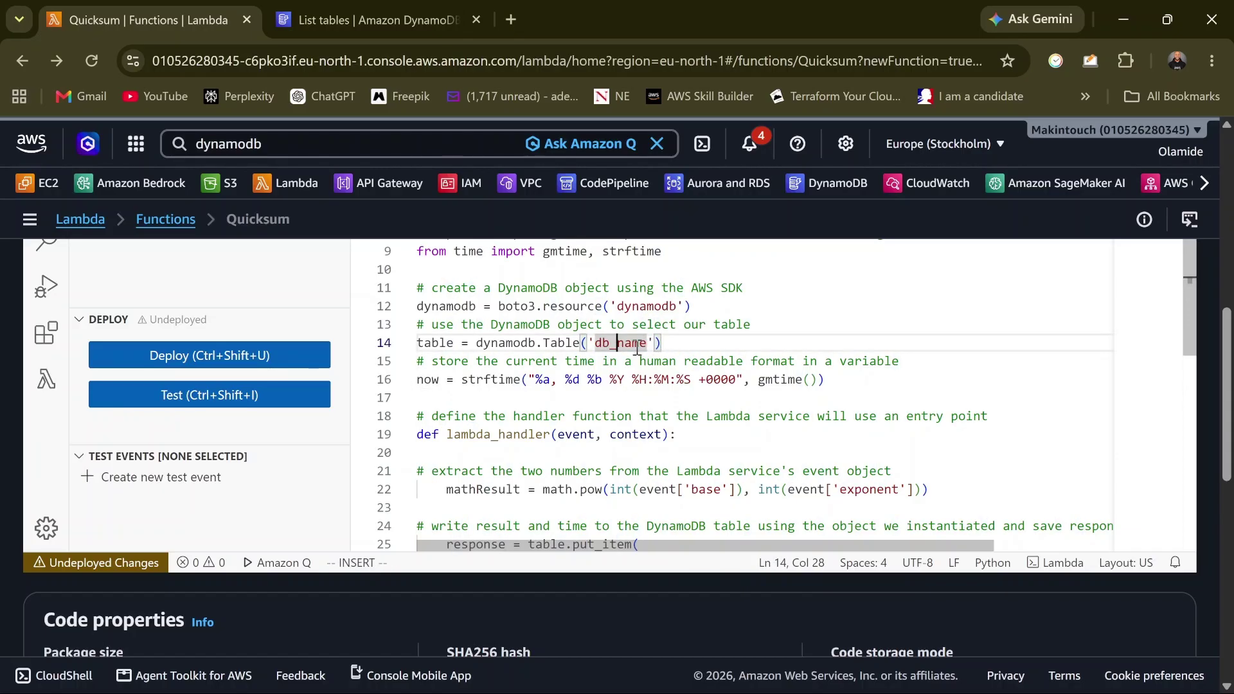
{"action": "left_click_drag", "start_coordinate": [645, 345], "coordinate": [598, 346]}
{"action": "key", "text": "ctrl+v"}
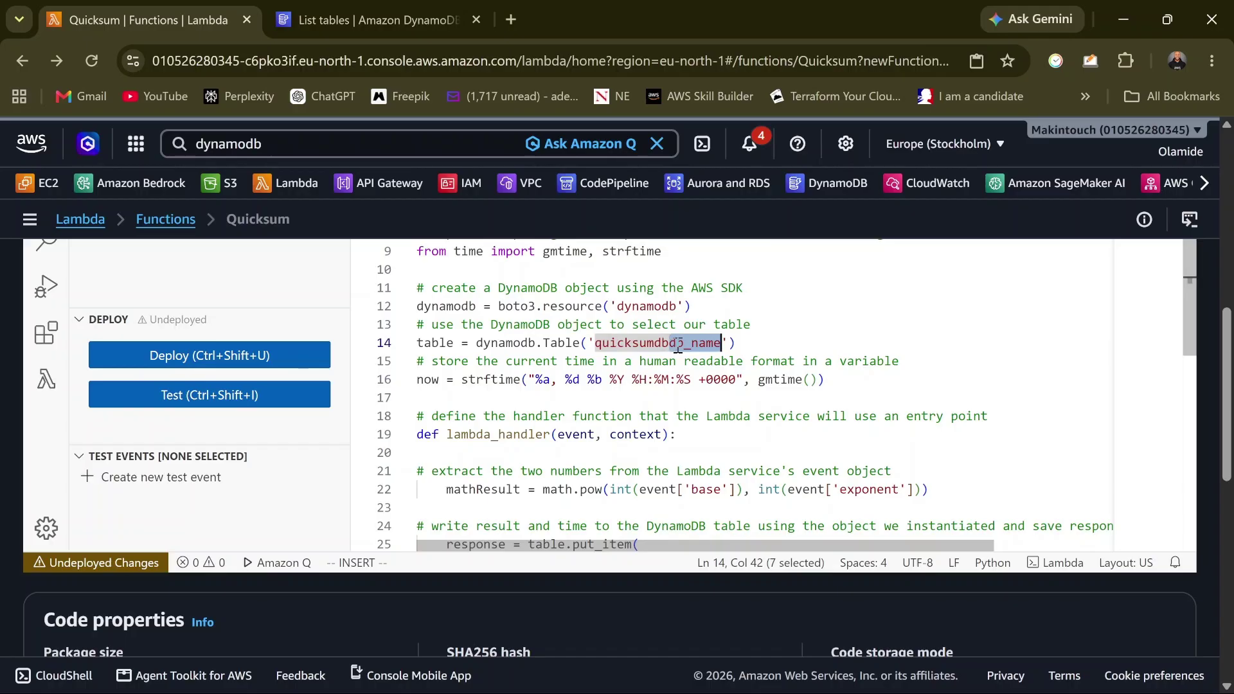
Delete the leftover db_name placeholder text so that line 14 selects only 'quicksumdb'
{"action": "left_click", "coordinate": [723, 343]}
{"action": "key", "text": "BackSpace"}
{"action": "key", "text": "BackSpace"}
{"action": "key", "text": "BackSpace"}
{"action": "key", "text": "BackSpace"}
{"action": "key", "text": "BackSpace"}
{"action": "key", "text": "BackSpace"}
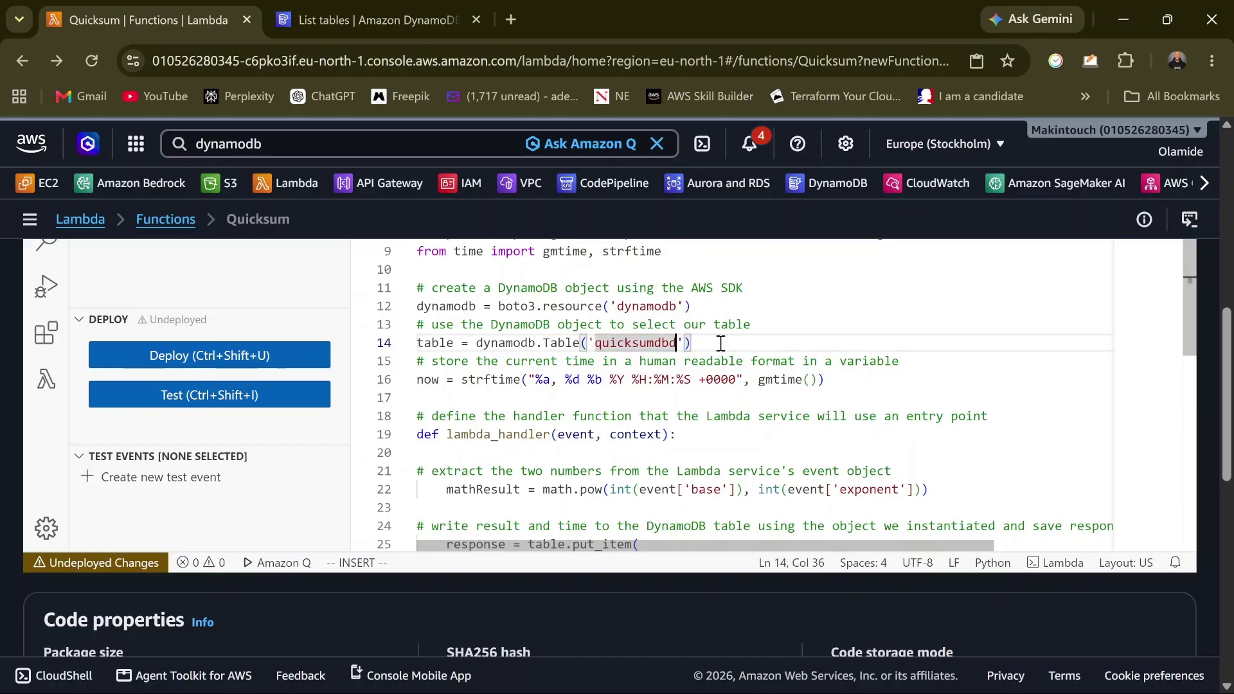
{"action": "key", "text": "BackSpace"}
{"action": "left_click", "coordinate": [902, 391]}
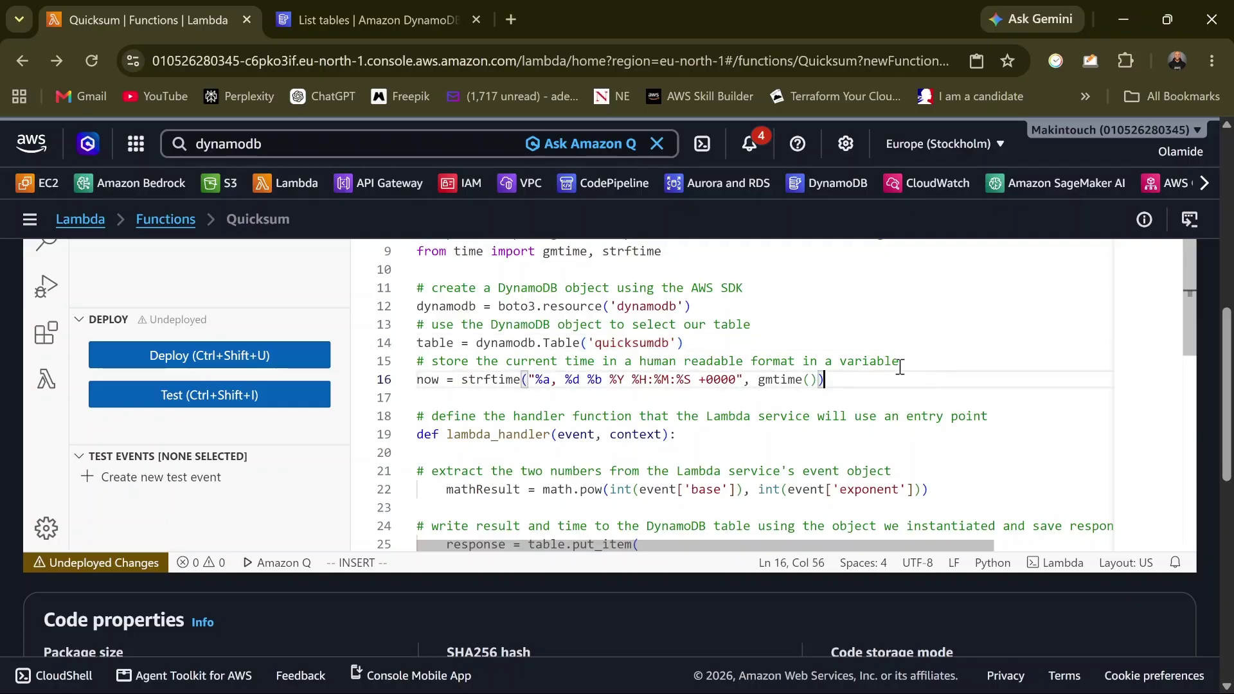
Deploy the updated Quicksum function code and look over the deployed file
{"action": "scroll", "coordinate": [639, 433], "scroll_direction": "up", "scroll_amount": 1}
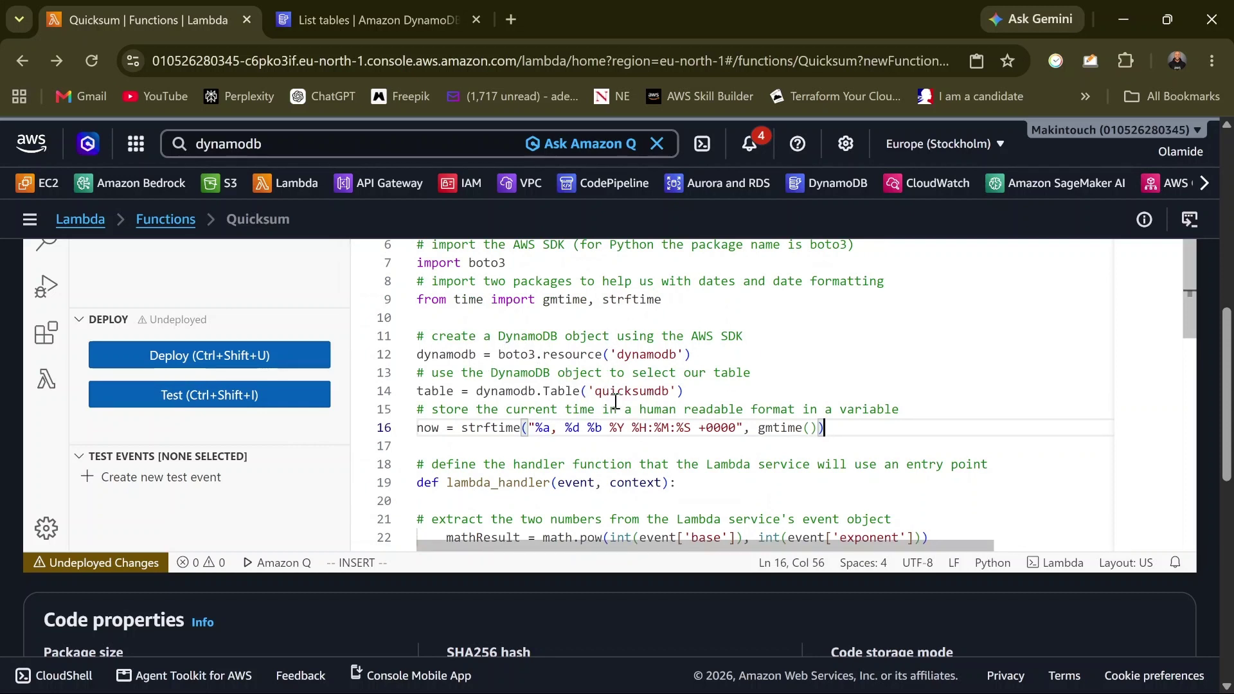
{"action": "left_click", "coordinate": [250, 371]}
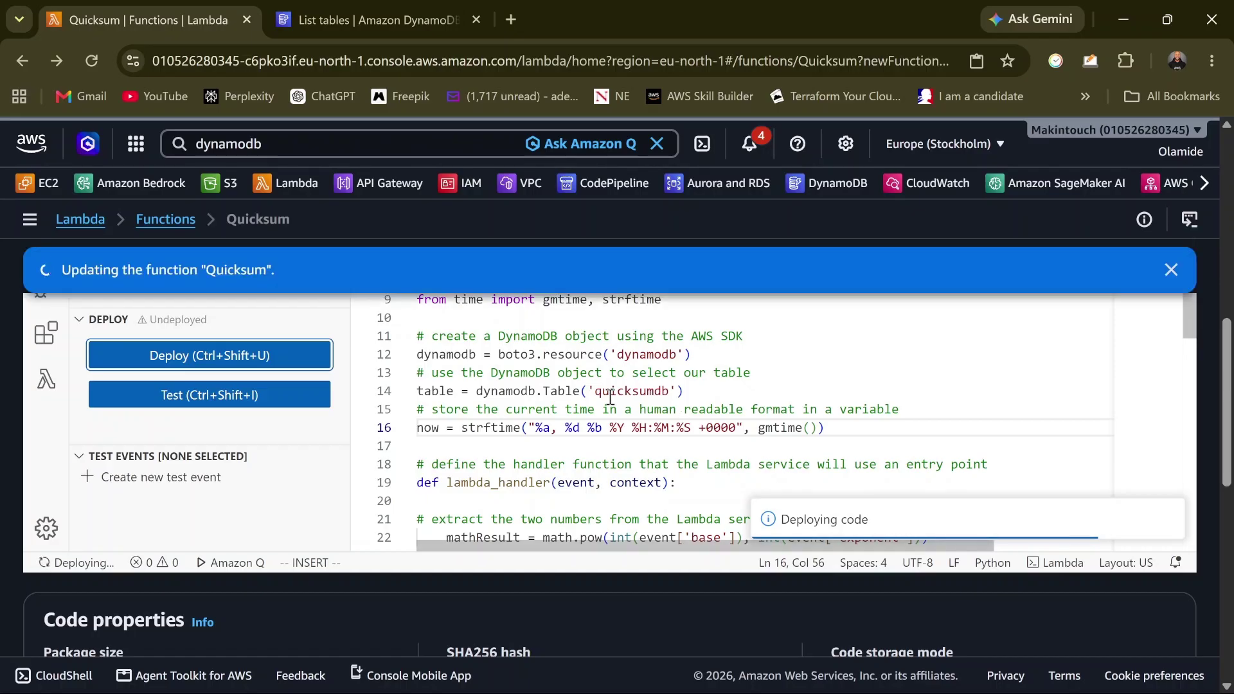
{"action": "scroll", "coordinate": [610, 399], "scroll_direction": "down", "scroll_amount": 4}
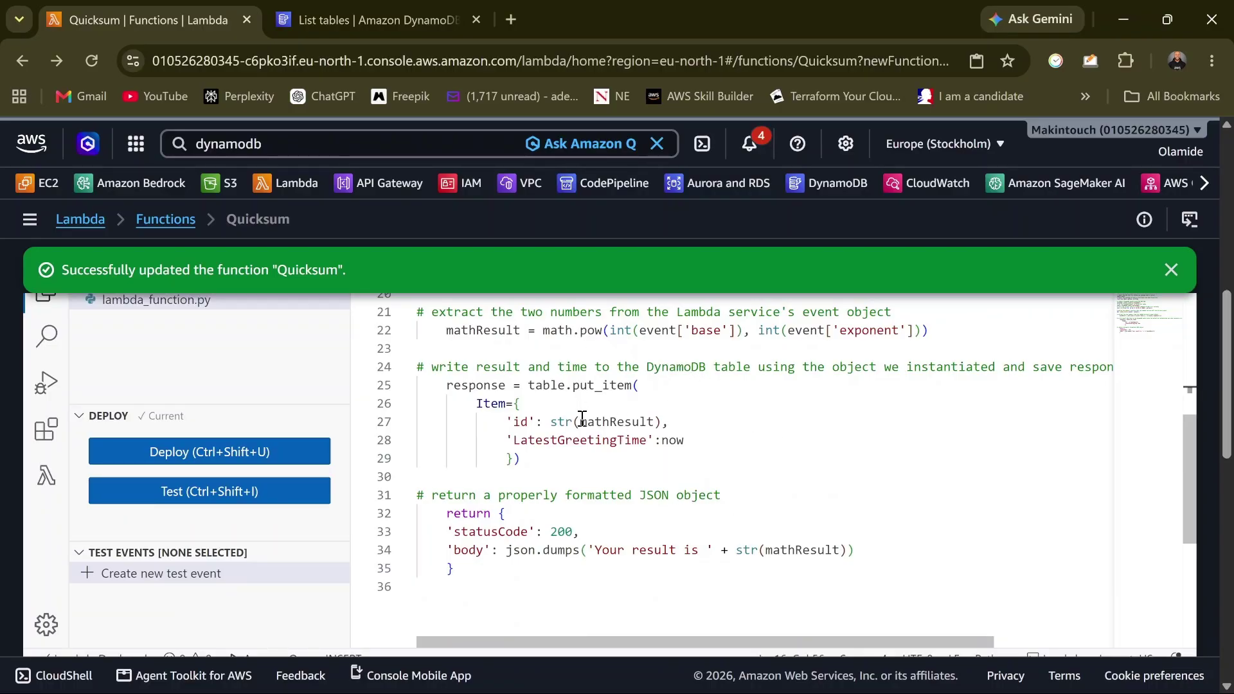
{"action": "scroll", "coordinate": [609, 421], "scroll_direction": "up", "scroll_amount": 10}
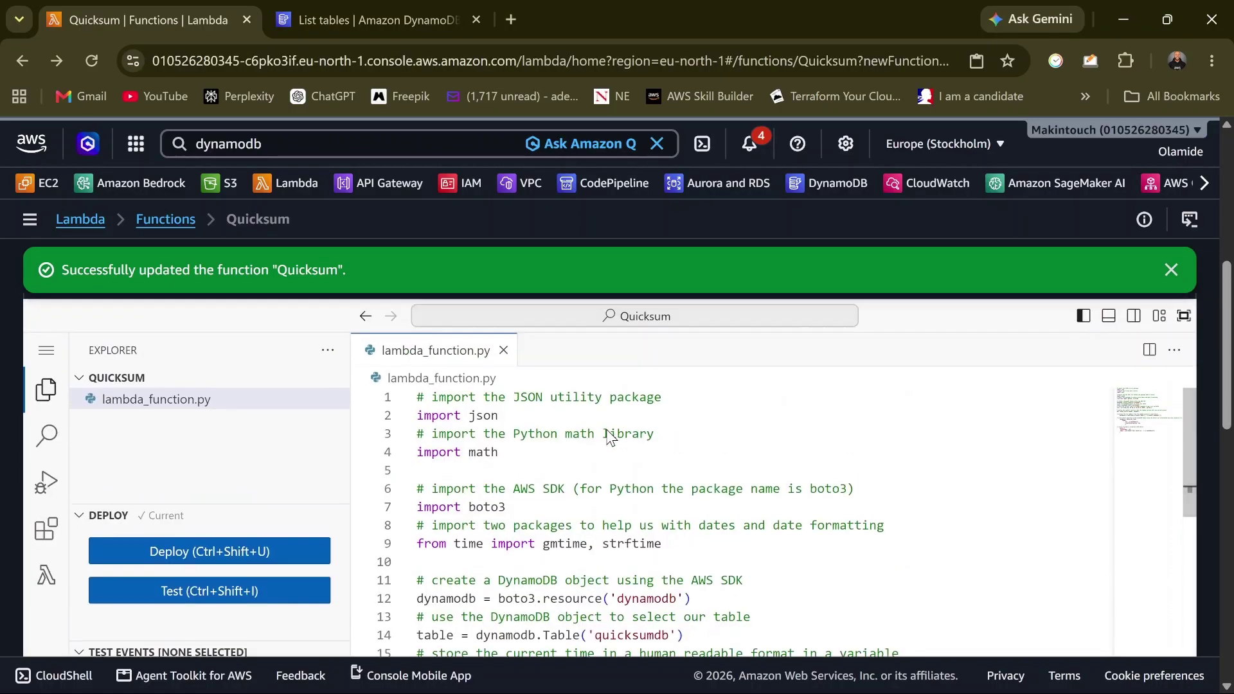
Start a new synchronous, private test event for the Quicksum function and name it test
{"action": "scroll", "coordinate": [401, 456], "scroll_direction": "down", "scroll_amount": 3}
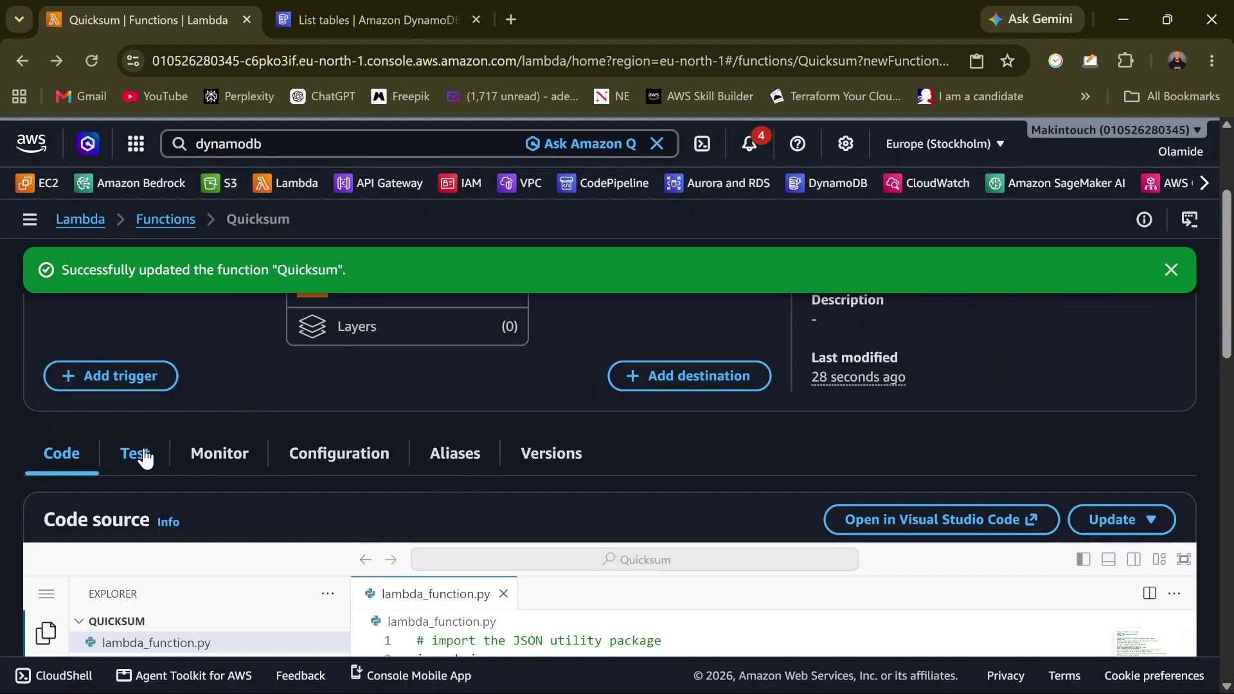
{"action": "left_click", "coordinate": [135, 454]}
{"action": "scroll", "coordinate": [348, 453], "scroll_direction": "down", "scroll_amount": 5}
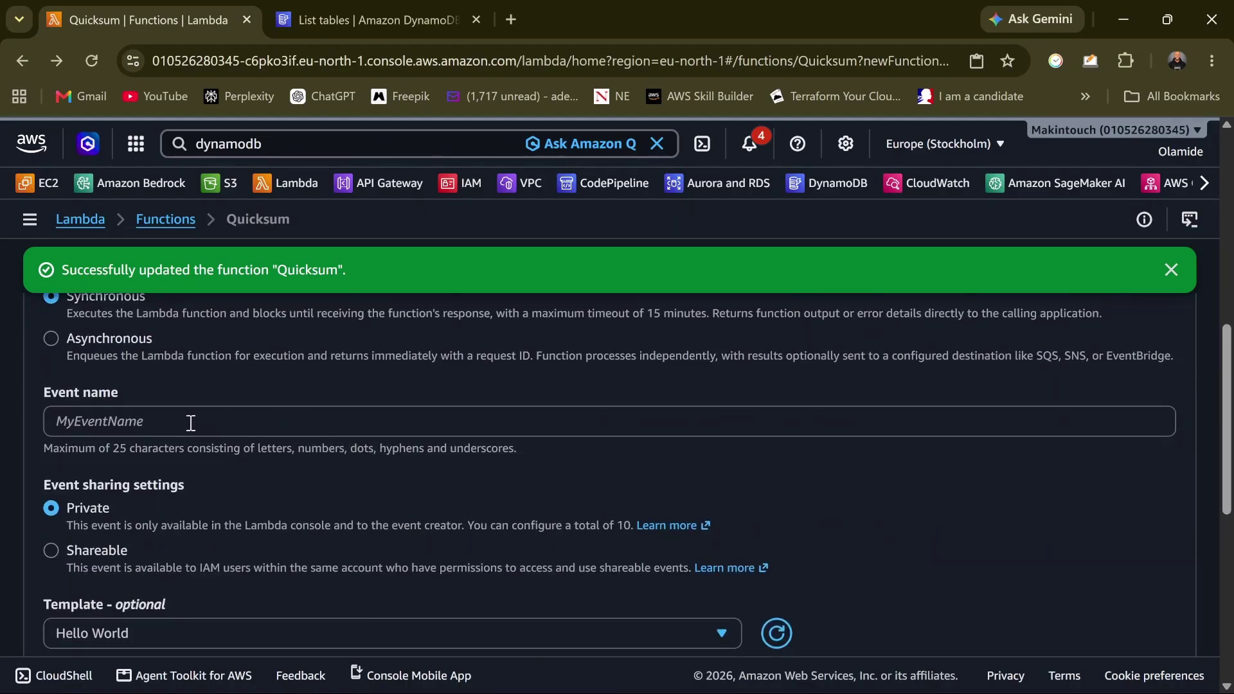
{"action": "left_click", "coordinate": [171, 427]}
{"action": "type", "text": "test"}
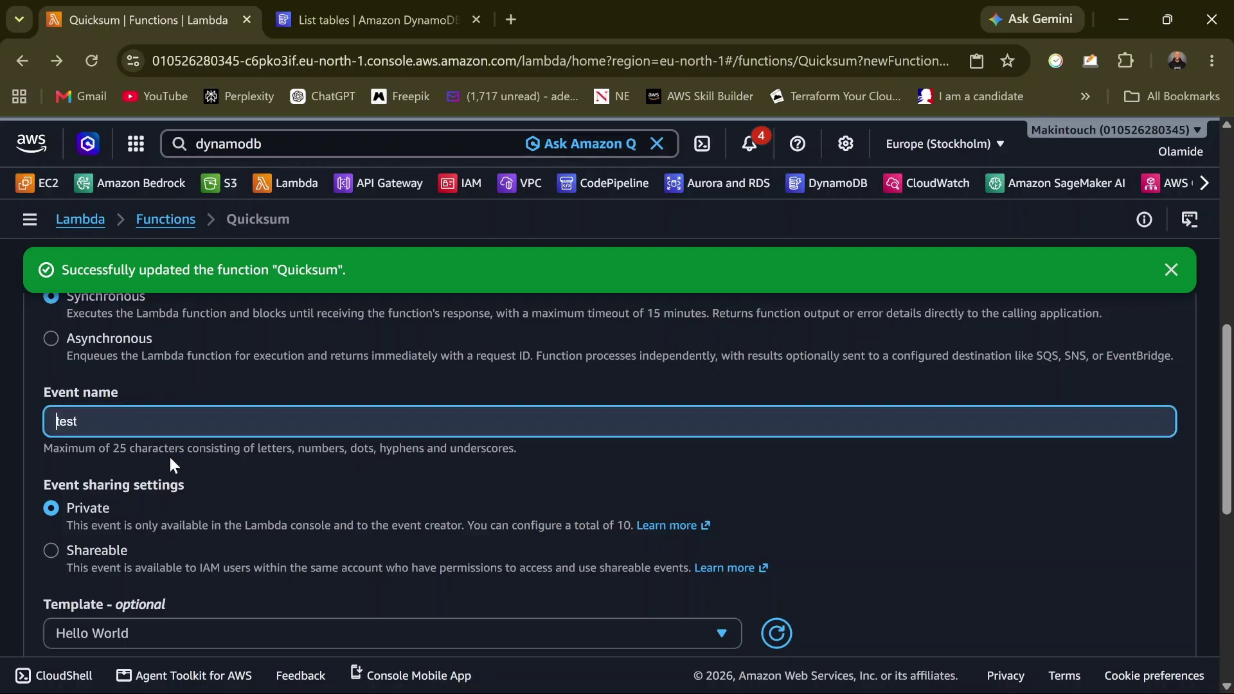
{"action": "scroll", "coordinate": [289, 447], "scroll_direction": "down", "scroll_amount": 1}
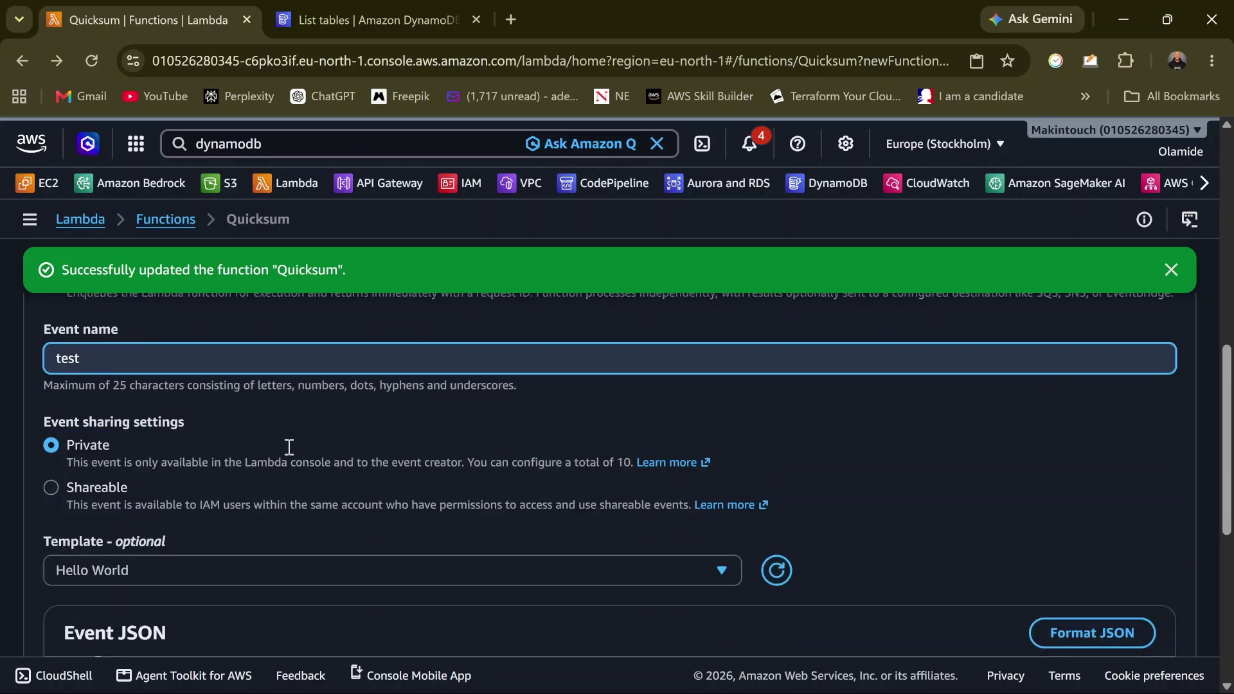
Rename the first key in the test event JSON from key1 to base
{"action": "scroll", "coordinate": [289, 447], "scroll_direction": "down", "scroll_amount": 5}
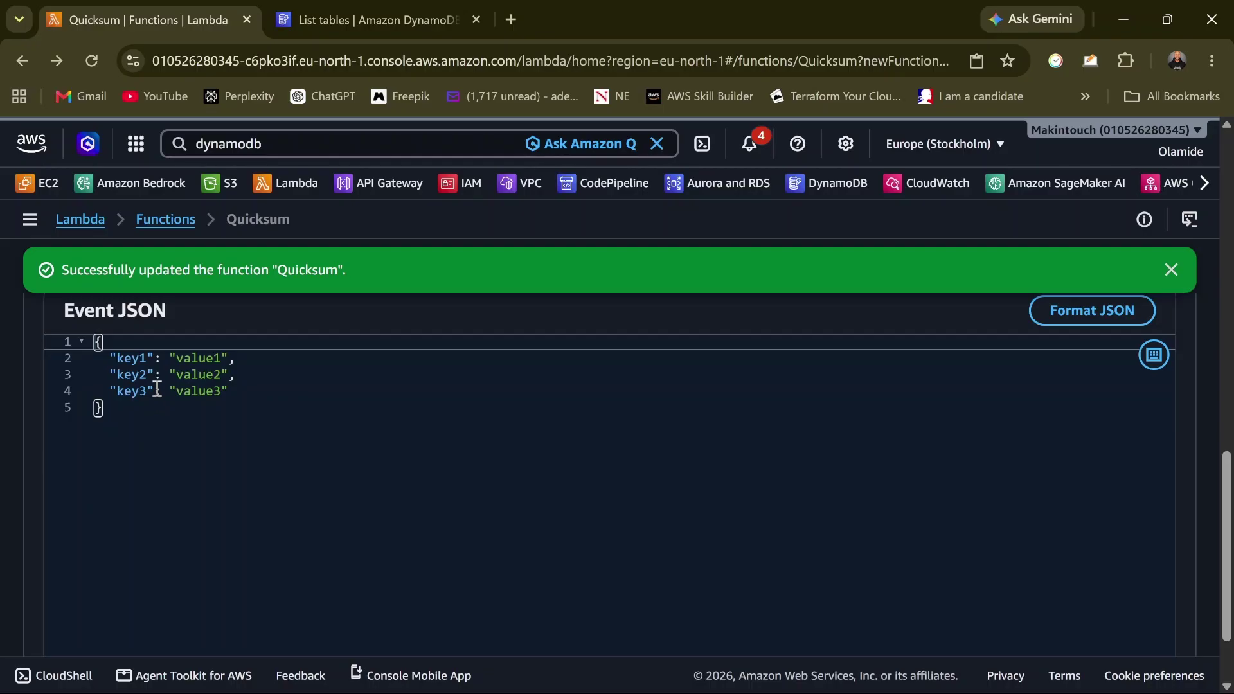
{"action": "scroll", "coordinate": [192, 347], "scroll_direction": "up", "scroll_amount": 1}
{"action": "left_click", "coordinate": [158, 421]}
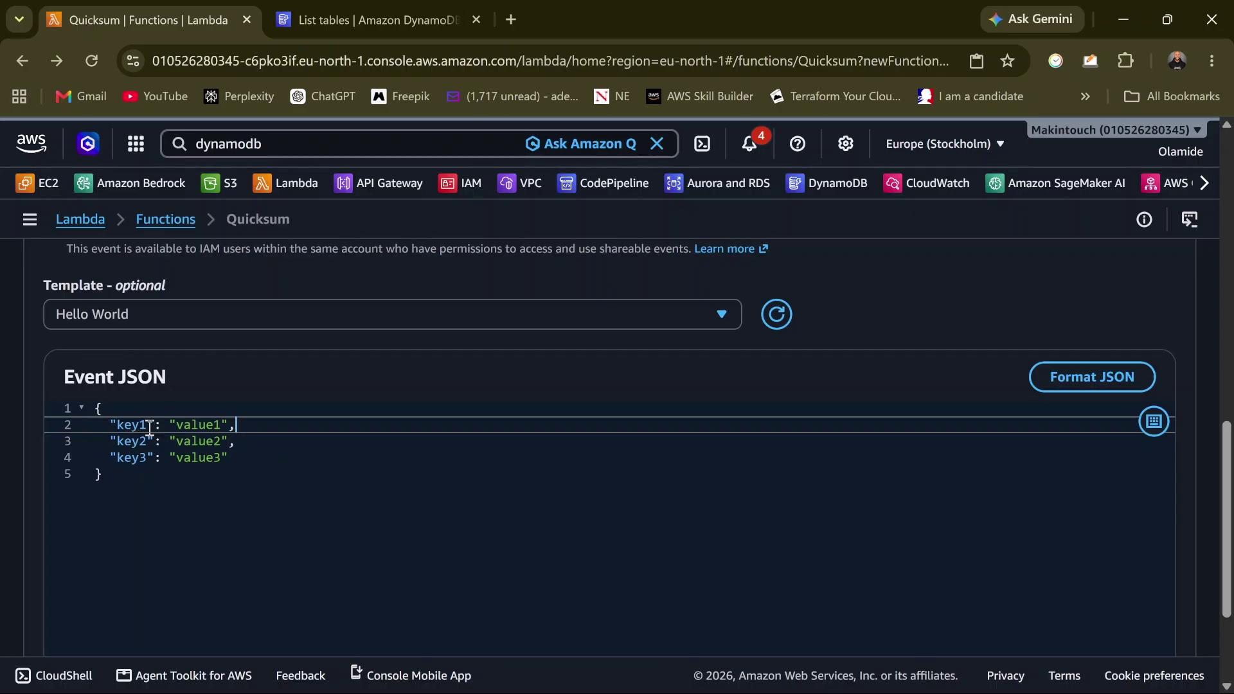
{"action": "key", "text": "BackSpace"}
{"action": "key", "text": "BackSpace"}
{"action": "key", "text": "BackSpace"}
{"action": "key", "text": "BackSpace"}
{"action": "type", "text": "base"}
{"action": "key", "text": "Down"}
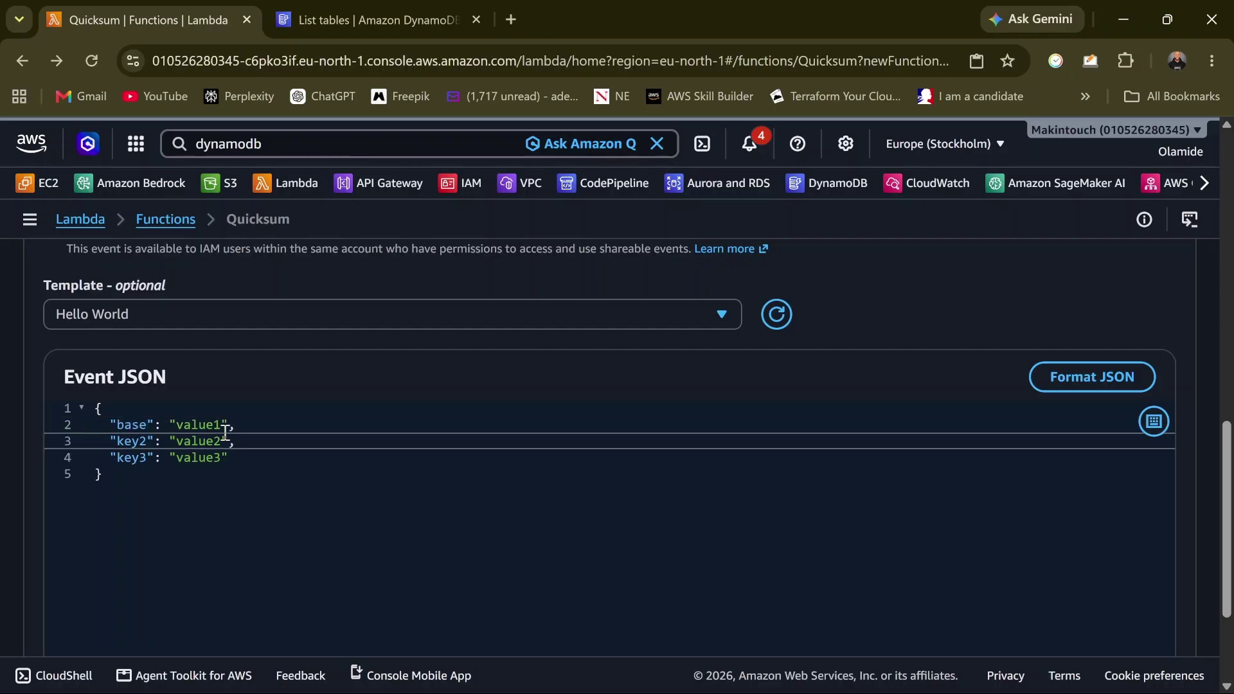
Rename key2 to exponent in the event JSON and remove the key3 line along with the trailing comma before it
{"action": "key", "text": "BackSpace"}
{"action": "key", "text": "BackSpace"}
{"action": "key", "text": "BackSpace"}
{"action": "type", "text": "exponent"}
{"action": "left_click_drag", "start_coordinate": [235, 459], "coordinate": [104, 465]}
{"action": "key", "text": "BackSpace"}
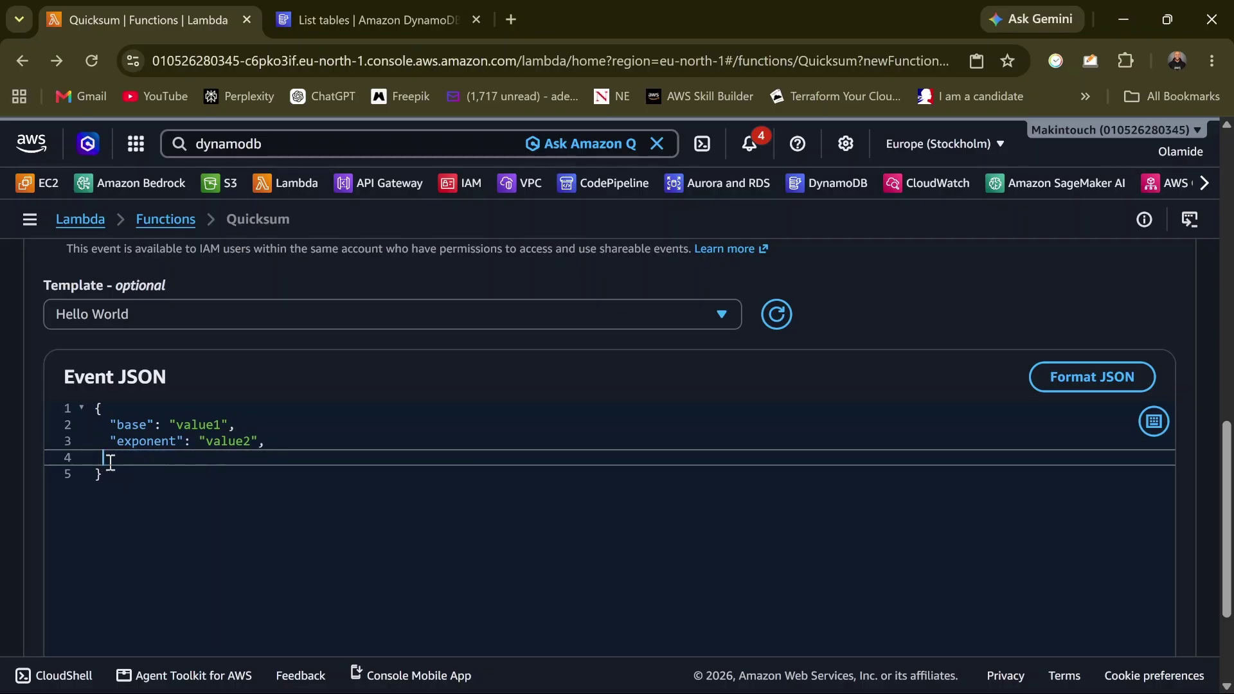
{"action": "key", "text": "BackSpace"}
{"action": "key", "text": "BackSpace"}
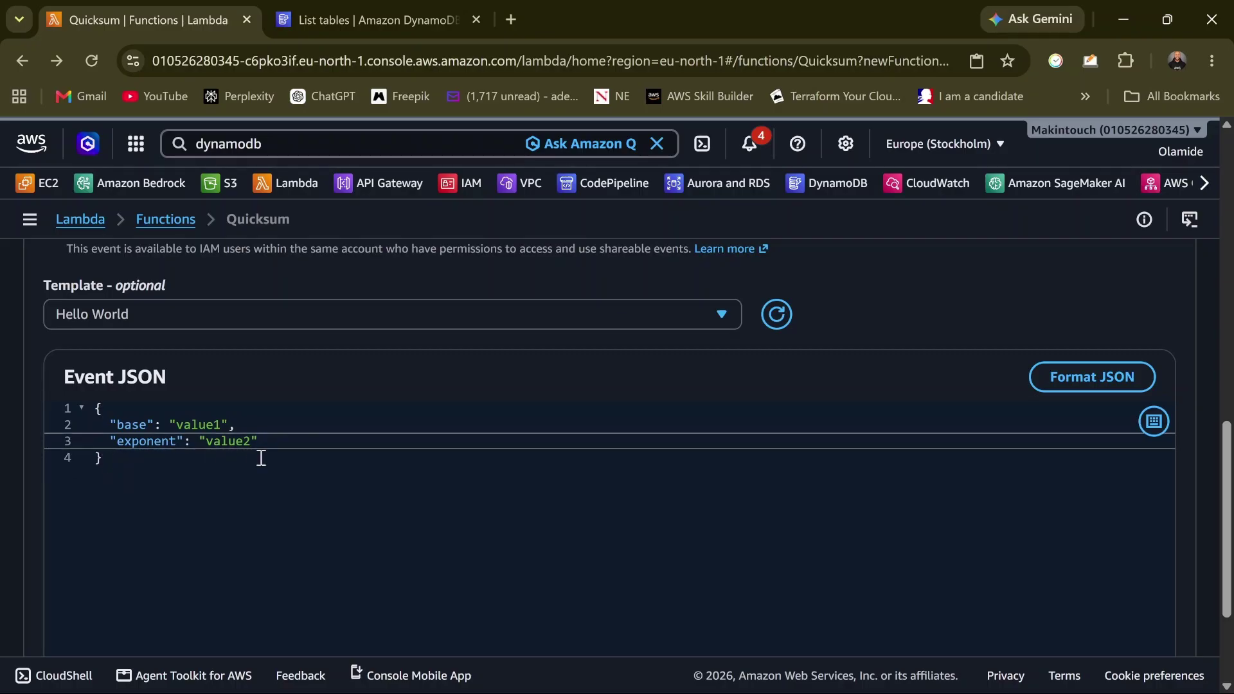
Set the event JSON values to the unquoted numbers 5 for base and 6 for exponent
{"action": "left_click", "coordinate": [237, 425]}
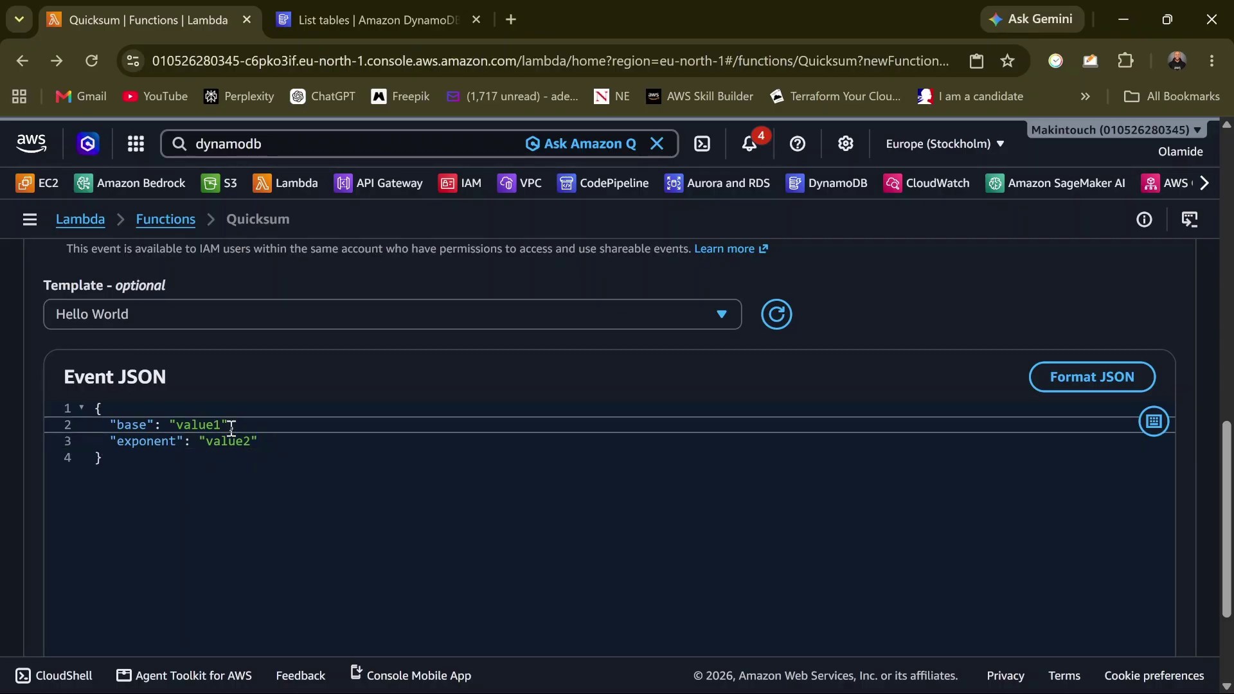
{"action": "left_click_drag", "start_coordinate": [230, 424], "coordinate": [170, 425]}
{"action": "type", "text": "5"}
{"action": "left_click_drag", "start_coordinate": [258, 441], "coordinate": [199, 444]}
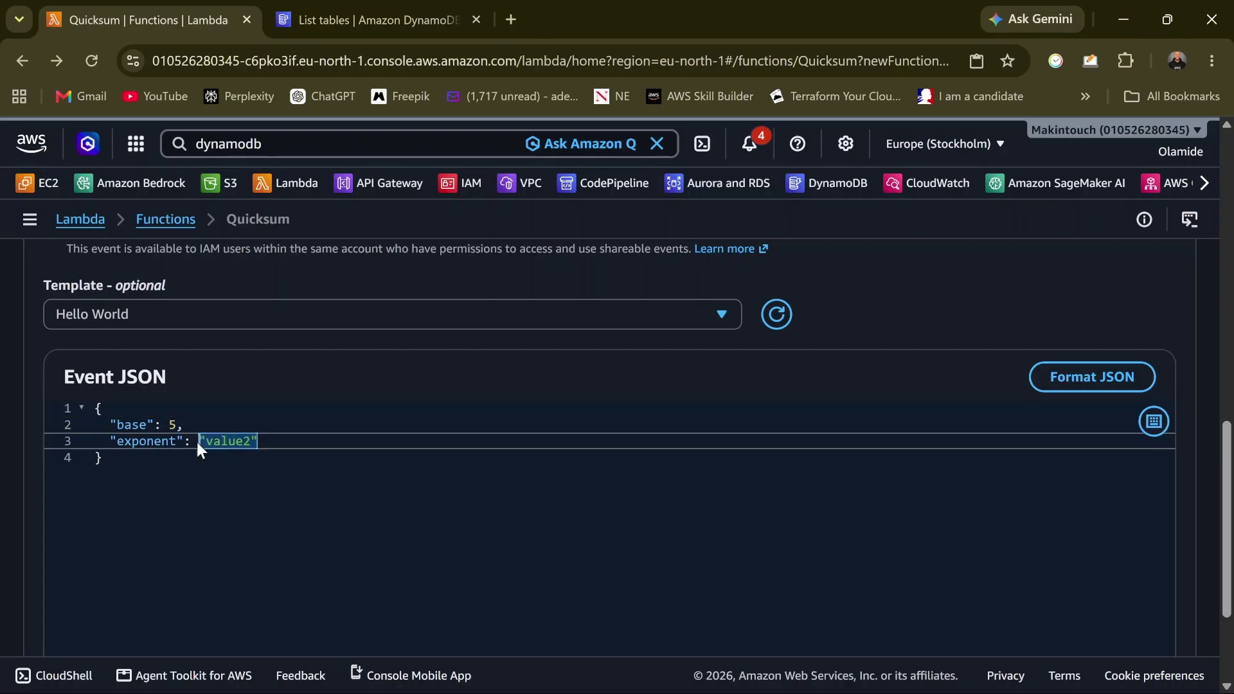
{"action": "type", "text": "6"}
{"action": "left_click", "coordinate": [277, 474]}
Save the test event and run it against Quicksum, expanding the execution details
{"action": "scroll", "coordinate": [351, 479], "scroll_direction": "up", "scroll_amount": 2}
{"action": "scroll", "coordinate": [351, 479], "scroll_direction": "up", "scroll_amount": 3}
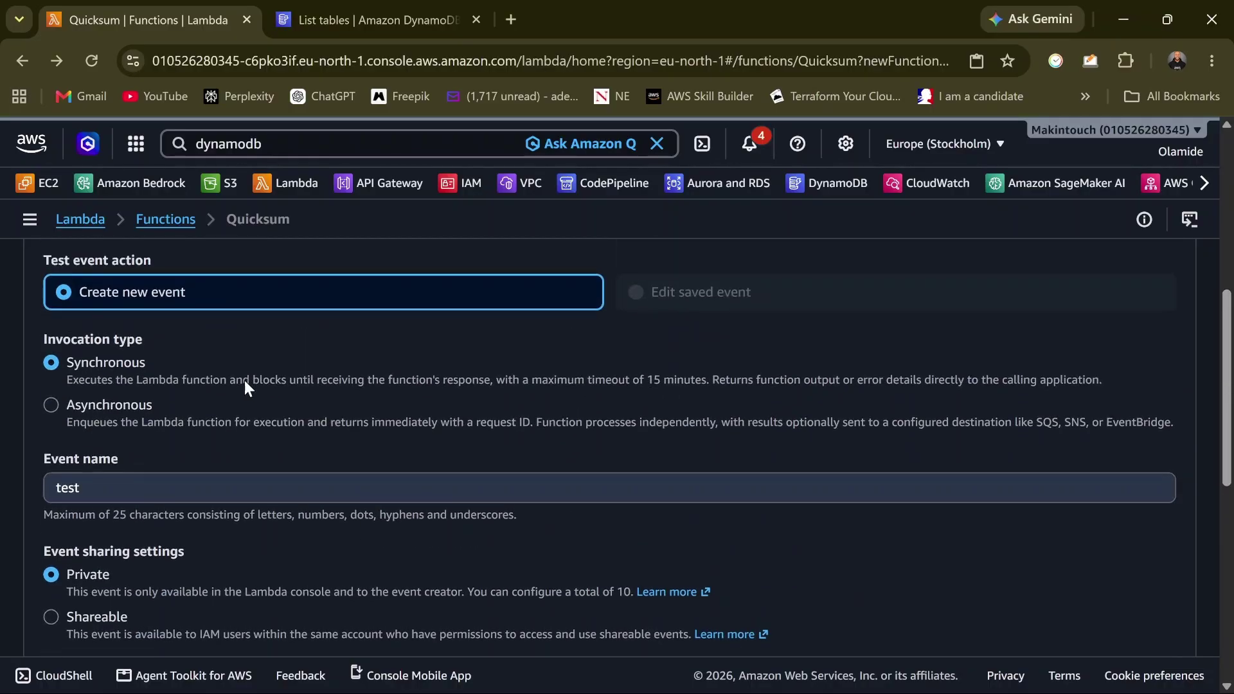
{"action": "scroll", "coordinate": [333, 457], "scroll_direction": "up", "scroll_amount": 4}
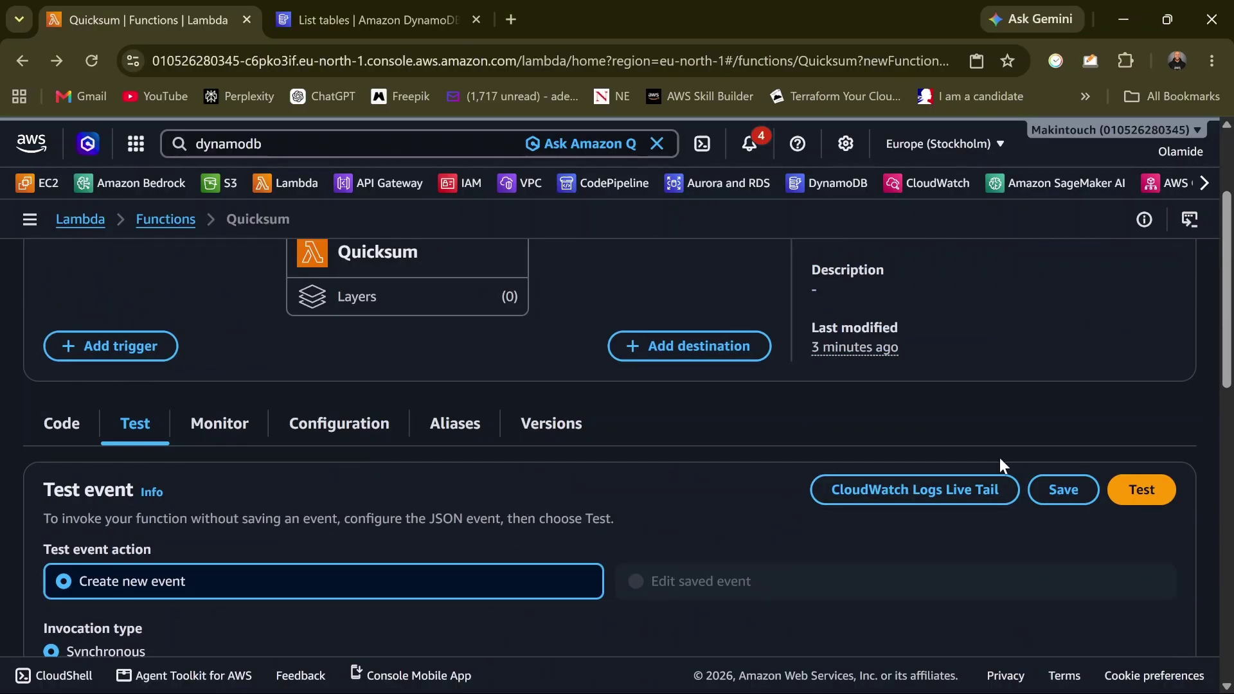
{"action": "left_click", "coordinate": [1066, 490]}
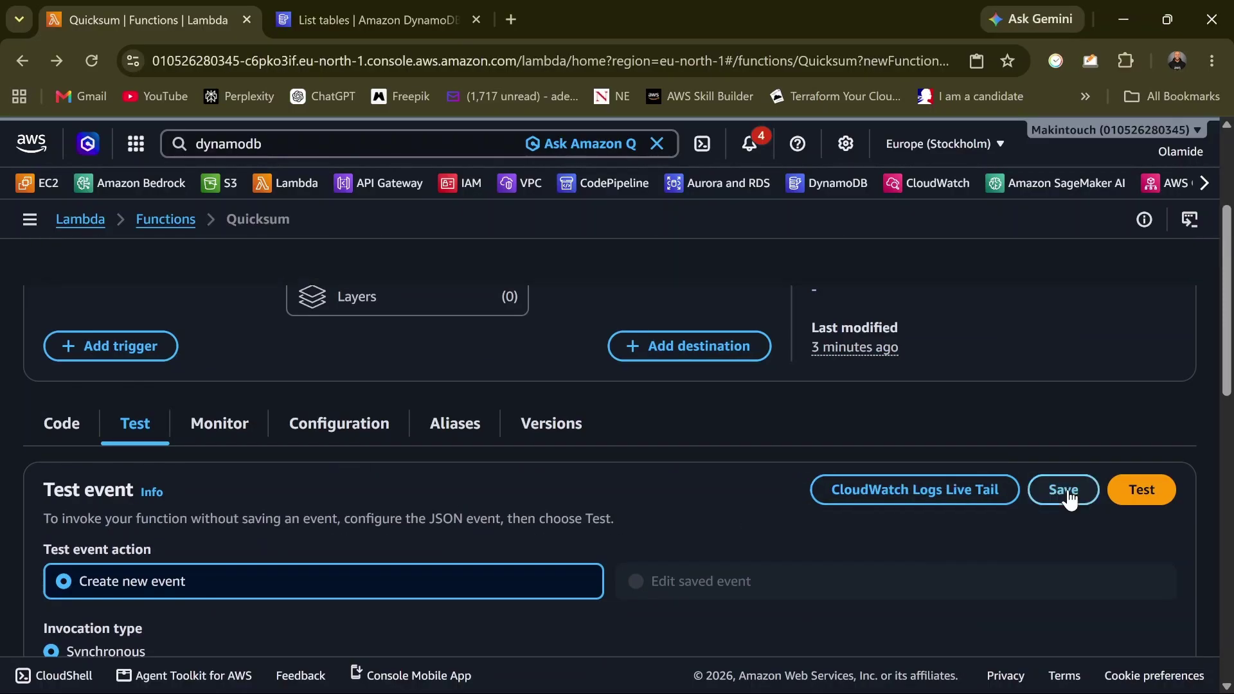
{"action": "left_click", "coordinate": [1149, 495]}
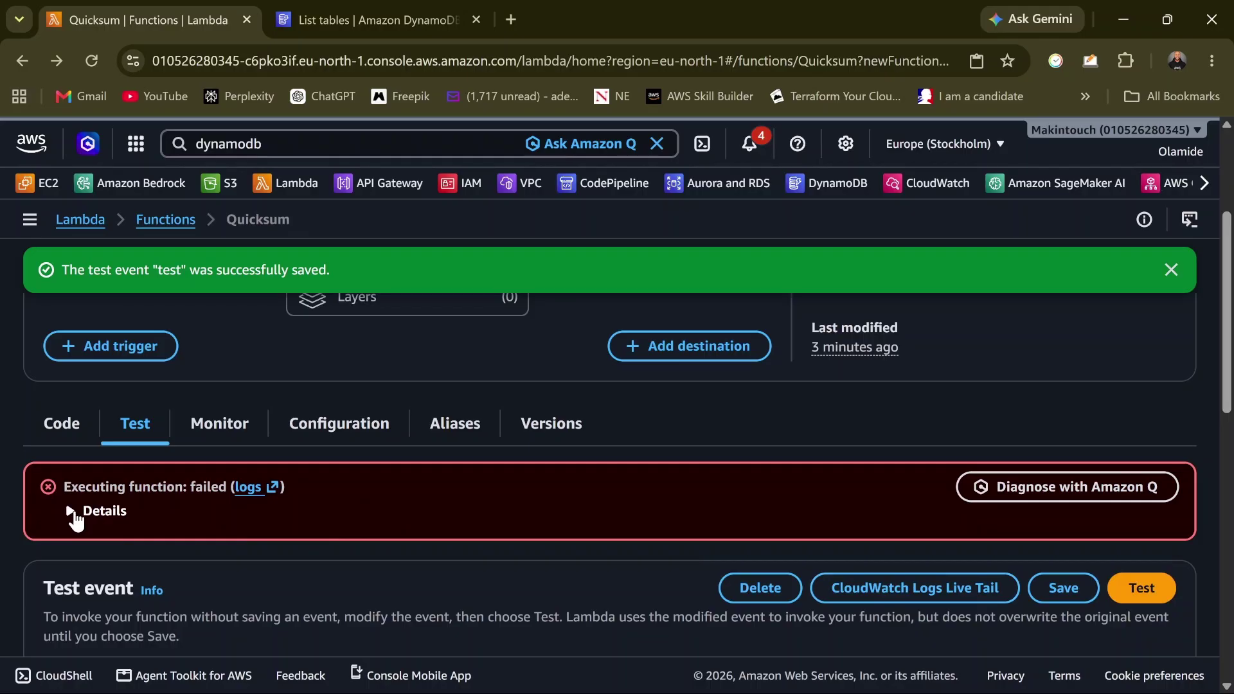
{"action": "left_click", "coordinate": [72, 513]}
{"action": "scroll", "coordinate": [106, 531], "scroll_direction": "down", "scroll_amount": 1}
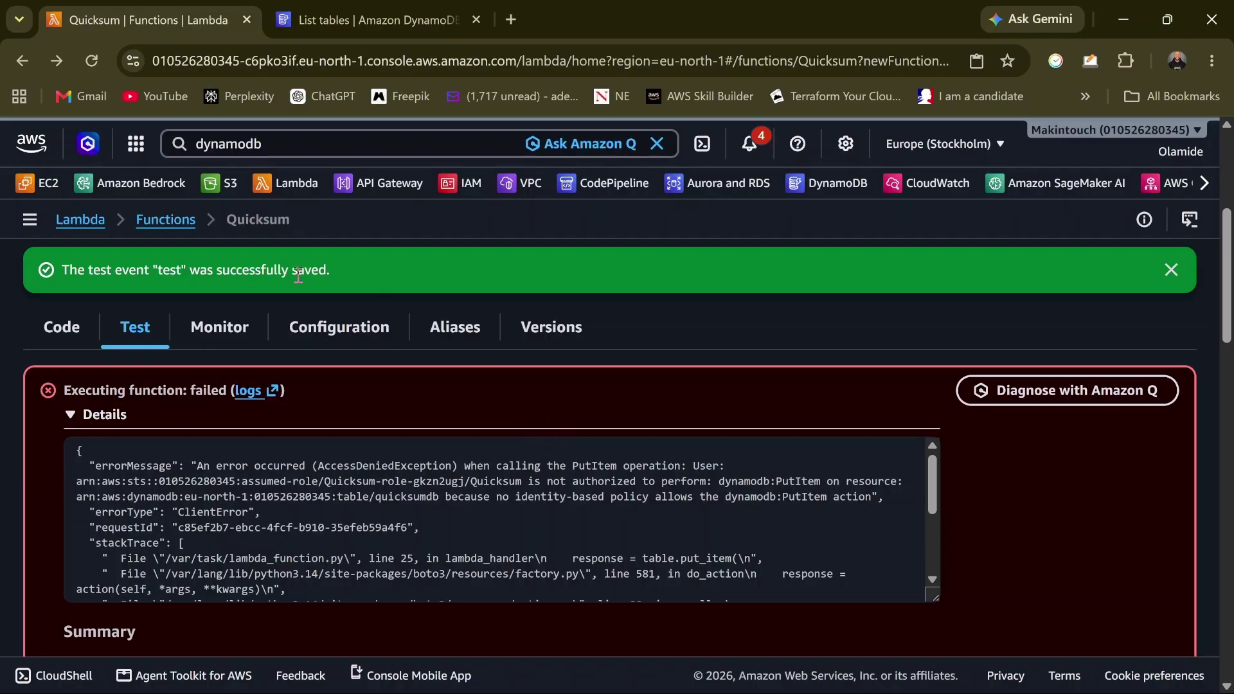
Open the Quicksum function's execution role in IAM from its permissions configuration and review the attached policies
{"action": "left_click", "coordinate": [352, 342]}
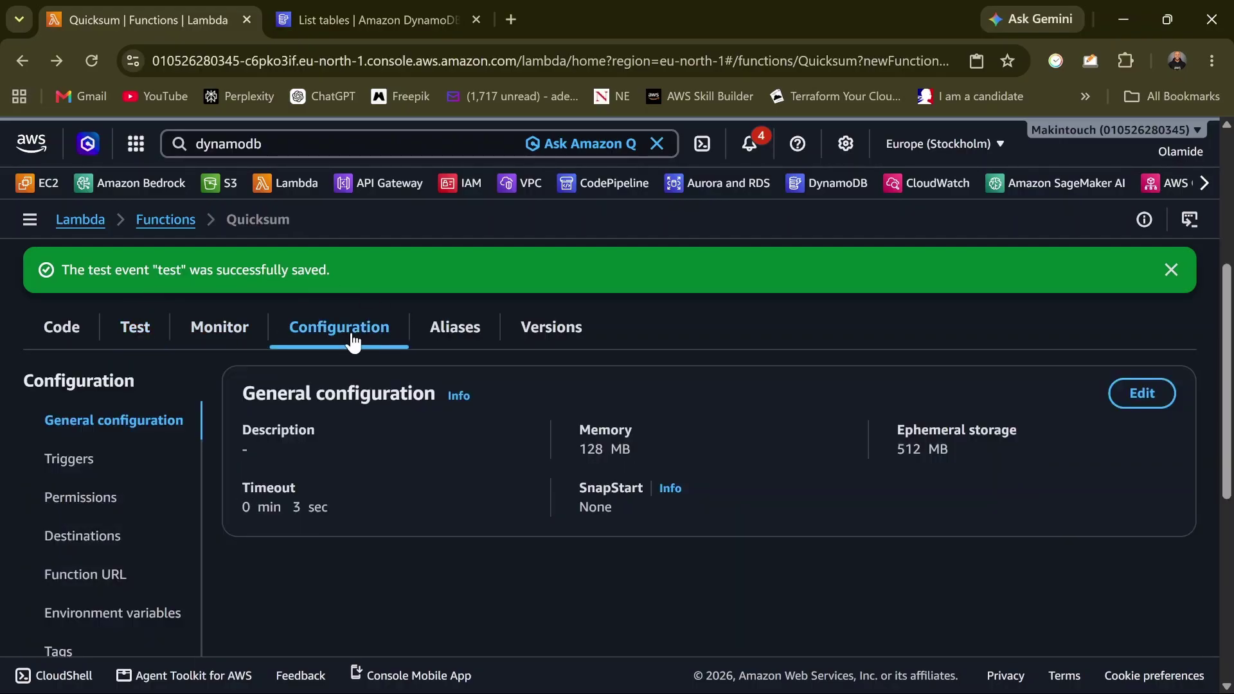
{"action": "left_click", "coordinate": [101, 499]}
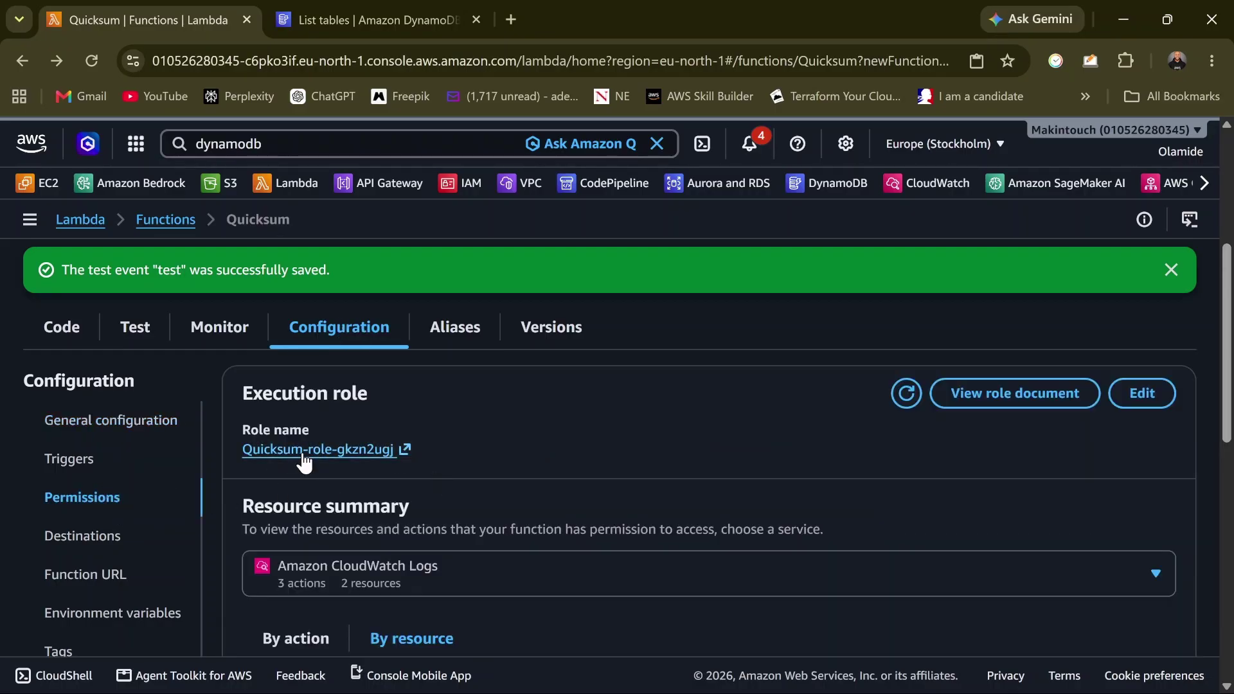
{"action": "left_click", "coordinate": [349, 450]}
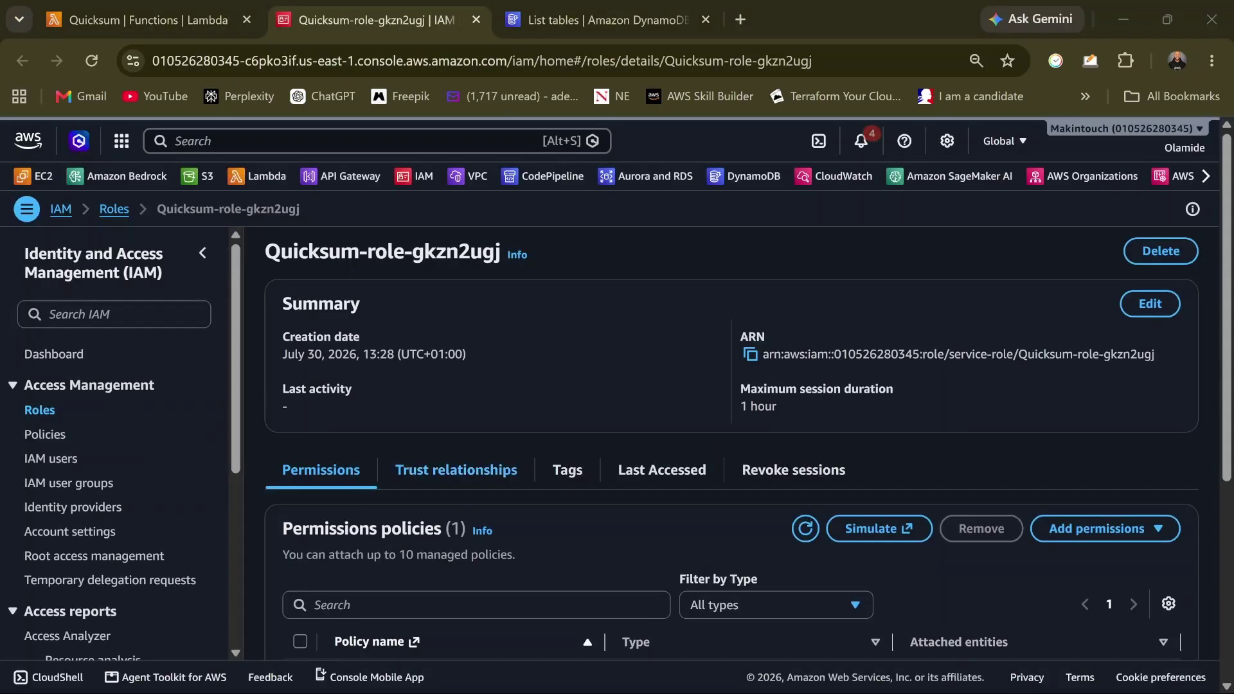
{"action": "scroll", "coordinate": [732, 444], "scroll_direction": "down", "scroll_amount": 4}
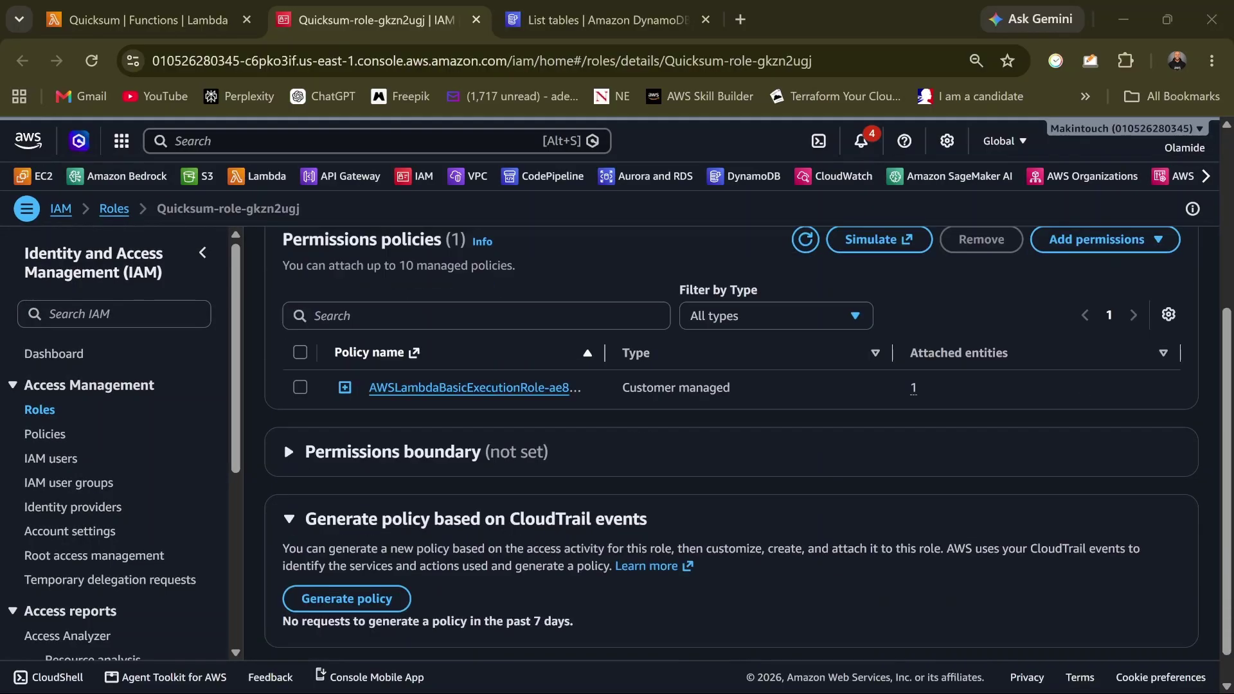
{"action": "scroll", "coordinate": [732, 444], "scroll_direction": "up", "scroll_amount": 3}
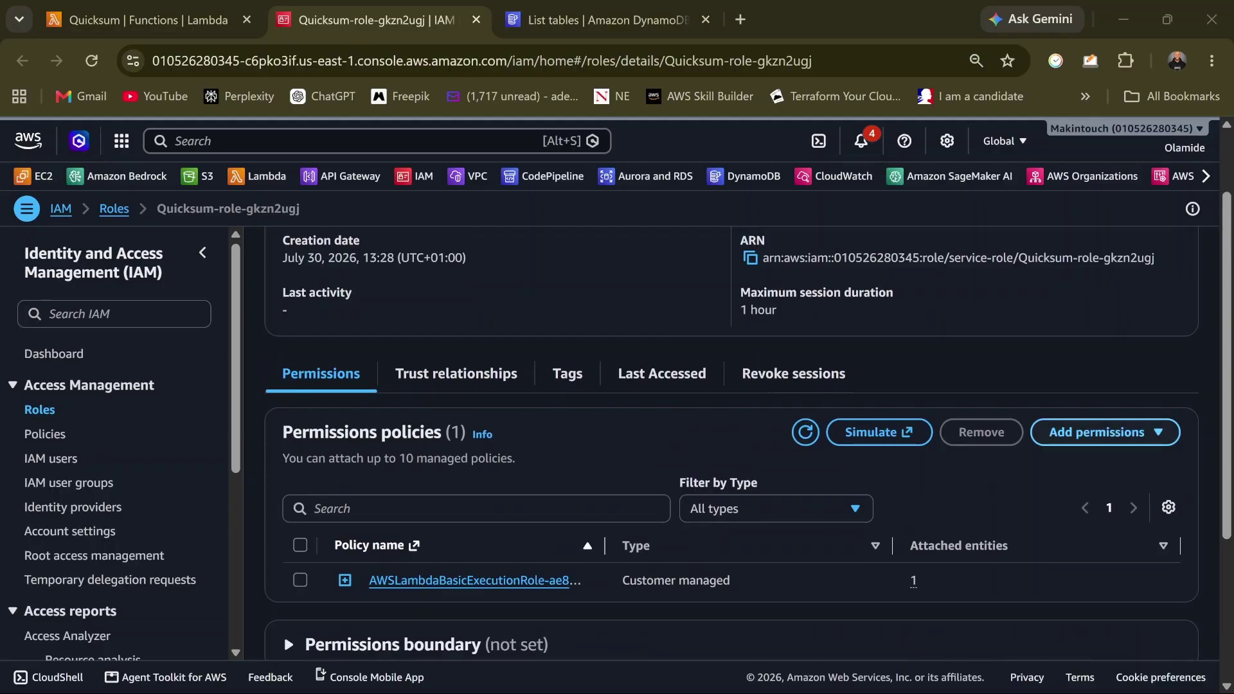
Find the DynamoDB policies with the search term dynamo and attach AmazonDynamoDBFullAccess to the Quicksum execution role
{"action": "left_click", "coordinate": [1095, 444]}
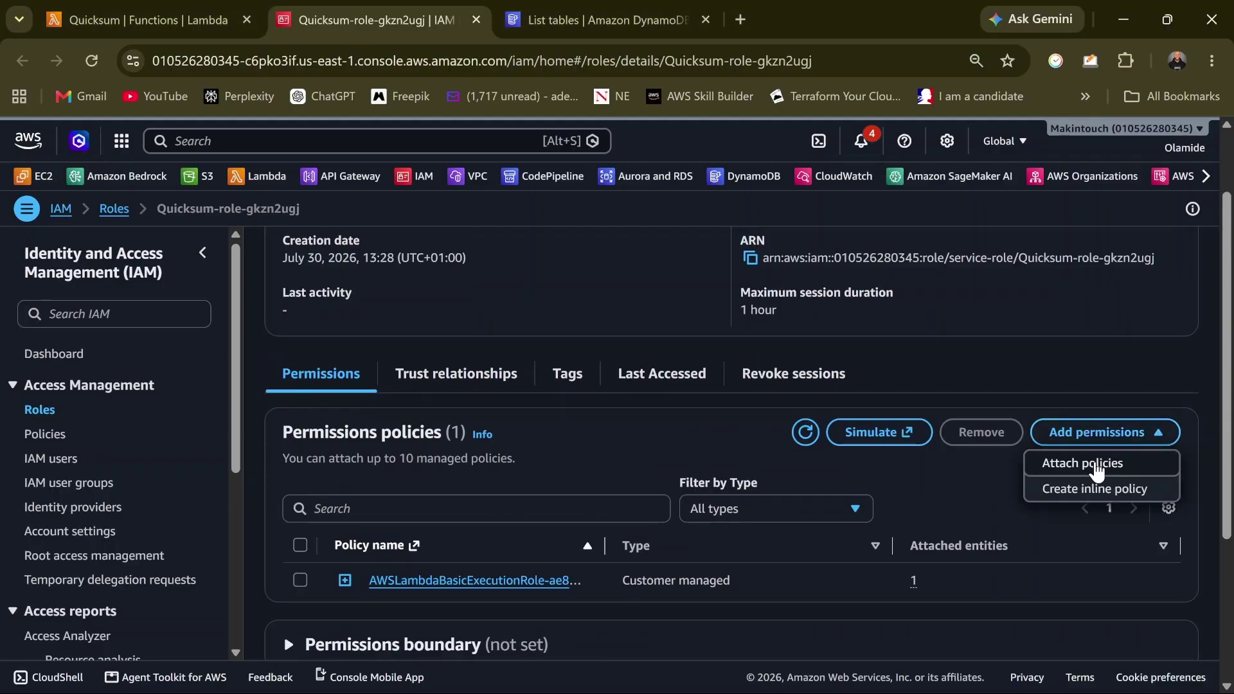
{"action": "left_click", "coordinate": [1095, 464]}
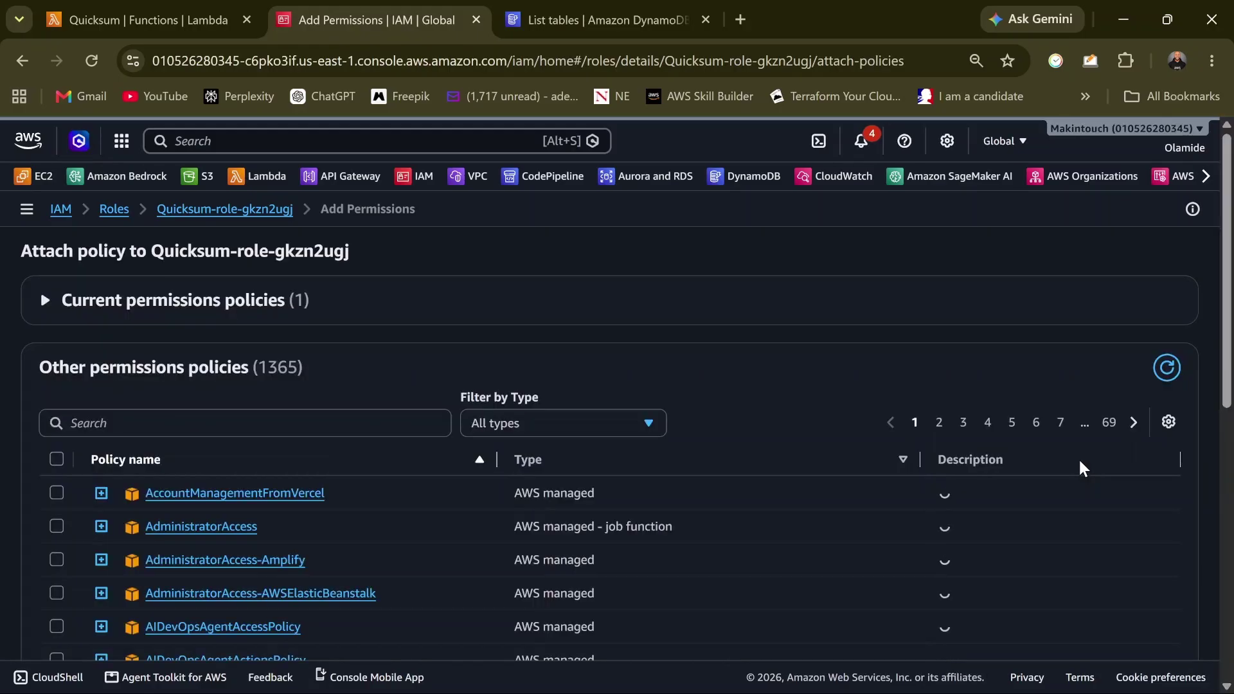
{"action": "left_click", "coordinate": [274, 420]}
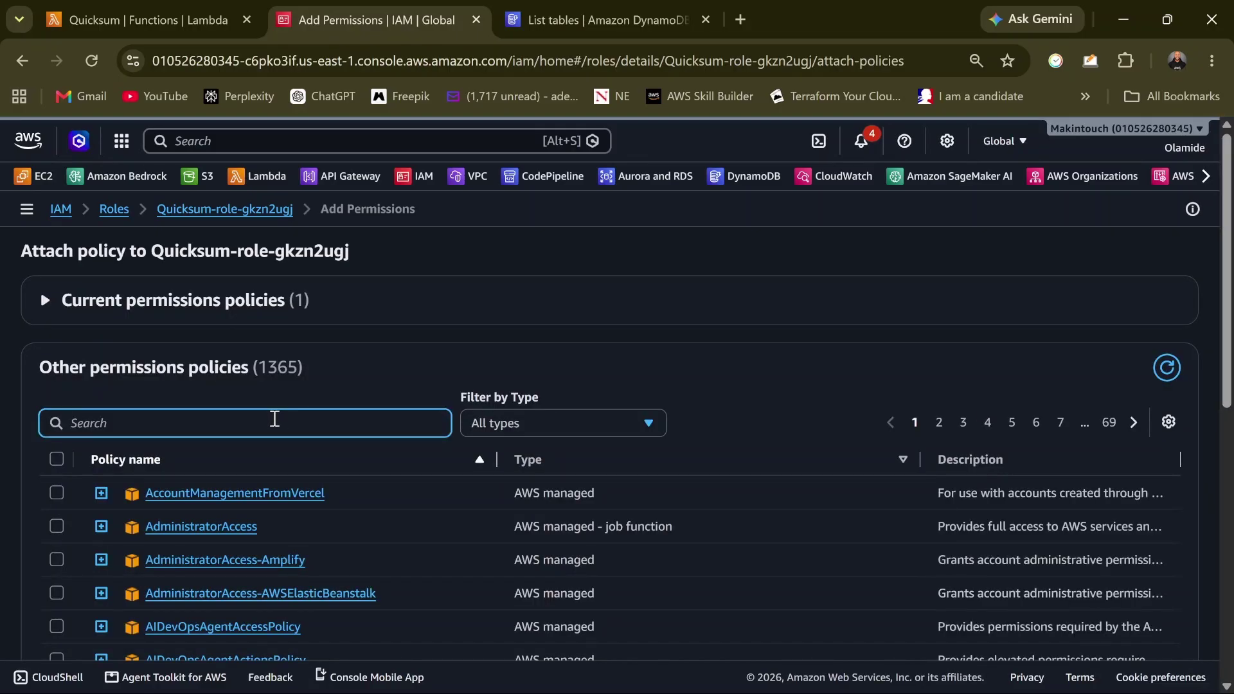
{"action": "type", "text": "dynamo"}
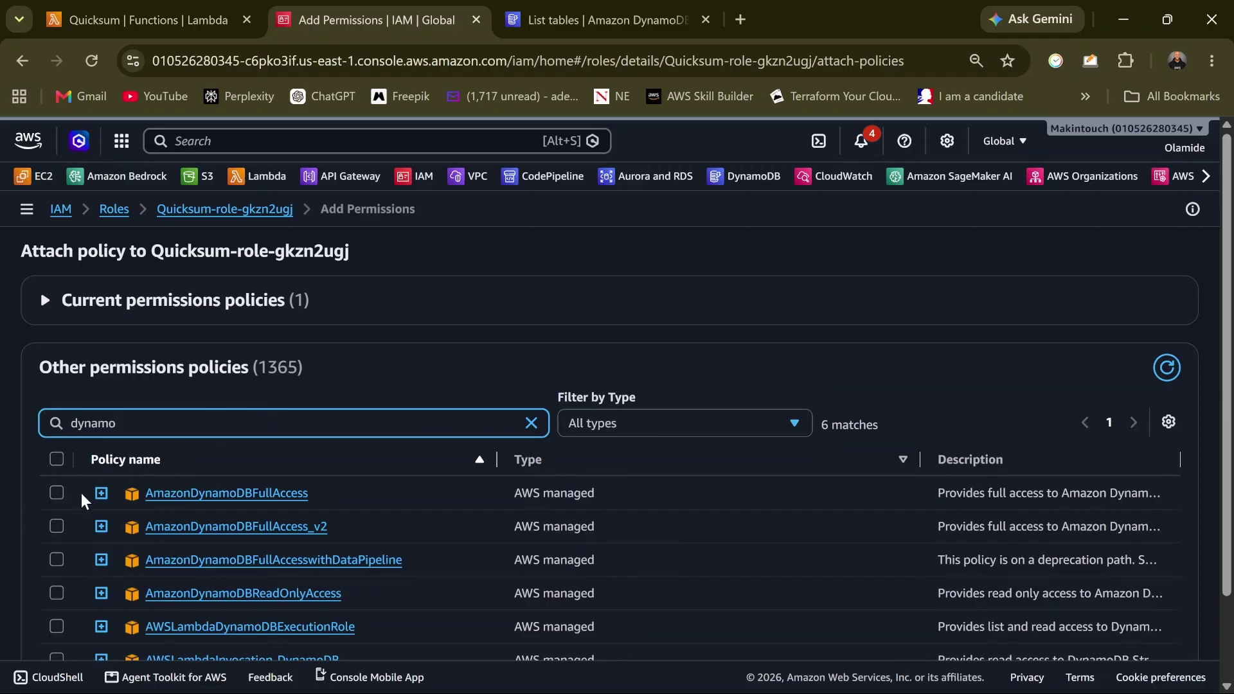
{"action": "left_click", "coordinate": [57, 494]}
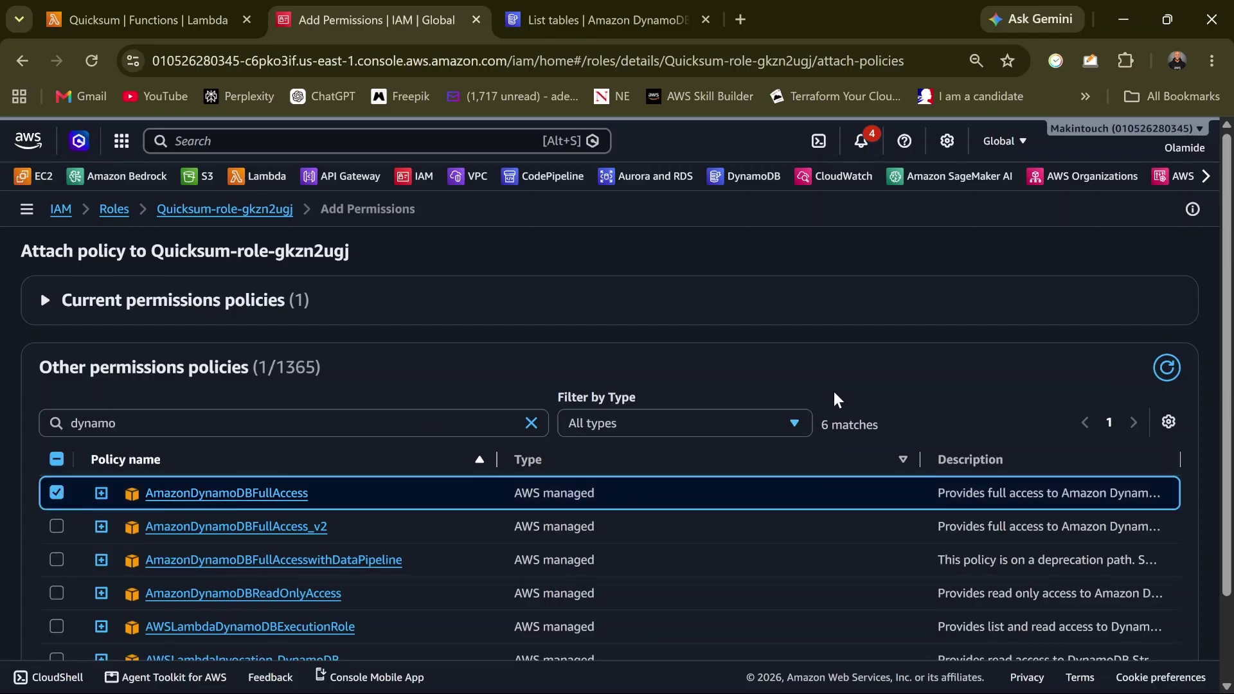
{"action": "scroll", "coordinate": [859, 428], "scroll_direction": "down", "scroll_amount": 2}
{"action": "left_click", "coordinate": [1124, 617]}
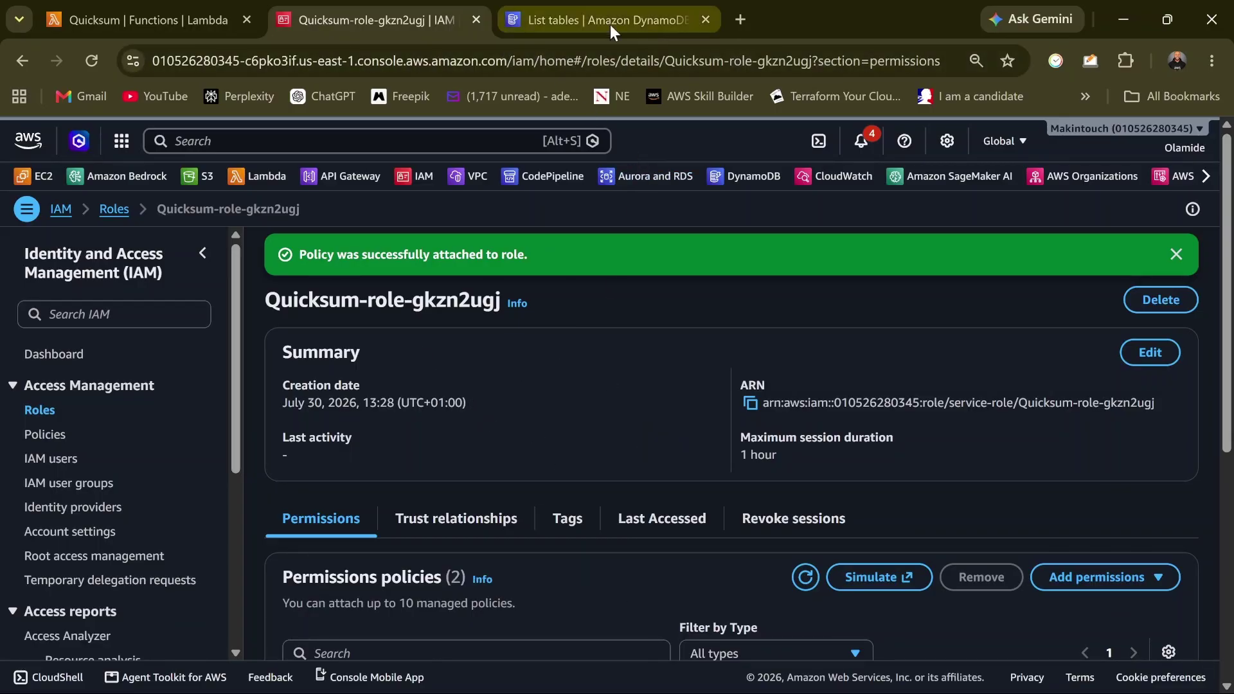
Return to the Quicksum function in Lambda, rerun the test event and view the execution result
{"action": "left_click", "coordinate": [109, 17]}
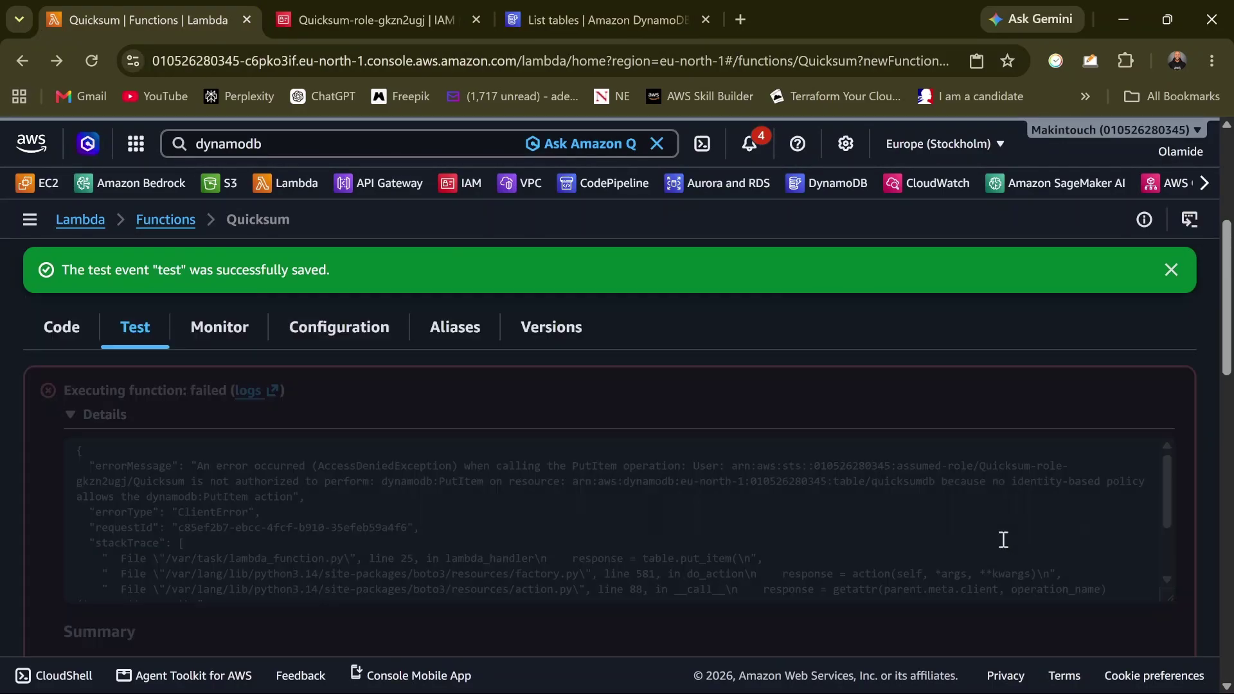
{"action": "scroll", "coordinate": [975, 515], "scroll_direction": "down", "scroll_amount": 6}
{"action": "scroll", "coordinate": [1008, 540], "scroll_direction": "down", "scroll_amount": 7}
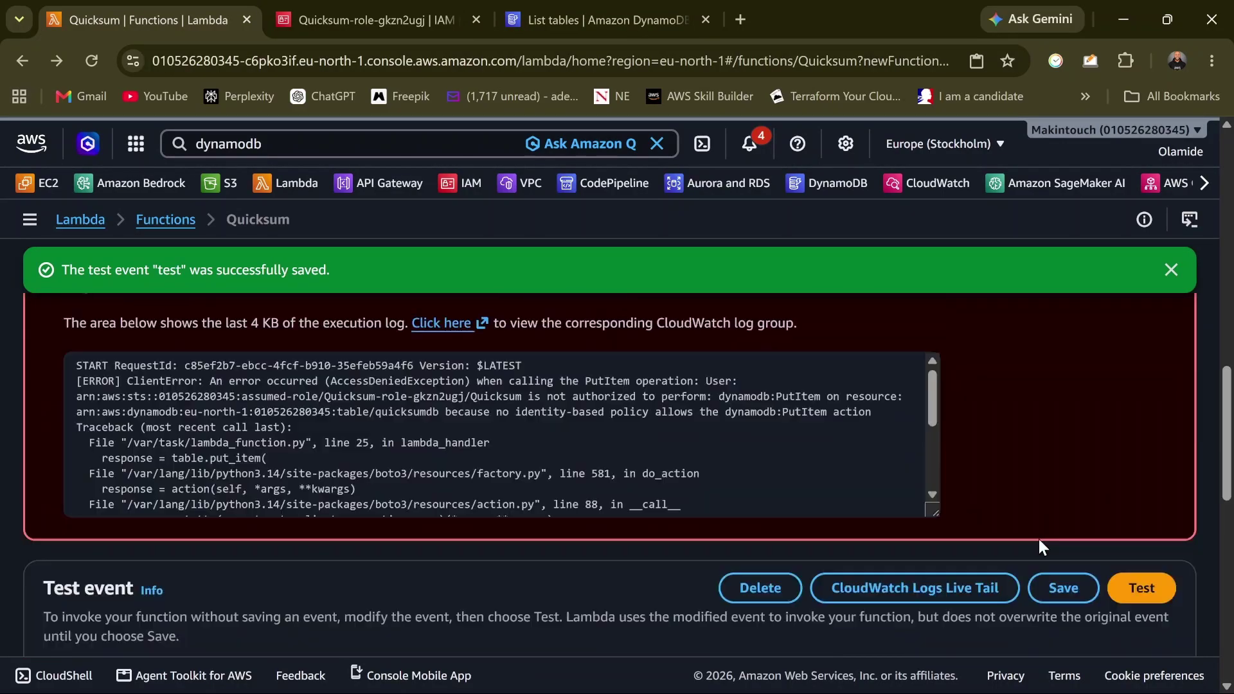
{"action": "left_click", "coordinate": [1150, 394]}
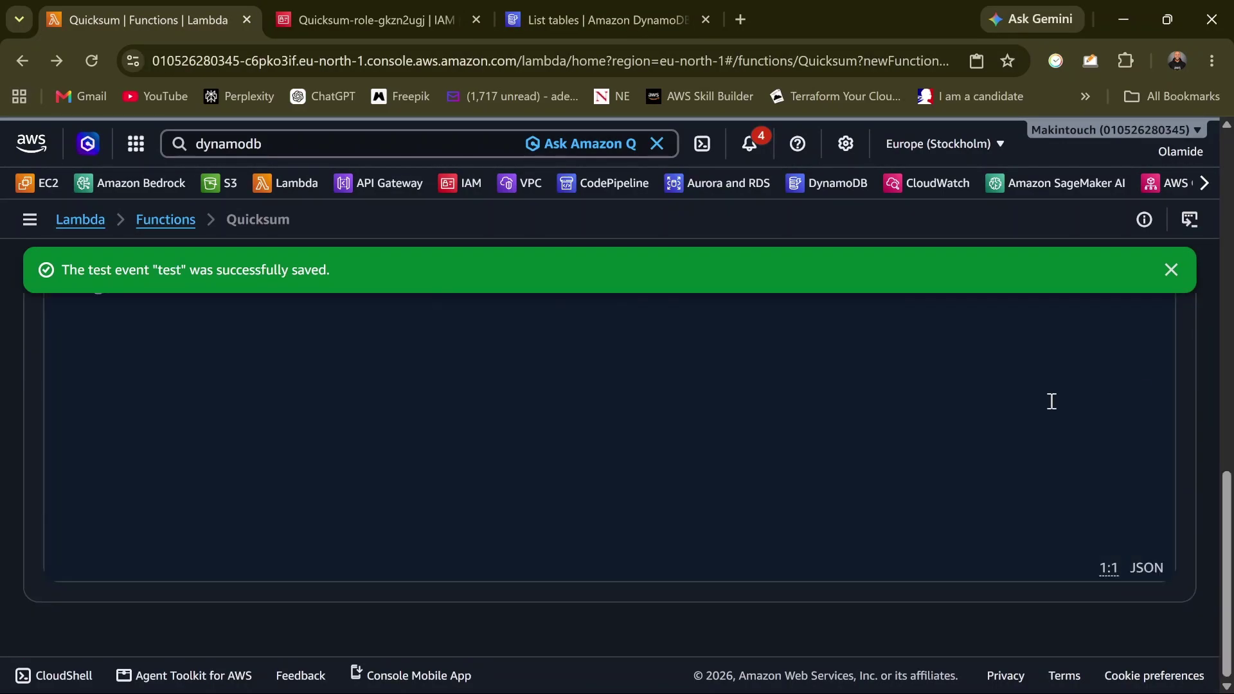
{"action": "scroll", "coordinate": [952, 464], "scroll_direction": "up", "scroll_amount": 6}
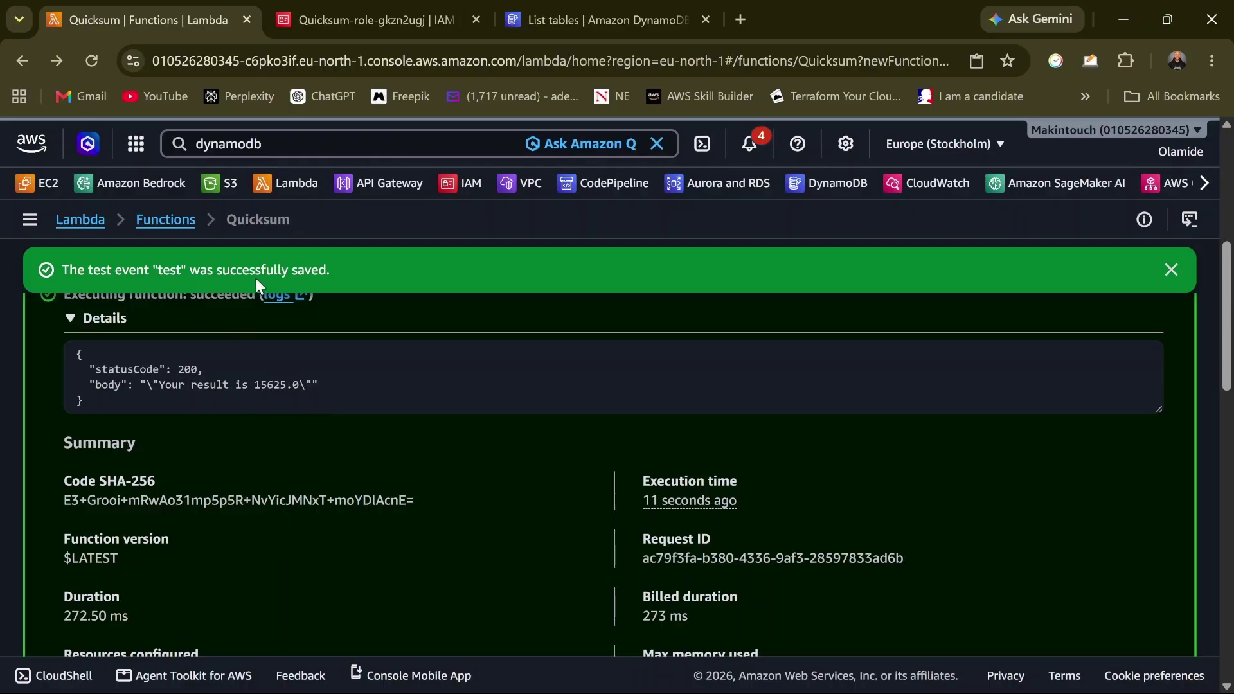
Explore the items of the quicksumdb table in DynamoDB to check the stored result, and return to the Lambda test page
{"action": "left_click", "coordinate": [564, 18]}
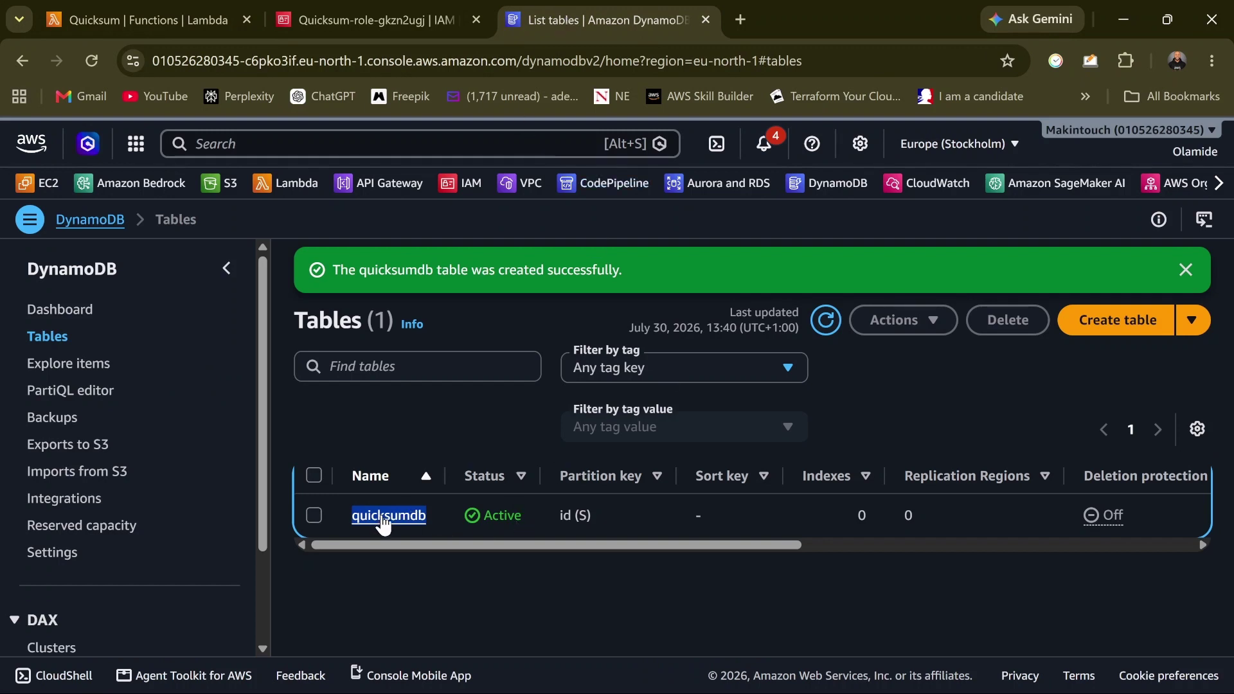
{"action": "left_click", "coordinate": [384, 517]}
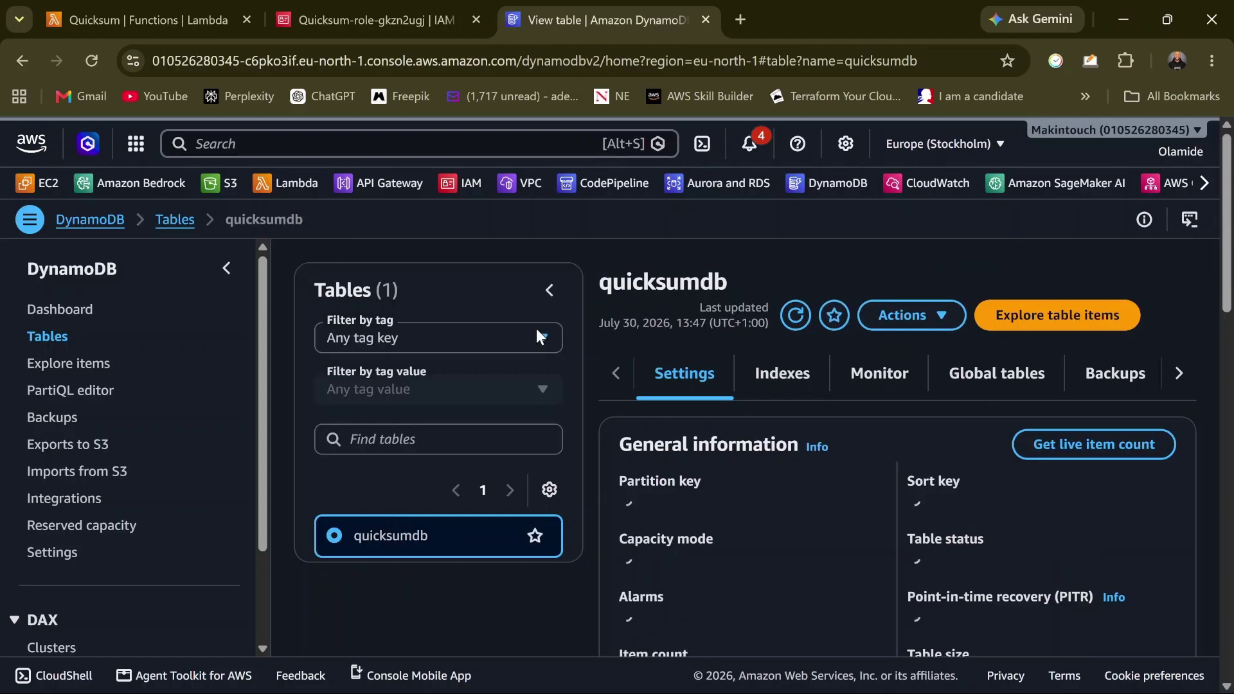
{"action": "left_click", "coordinate": [1070, 315]}
{"action": "scroll", "coordinate": [851, 343], "scroll_direction": "down", "scroll_amount": 7}
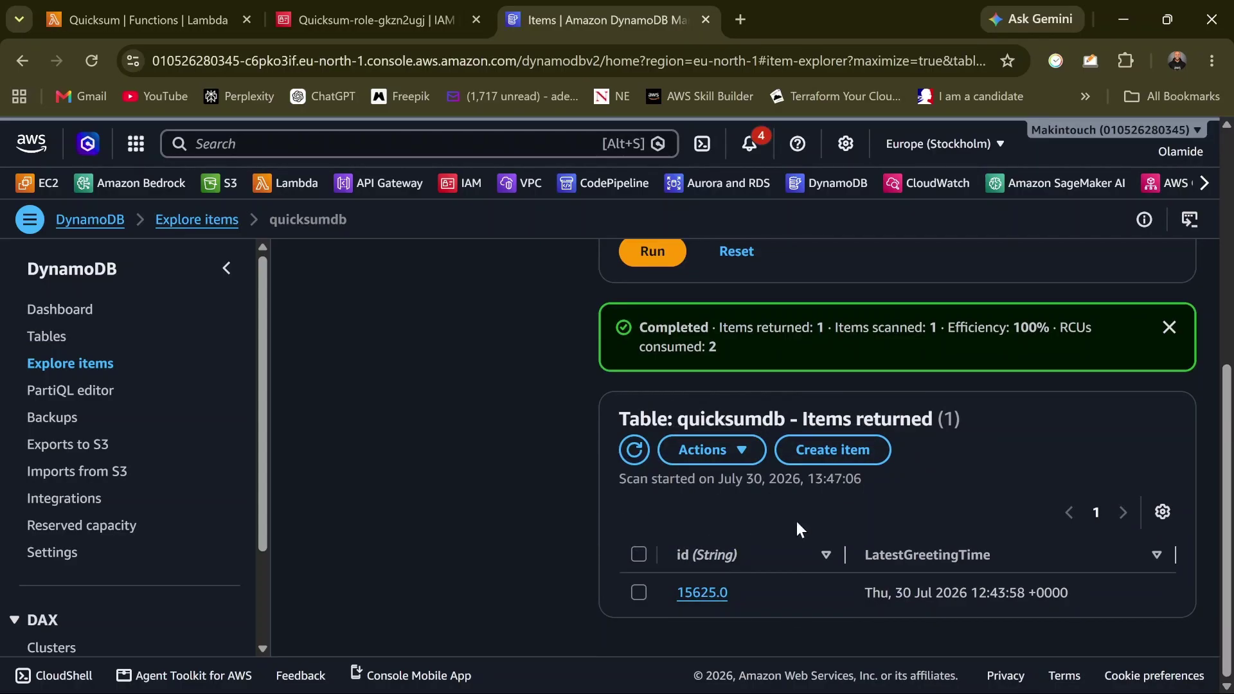
{"action": "left_click", "coordinate": [157, 18]}
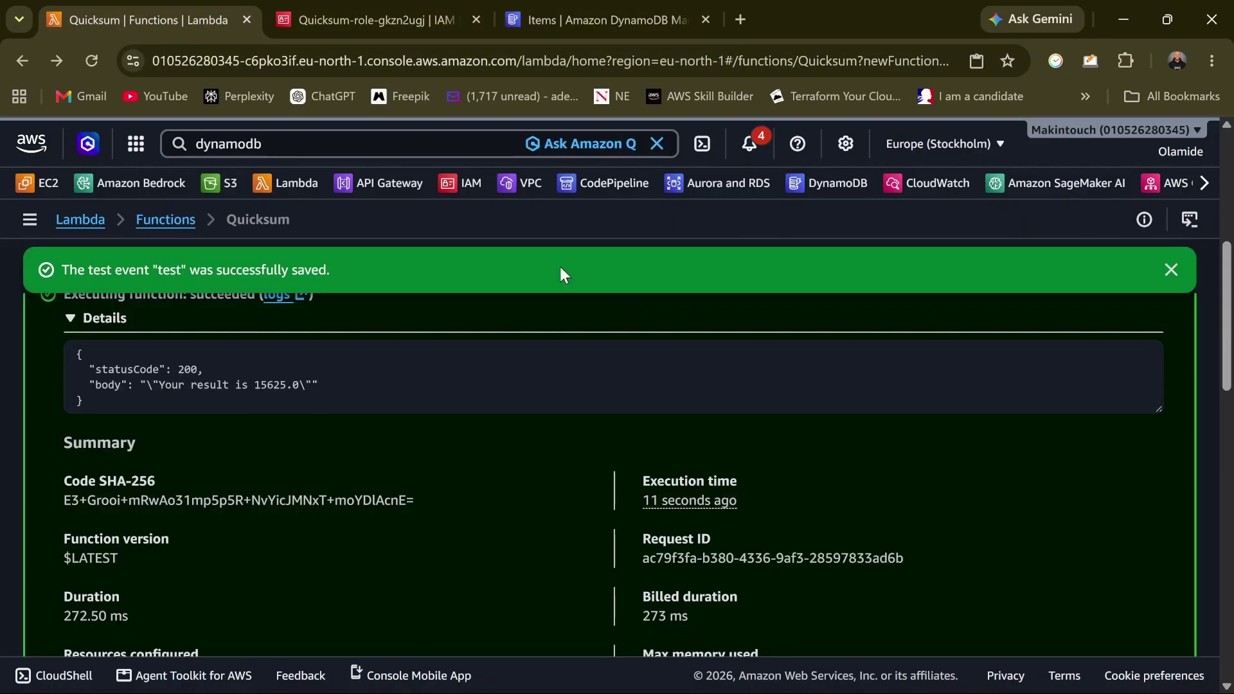
Review the Quicksum test result and read through the source code in lambda_function.py
{"action": "scroll", "coordinate": [661, 460], "scroll_direction": "up", "scroll_amount": 6}
{"action": "scroll", "coordinate": [649, 484], "scroll_direction": "down", "scroll_amount": 4}
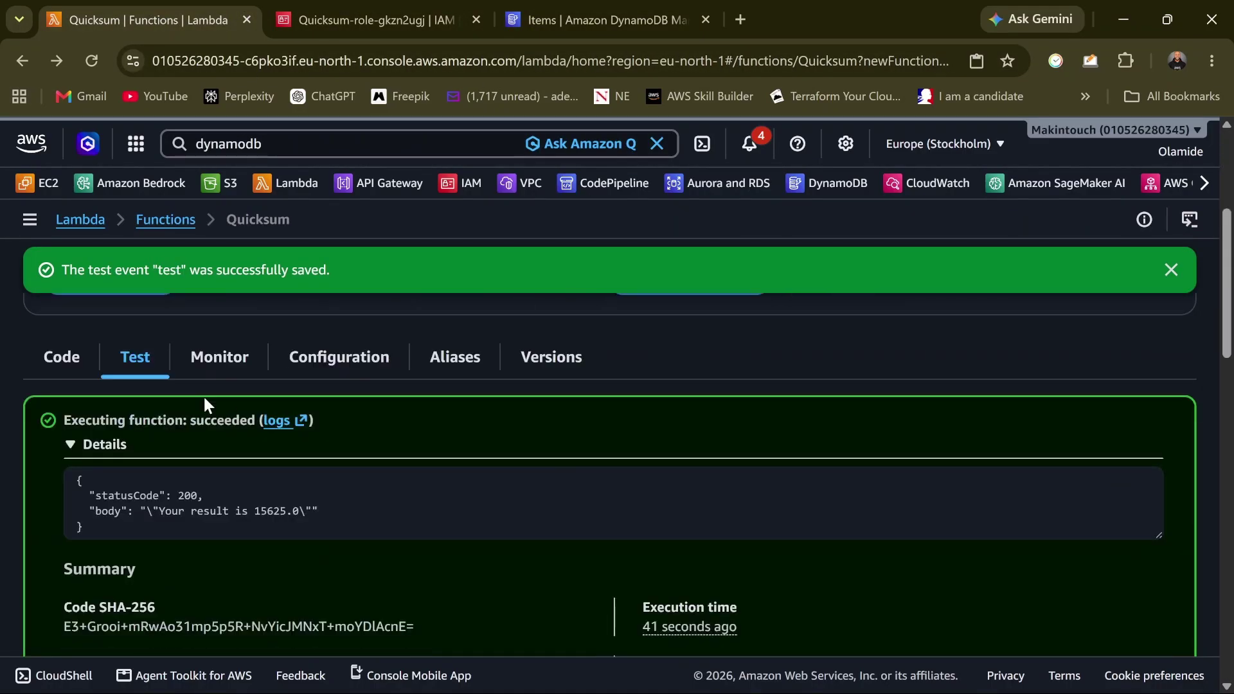
{"action": "left_click", "coordinate": [67, 361]}
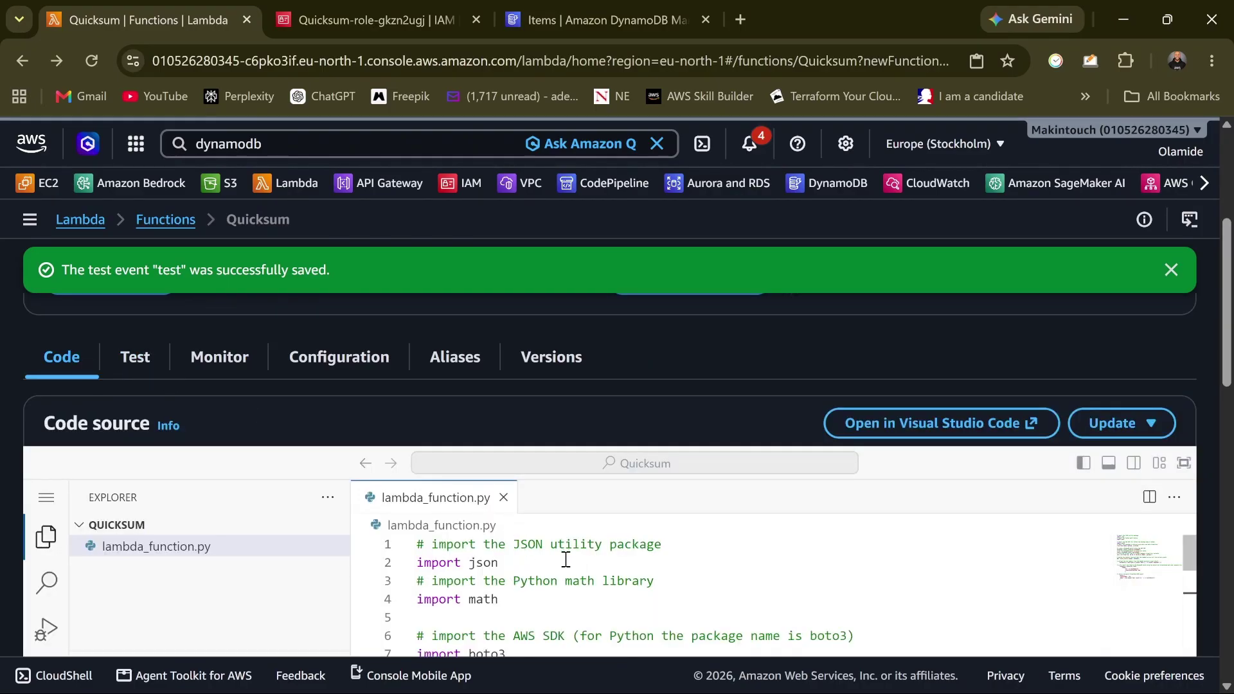
{"action": "scroll", "coordinate": [566, 560], "scroll_direction": "down", "scroll_amount": 7}
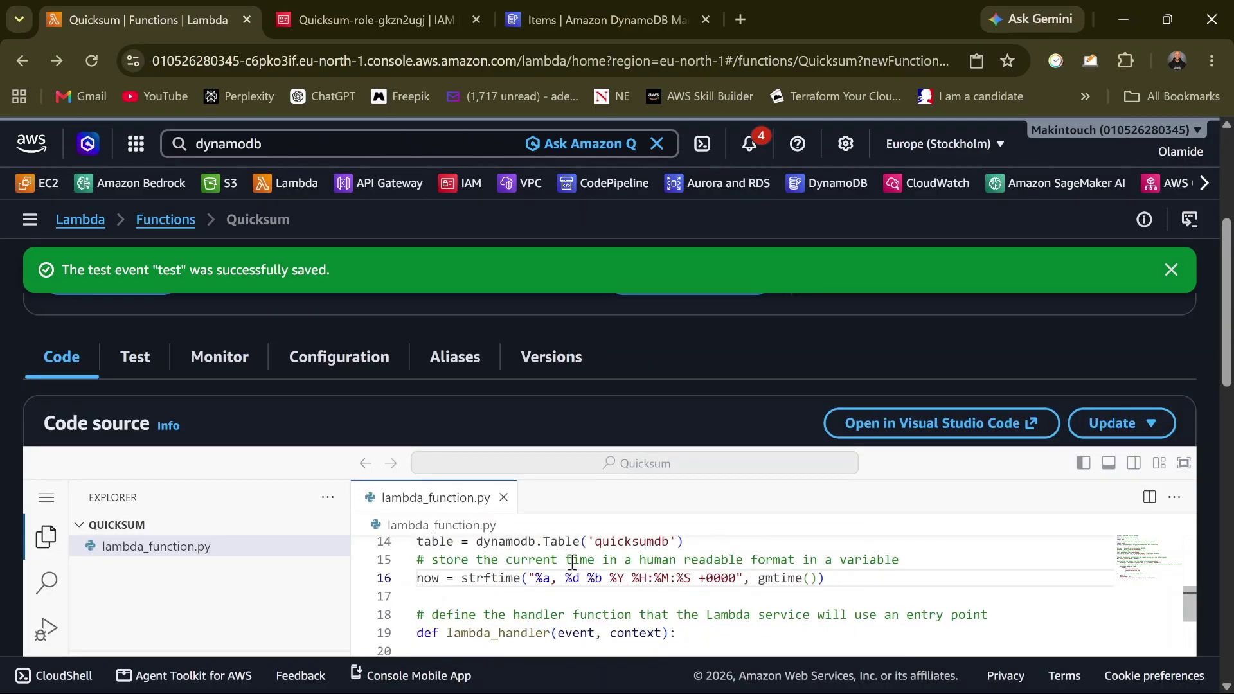
{"action": "scroll", "coordinate": [591, 598], "scroll_direction": "down", "scroll_amount": 5}
{"action": "scroll", "coordinate": [593, 611], "scroll_direction": "up", "scroll_amount": 6}
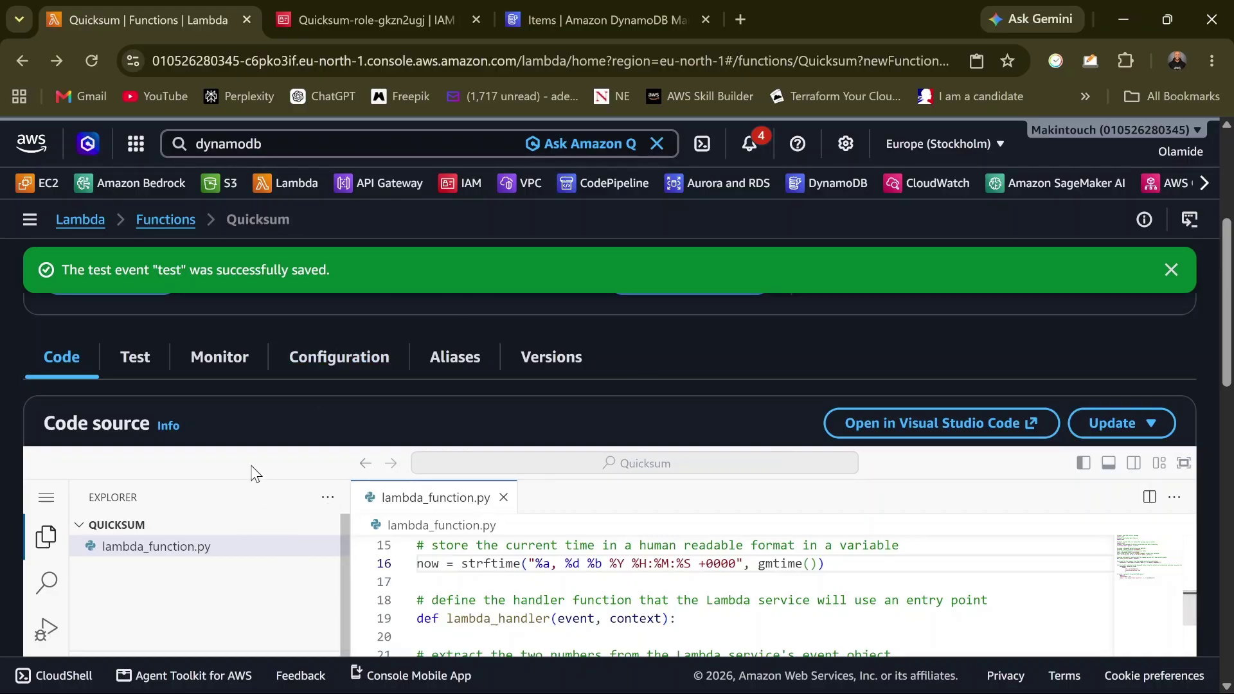
{"action": "scroll", "coordinate": [507, 622], "scroll_direction": "up", "scroll_amount": 3}
{"action": "scroll", "coordinate": [507, 622], "scroll_direction": "up", "scroll_amount": 8}
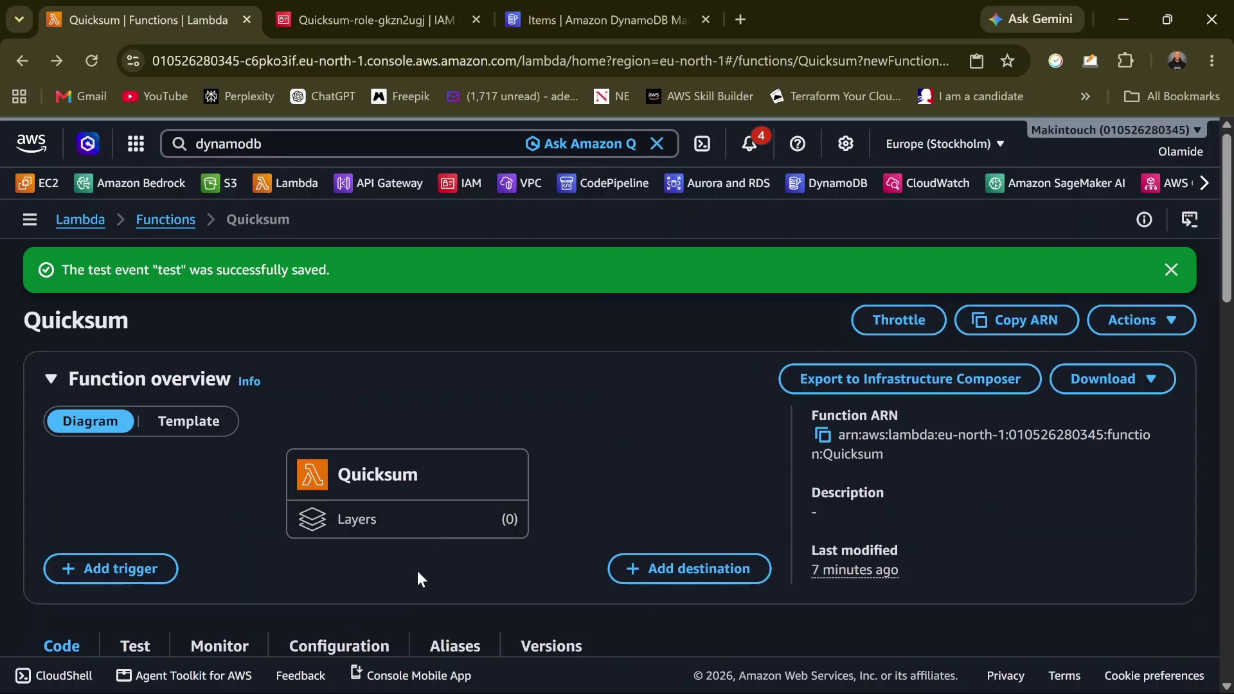
Find the API Gateway service with the search term api gateway and open it in a new browser tab
{"action": "left_click", "coordinate": [278, 149]}
{"action": "left_click_drag", "start_coordinate": [278, 148], "coordinate": [194, 145]}
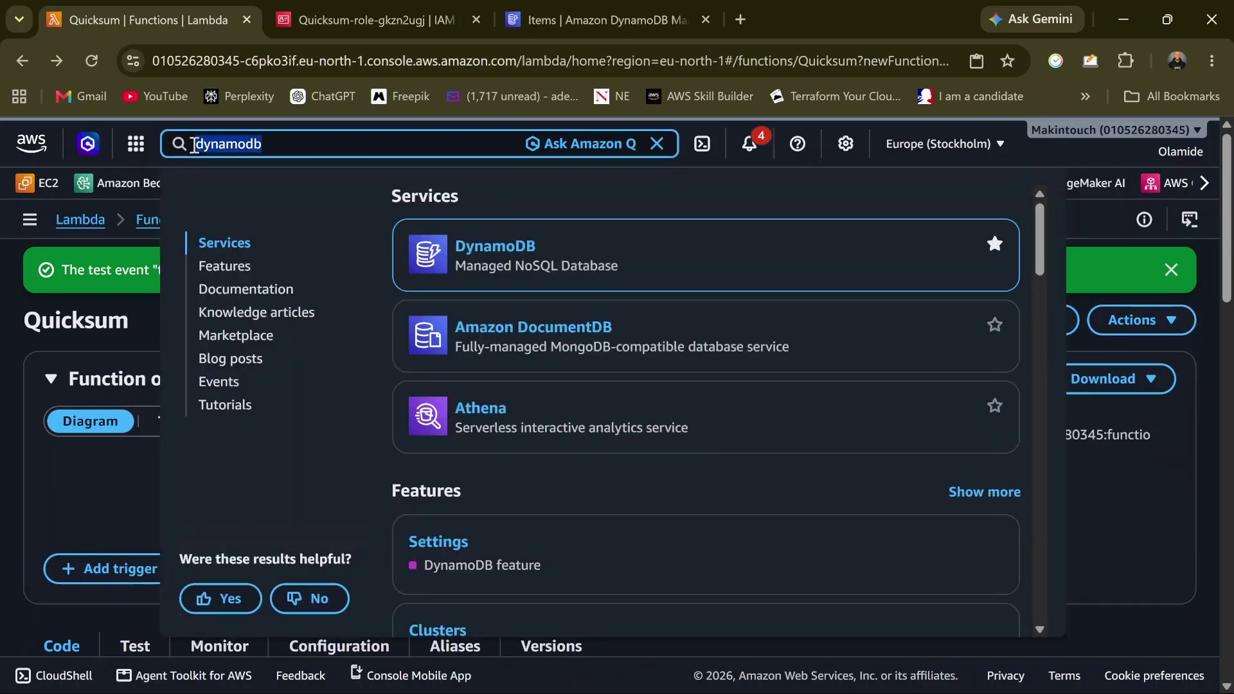
{"action": "type", "text": "api gateway"}
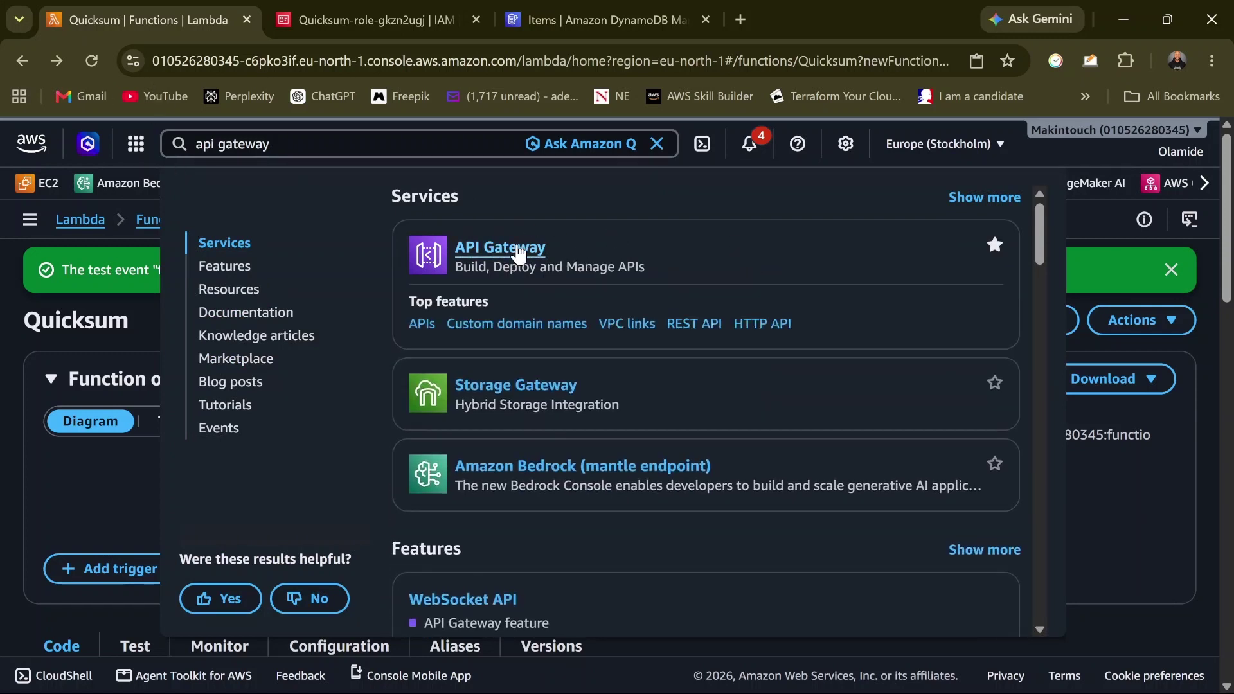
{"action": "middle_click", "coordinate": [581, 263]}
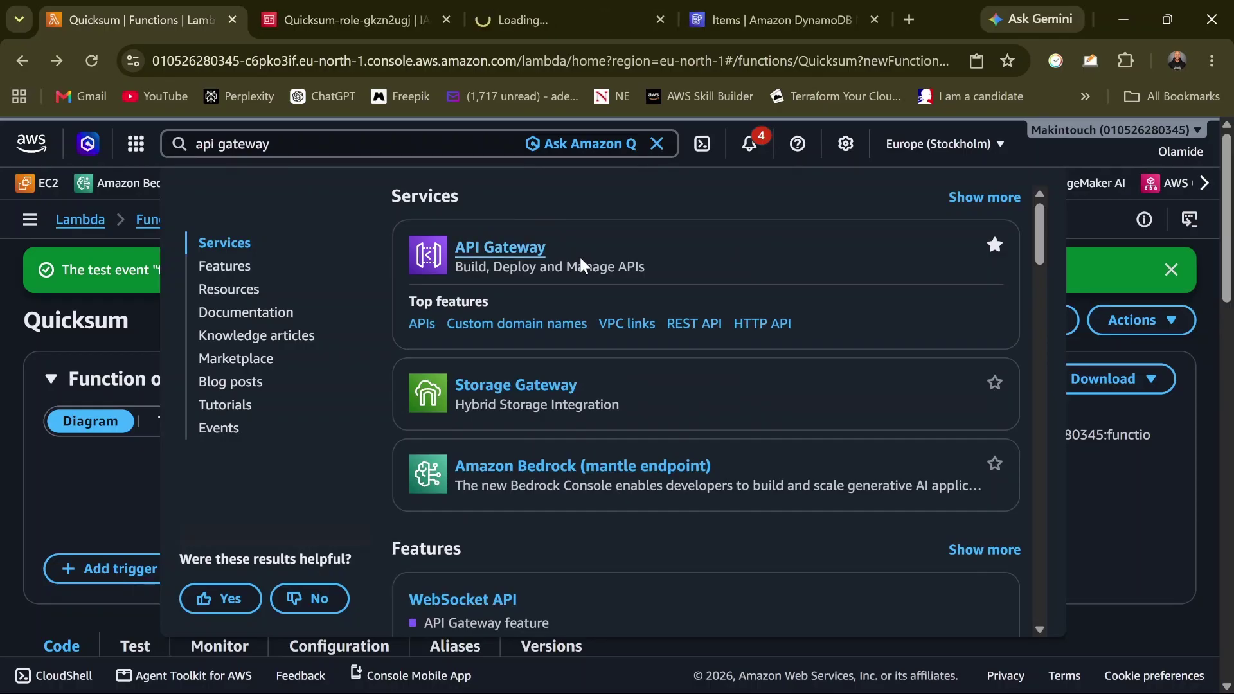
{"action": "left_click", "coordinate": [554, 8]}
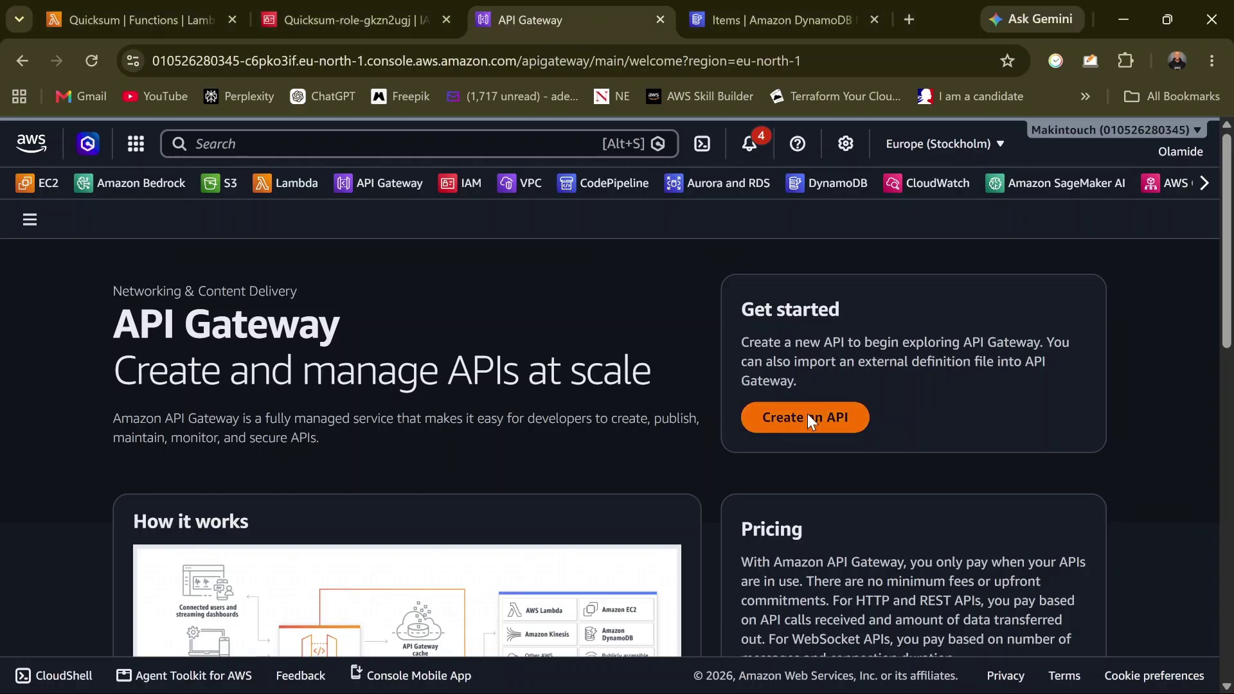
Start building a new REST API and name it quicksum-Api
{"action": "left_click", "coordinate": [808, 416]}
{"action": "scroll", "coordinate": [733, 360], "scroll_direction": "down", "scroll_amount": 4}
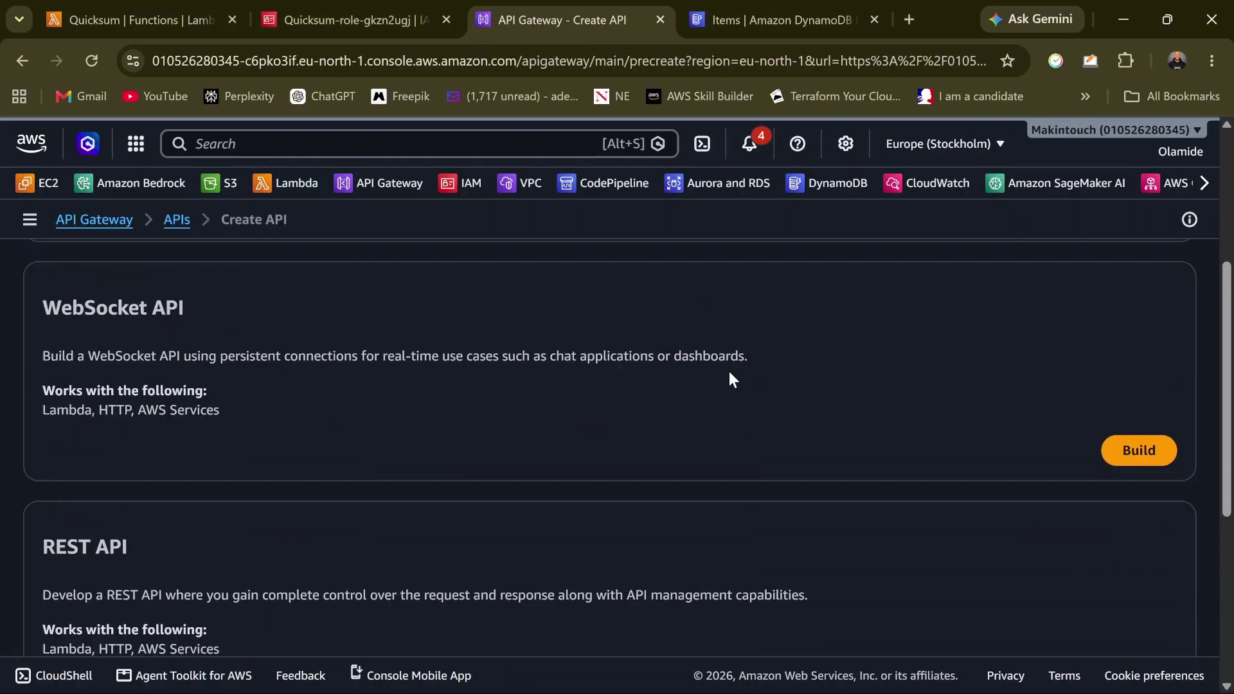
{"action": "scroll", "coordinate": [729, 379], "scroll_direction": "down", "scroll_amount": 1}
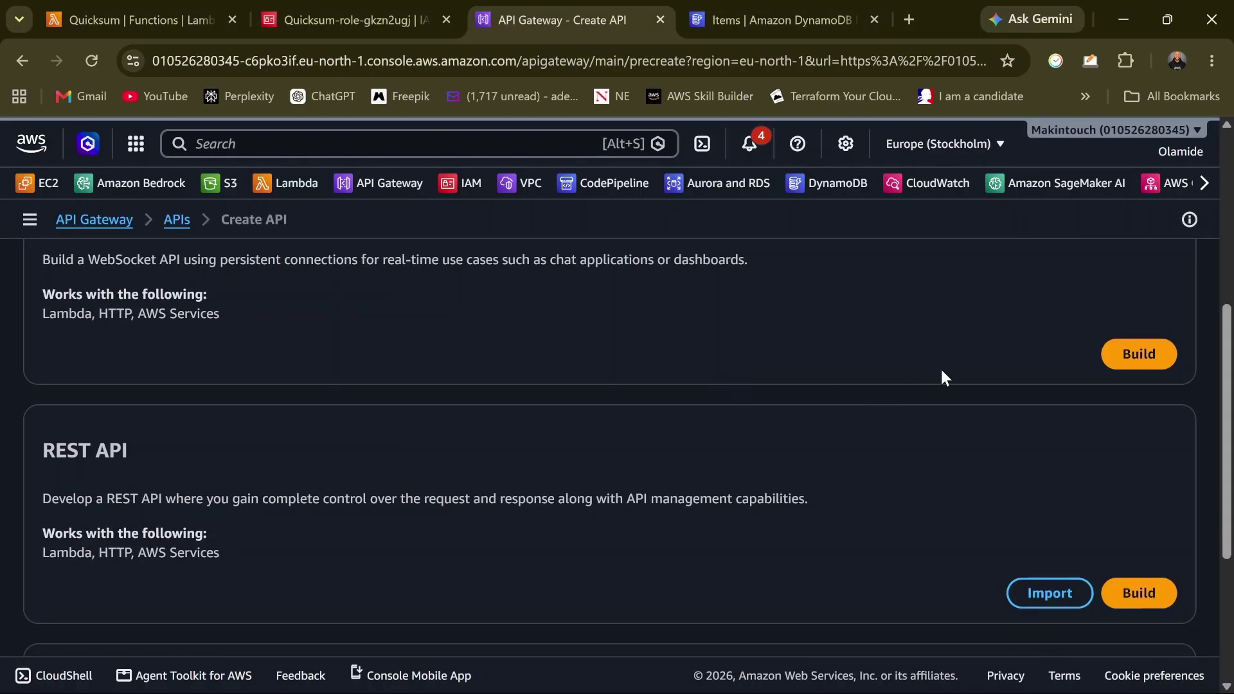
{"action": "left_click", "coordinate": [1149, 601]}
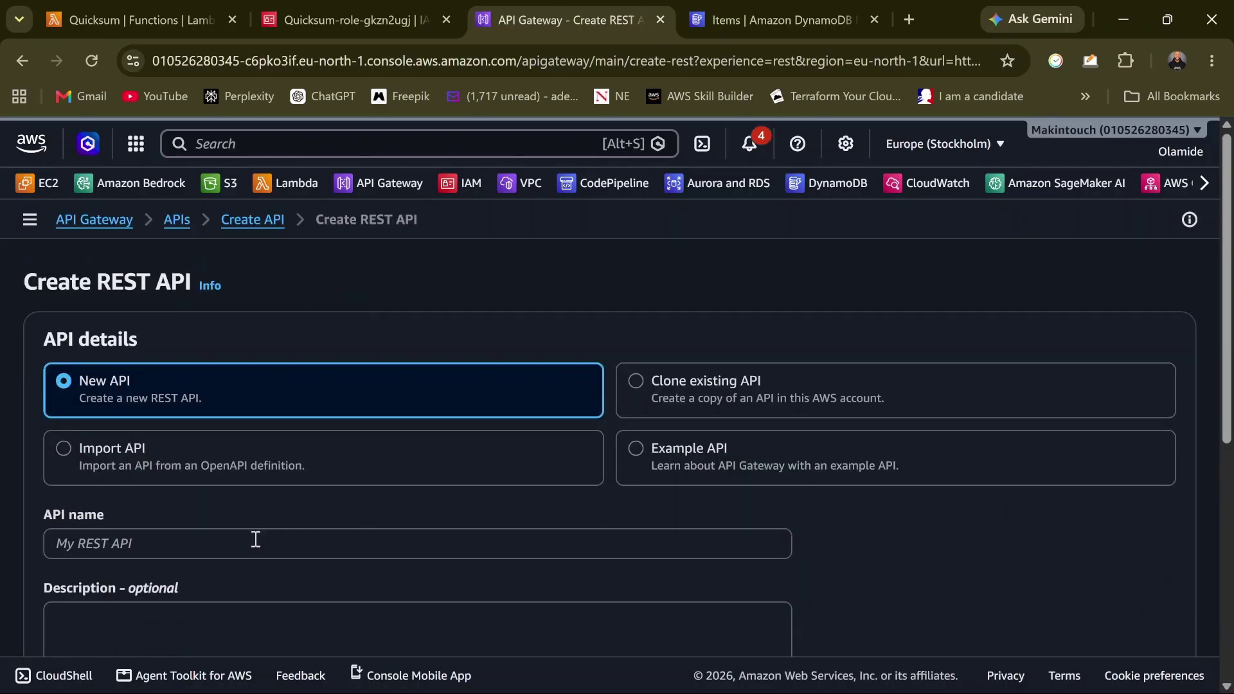
{"action": "left_click", "coordinate": [258, 546]}
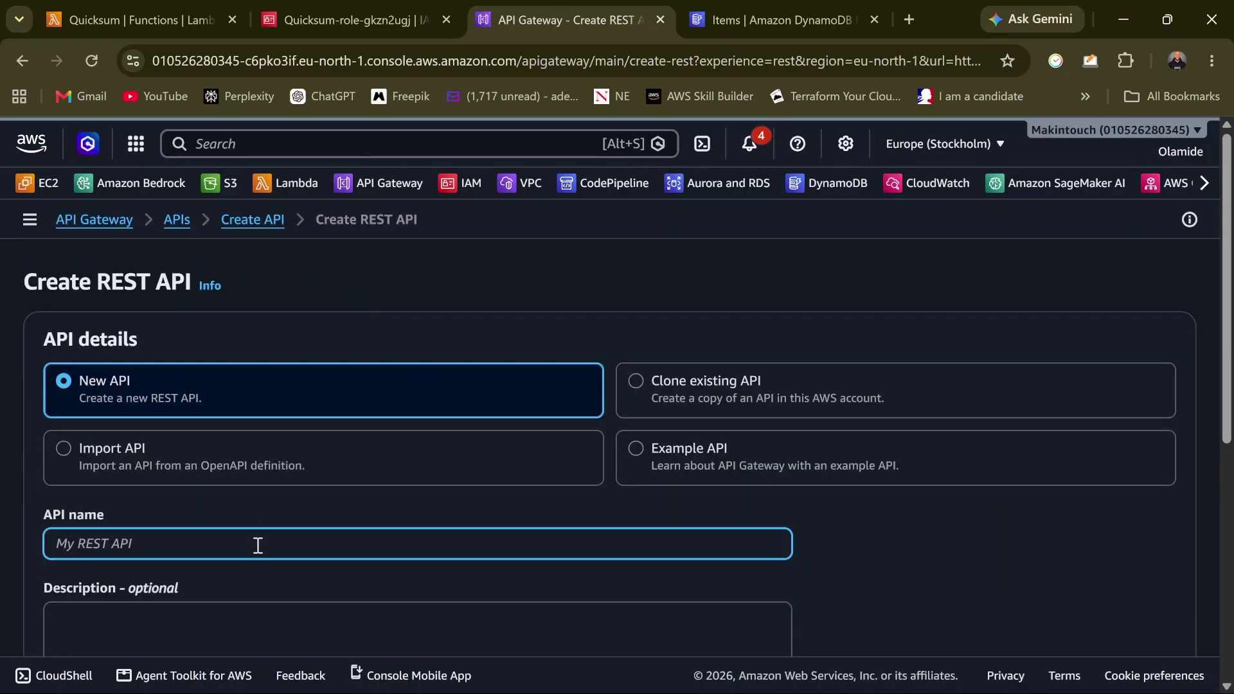
{"action": "type", "text": "qui"}
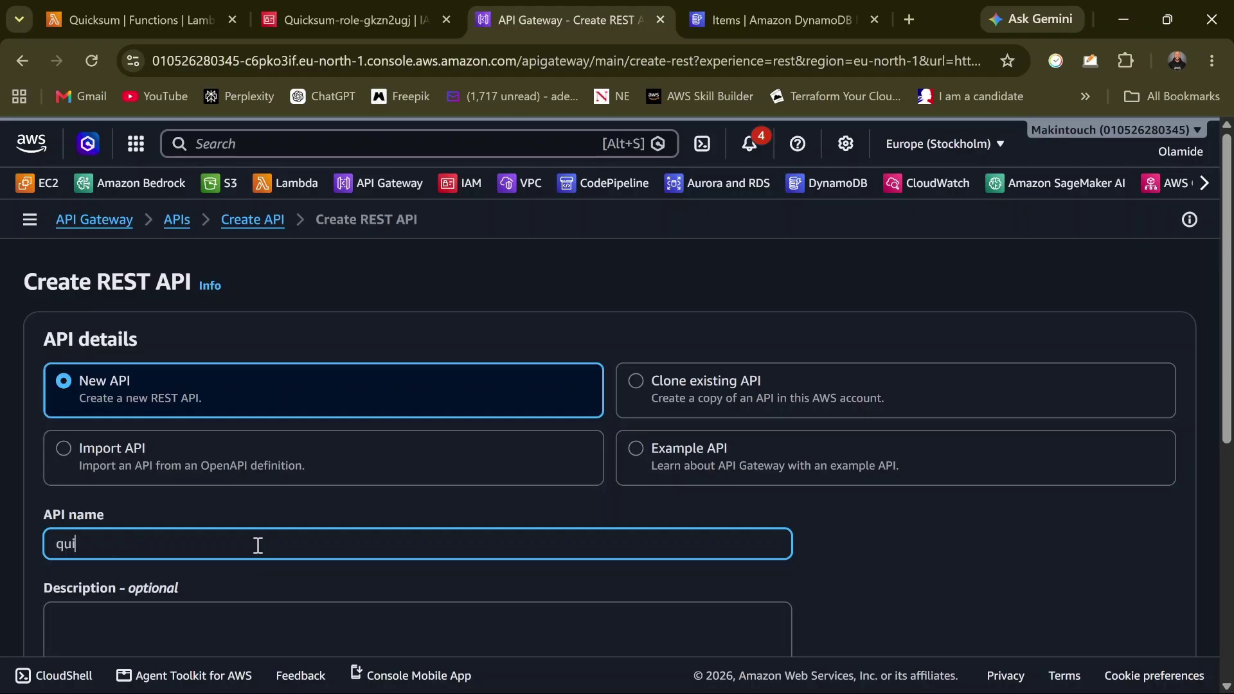
{"action": "type", "text": "cksum-Api"}
Set the security policy to SecurityPolicy_TLS13_1_3_2025_09 (recommended) and create the REST API
{"action": "scroll", "coordinate": [258, 545], "scroll_direction": "down", "scroll_amount": 5}
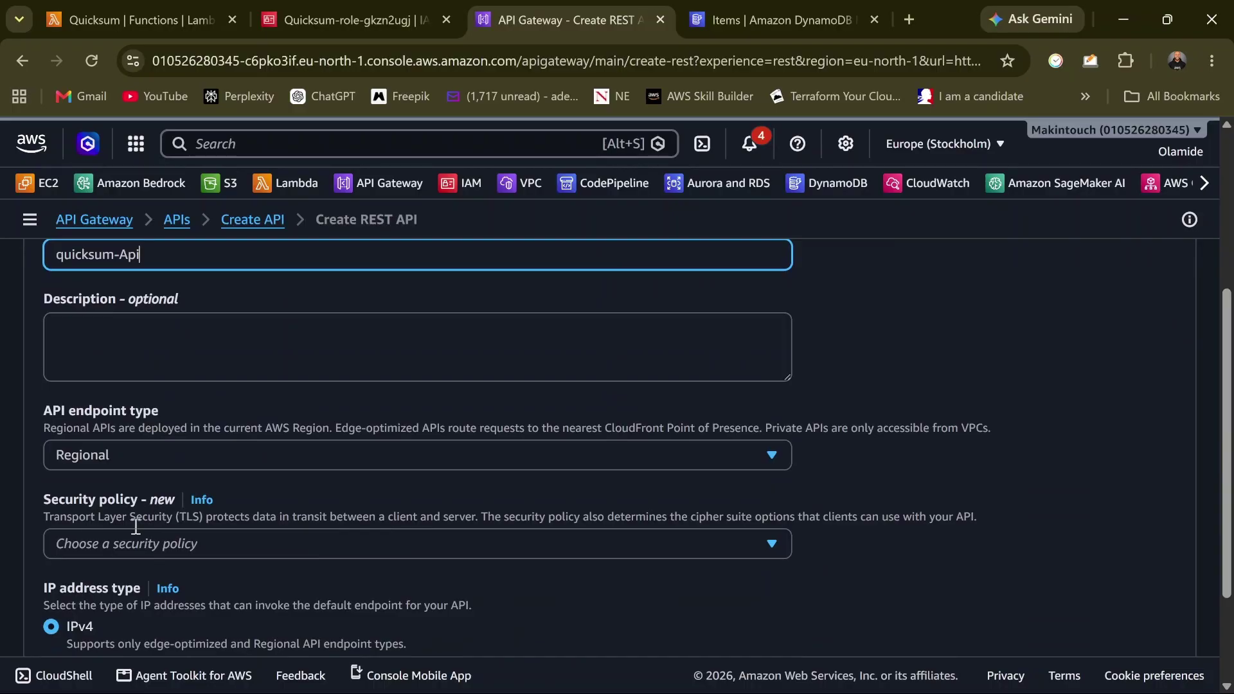
{"action": "left_click", "coordinate": [233, 549]}
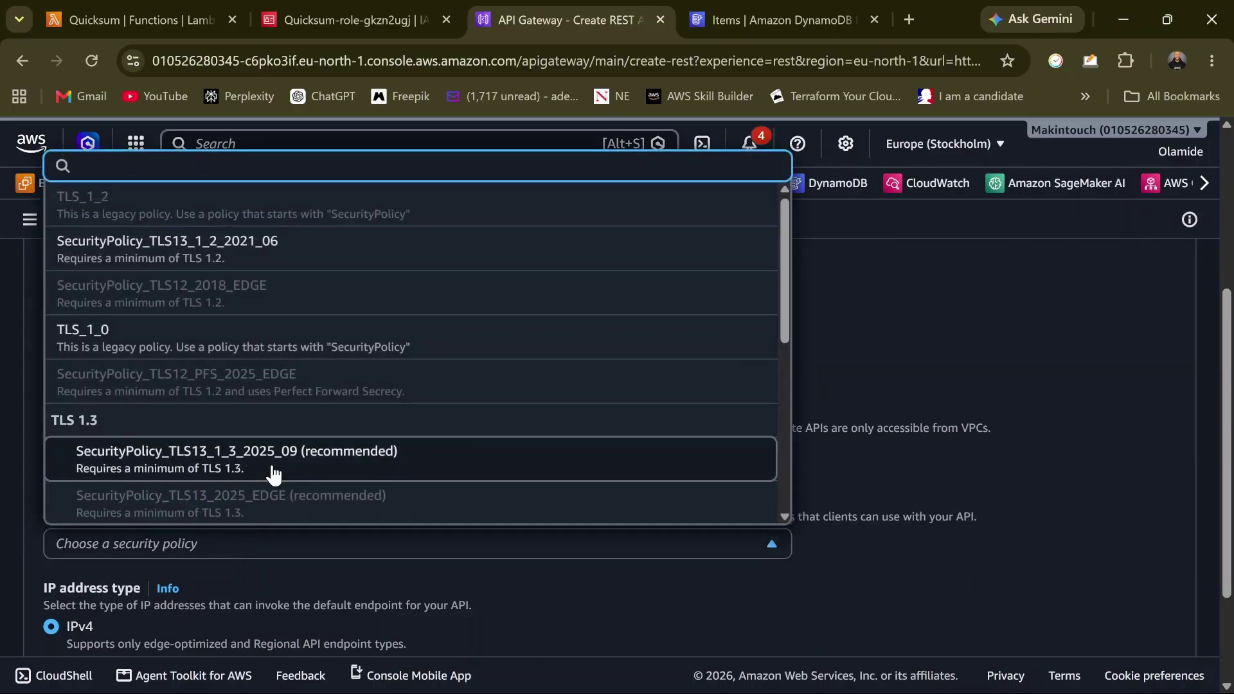
{"action": "left_click", "coordinate": [230, 469]}
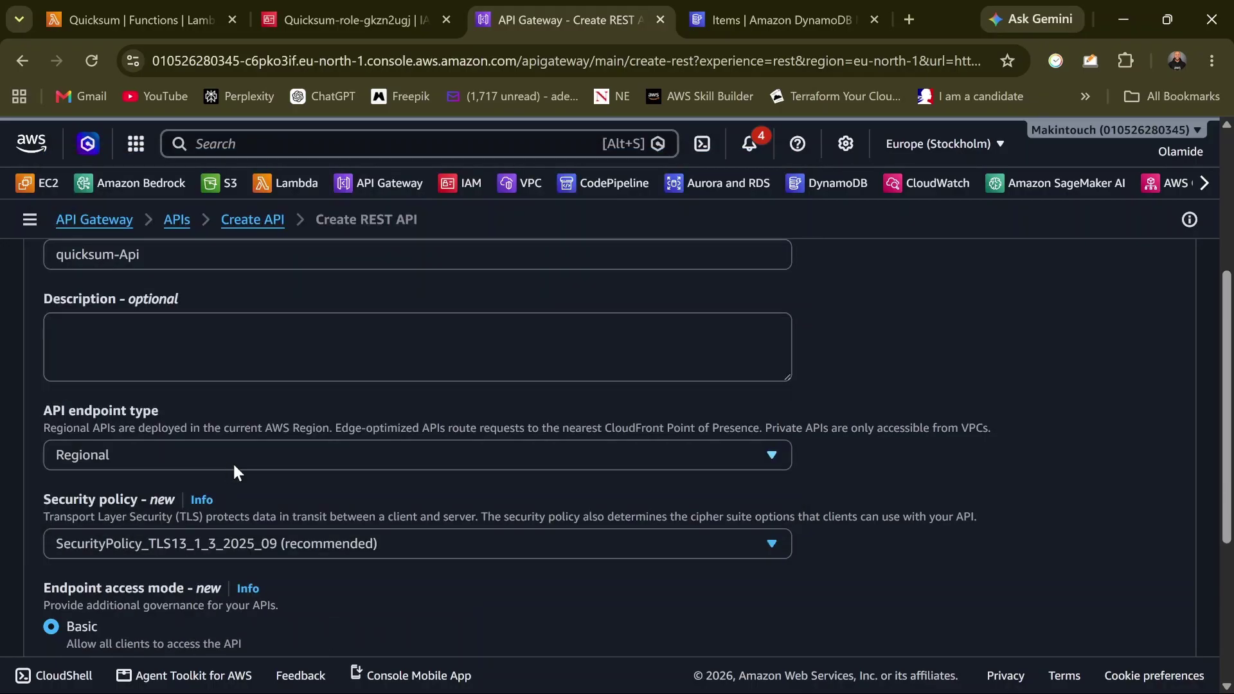
{"action": "scroll", "coordinate": [360, 430], "scroll_direction": "down", "scroll_amount": 4}
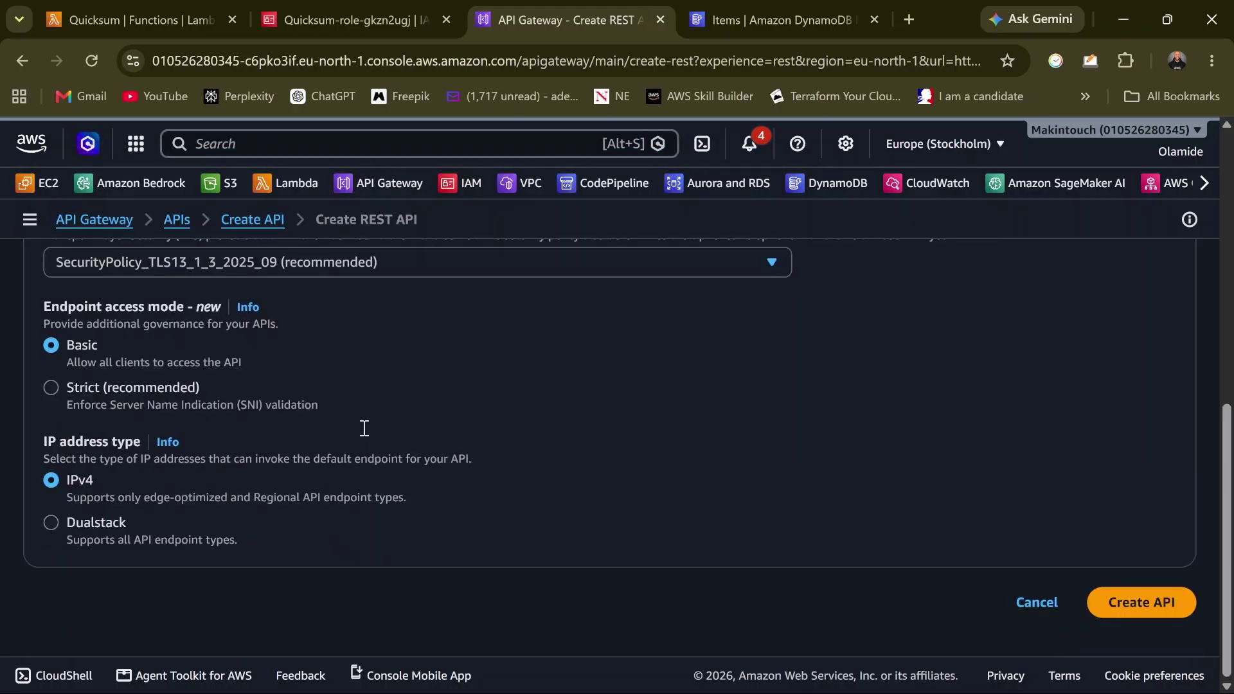
{"action": "left_click", "coordinate": [1164, 605]}
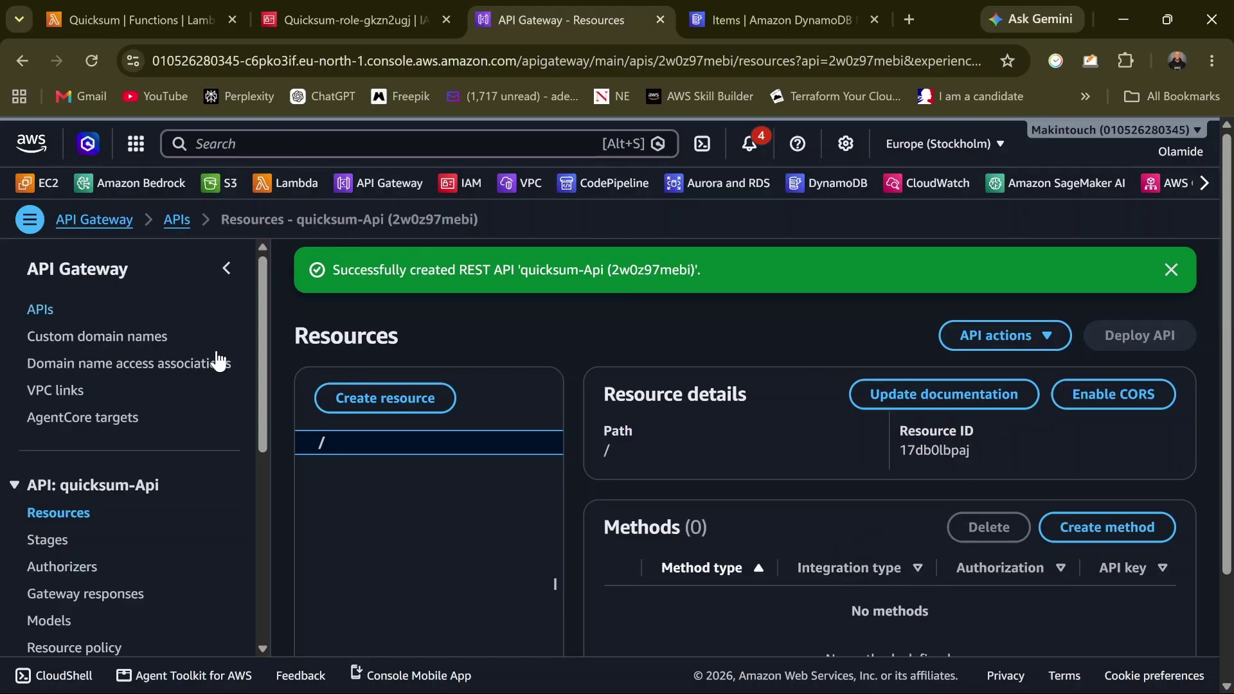
Create a POST method on the root resource of quicksum-Api with a Lambda function integration to Quicksum
{"action": "left_click", "coordinate": [1097, 530]}
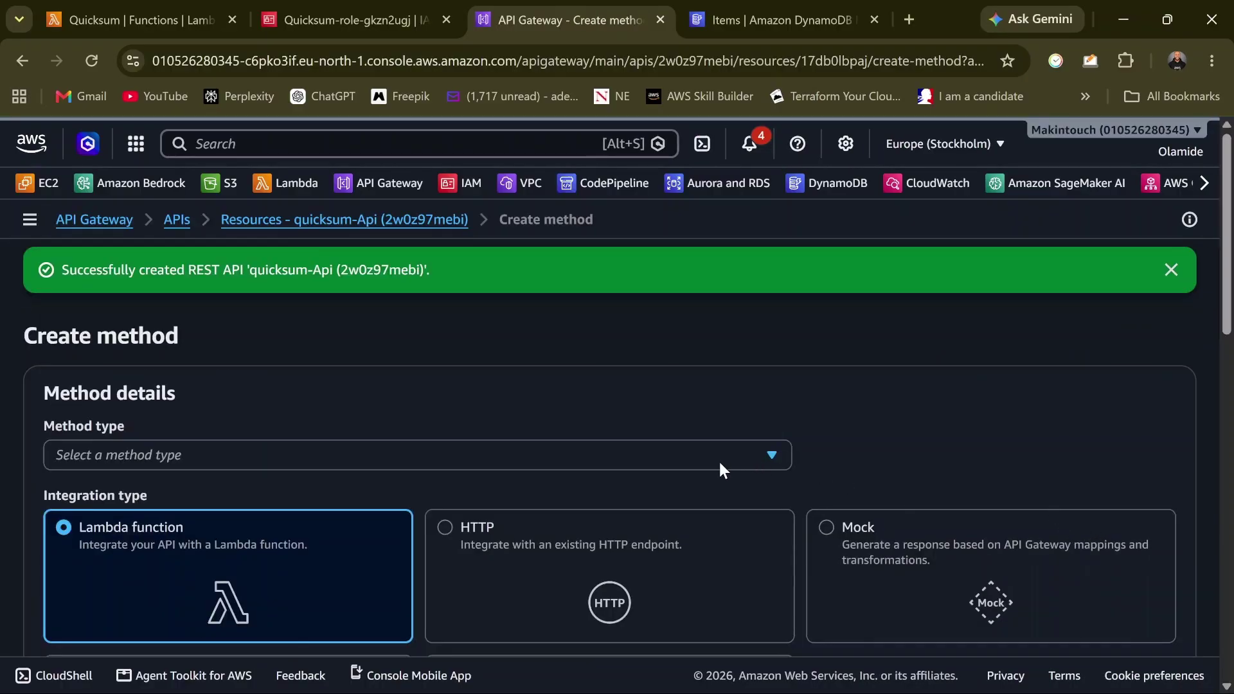
{"action": "left_click", "coordinate": [189, 460]}
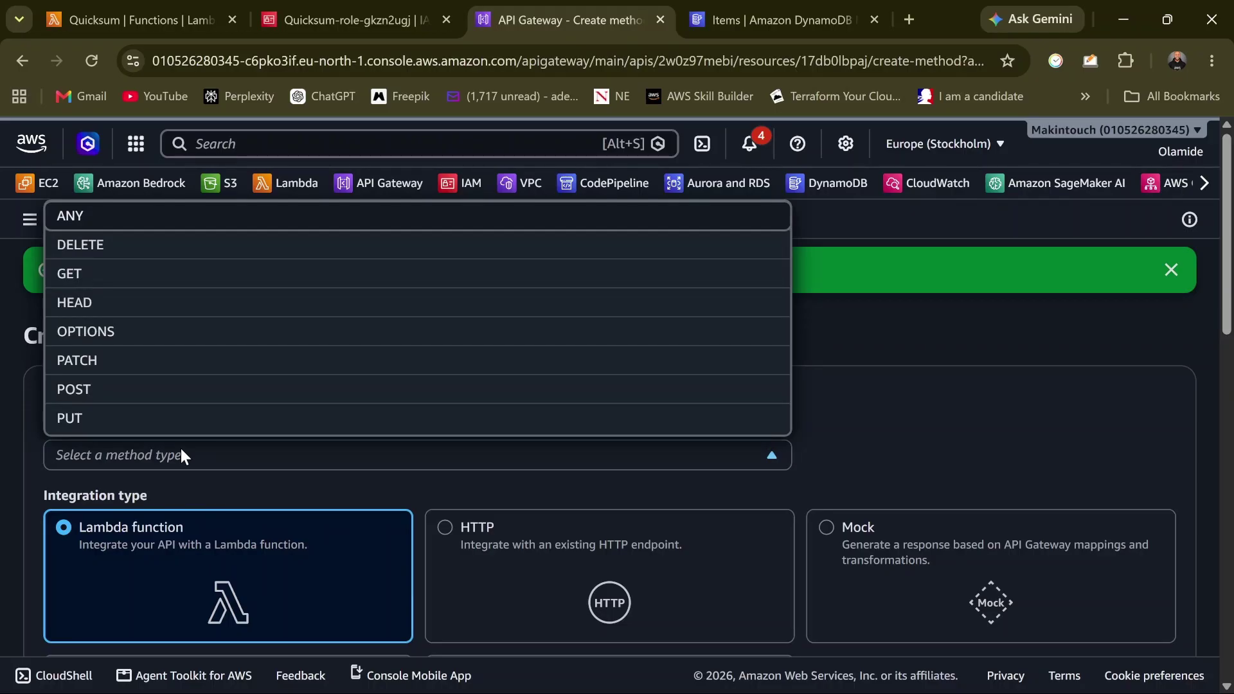
{"action": "left_click", "coordinate": [149, 390]}
{"action": "scroll", "coordinate": [315, 417], "scroll_direction": "down", "scroll_amount": 1}
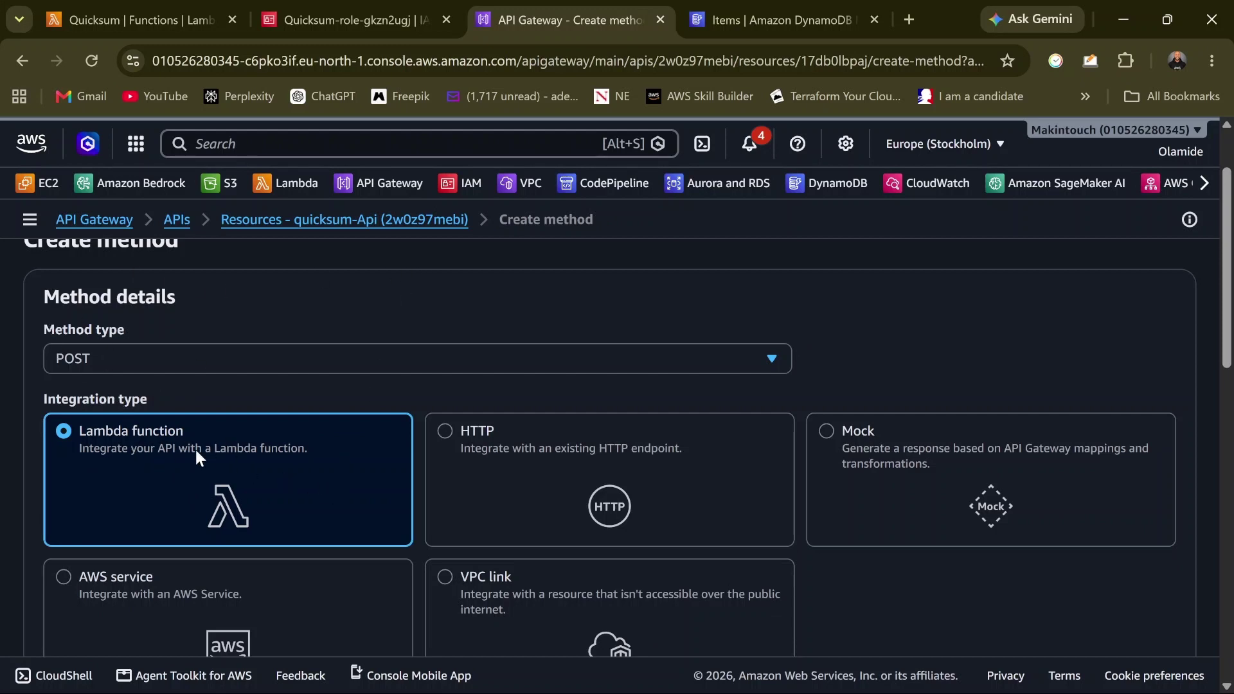
{"action": "scroll", "coordinate": [202, 489], "scroll_direction": "down", "scroll_amount": 7}
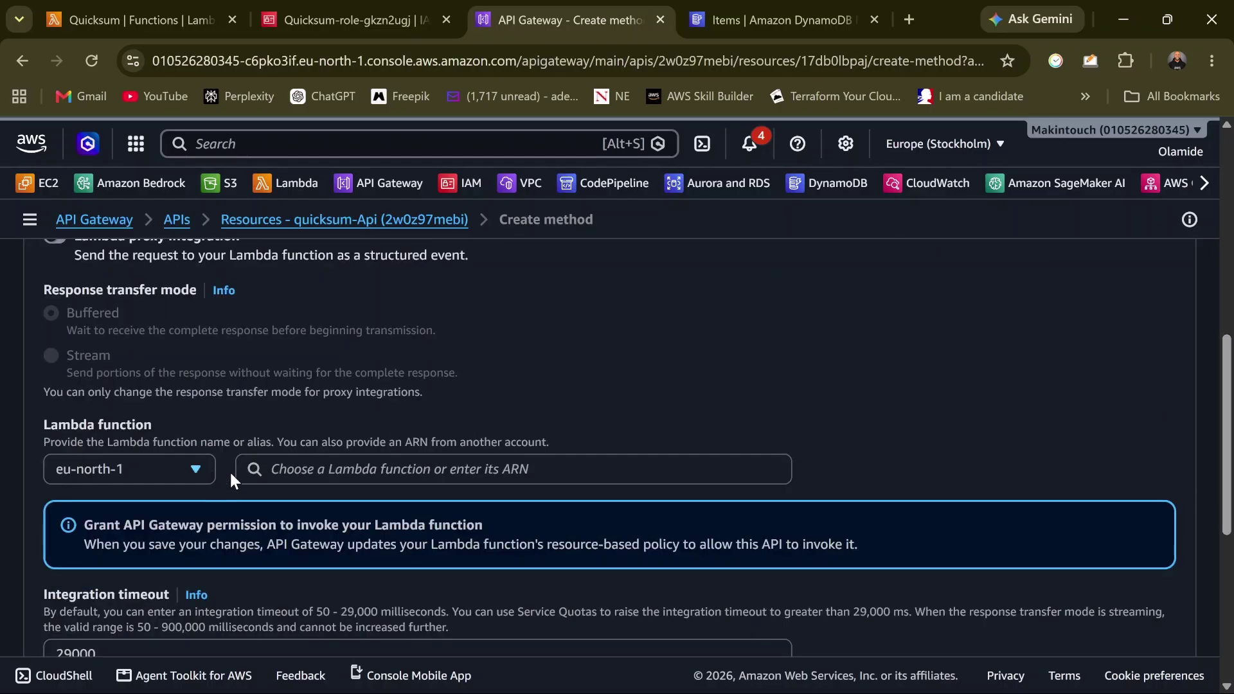
{"action": "left_click", "coordinate": [383, 469]}
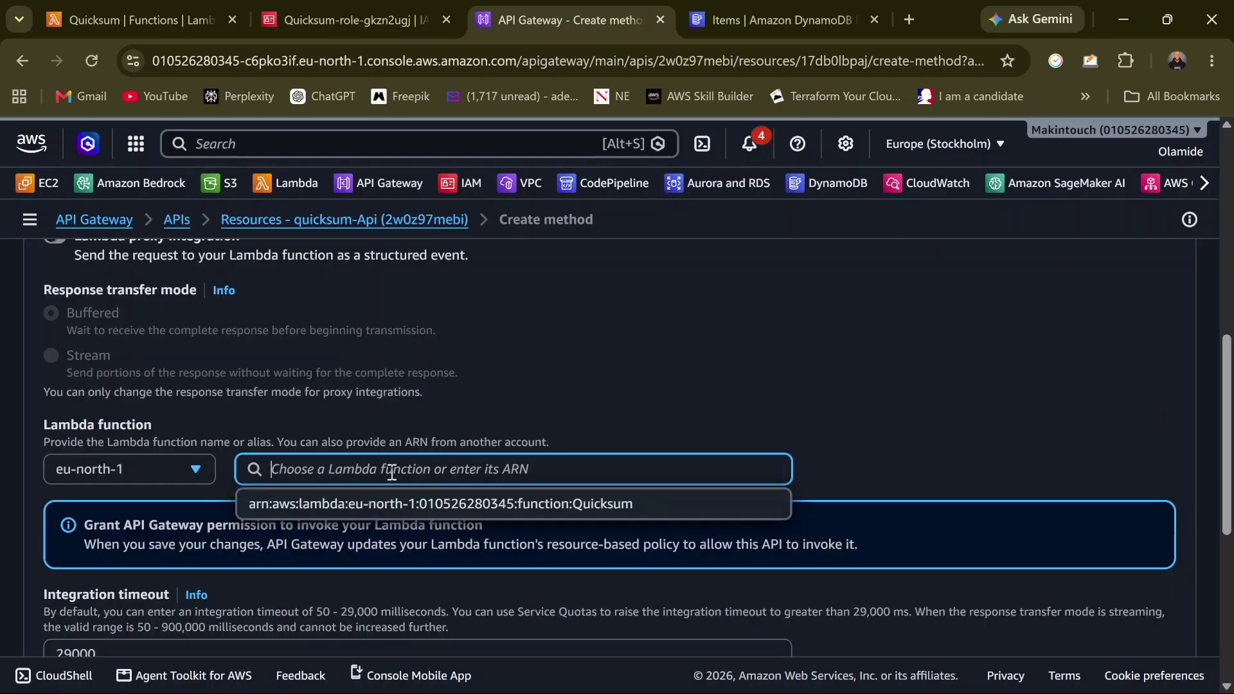
{"action": "left_click", "coordinate": [479, 503]}
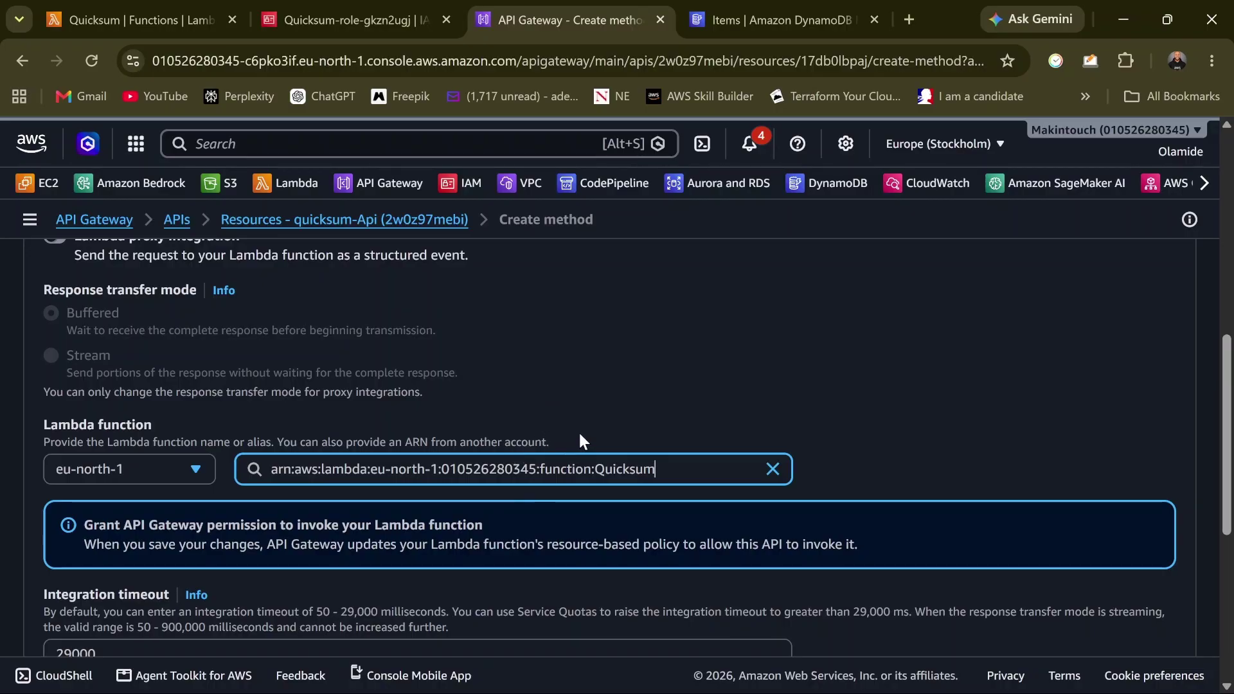
{"action": "scroll", "coordinate": [714, 443], "scroll_direction": "down", "scroll_amount": 5}
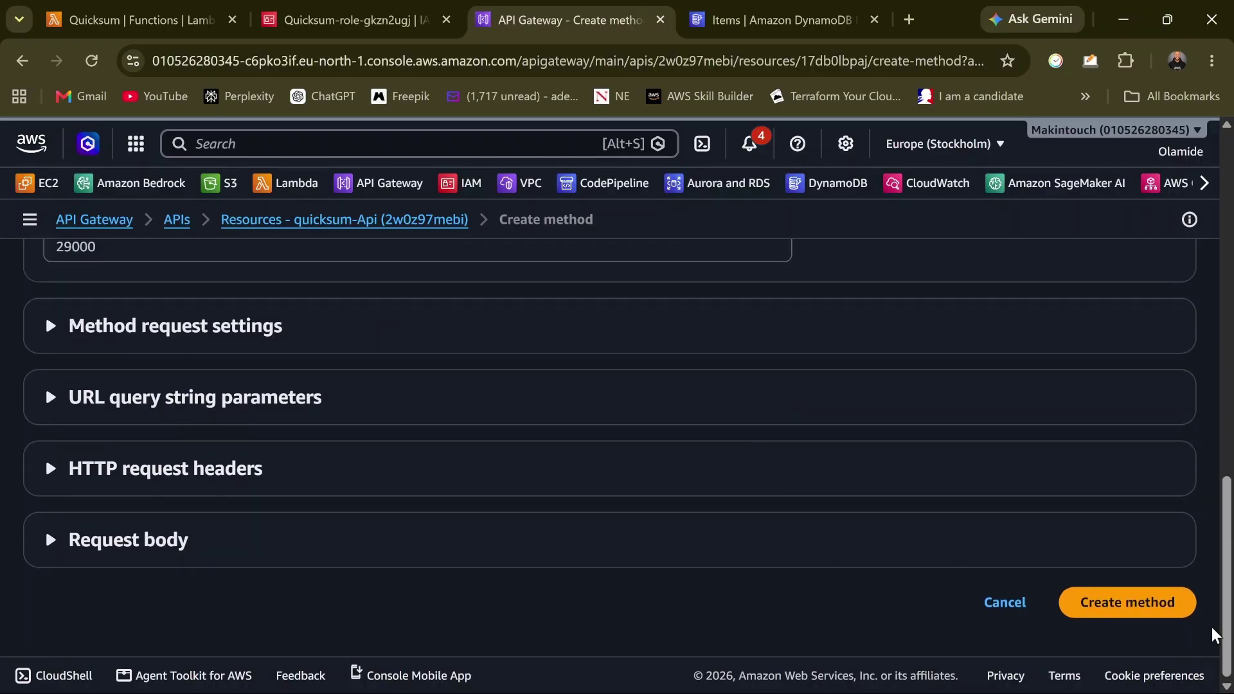
{"action": "left_click", "coordinate": [1161, 614]}
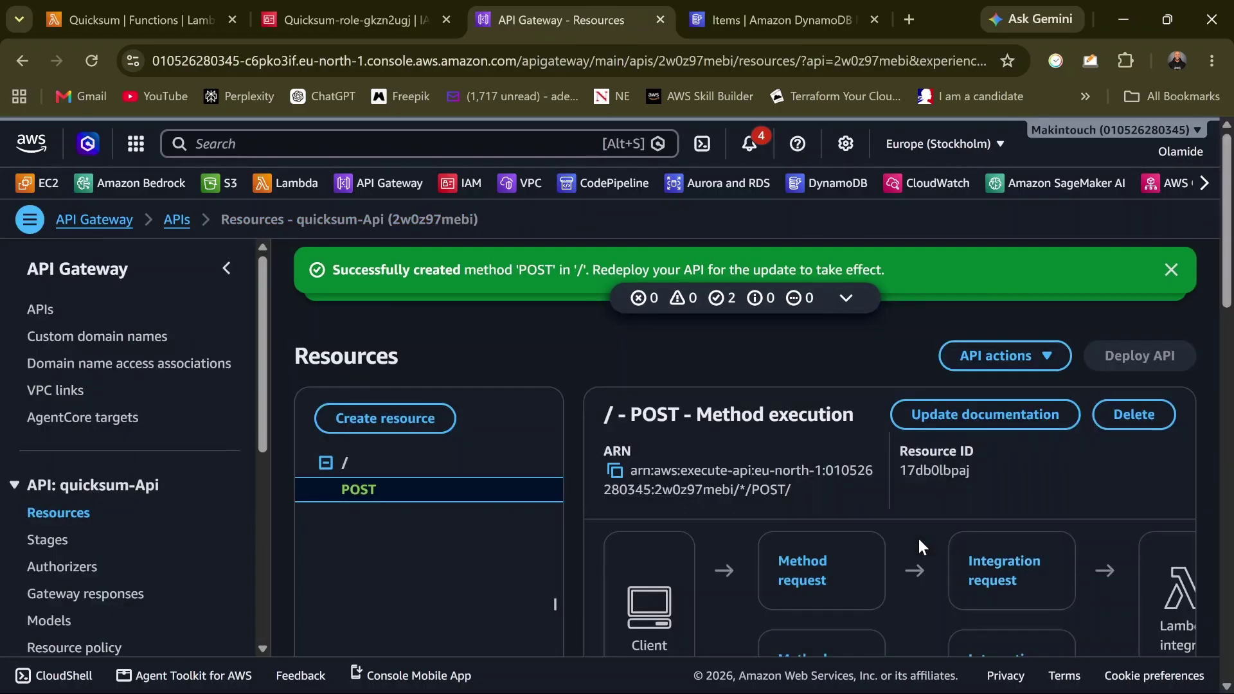
Enable CORS with POST as an allowed method on the root resource, save the settings and reload the resources page
{"action": "scroll", "coordinate": [912, 540], "scroll_direction": "down", "scroll_amount": 2}
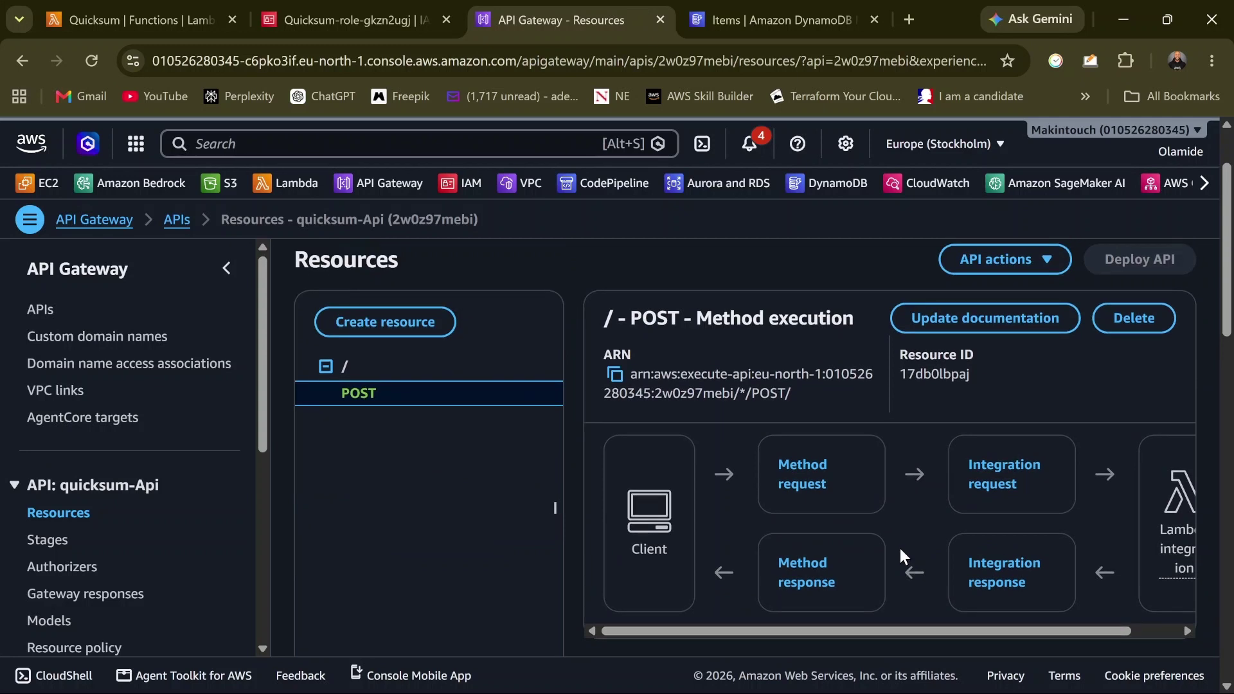
{"action": "scroll", "coordinate": [859, 546], "scroll_direction": "up", "scroll_amount": 2}
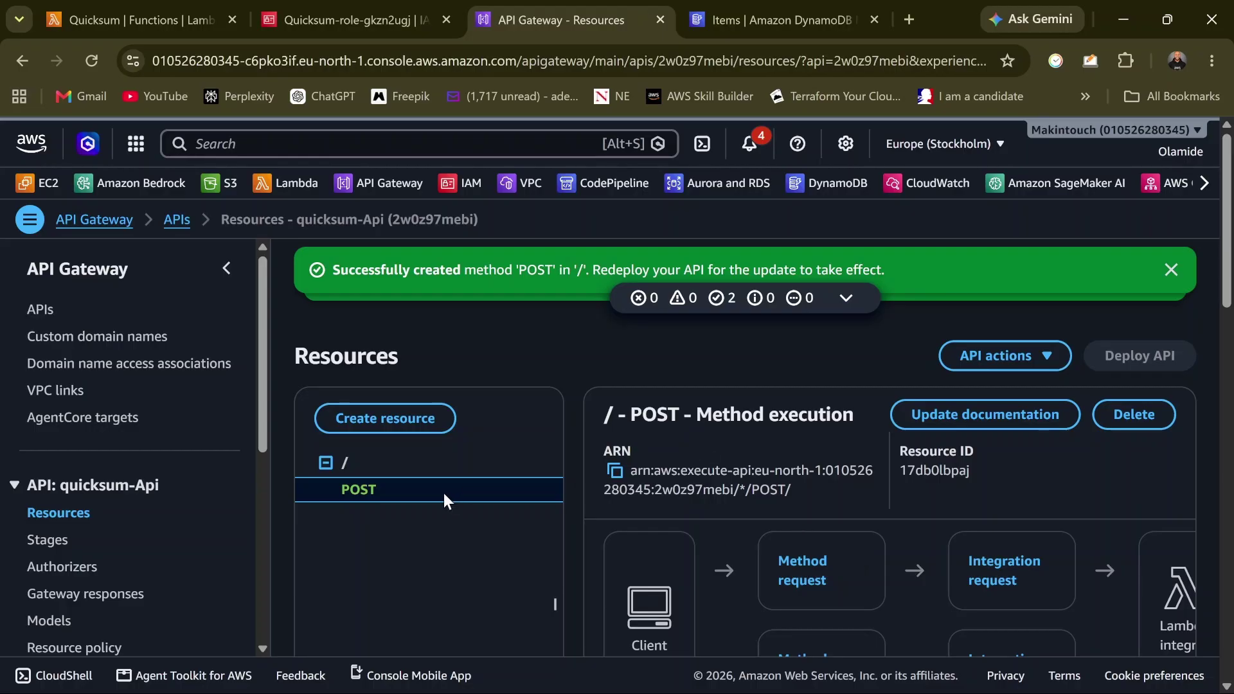
{"action": "left_click", "coordinate": [347, 461]}
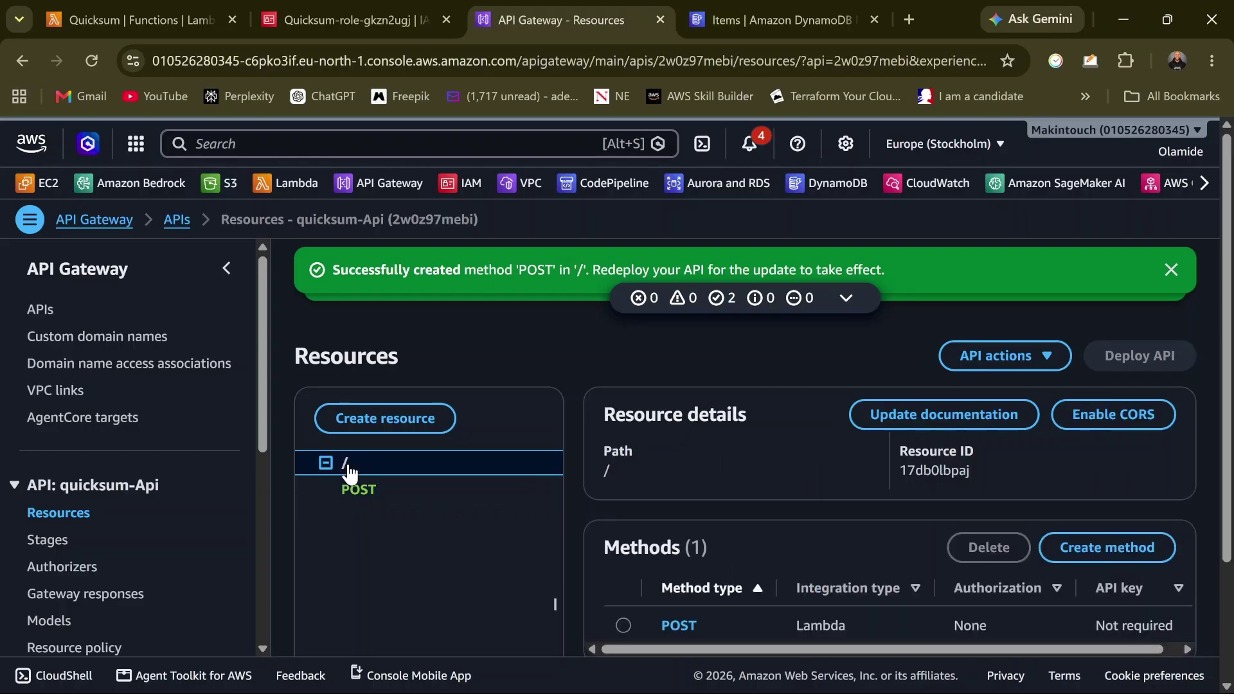
{"action": "left_click", "coordinate": [1107, 425]}
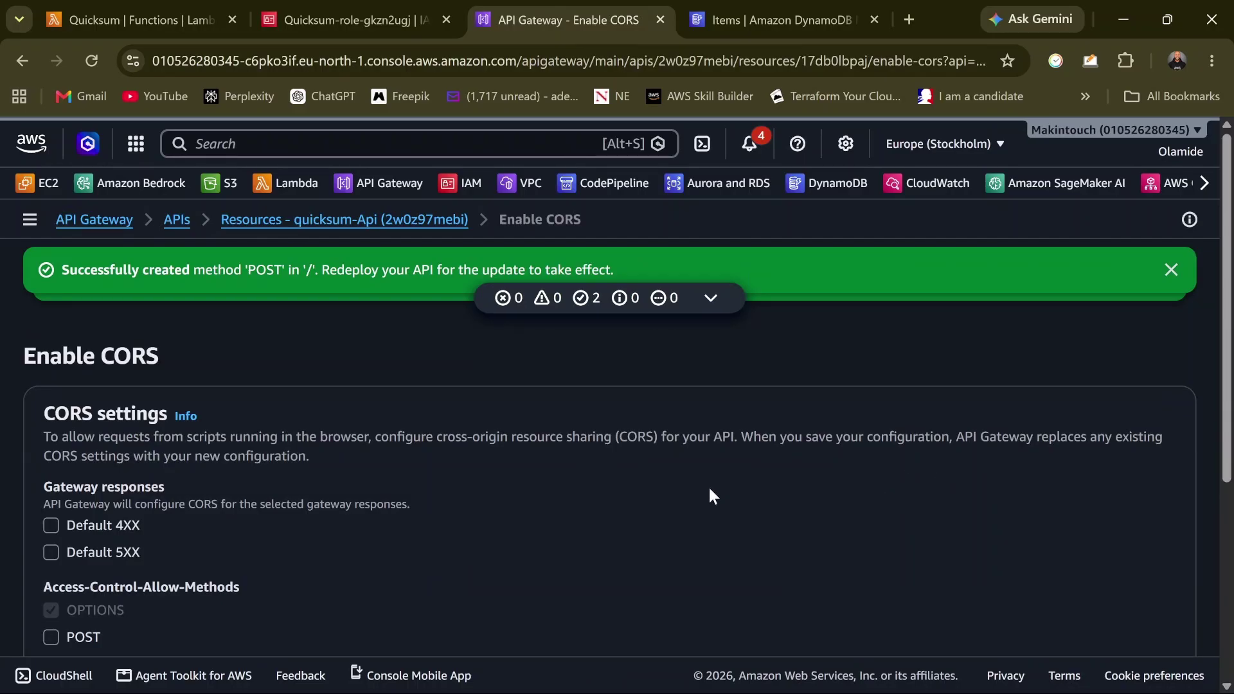
{"action": "scroll", "coordinate": [93, 524], "scroll_direction": "down", "scroll_amount": 2}
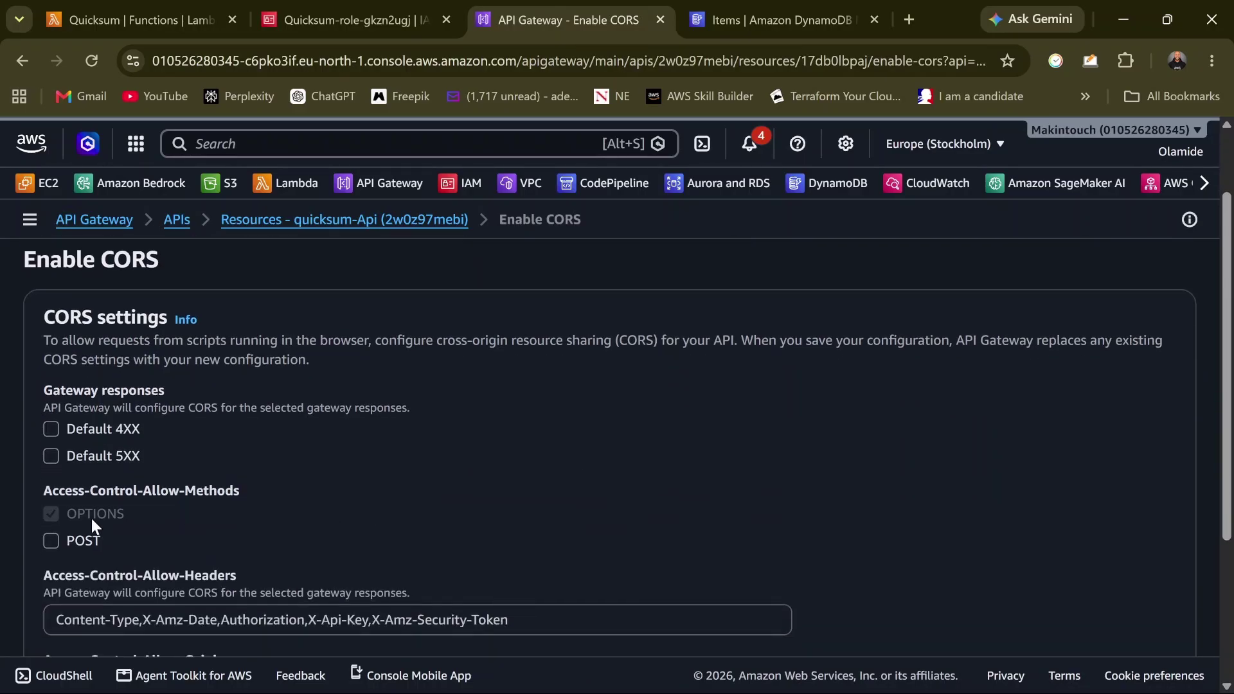
{"action": "left_click", "coordinate": [51, 542]}
{"action": "scroll", "coordinate": [846, 515], "scroll_direction": "down", "scroll_amount": 4}
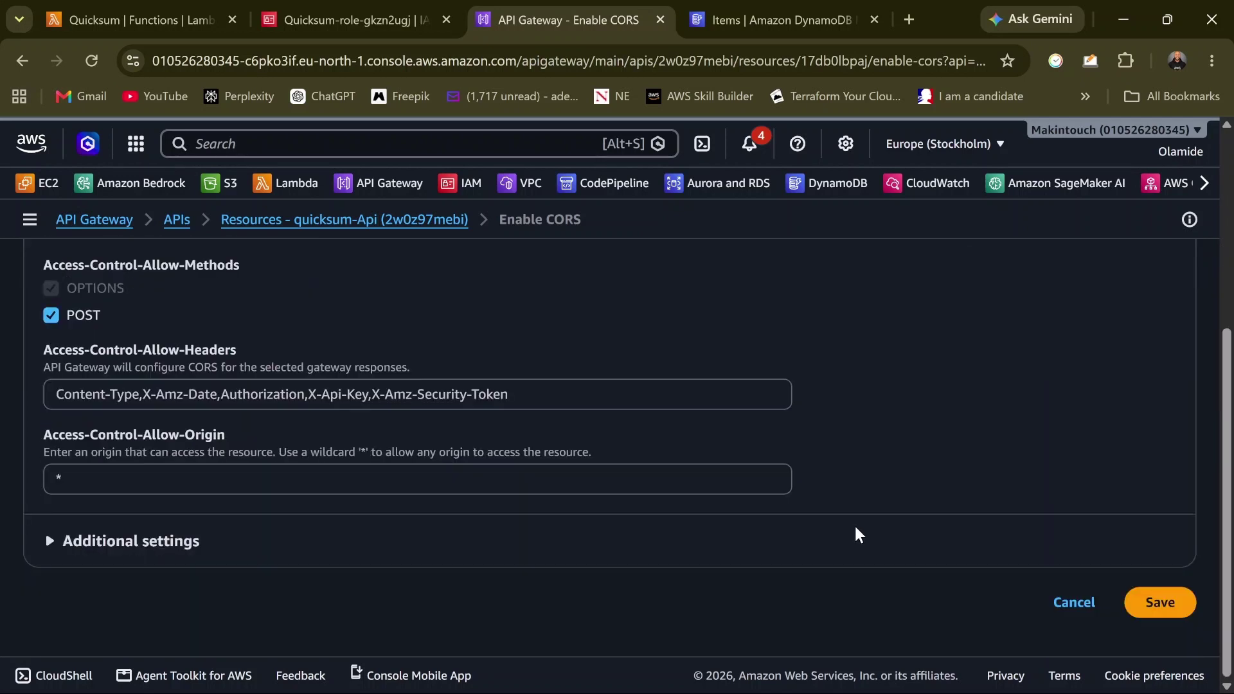
{"action": "left_click", "coordinate": [1159, 610]}
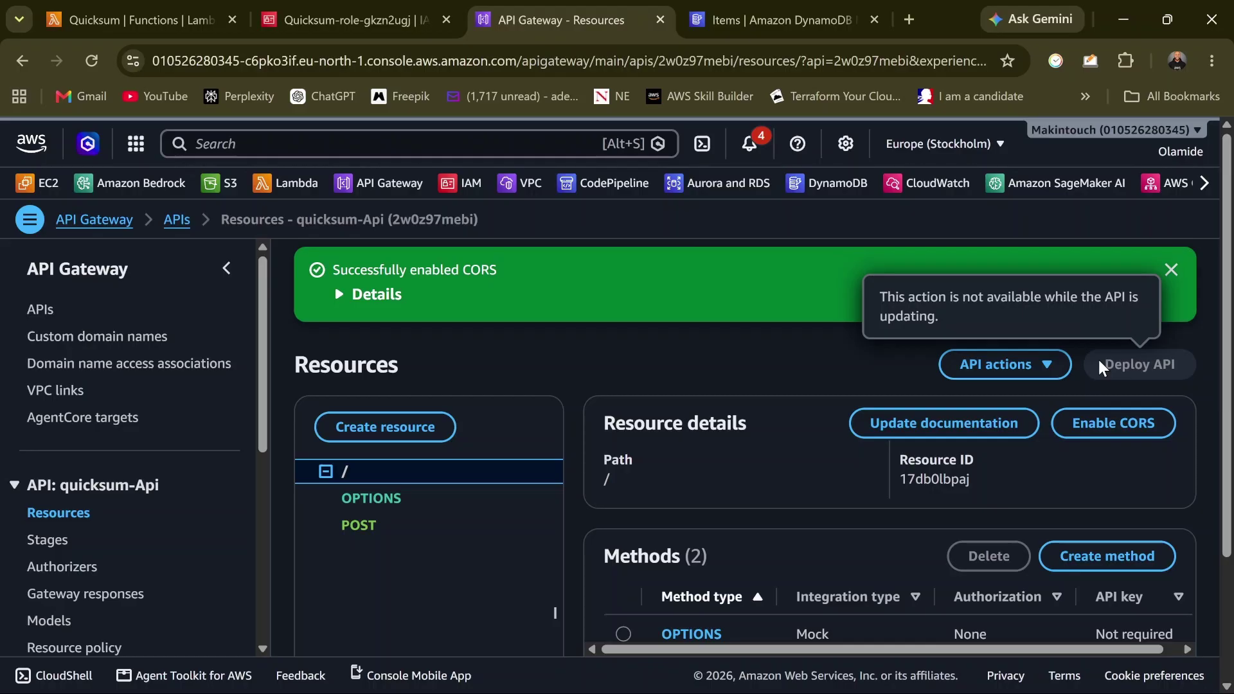
{"action": "left_click", "coordinate": [1171, 270]}
{"action": "left_click", "coordinate": [95, 69]}
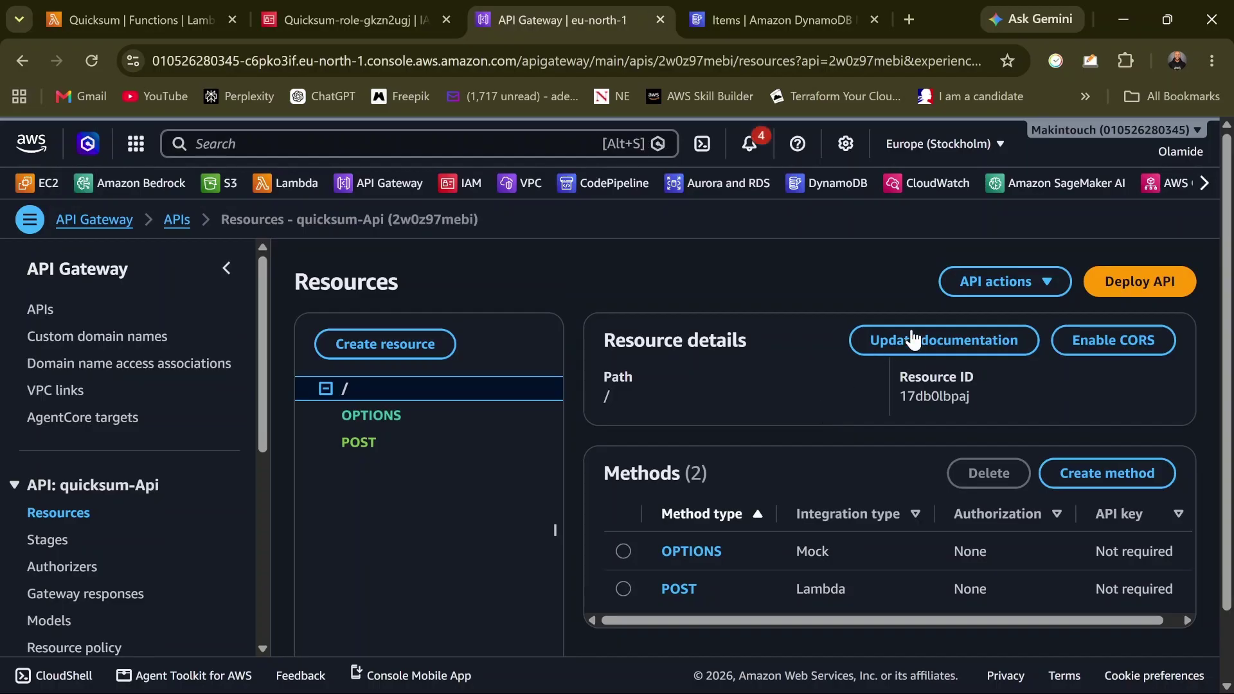
Deploy quicksum-Api to a new stage named DEV
{"action": "left_click", "coordinate": [1118, 283]}
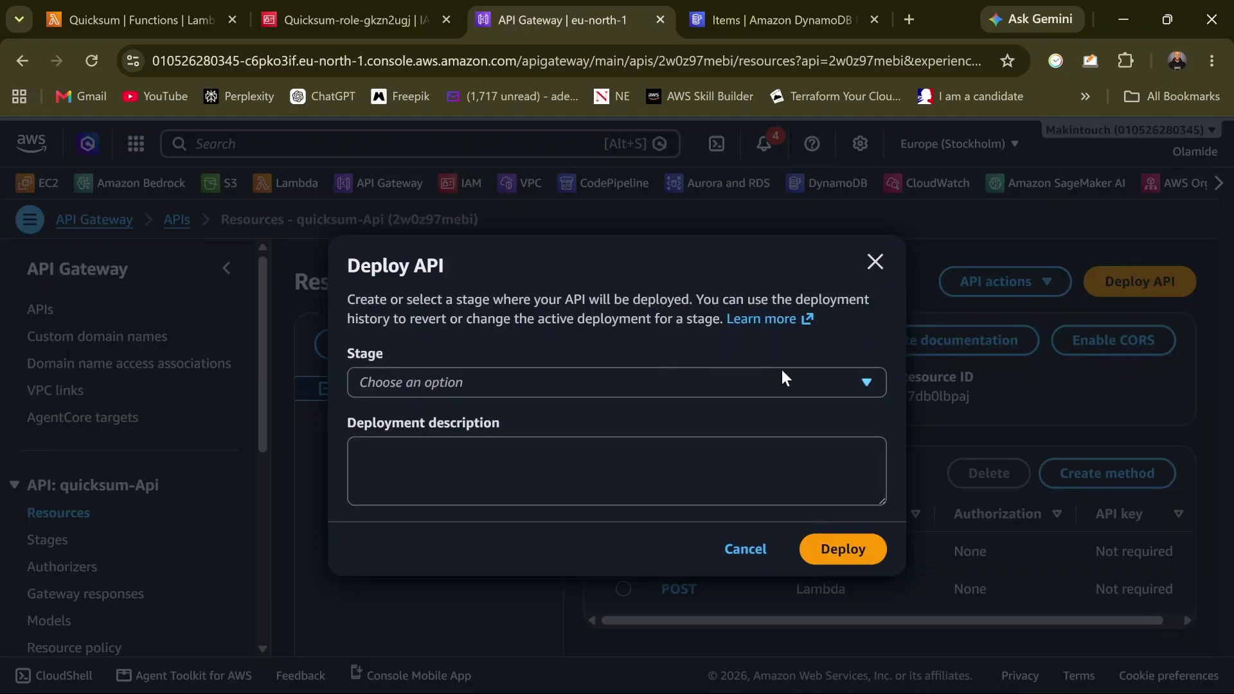
{"action": "left_click", "coordinate": [523, 383]}
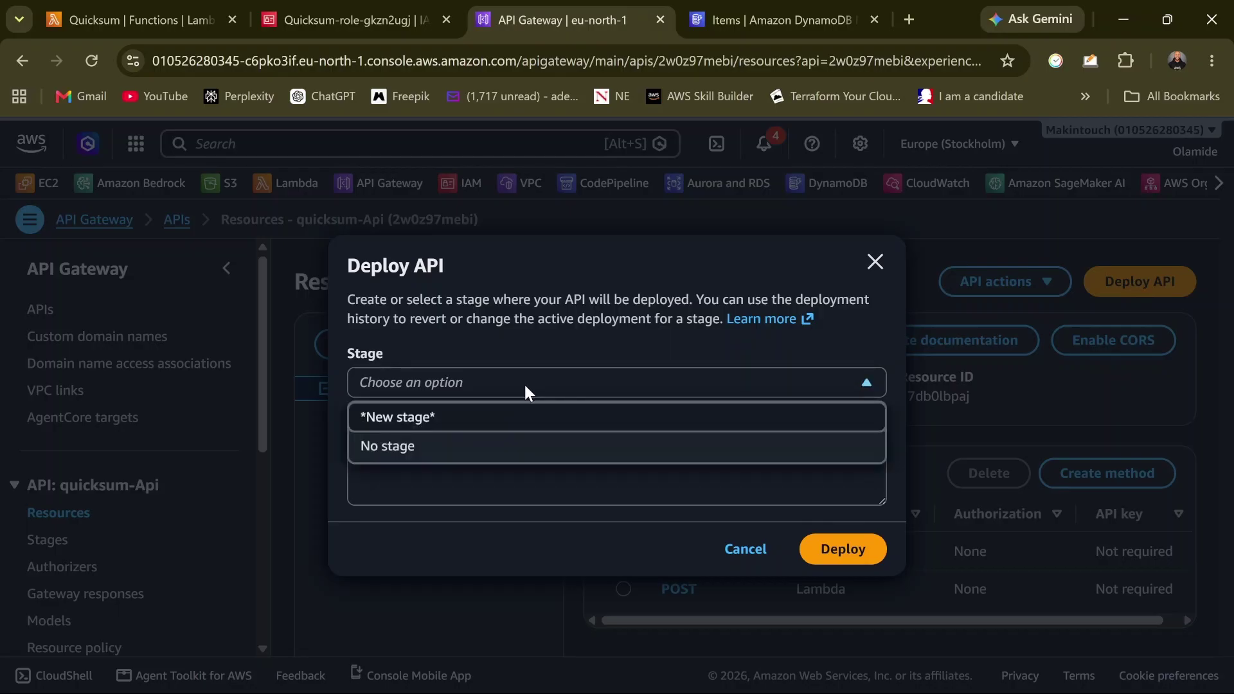
{"action": "left_click", "coordinate": [499, 419]}
{"action": "left_click", "coordinate": [457, 369]}
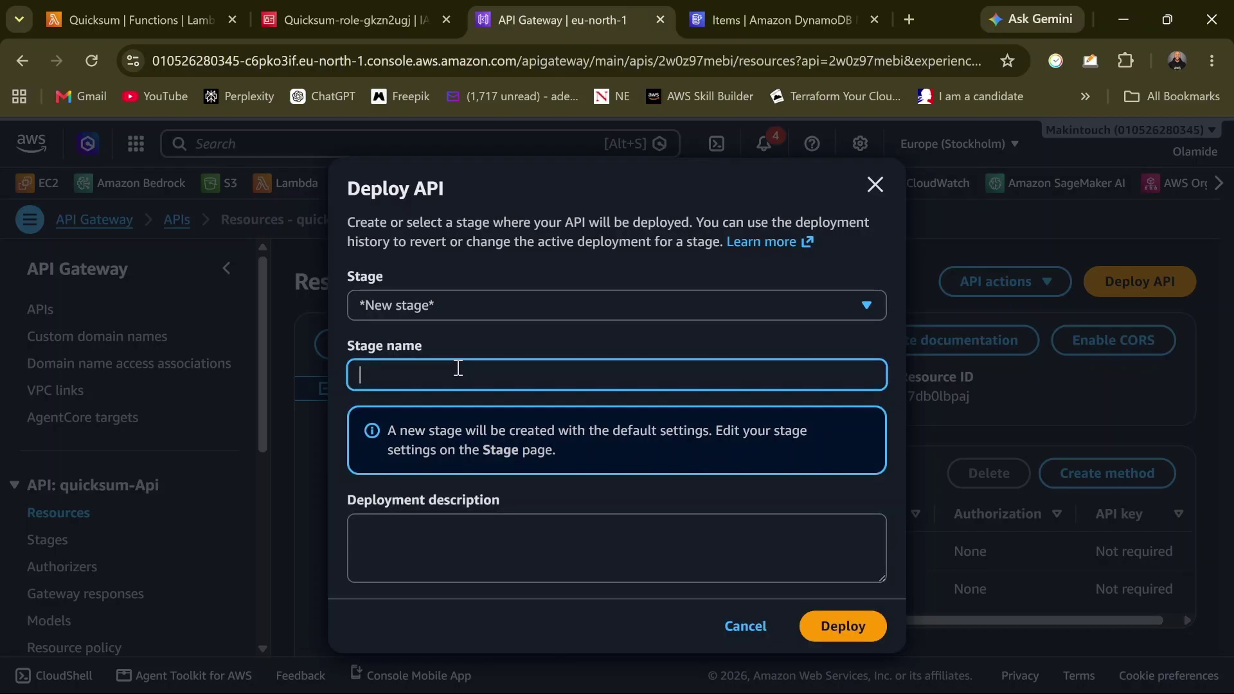
{"action": "type", "text": "DEV"}
{"action": "left_click", "coordinate": [844, 627]}
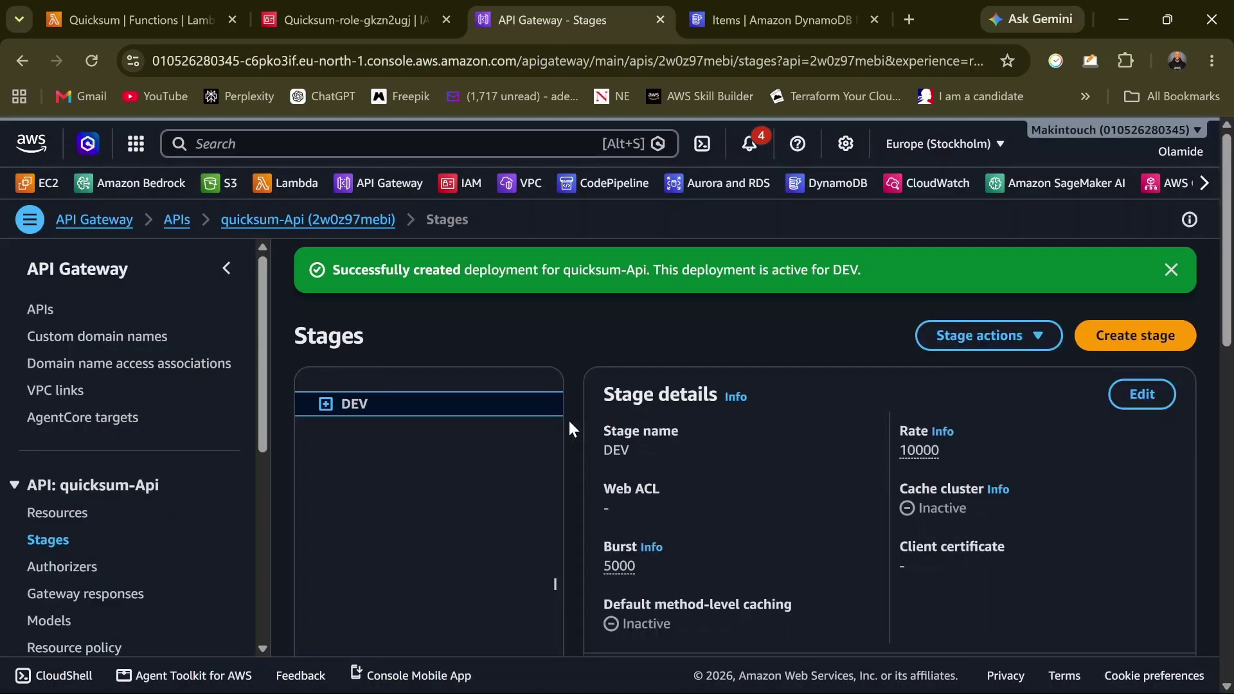
Copy the invoke URL of the DEV stage from its stage details
{"action": "scroll", "coordinate": [682, 466], "scroll_direction": "down", "scroll_amount": 3}
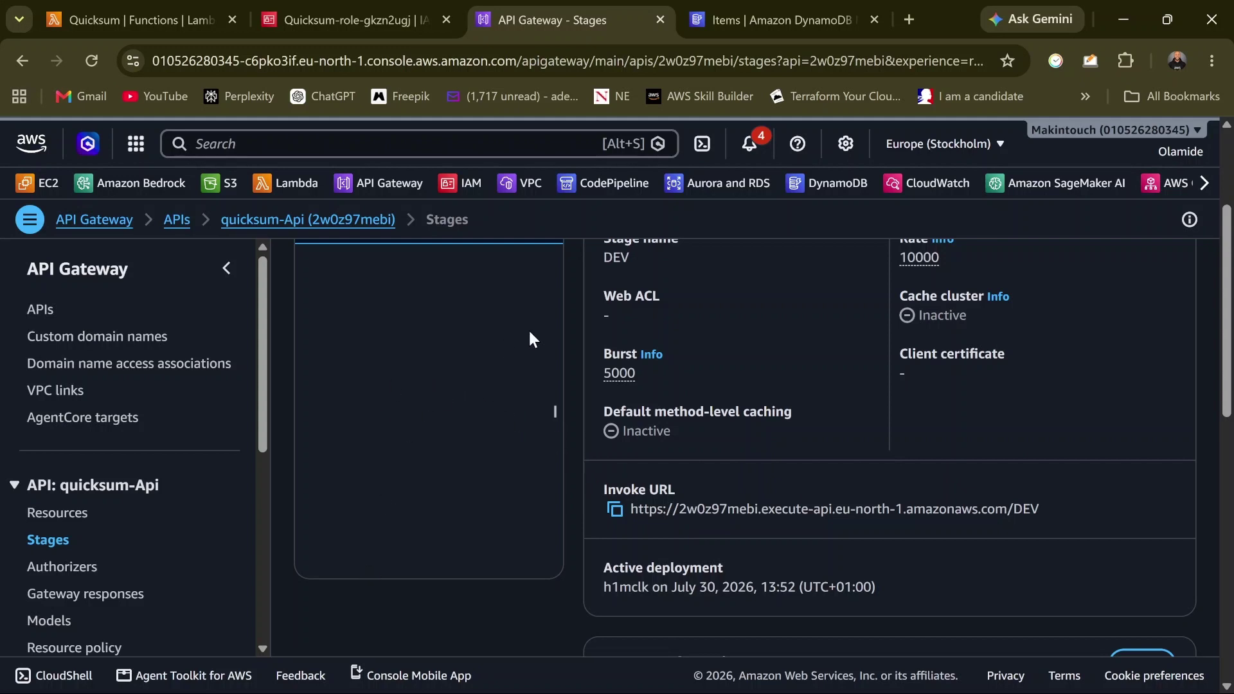
{"action": "left_click", "coordinate": [614, 514]}
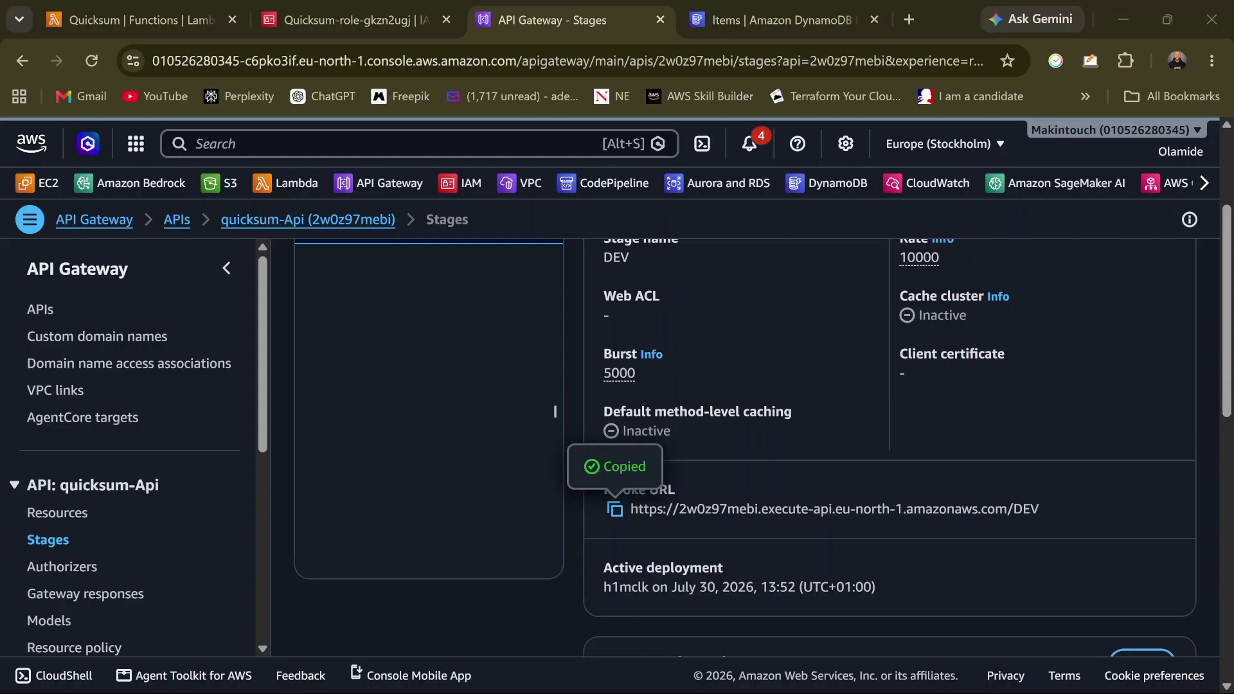
{"action": "scroll", "coordinate": [520, 465], "scroll_direction": "up", "scroll_amount": 3}
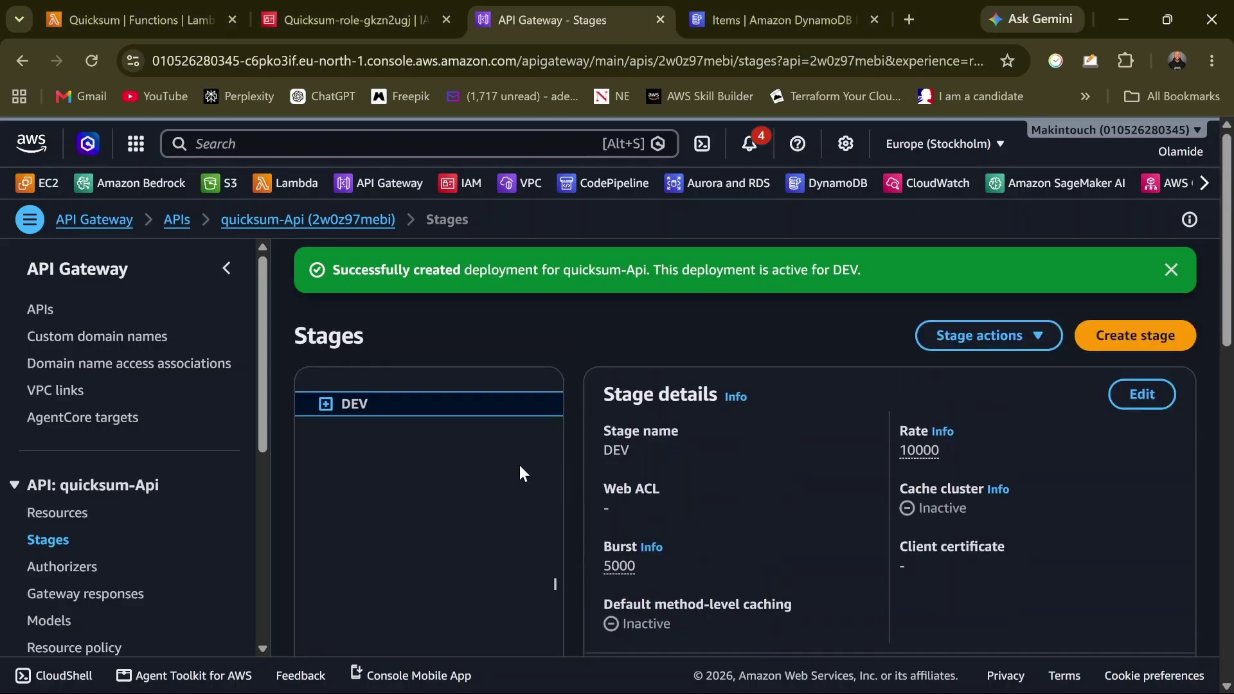
{"action": "scroll", "coordinate": [519, 465], "scroll_direction": "down", "scroll_amount": 5}
Open the test form of the root resource's POST method and bring up its request body editor
{"action": "left_click", "coordinate": [61, 519]}
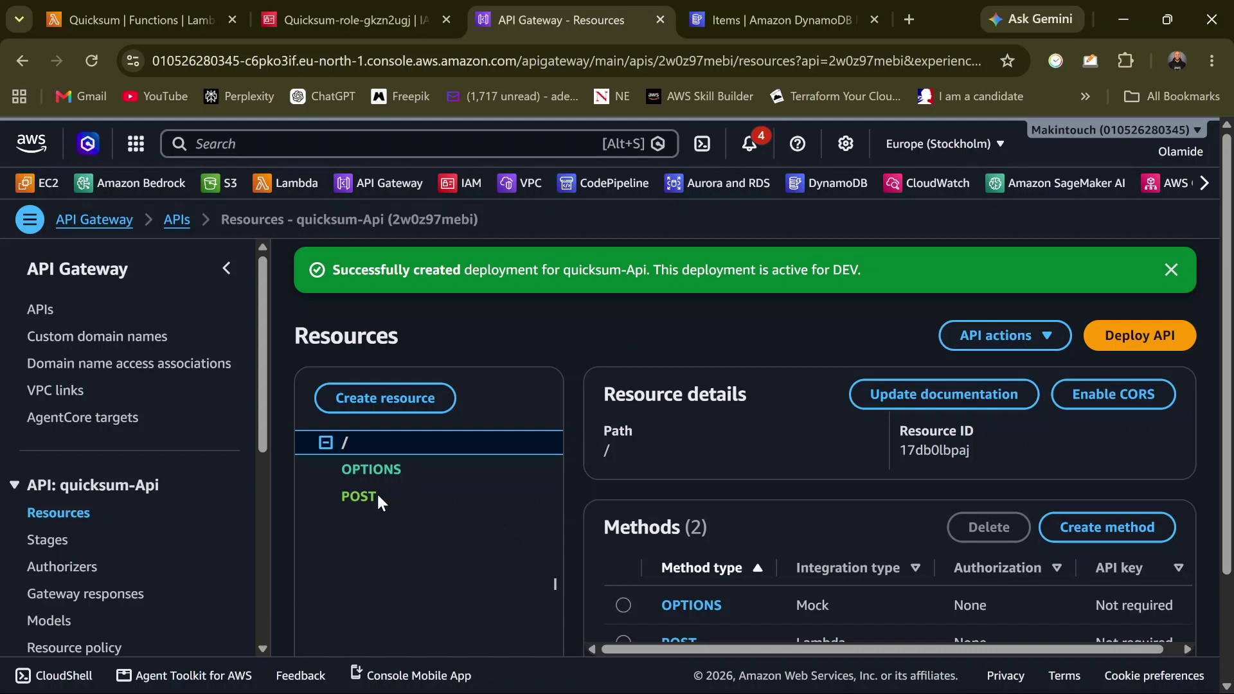
{"action": "left_click", "coordinate": [366, 506]}
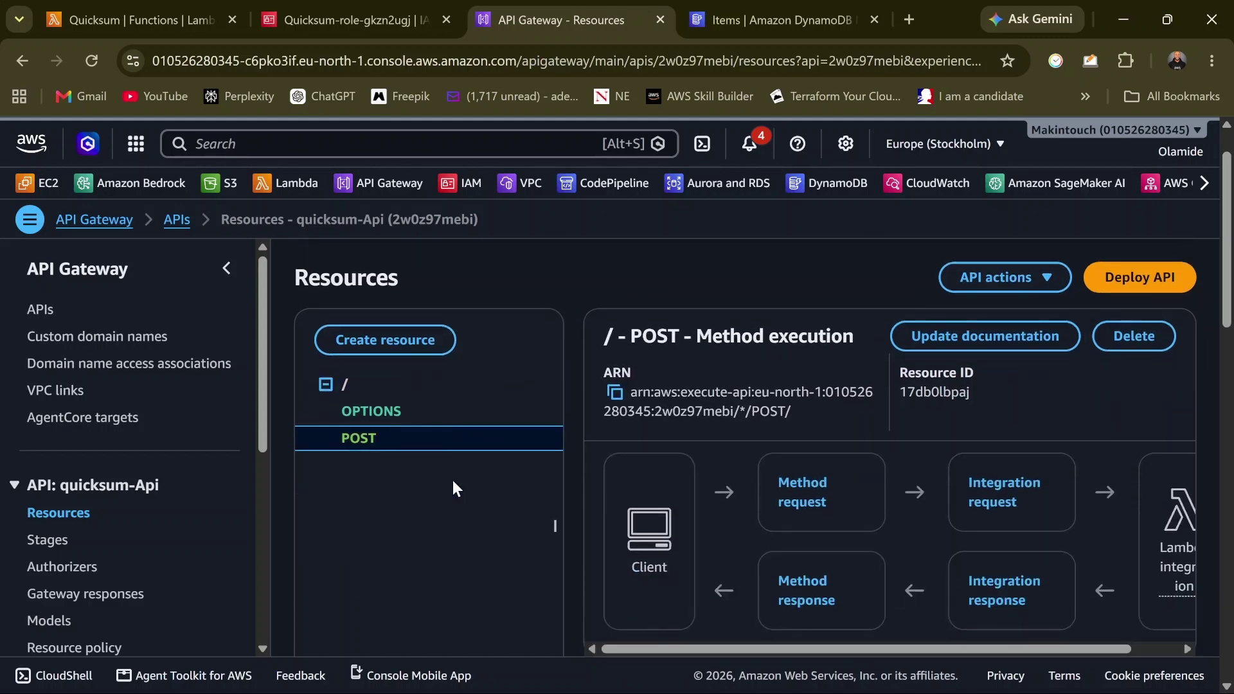
{"action": "scroll", "coordinate": [455, 487], "scroll_direction": "down", "scroll_amount": 2}
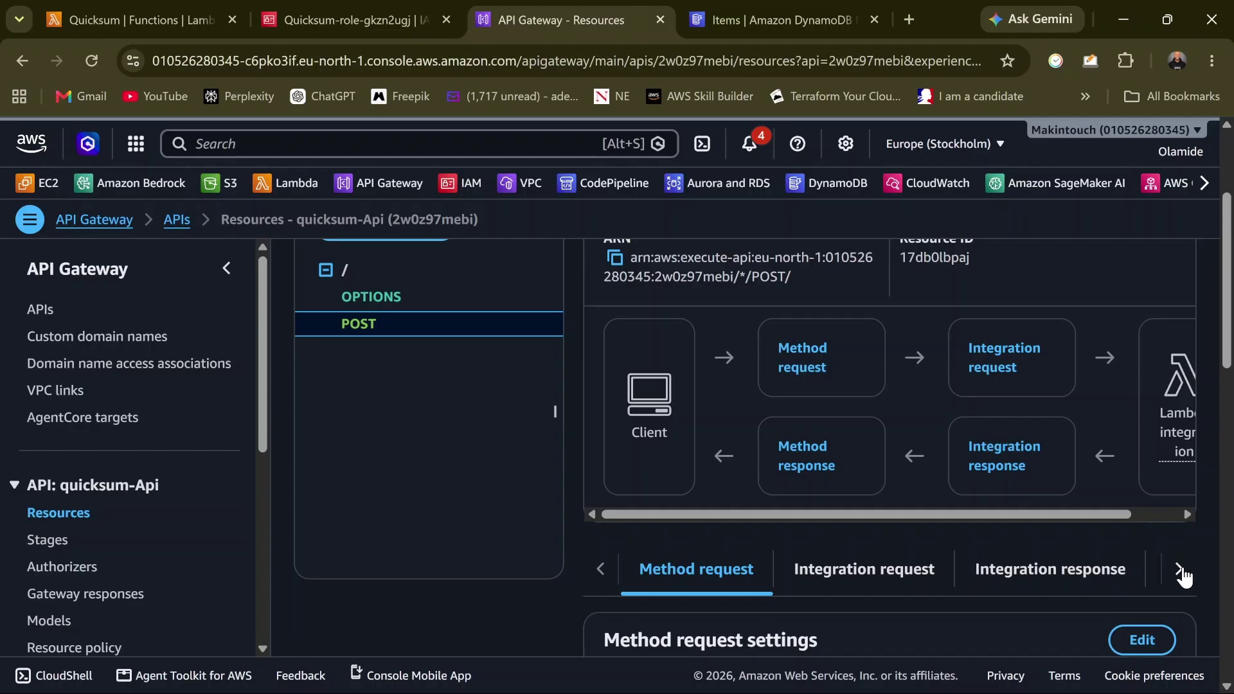
{"action": "left_click", "coordinate": [1181, 570]}
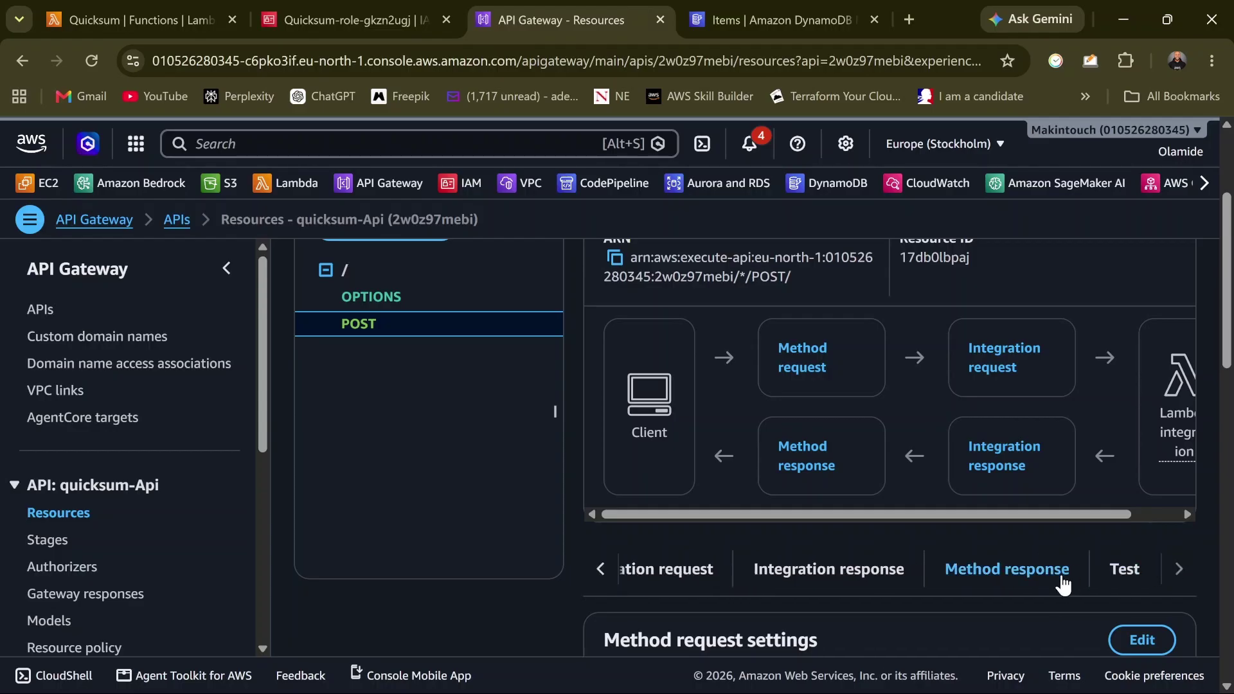
{"action": "left_click", "coordinate": [1130, 575]}
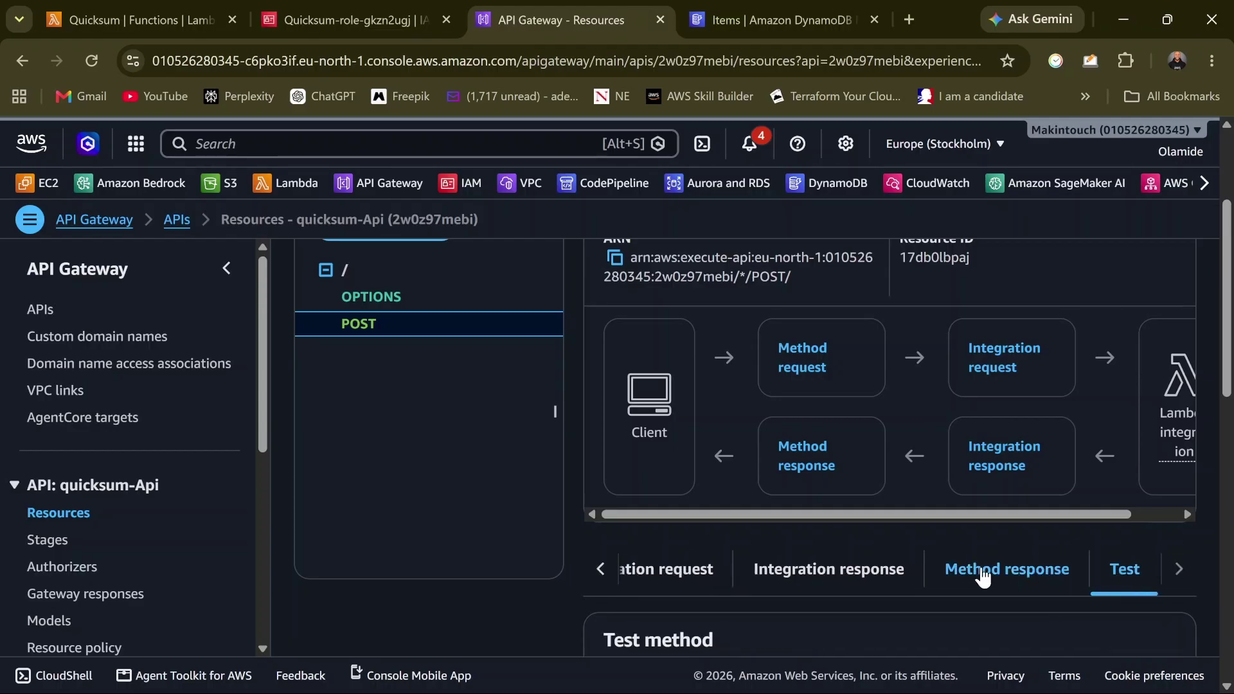
{"action": "scroll", "coordinate": [998, 538], "scroll_direction": "down", "scroll_amount": 9}
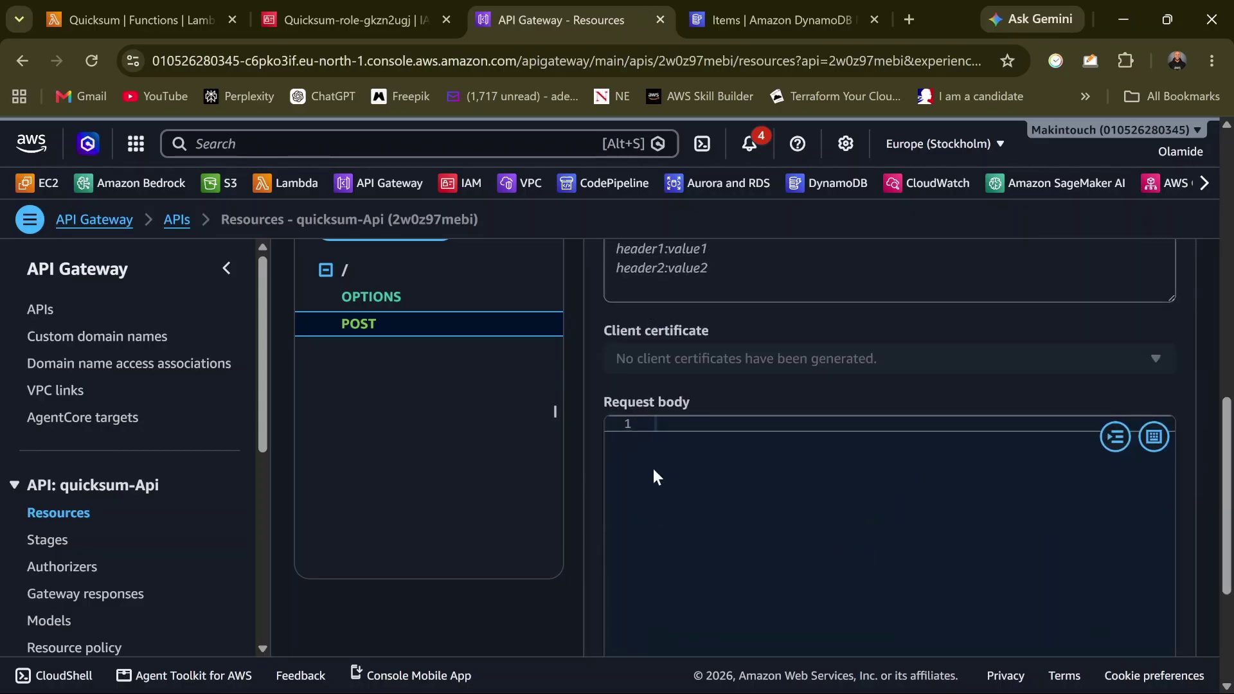
{"action": "scroll", "coordinate": [658, 469], "scroll_direction": "down", "scroll_amount": 2}
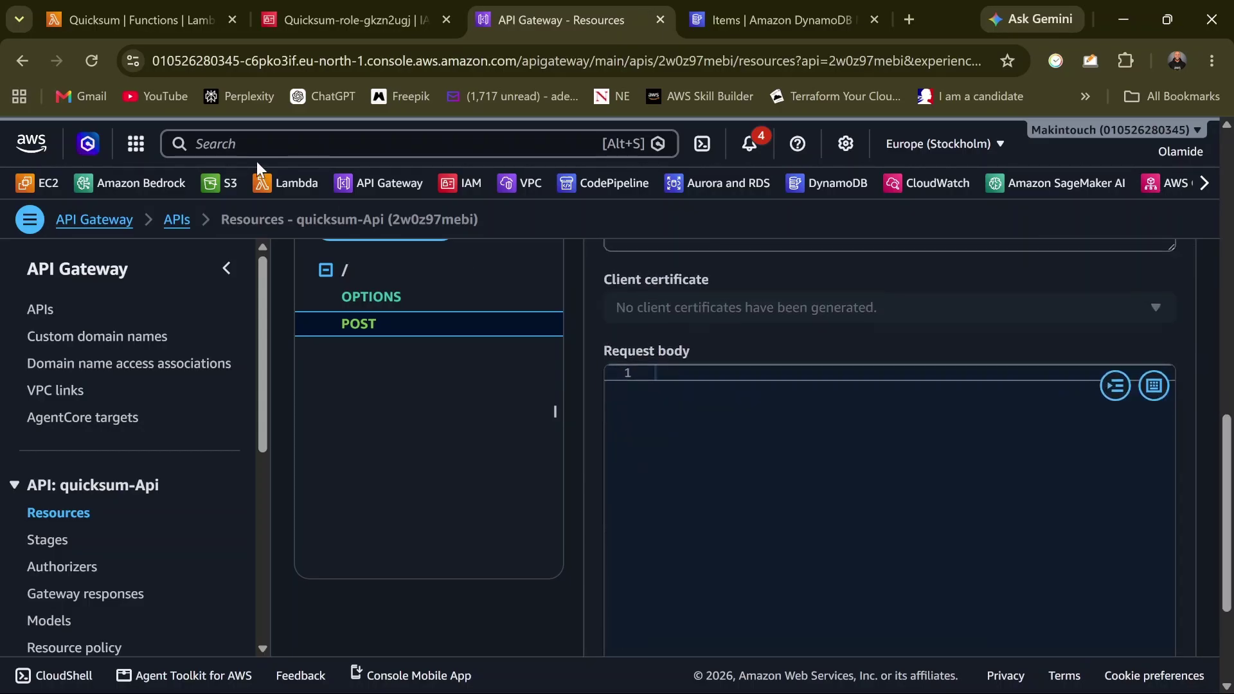
Copy the test event JSON from the Quicksum Lambda function and paste it into the POST method's test request body
{"action": "left_click", "coordinate": [95, 14]}
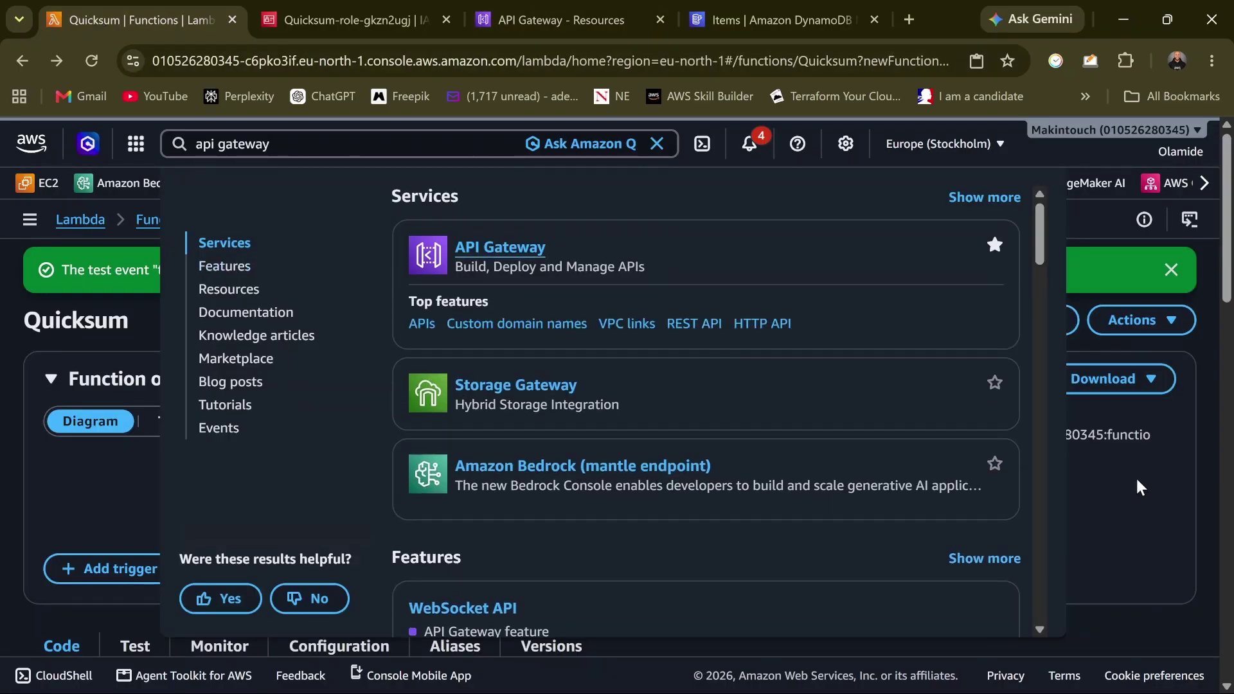
{"action": "left_click", "coordinate": [1136, 516]}
{"action": "scroll", "coordinate": [171, 510], "scroll_direction": "down", "scroll_amount": 2}
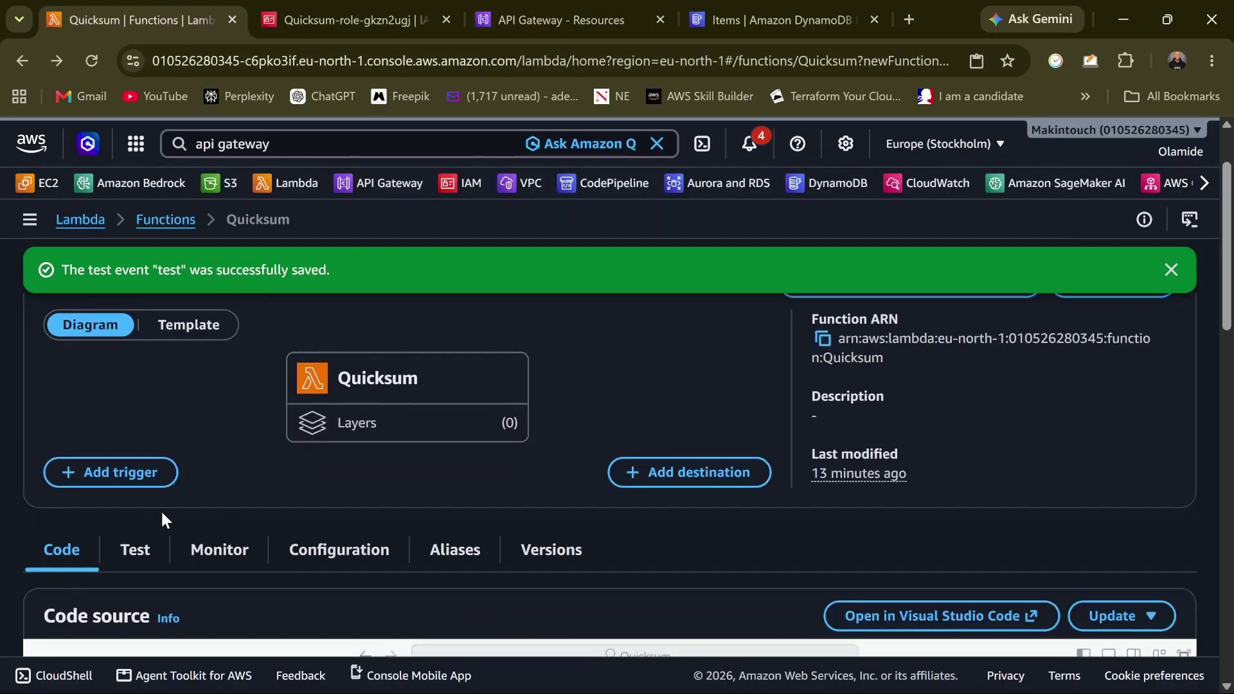
{"action": "left_click", "coordinate": [134, 557]}
{"action": "scroll", "coordinate": [141, 556], "scroll_direction": "down", "scroll_amount": 12}
{"action": "scroll", "coordinate": [149, 557], "scroll_direction": "up", "scroll_amount": 6}
{"action": "scroll", "coordinate": [154, 566], "scroll_direction": "down", "scroll_amount": 3}
{"action": "left_click_drag", "start_coordinate": [127, 532], "coordinate": [86, 432]}
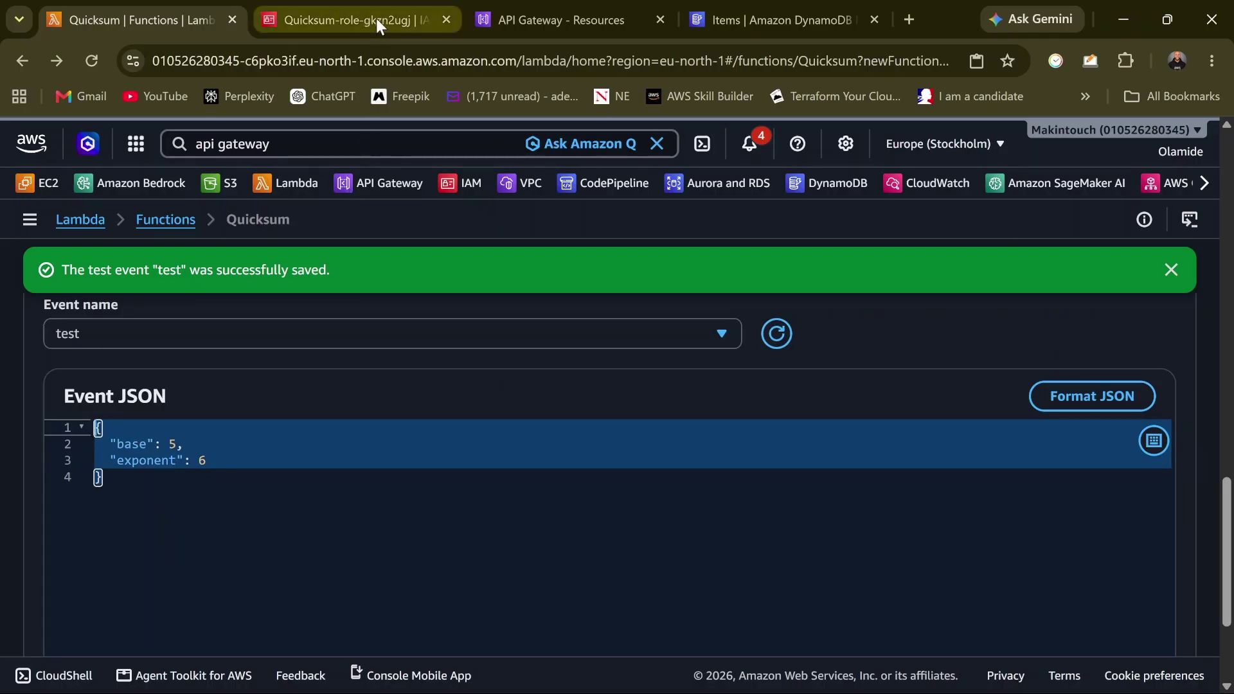
{"action": "left_click", "coordinate": [538, 11]}
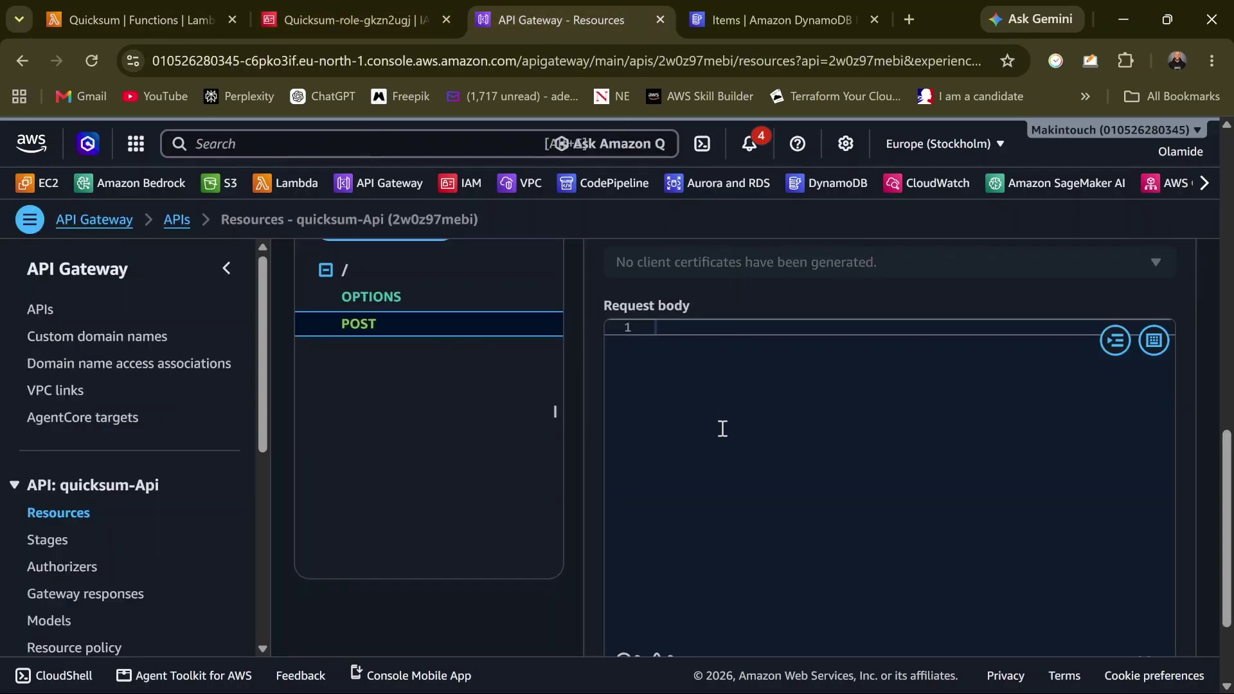
{"action": "key", "text": "ctrl+v"}
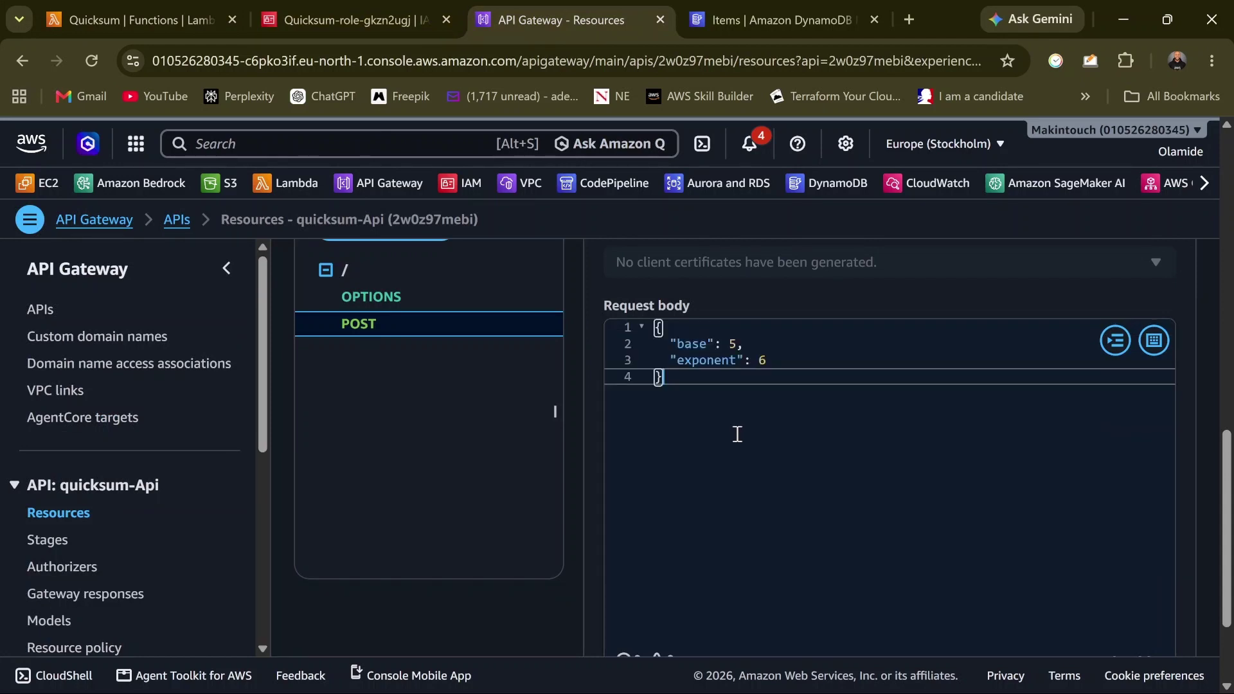
Set base to 4 and exponent to 2 in the request body and run the POST method test
{"action": "scroll", "coordinate": [738, 434], "scroll_direction": "up", "scroll_amount": 1}
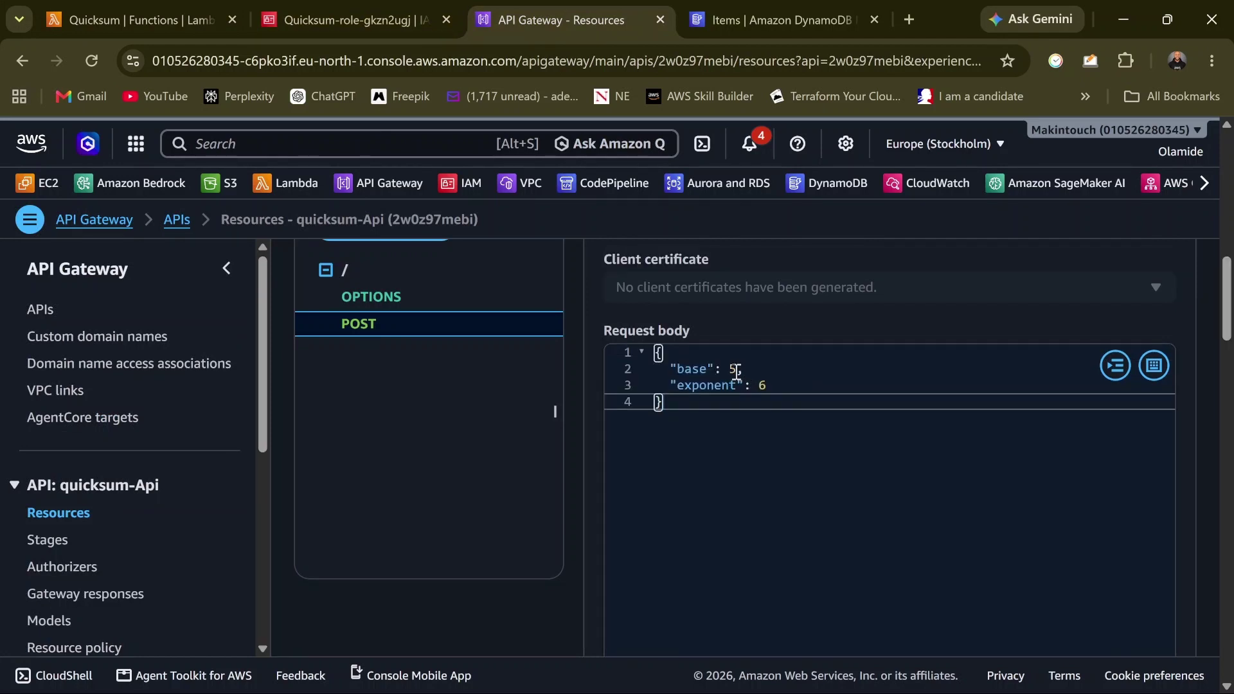
{"action": "left_click", "coordinate": [743, 372]}
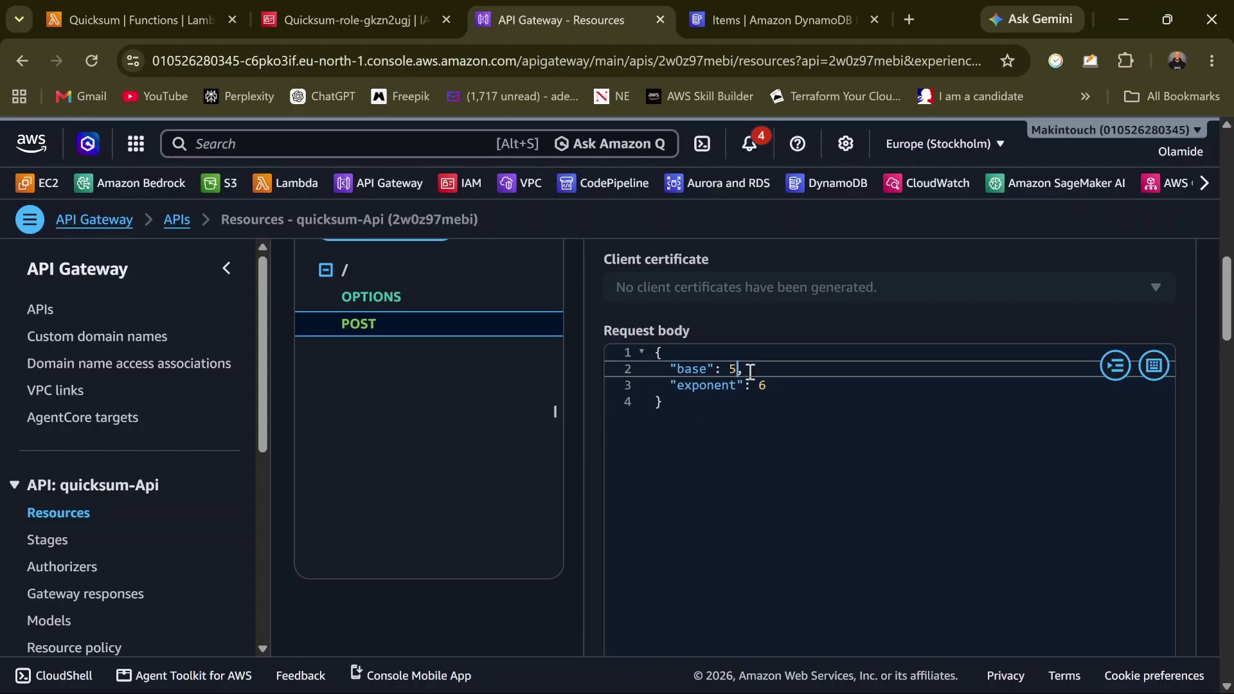
{"action": "key", "text": "BackSpace"}
{"action": "type", "text": "4"}
{"action": "left_click", "coordinate": [770, 385]}
{"action": "key", "text": "BackSpace"}
{"action": "type", "text": "3"}
{"action": "scroll", "coordinate": [814, 402], "scroll_direction": "down", "scroll_amount": 4}
{"action": "scroll", "coordinate": [692, 372], "scroll_direction": "down", "scroll_amount": 5}
{"action": "scroll", "coordinate": [647, 383], "scroll_direction": "up", "scroll_amount": 5}
{"action": "scroll", "coordinate": [662, 379], "scroll_direction": "up", "scroll_amount": 4}
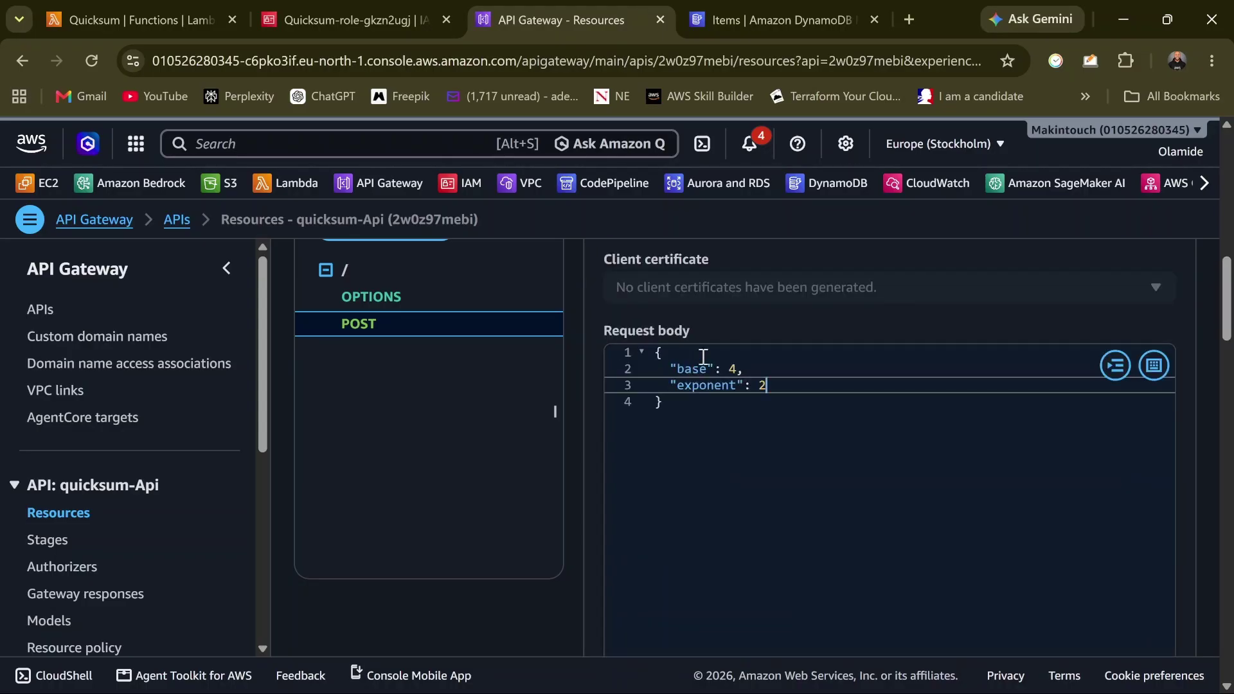
{"action": "scroll", "coordinate": [751, 397], "scroll_direction": "down", "scroll_amount": 1}
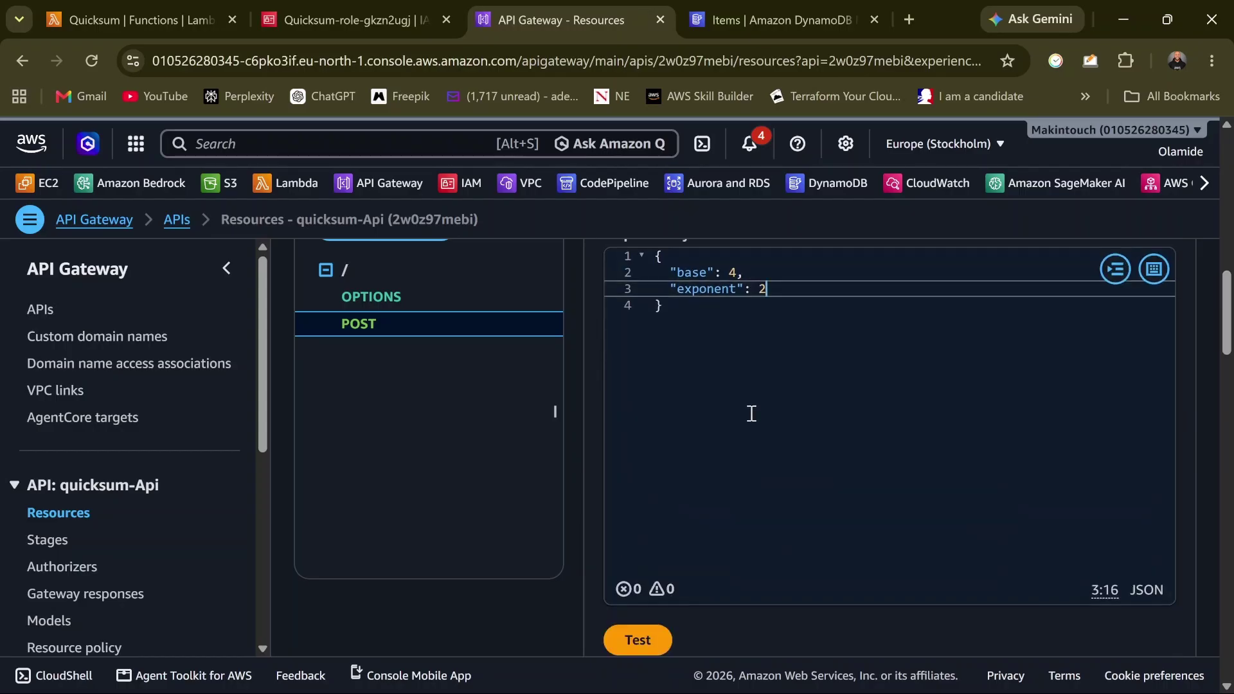
{"action": "left_click", "coordinate": [639, 641]}
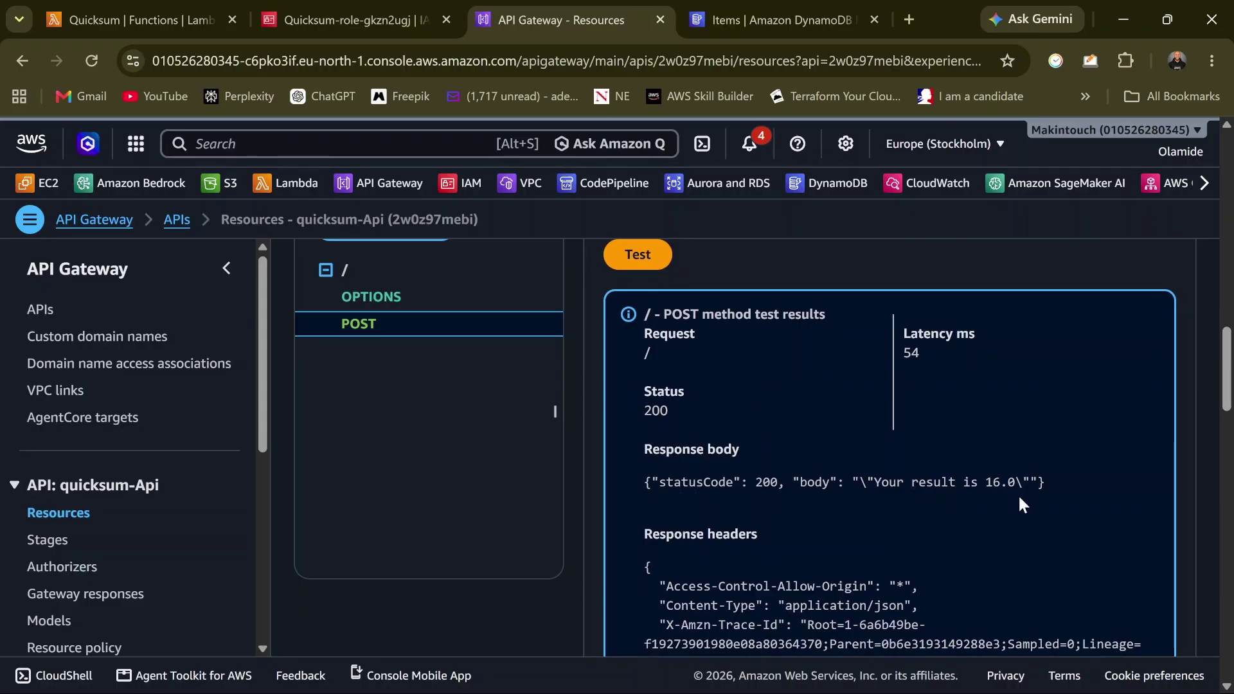
Refresh the quicksumdb table's items in DynamoDB and check the entries stored by the API test
{"action": "left_click", "coordinate": [779, 22]}
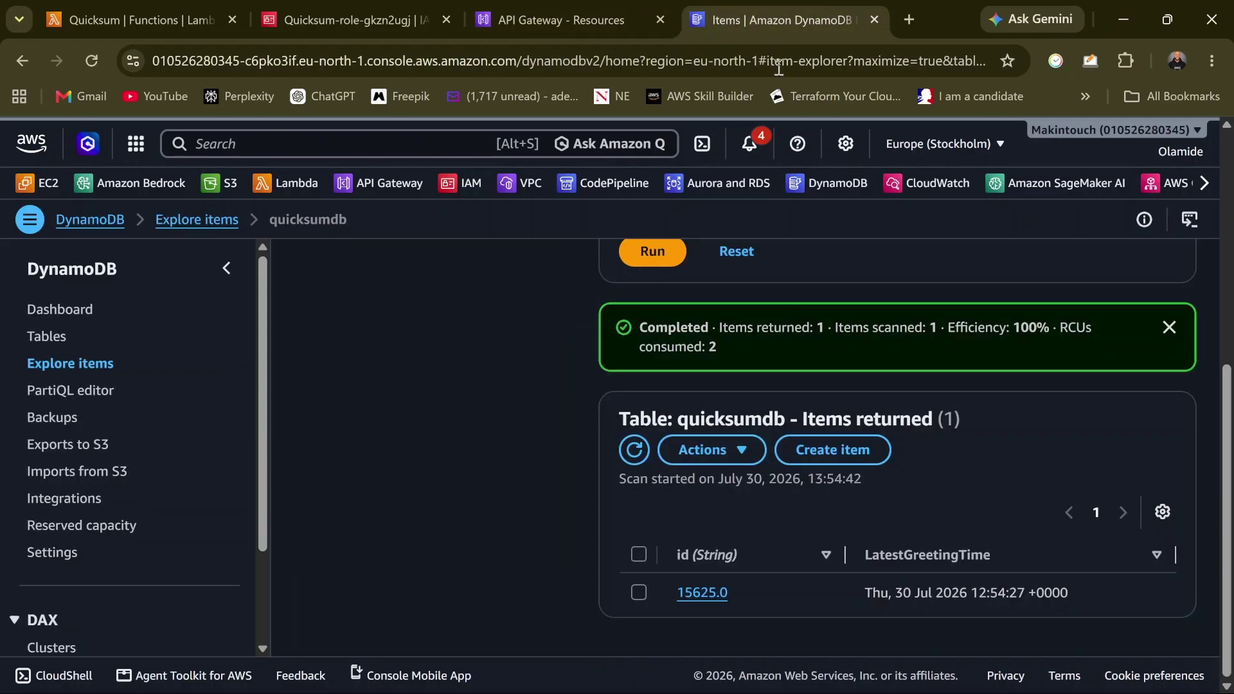
{"action": "left_click", "coordinate": [635, 450]}
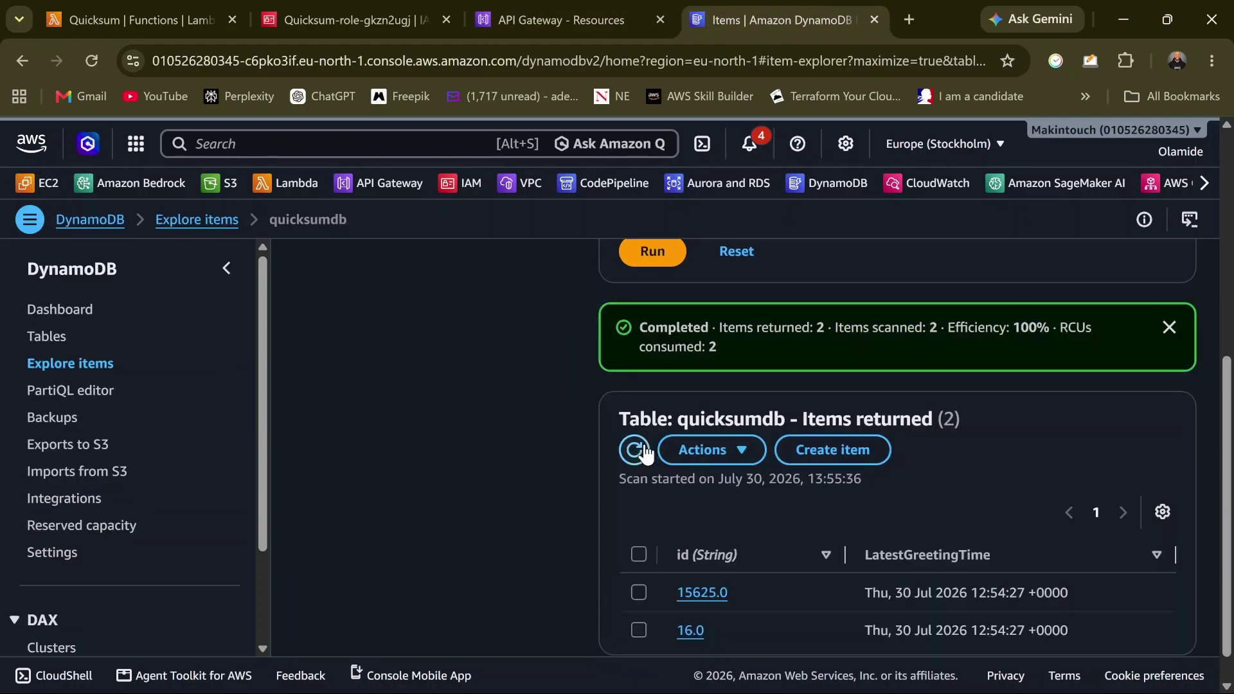
{"action": "scroll", "coordinate": [849, 617], "scroll_direction": "down", "scroll_amount": 1}
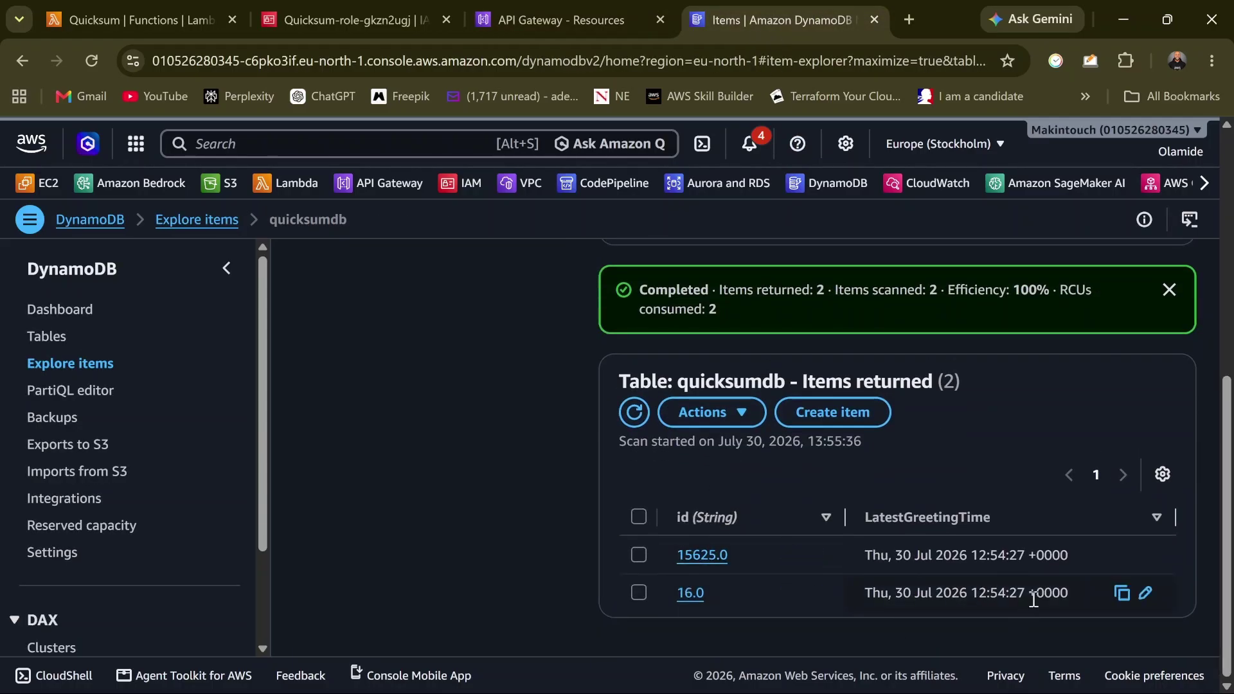
{"action": "scroll", "coordinate": [836, 463], "scroll_direction": "up", "scroll_amount": 6}
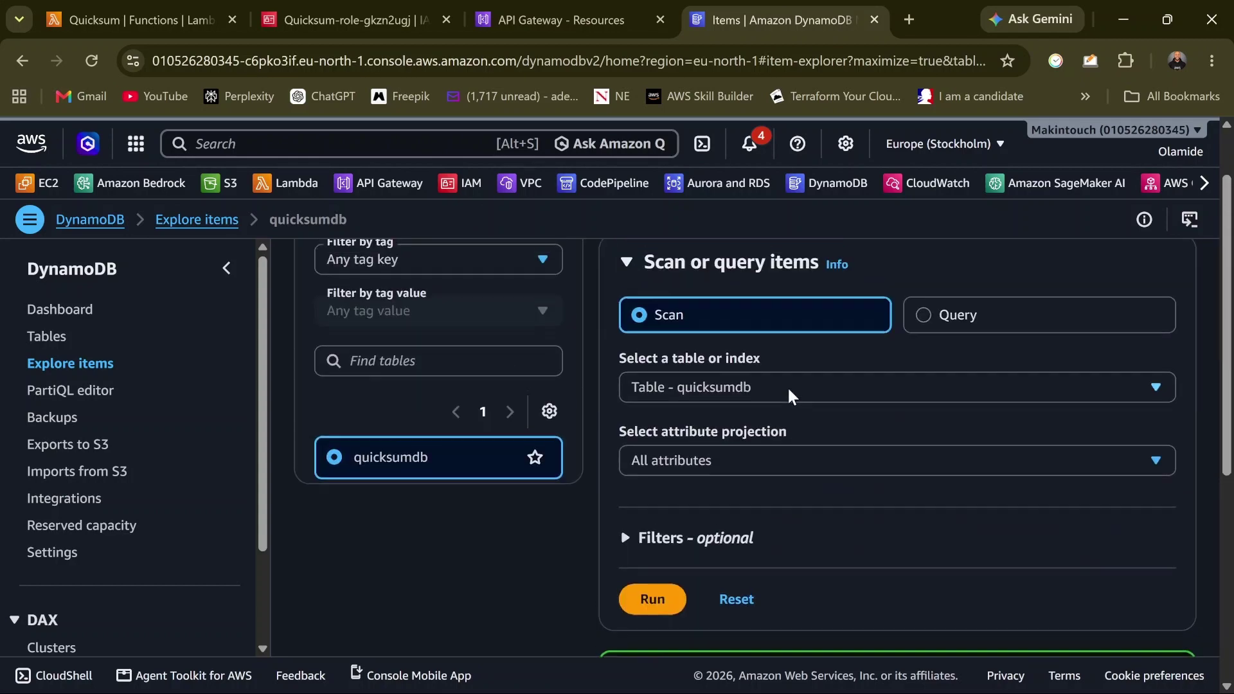
Search the AWS services for amplify, open AWS Amplify in a new browser tab and start deploying a new app
{"action": "left_click", "coordinate": [529, 10]}
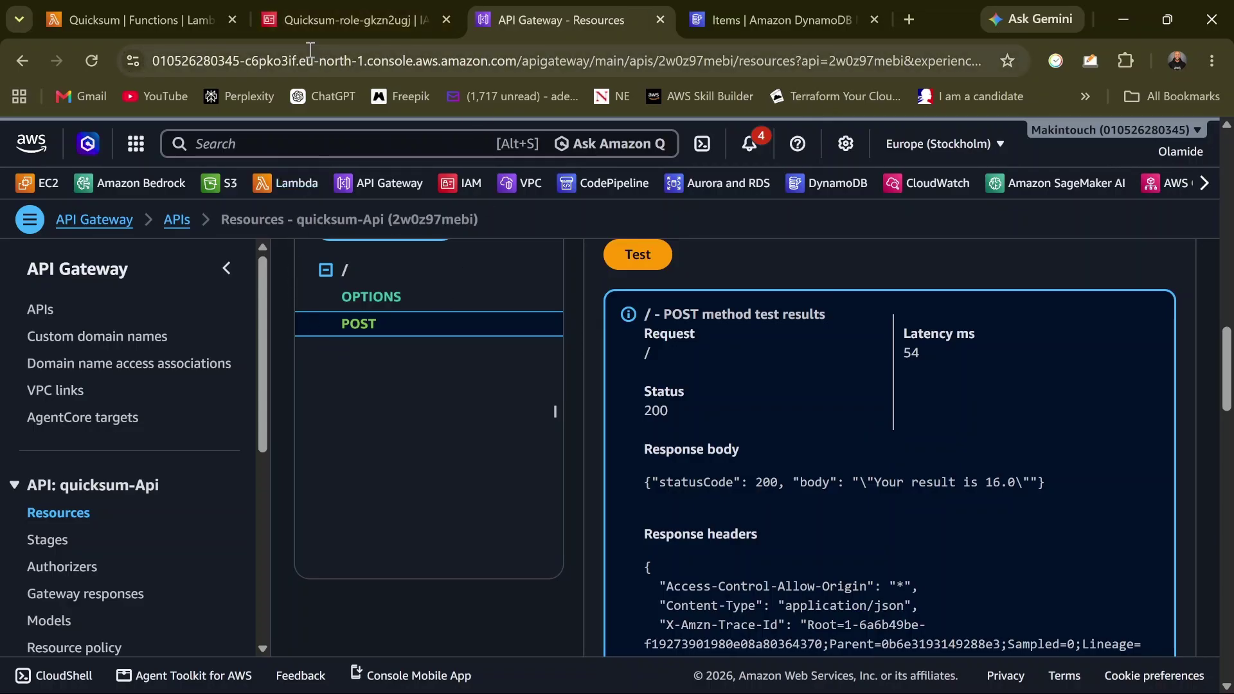
{"action": "left_click", "coordinate": [267, 145]}
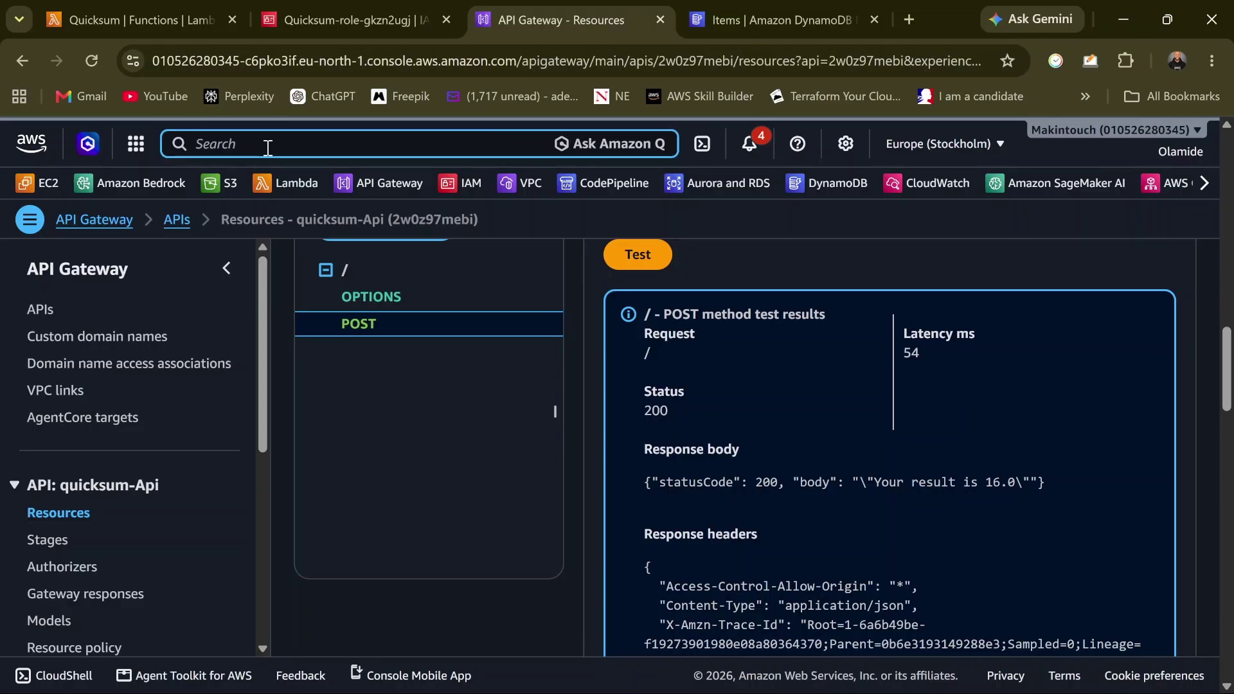
{"action": "type", "text": "amB"}
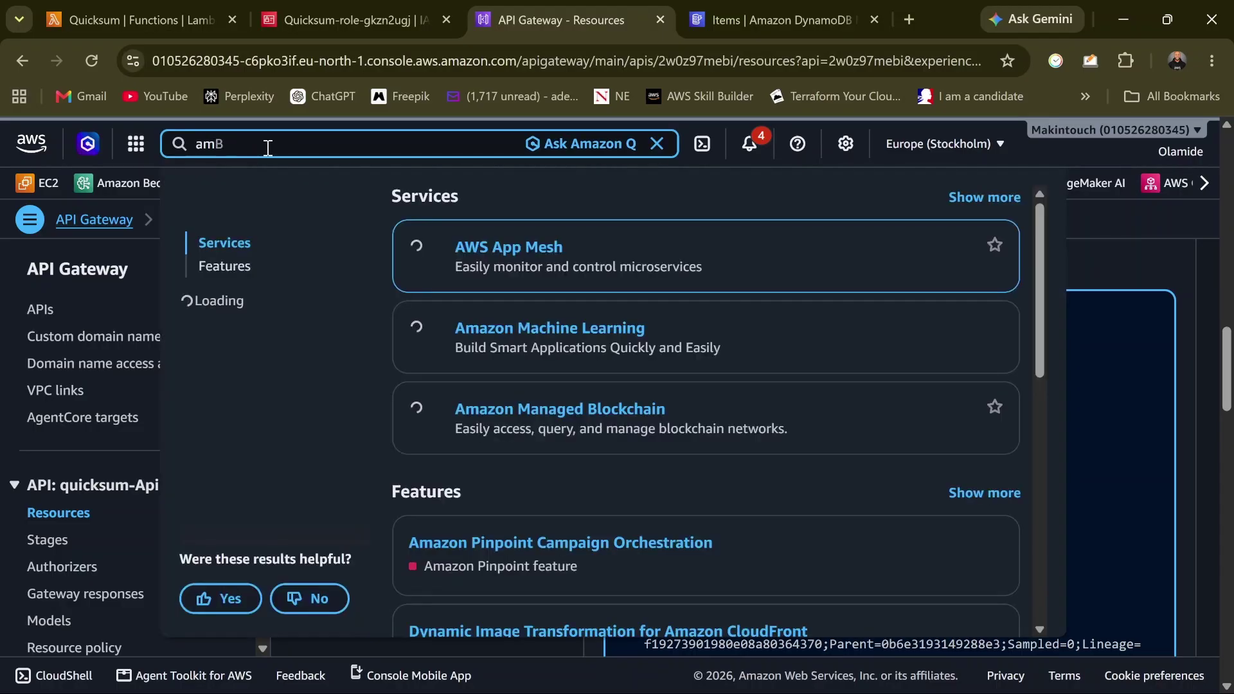
{"action": "key", "text": "BackSpace"}
{"action": "type", "text": "plify"}
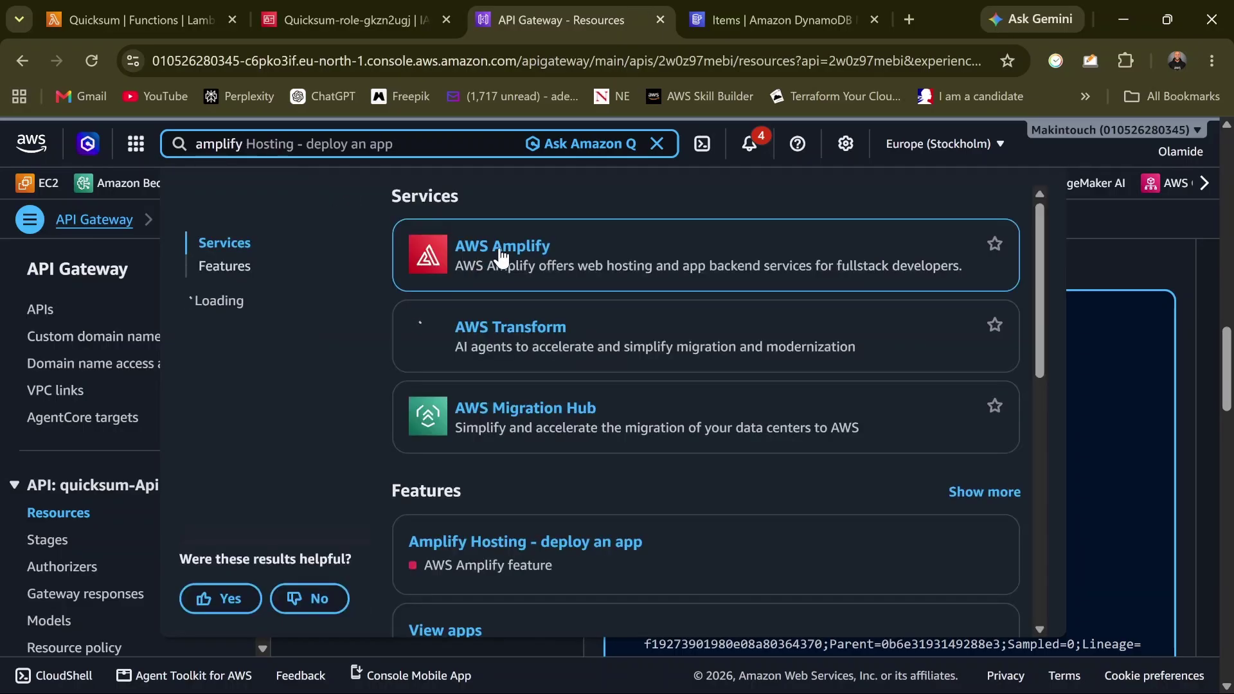
{"action": "left_click", "coordinate": [584, 275], "text": "ctrl"}
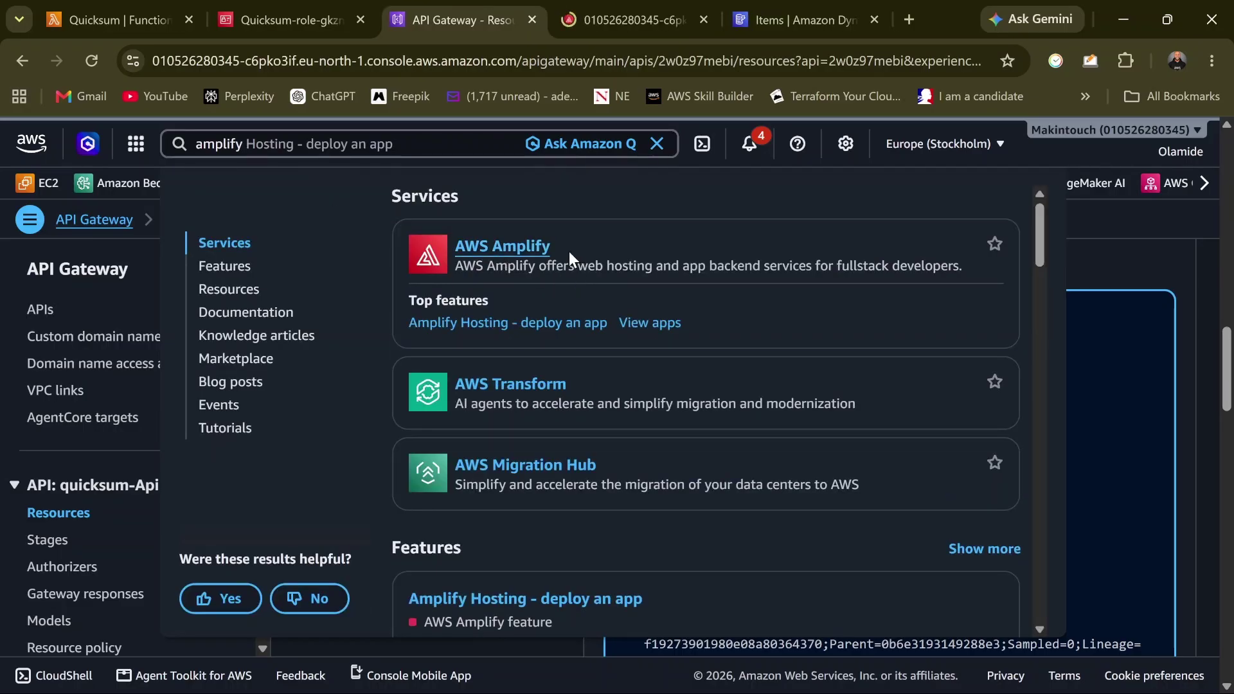
{"action": "left_click", "coordinate": [615, 6]}
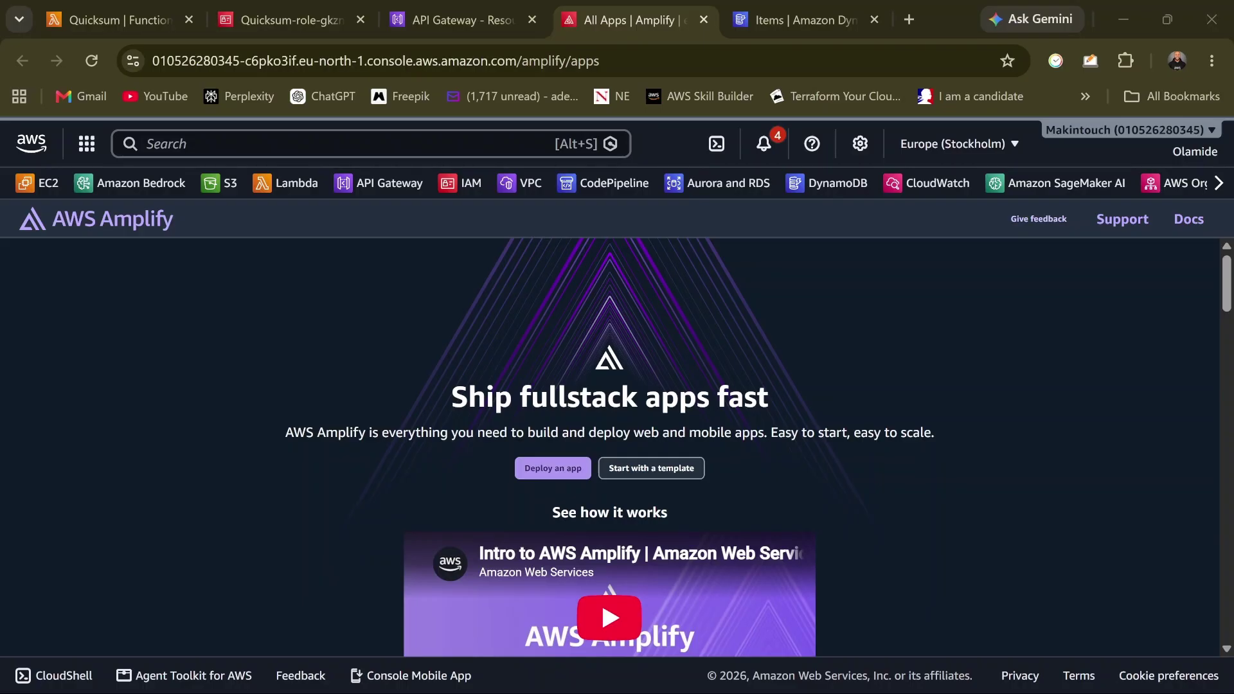
{"action": "left_click", "coordinate": [566, 468]}
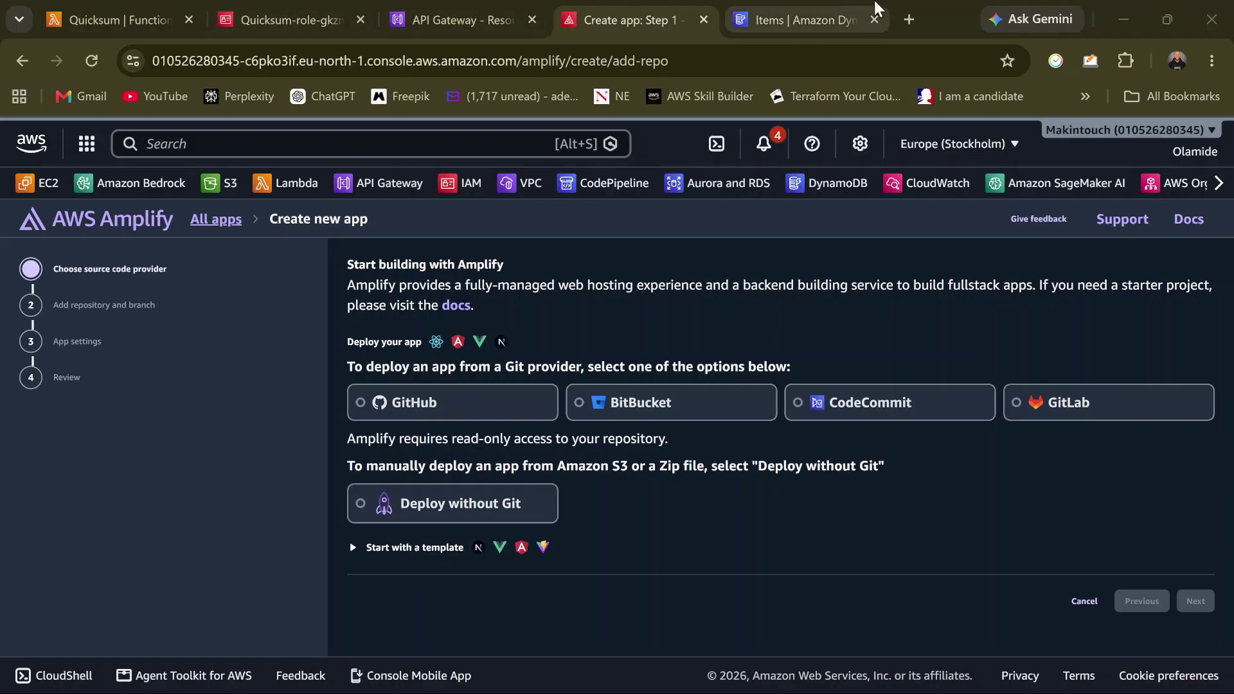
Open the QUICKSUM-Web-App-on-AWS GitHub repository in a new browser tab and review its README
{"action": "left_click", "coordinate": [910, 20]}
{"action": "left_click", "coordinate": [909, 21]}
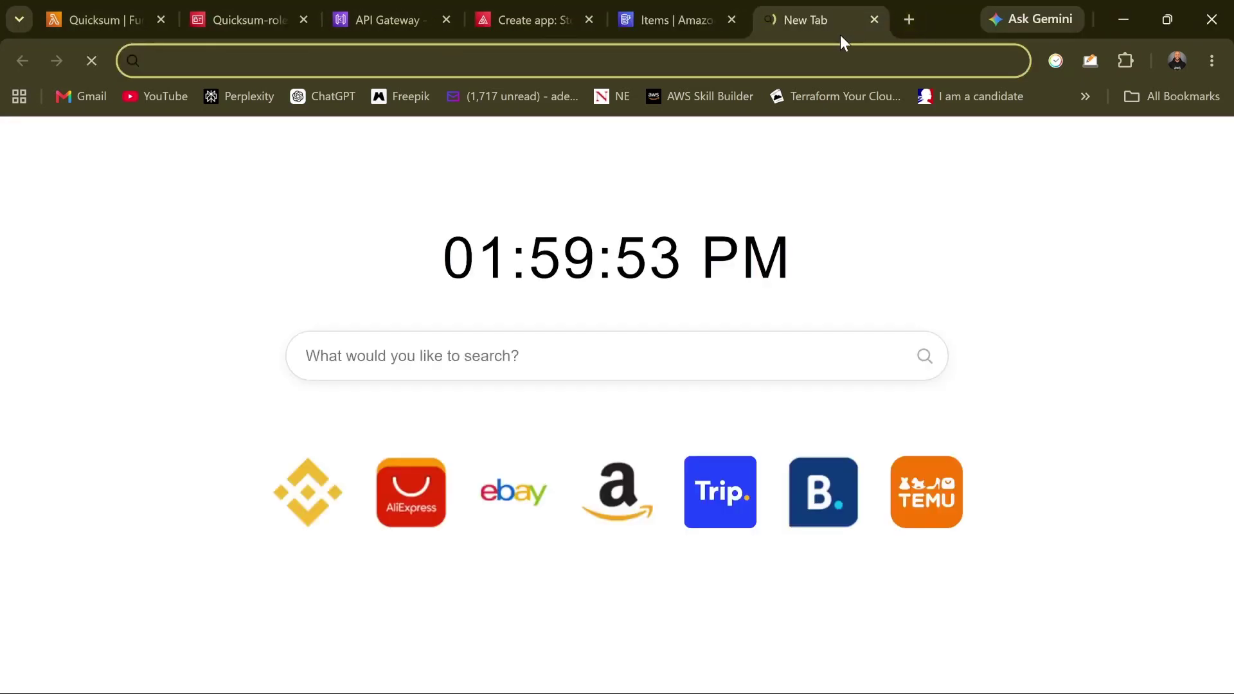
{"action": "type", "text": "https://github.com/Olamide-Abolaji/QUICKSUM-Web-App-on-AWS"}
{"action": "key", "text": "Return"}
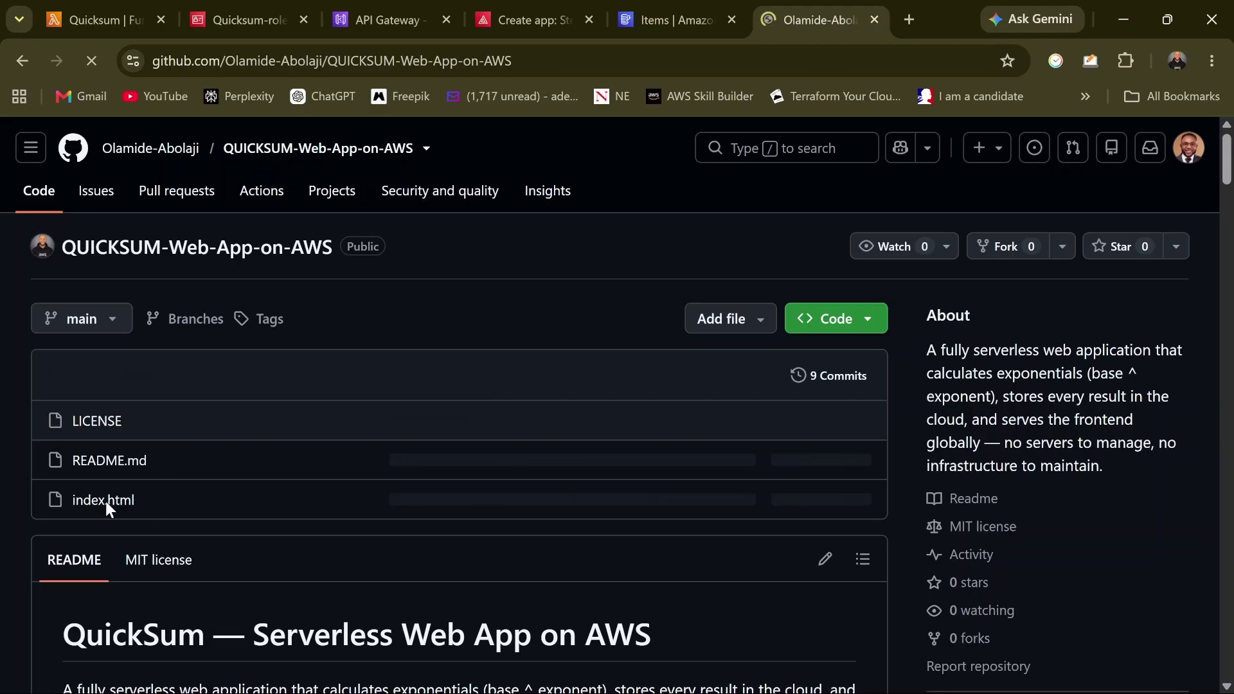
{"action": "scroll", "coordinate": [420, 541], "scroll_direction": "down", "scroll_amount": 7}
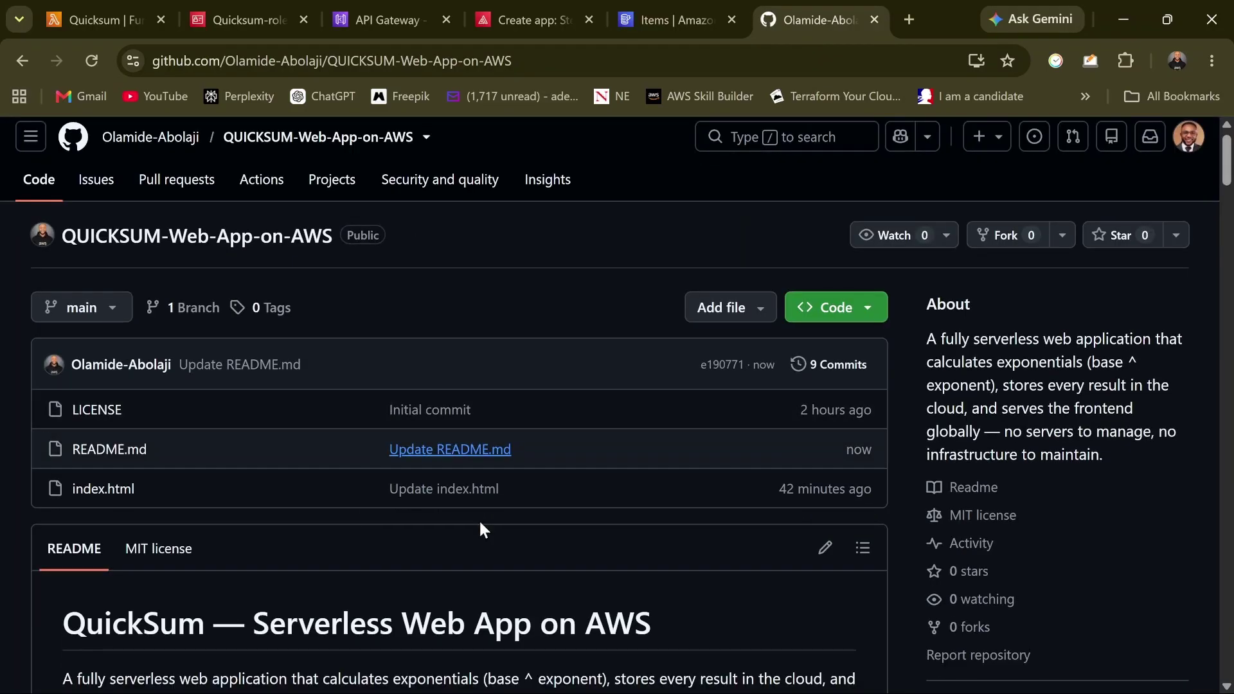
{"action": "scroll", "coordinate": [419, 544], "scroll_direction": "down", "scroll_amount": 10}
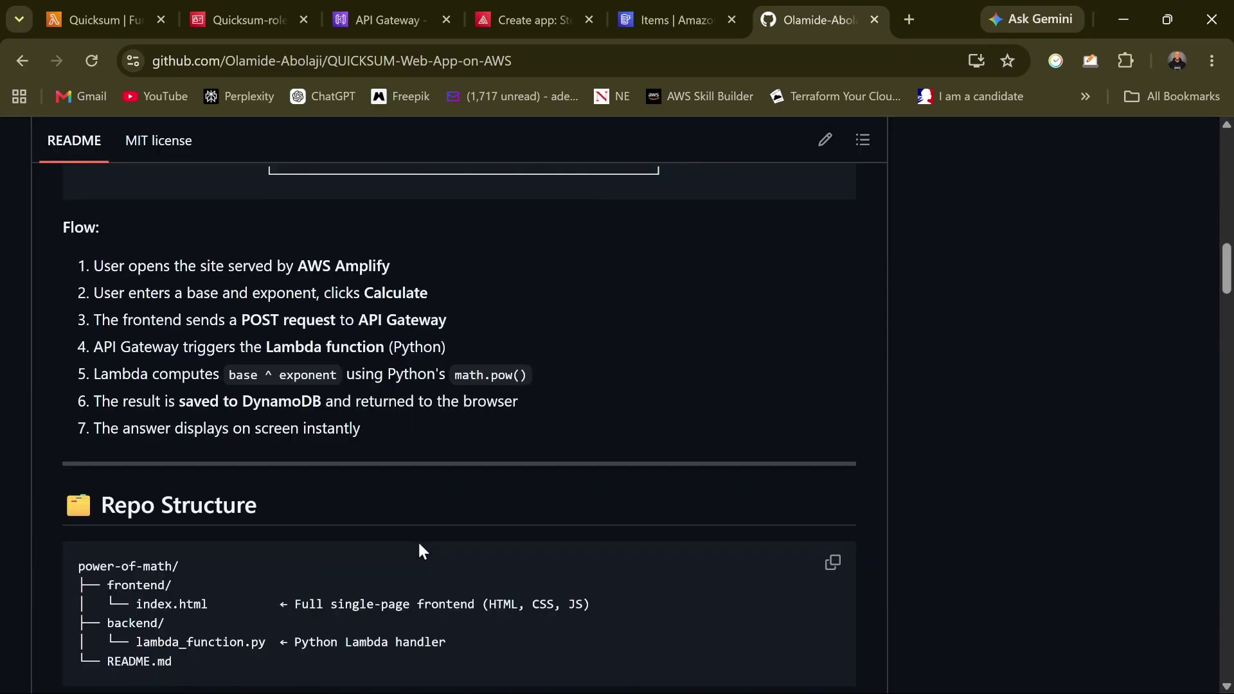
{"action": "scroll", "coordinate": [421, 551], "scroll_direction": "down", "scroll_amount": 10}
{"action": "scroll", "coordinate": [171, 489], "scroll_direction": "down", "scroll_amount": 8}
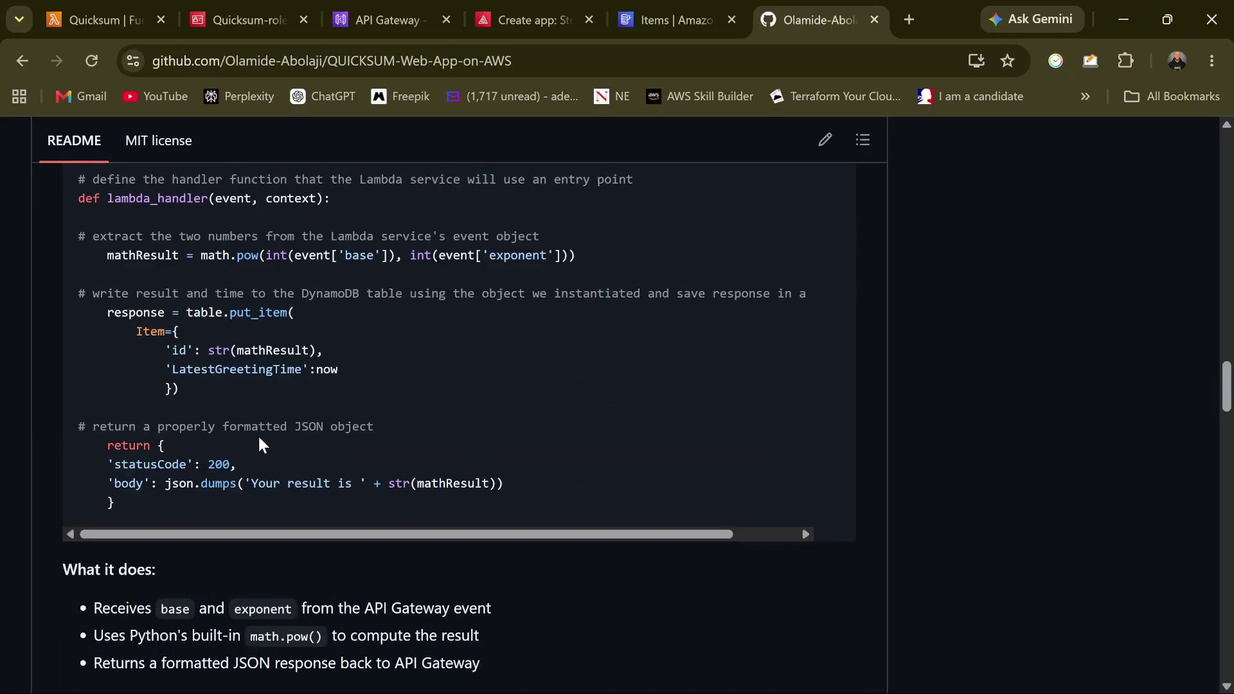
{"action": "scroll", "coordinate": [257, 434], "scroll_direction": "up", "scroll_amount": 15}
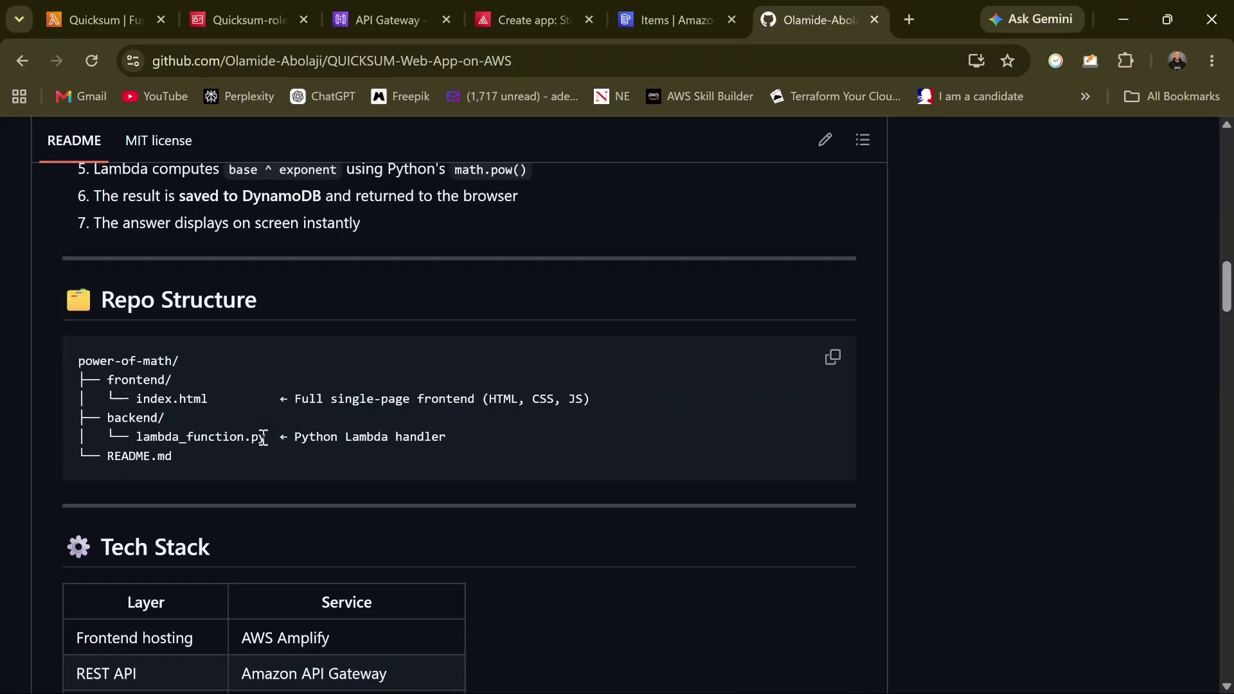
{"action": "scroll", "coordinate": [264, 437], "scroll_direction": "up", "scroll_amount": 15}
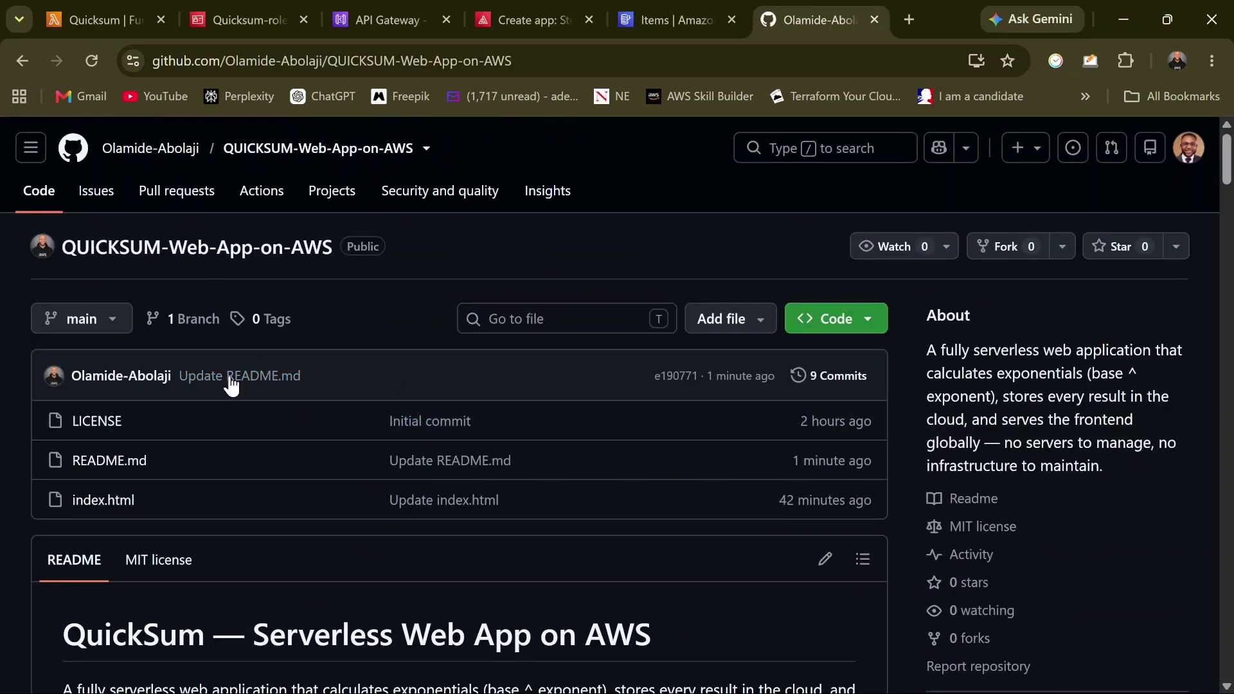
Fork the QUICKSUM-Web-App-on-AWS repository into the TeamGoldCreatives account, copying only the main branch
{"action": "left_click", "coordinate": [998, 254]}
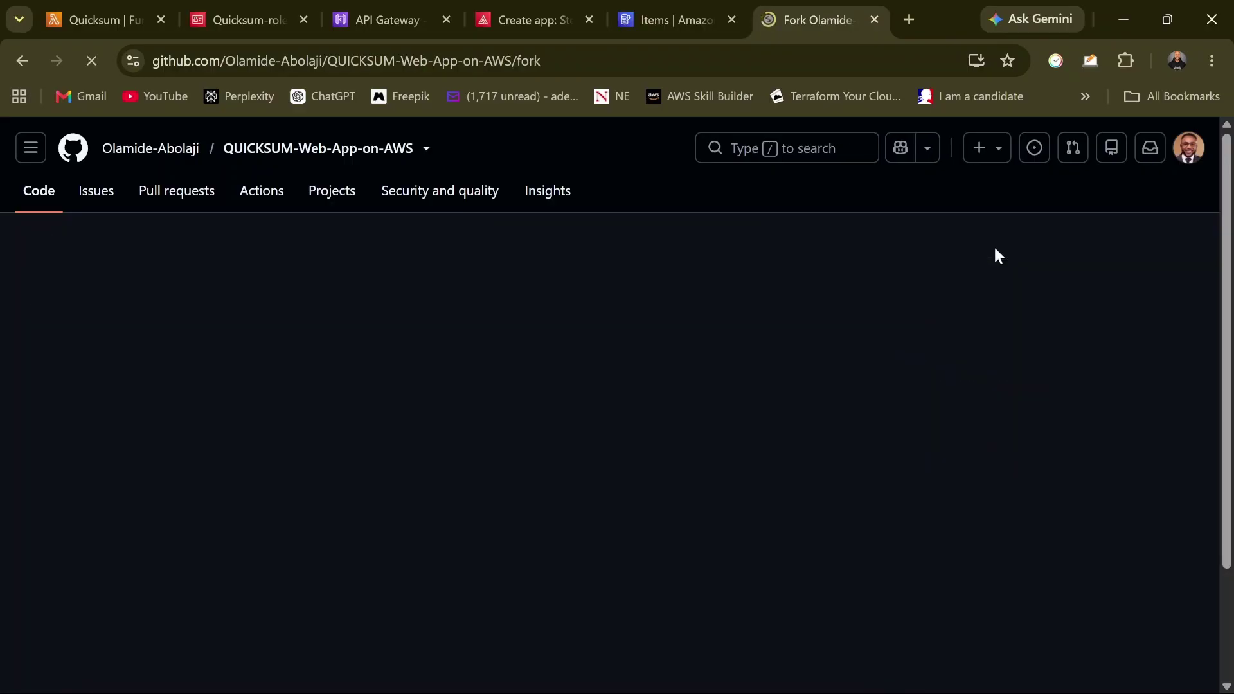
{"action": "scroll", "coordinate": [846, 311], "scroll_direction": "down", "scroll_amount": 3}
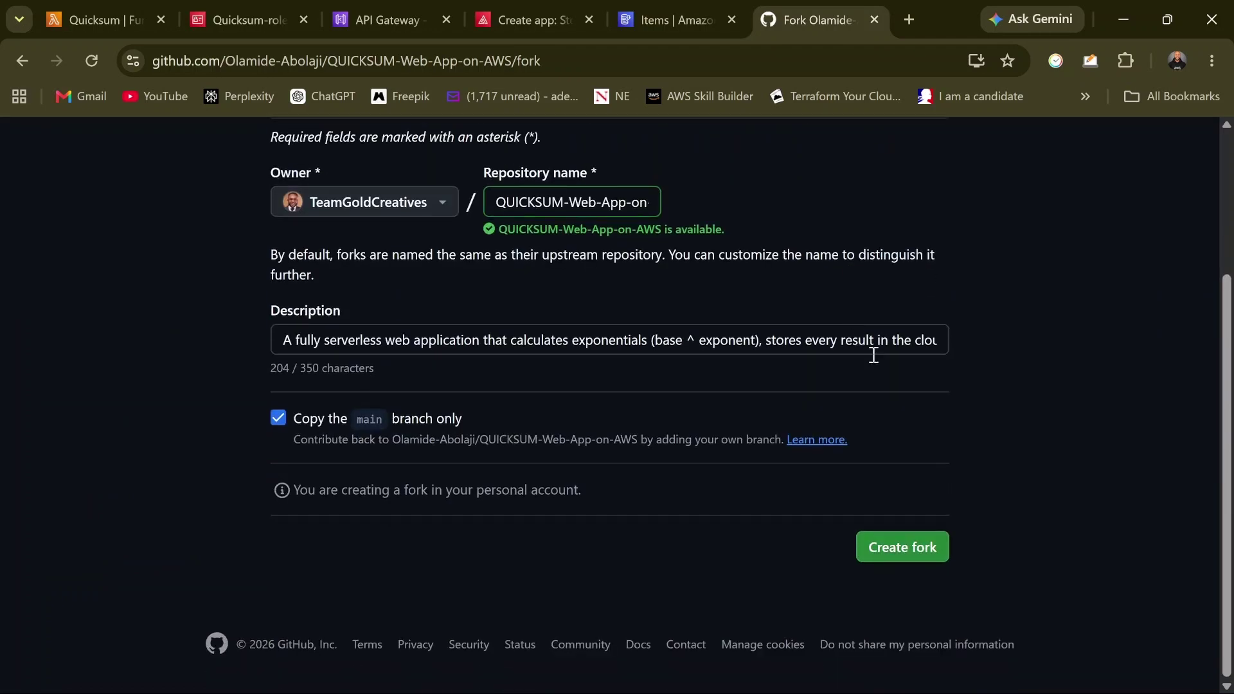
{"action": "left_click", "coordinate": [895, 549]}
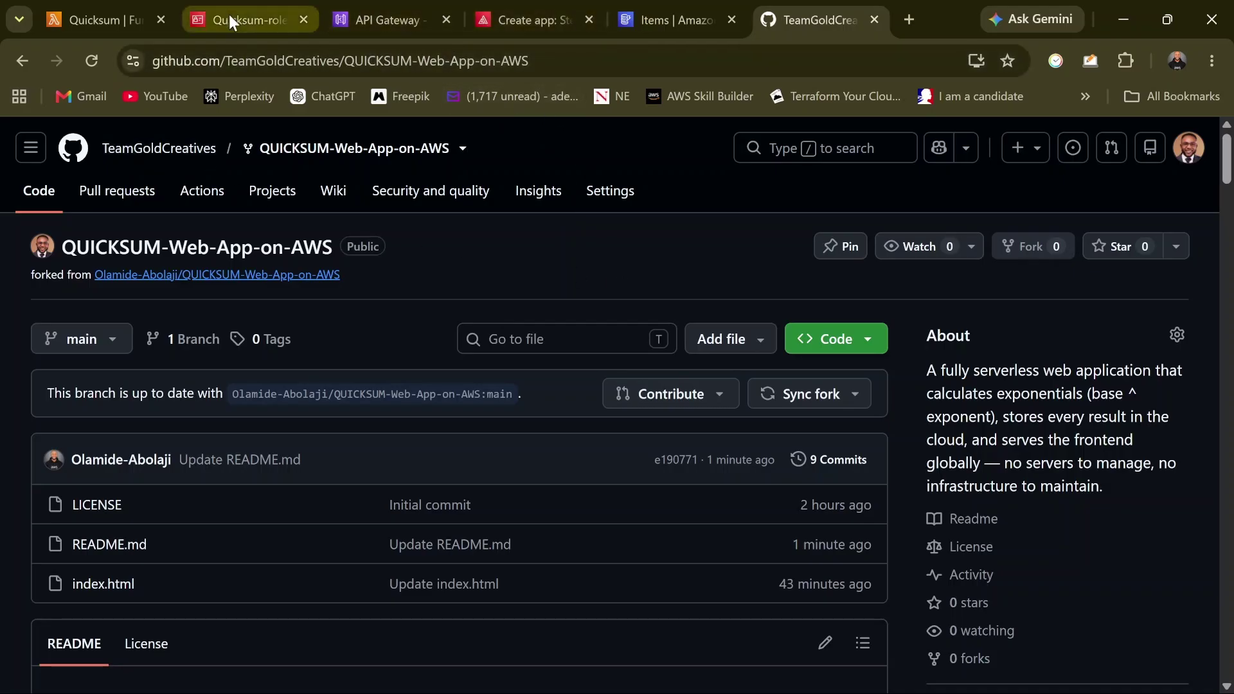
Return to the AWS Amplify app creation page and choose GitHub as the source code provider
{"action": "left_click", "coordinate": [500, 21]}
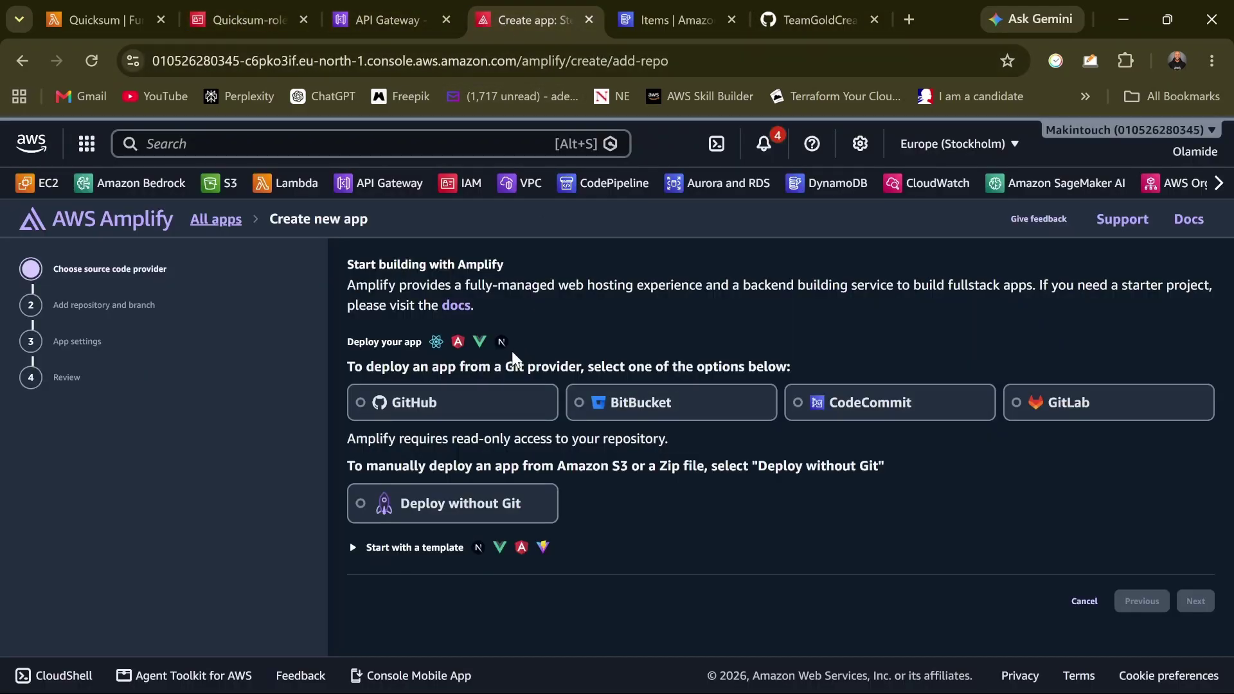
{"action": "left_click", "coordinate": [451, 413]}
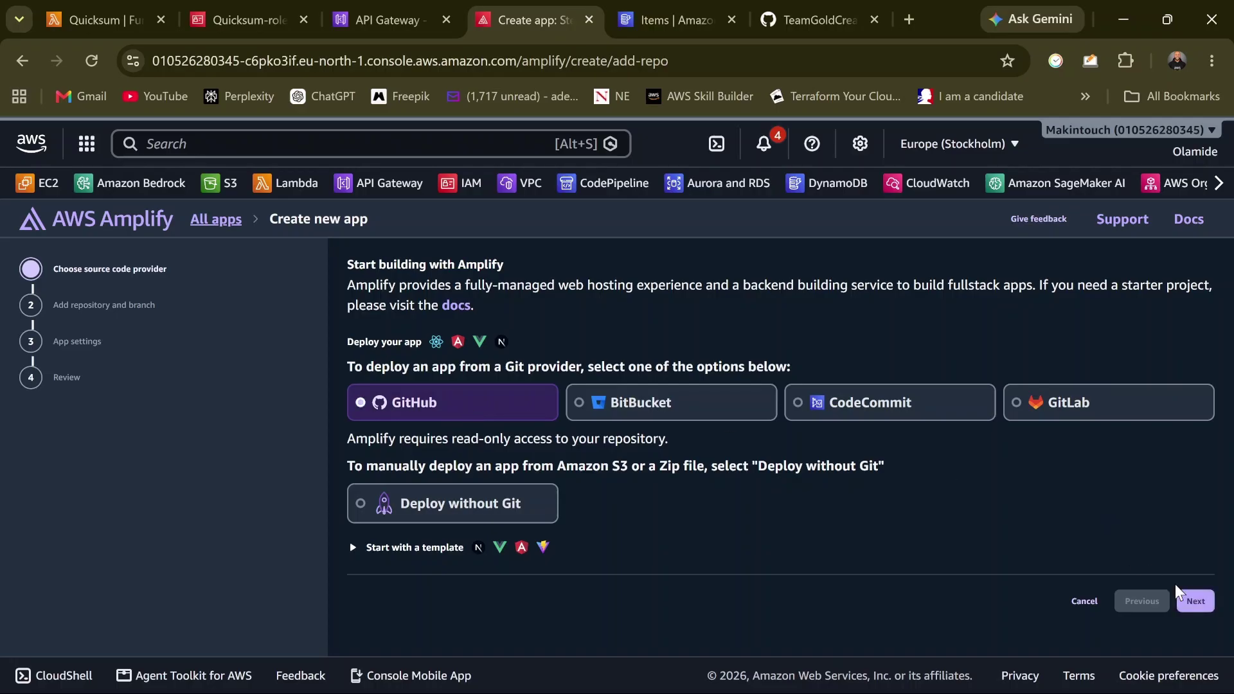
{"action": "left_click", "coordinate": [1197, 603]}
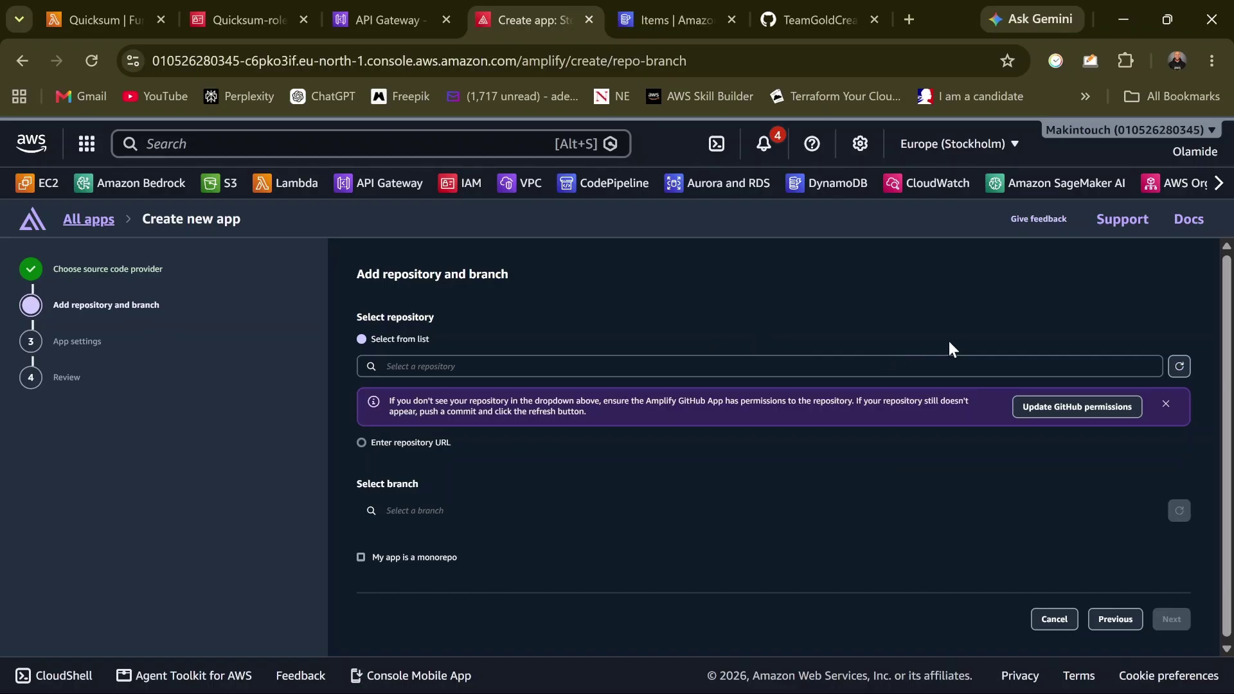
Select the TeamGoldCreatives/QUICKSUM-Web-App-on-AWS repository and its main branch for the new Amplify app
{"action": "left_click", "coordinate": [830, 364]}
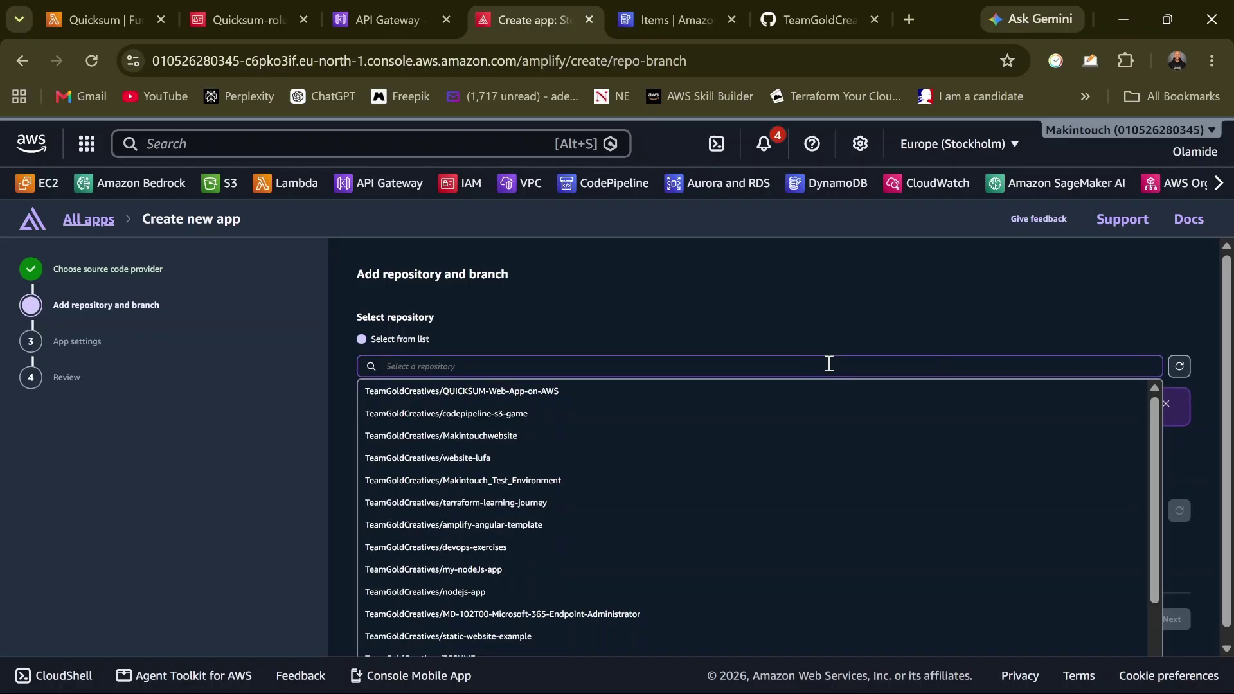
{"action": "left_click", "coordinate": [529, 394]}
{"action": "type", "text": "main"}
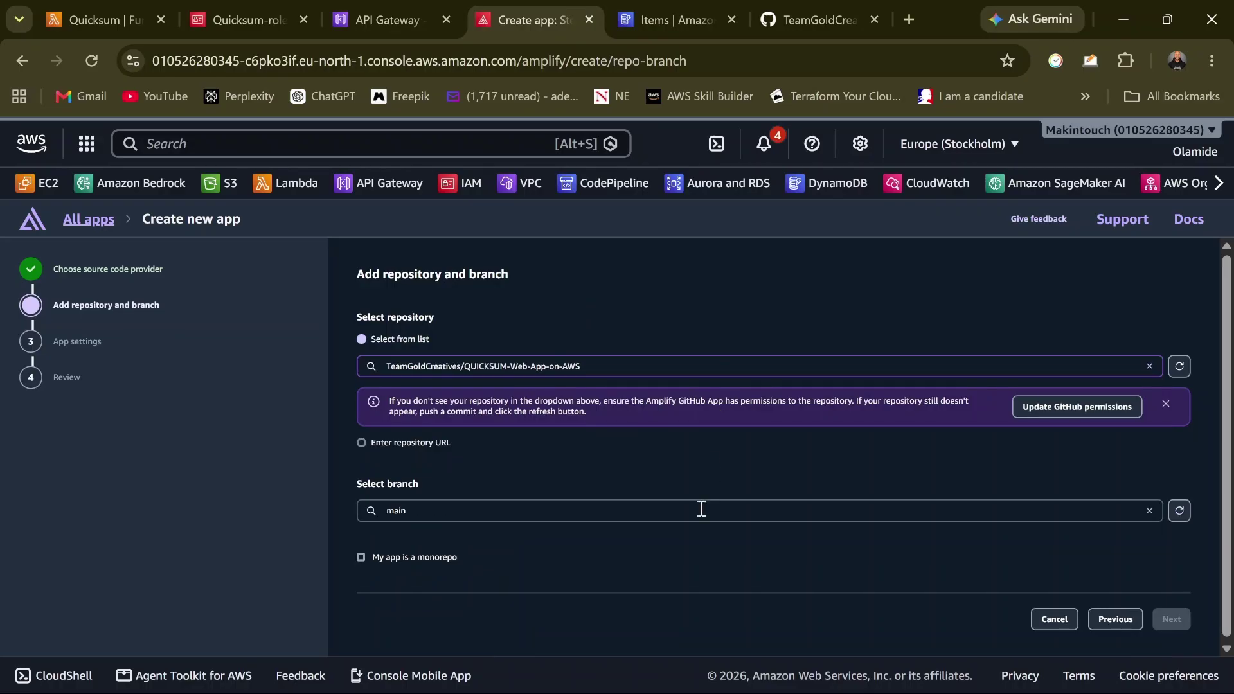
{"action": "left_click", "coordinate": [666, 548]}
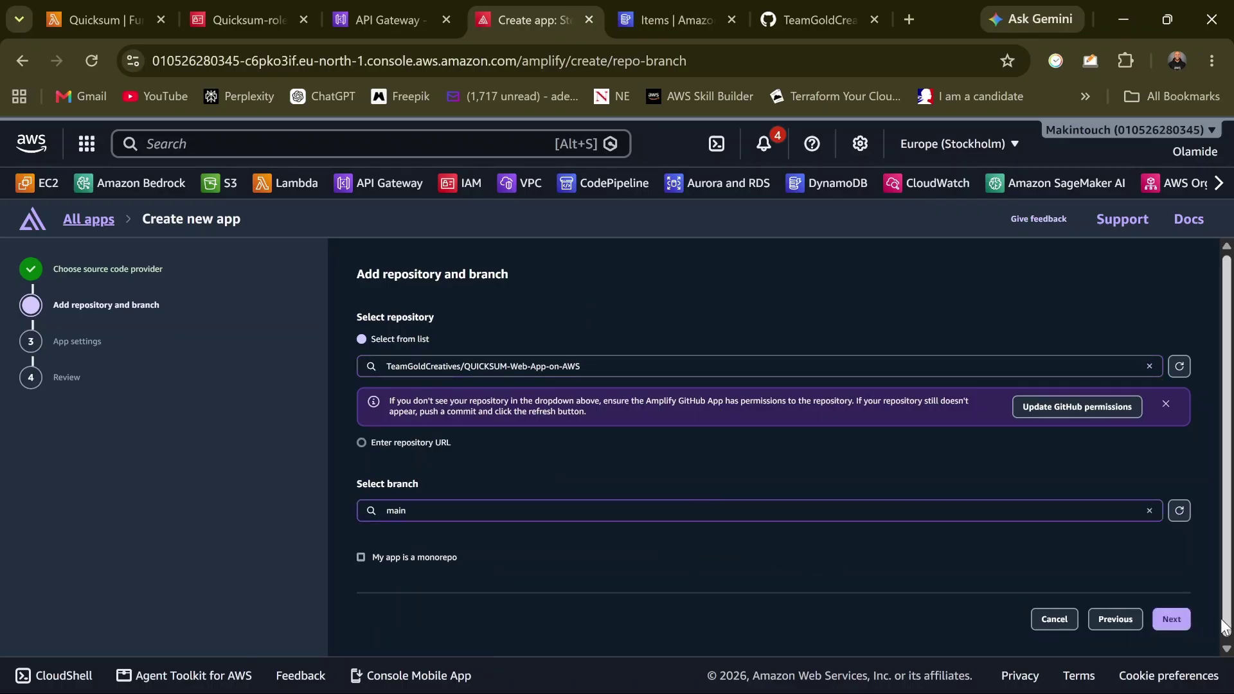
{"action": "left_click", "coordinate": [1172, 620]}
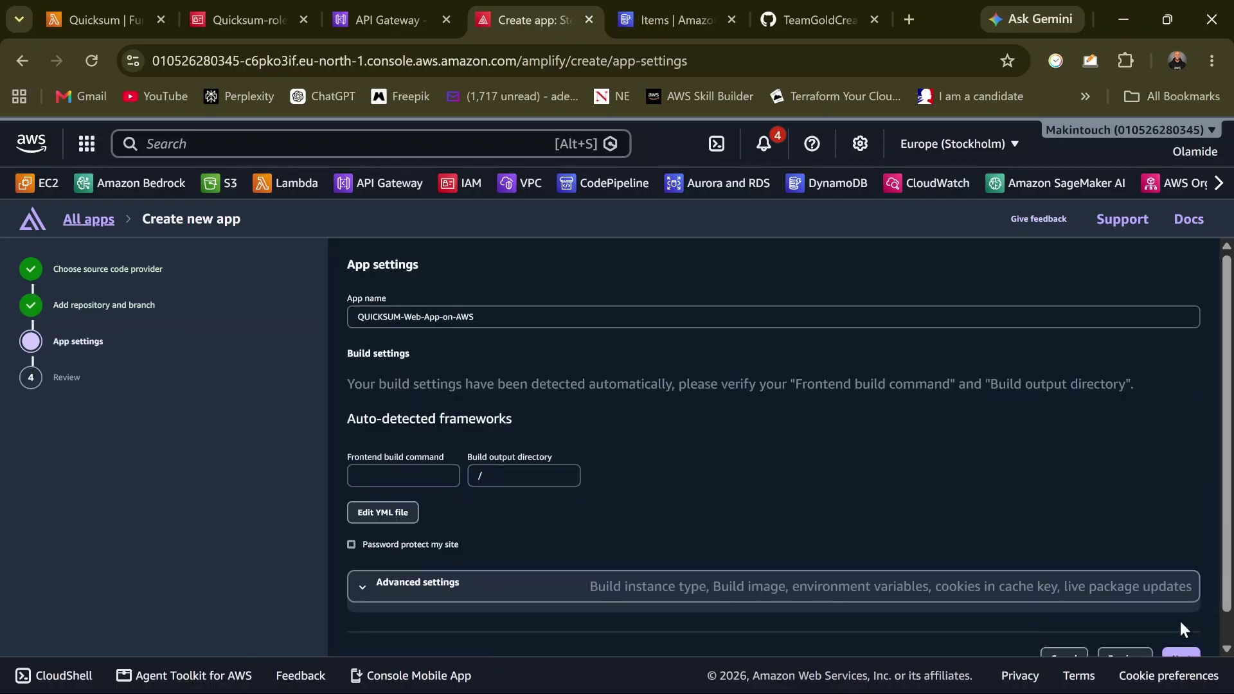
Accept the default app settings for QUICKSUM-Web-App-on-AWS, then save and deploy the app
{"action": "scroll", "coordinate": [810, 440], "scroll_direction": "down", "scroll_amount": 1}
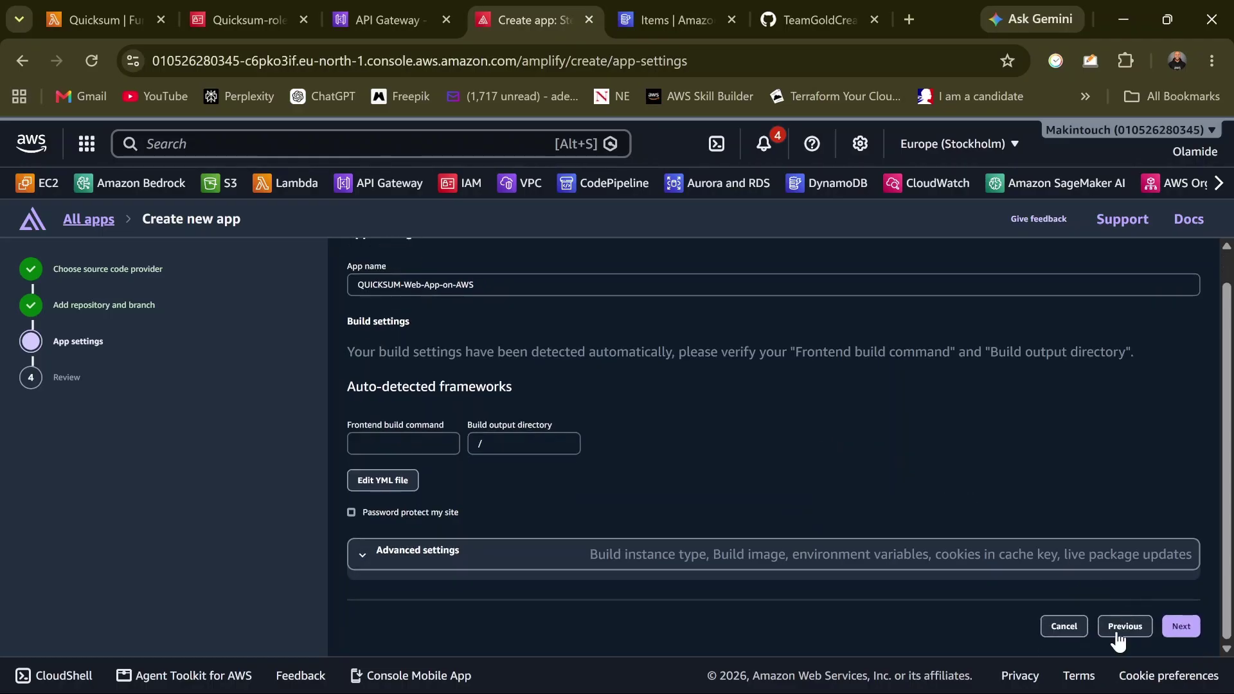
{"action": "left_click", "coordinate": [1182, 625]}
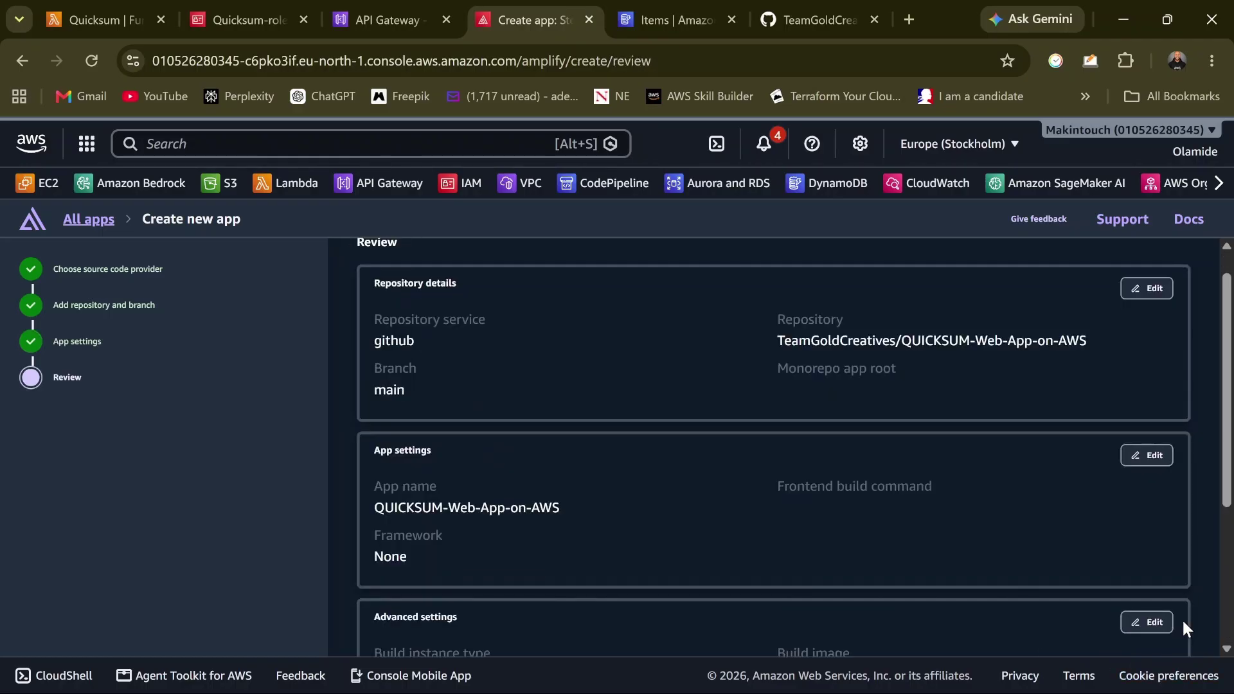
{"action": "scroll", "coordinate": [1177, 616], "scroll_direction": "down", "scroll_amount": 4}
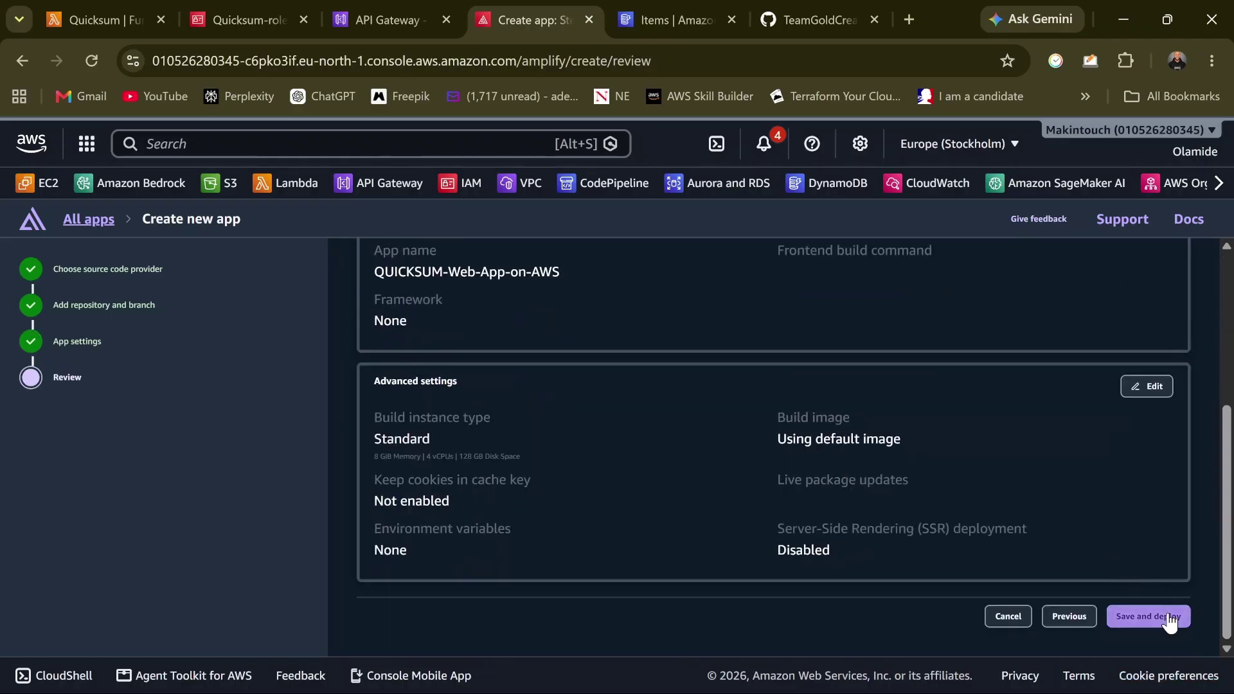
{"action": "left_click", "coordinate": [1169, 617]}
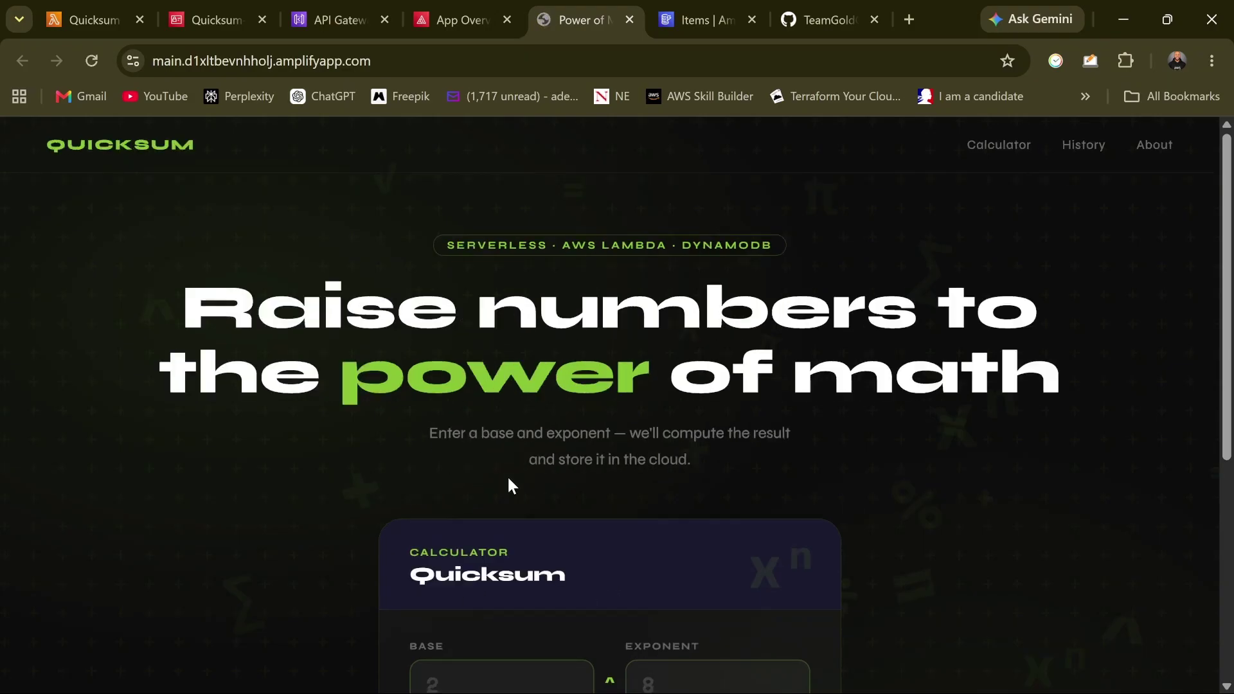
Calculate base 5 with exponent 3 in the deployed Quicksum web app
{"action": "scroll", "coordinate": [654, 493], "scroll_direction": "down", "scroll_amount": 2}
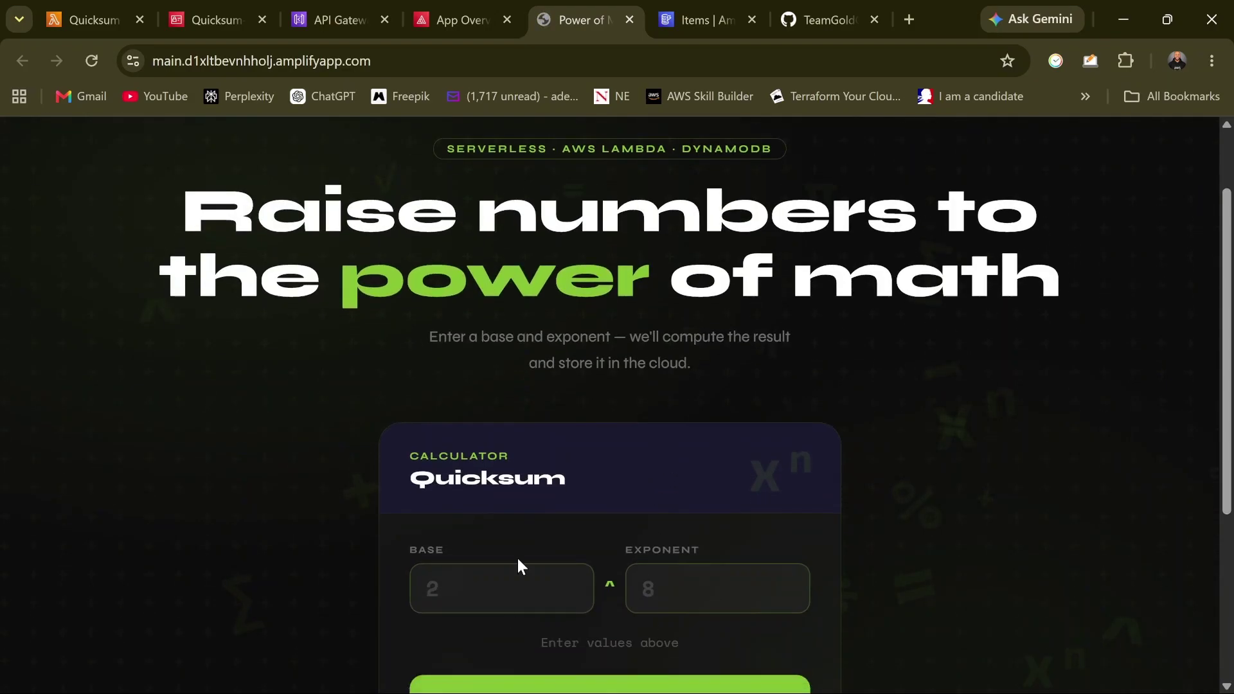
{"action": "scroll", "coordinate": [538, 485], "scroll_direction": "down", "scroll_amount": 3}
{"action": "left_click", "coordinate": [450, 384]}
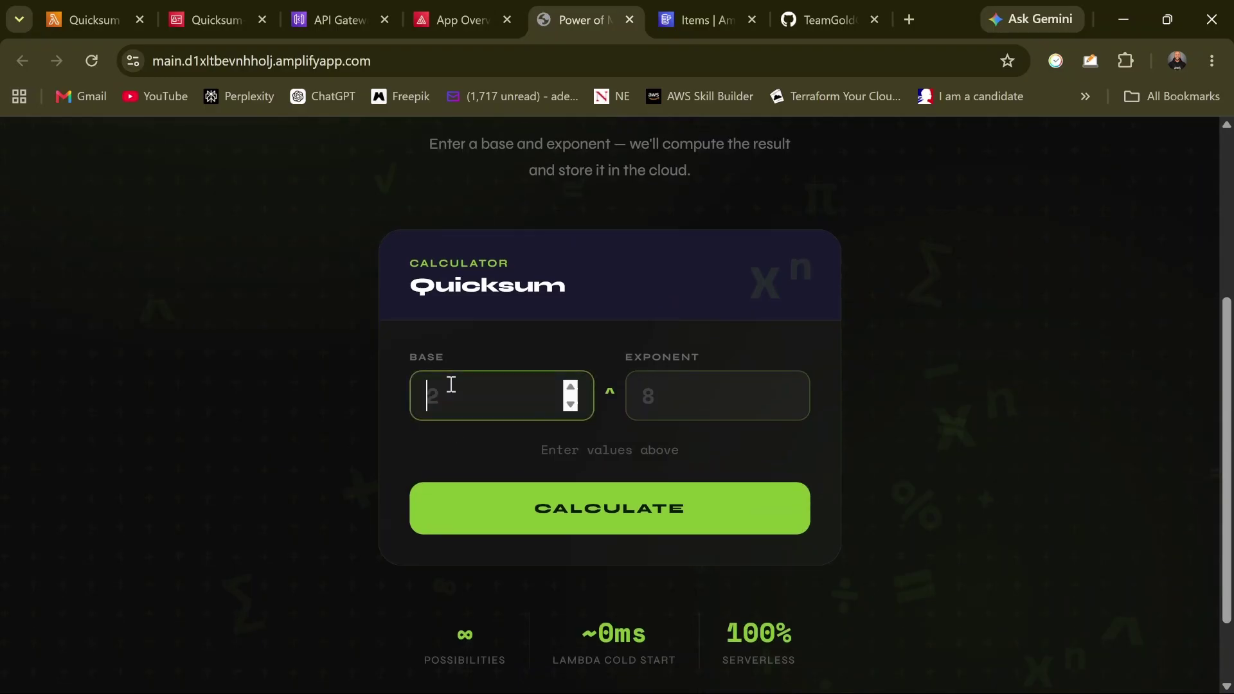
{"action": "type", "text": "5"}
{"action": "left_click", "coordinate": [647, 393]}
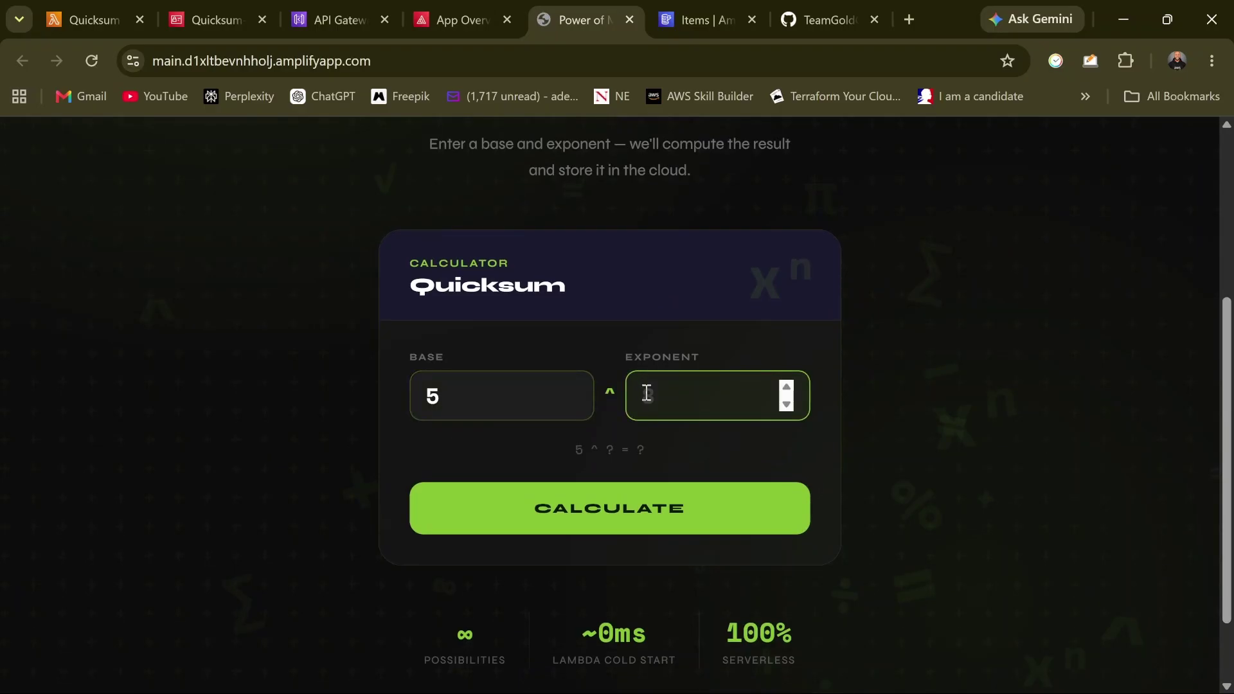
{"action": "type", "text": "3"}
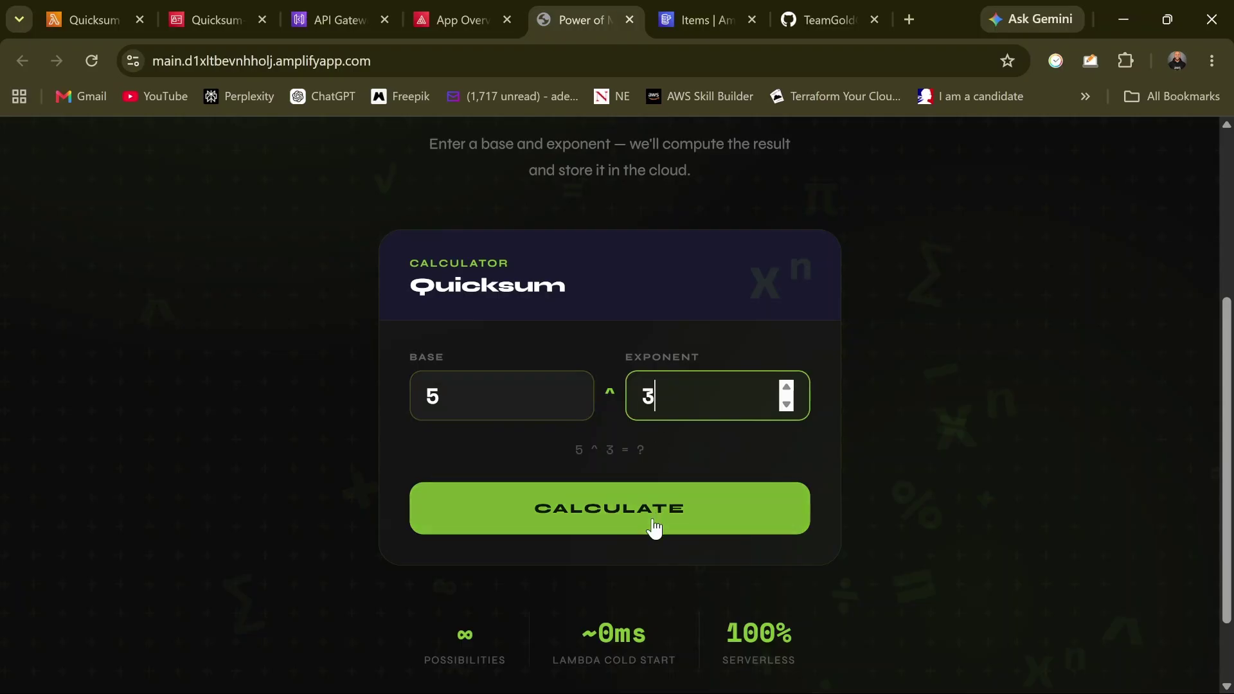
{"action": "left_click", "coordinate": [654, 526]}
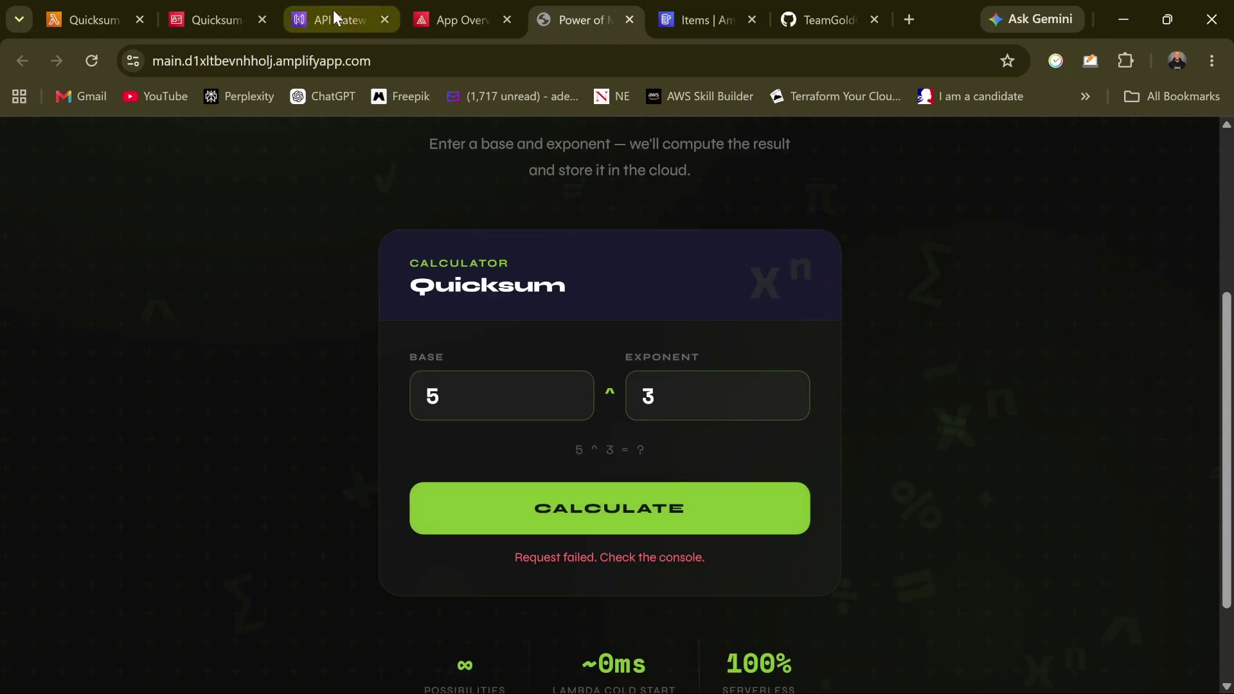
Check the quicksum-Api POST method page in API Gateway and retry the calculation in the Quicksum web app
{"action": "key", "text": "ctrl+3"}
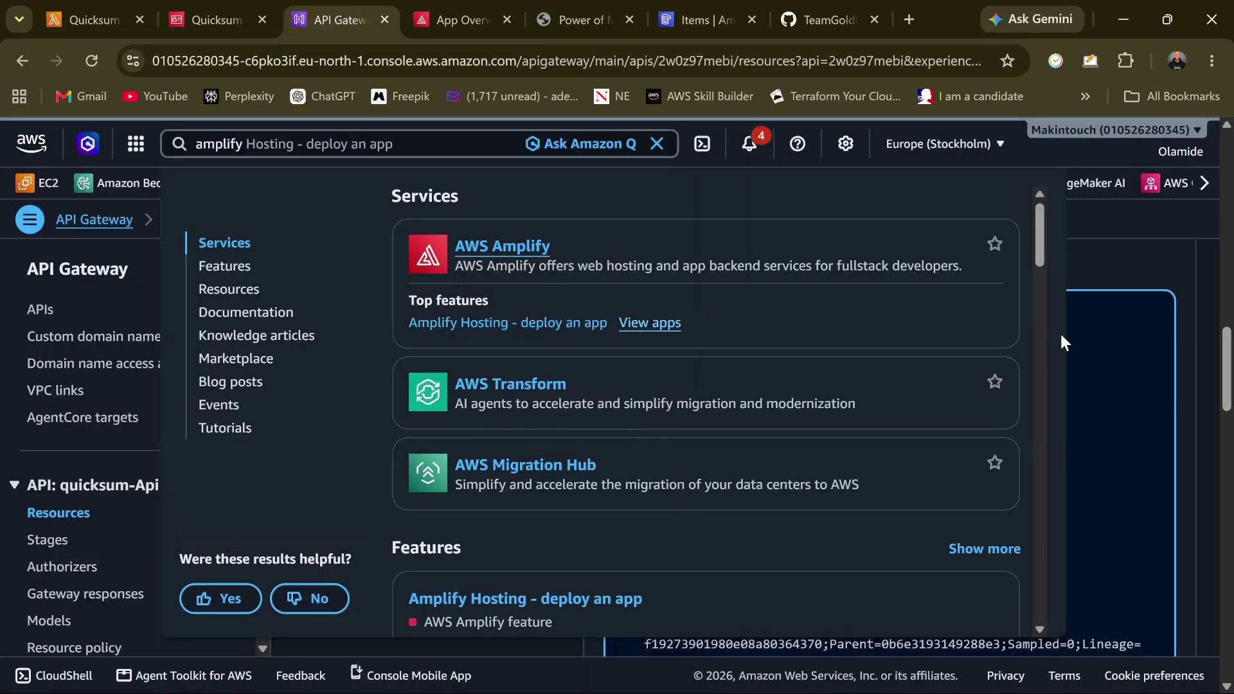
{"action": "left_click", "coordinate": [1113, 350]}
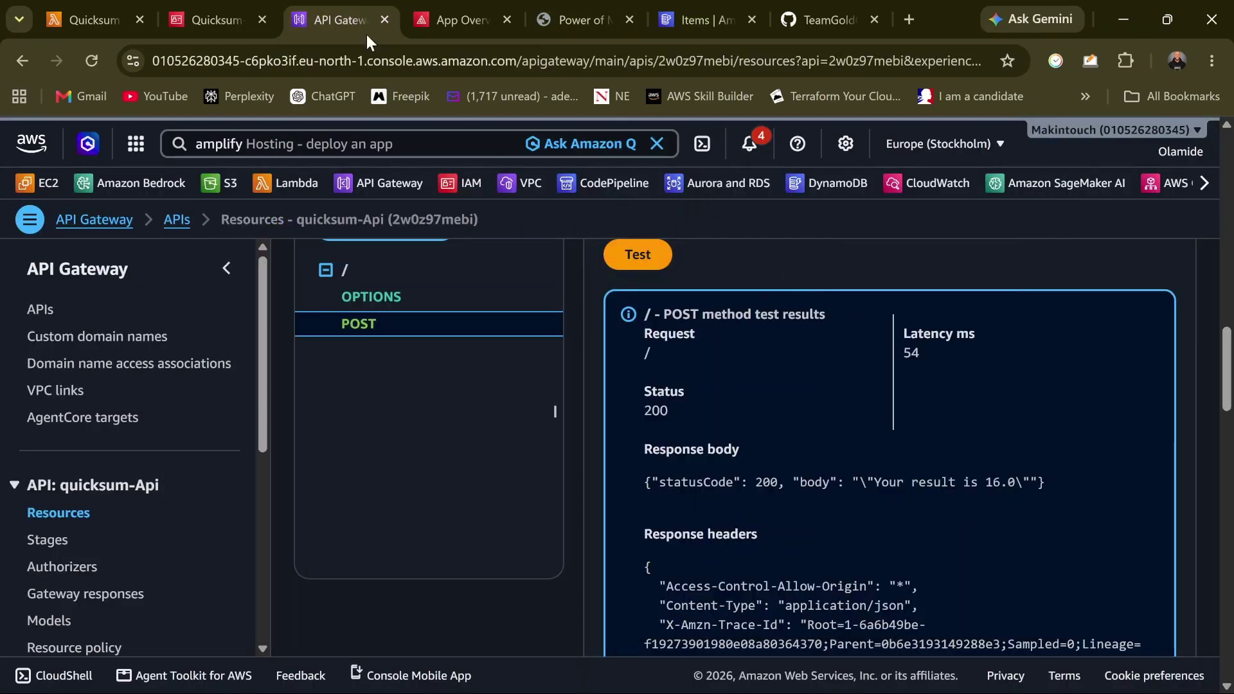
{"action": "left_click", "coordinate": [576, 18]}
{"action": "left_click", "coordinate": [636, 516]}
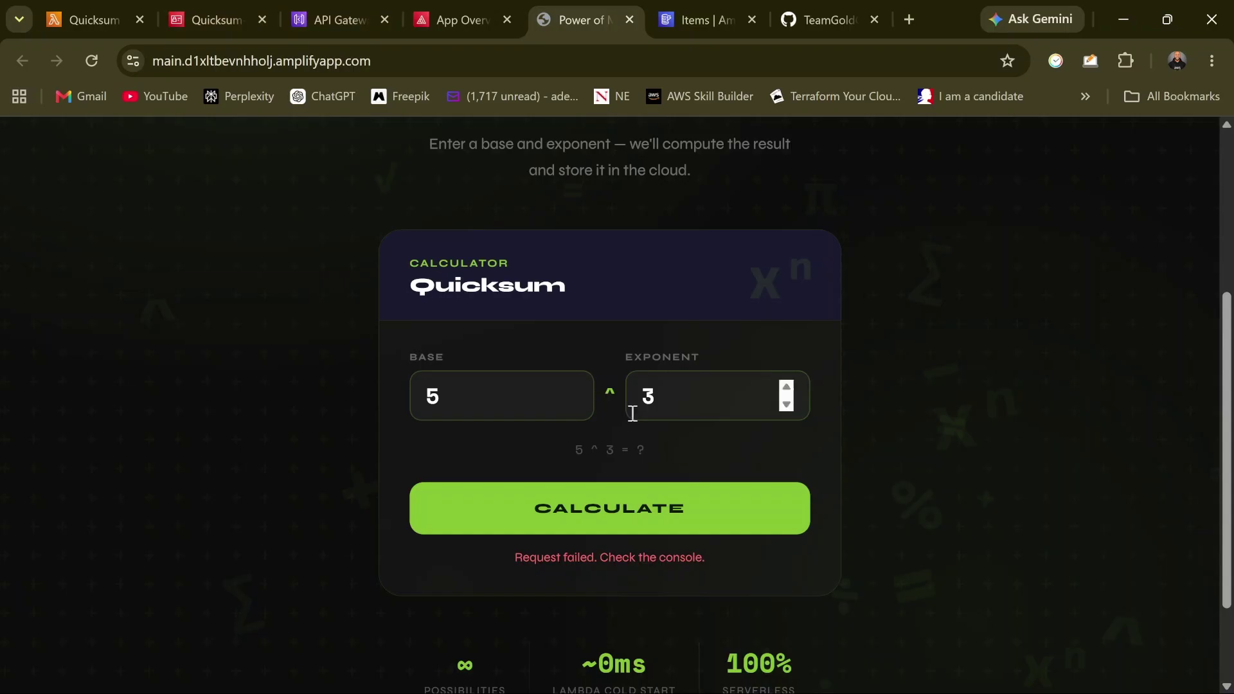
{"action": "left_click", "coordinate": [650, 524]}
Open index.html in the QUICKSUM-Web-App-on-AWS GitHub repository for editing
{"action": "left_click", "coordinate": [823, 5]}
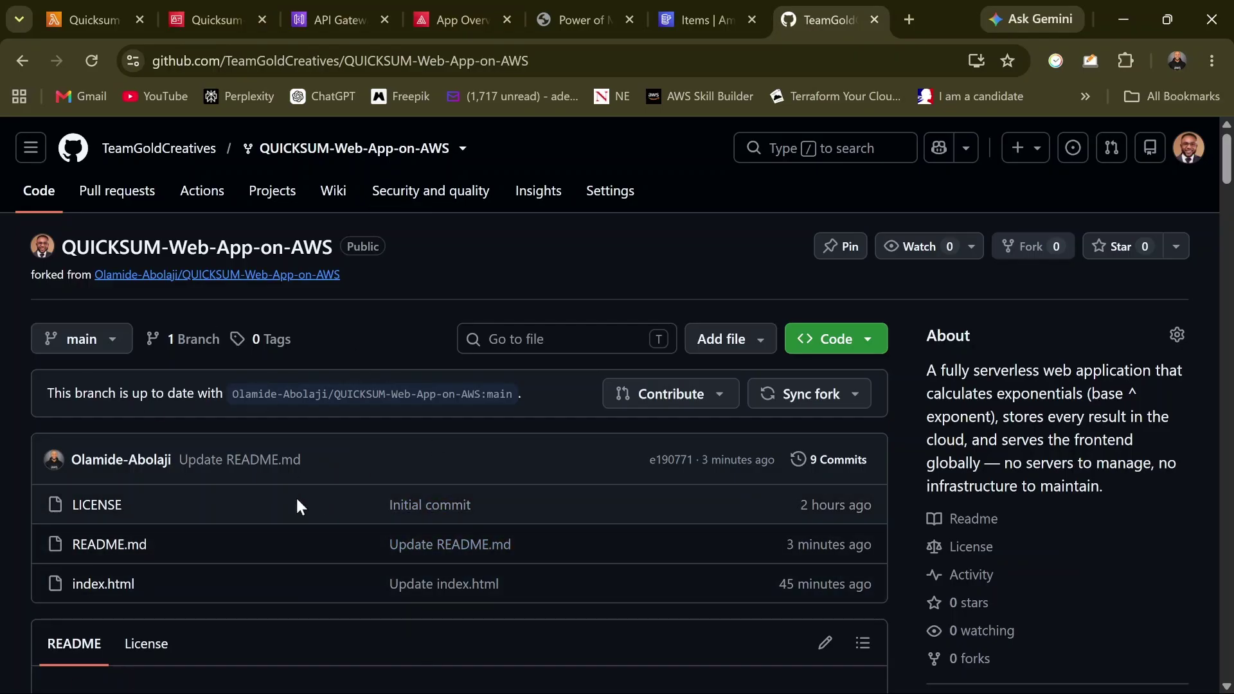
{"action": "left_click", "coordinate": [566, 14]}
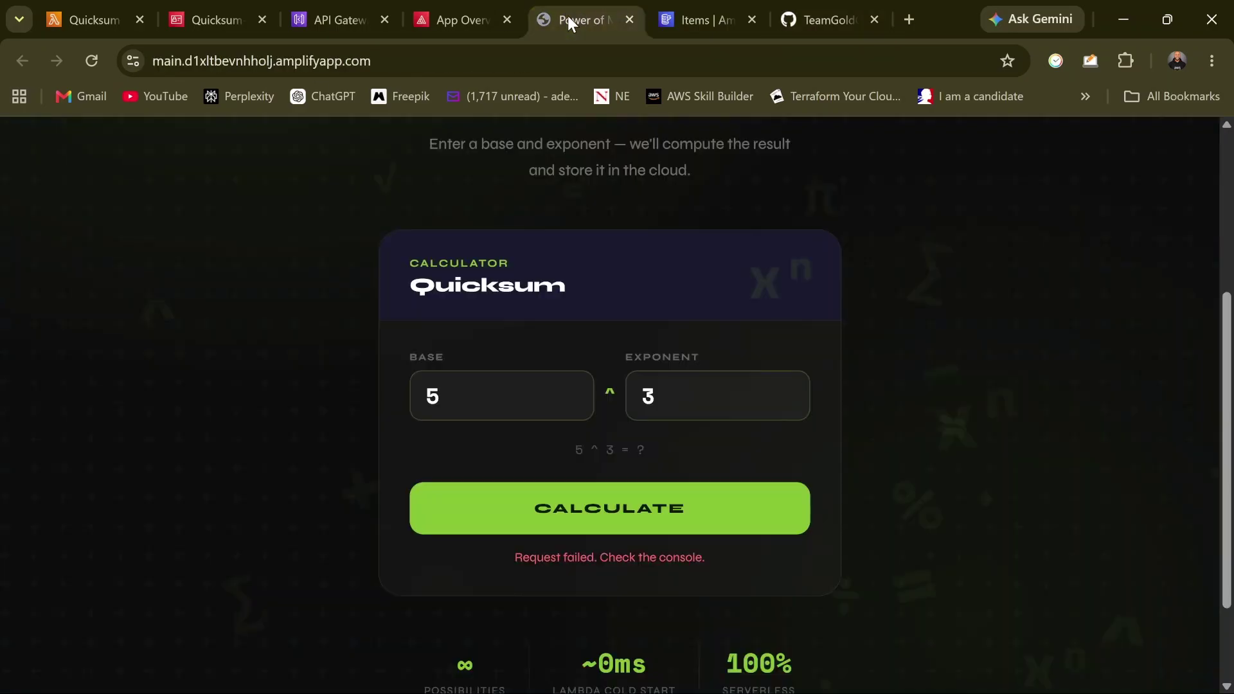
{"action": "left_click", "coordinate": [826, 14]}
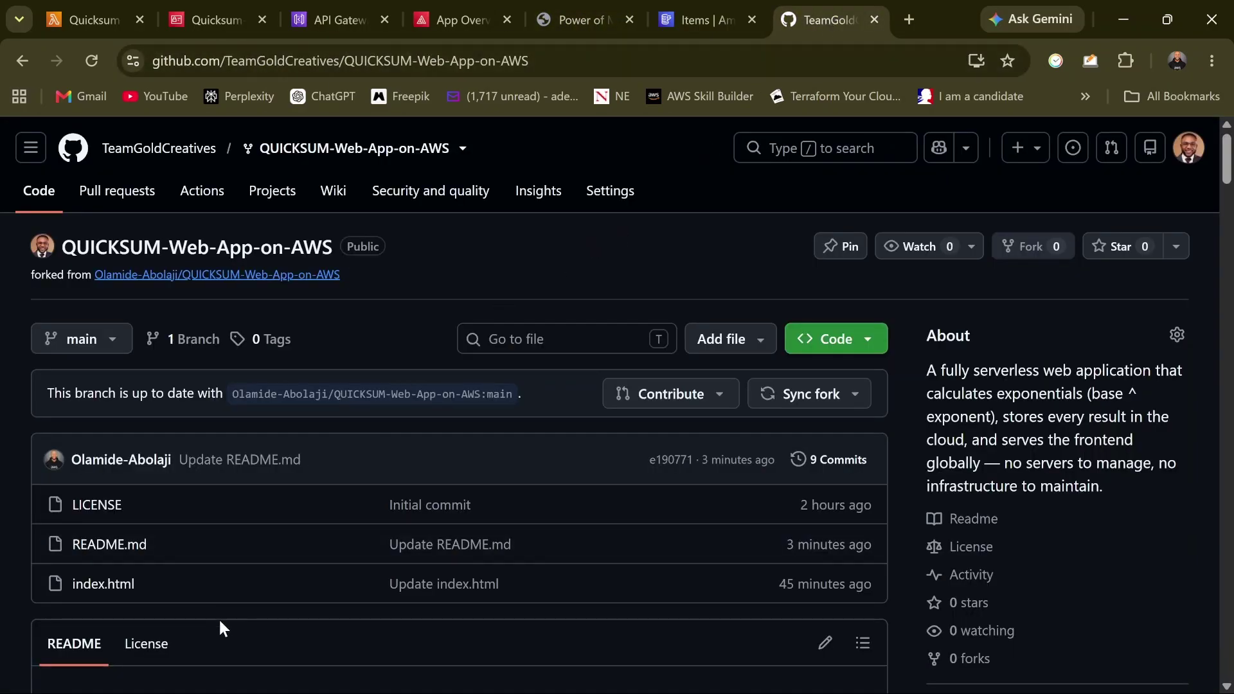
{"action": "left_click", "coordinate": [114, 595]}
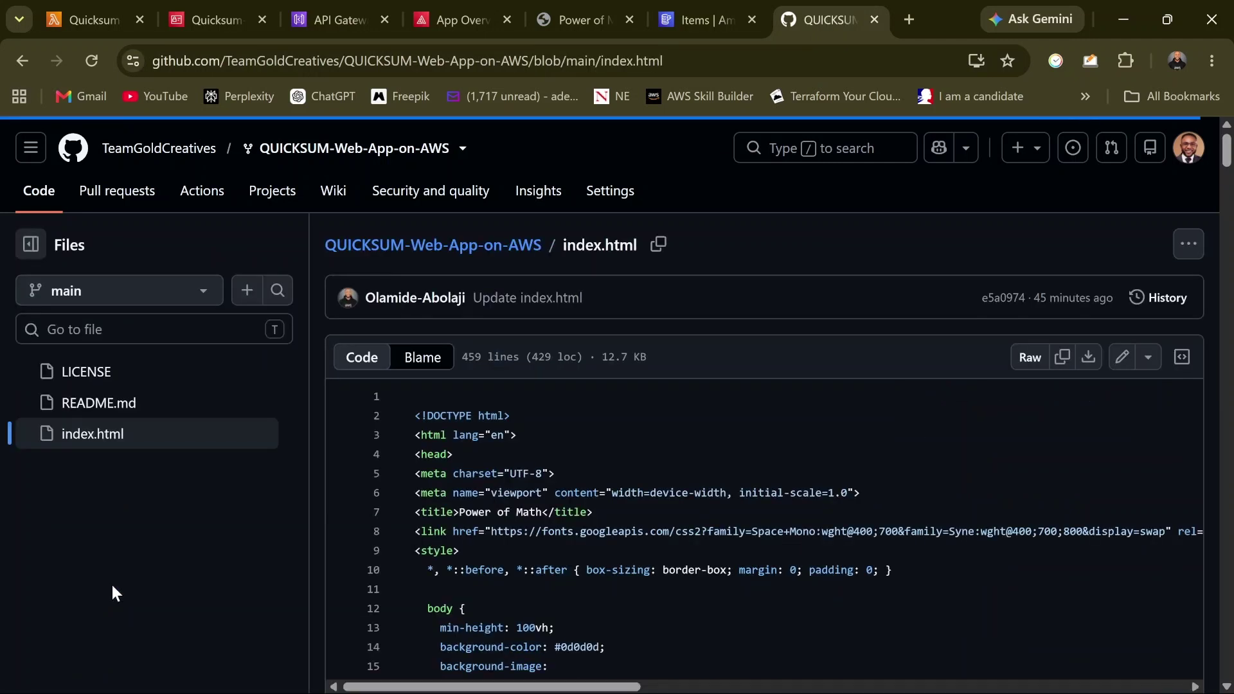
{"action": "left_click", "coordinate": [1120, 366]}
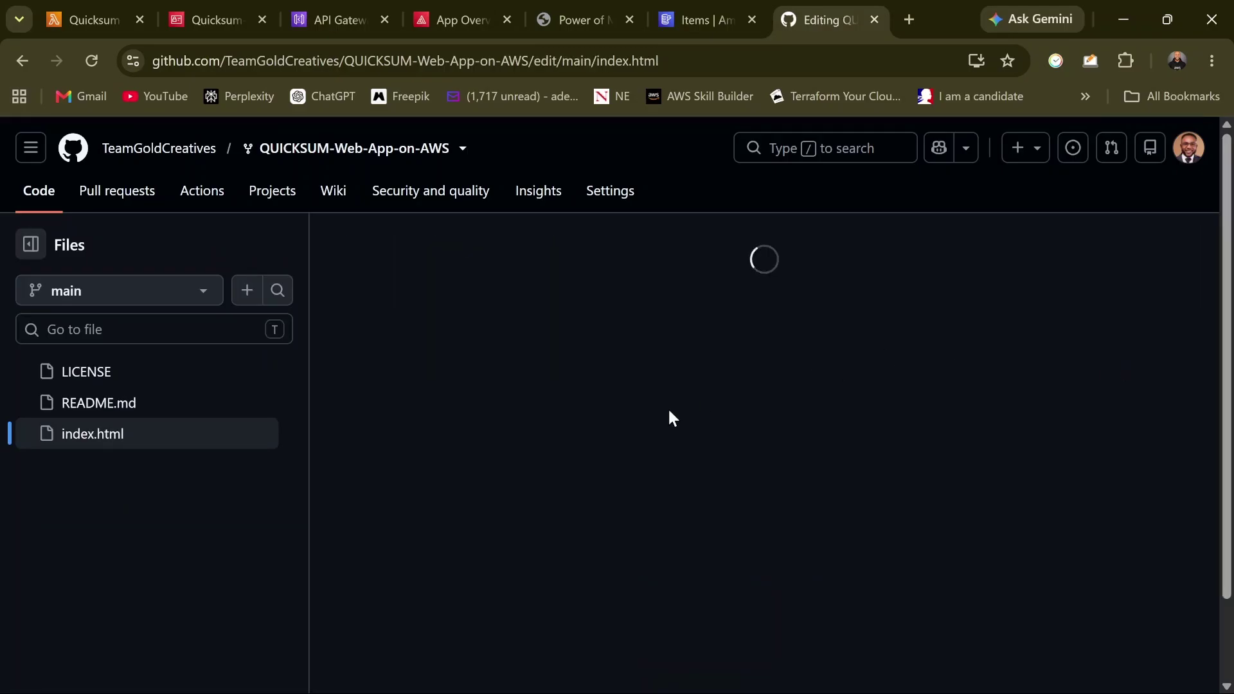
{"action": "scroll", "coordinate": [668, 463], "scroll_direction": "down", "scroll_amount": 20}
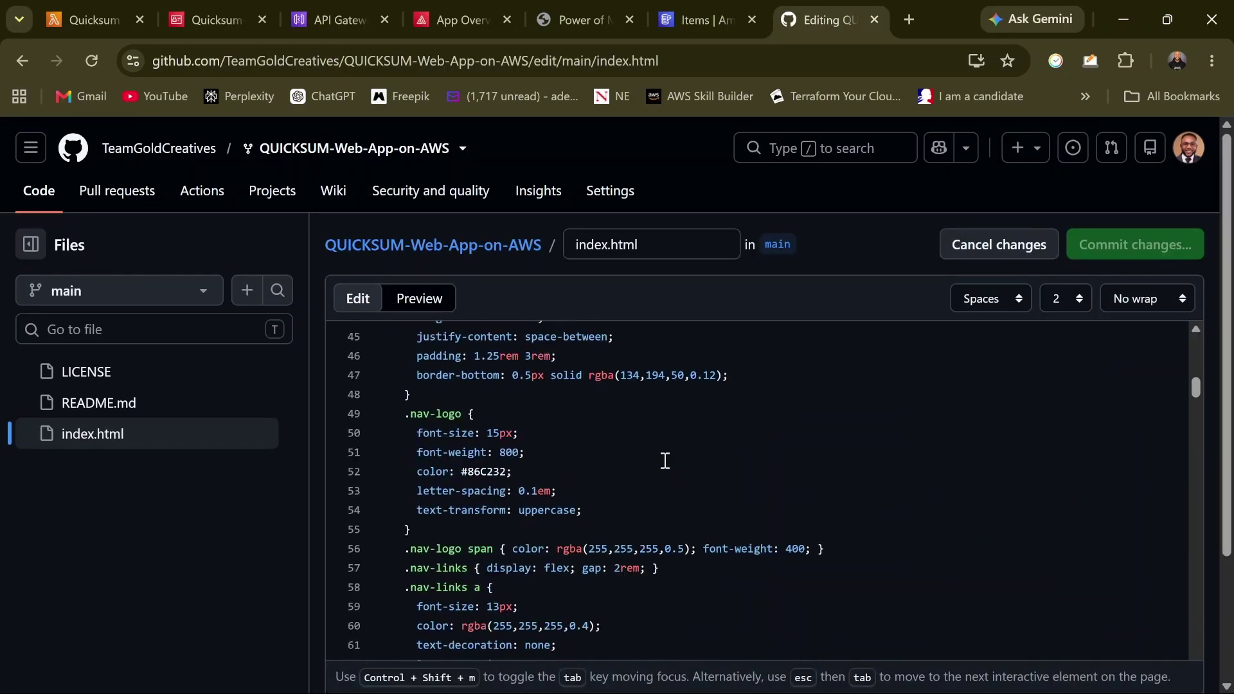
{"action": "scroll", "coordinate": [681, 482], "scroll_direction": "down", "scroll_amount": 20}
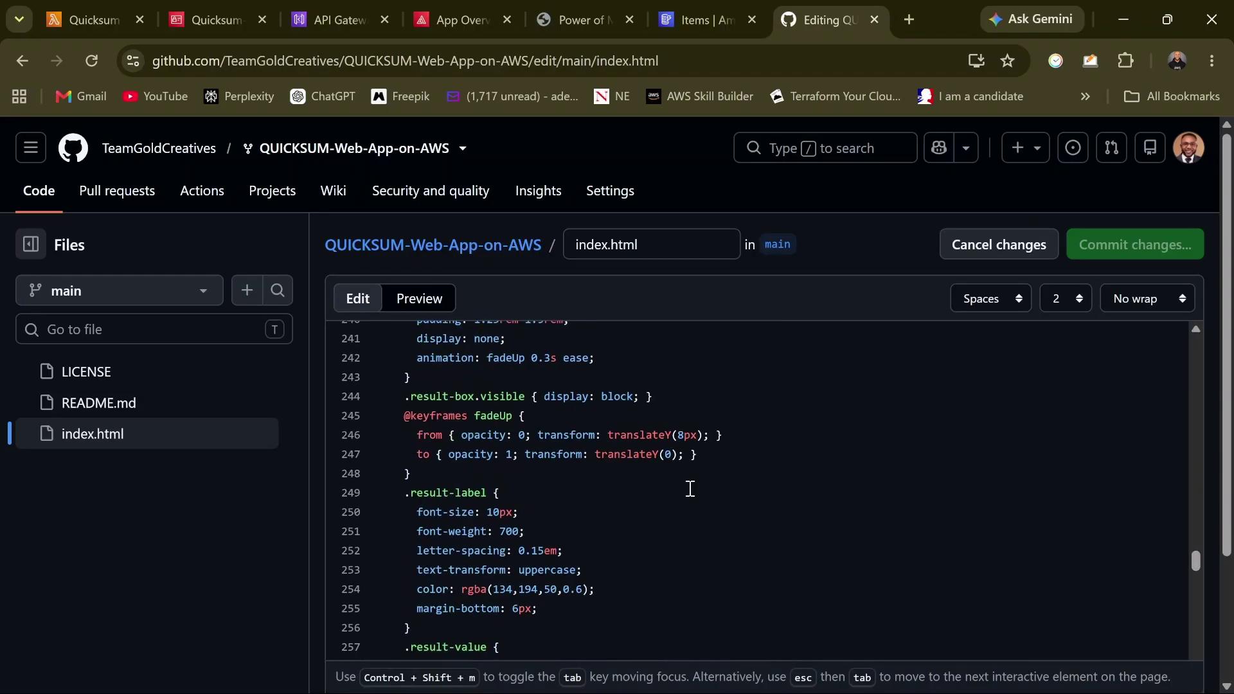
{"action": "scroll", "coordinate": [695, 486], "scroll_direction": "down", "scroll_amount": 20}
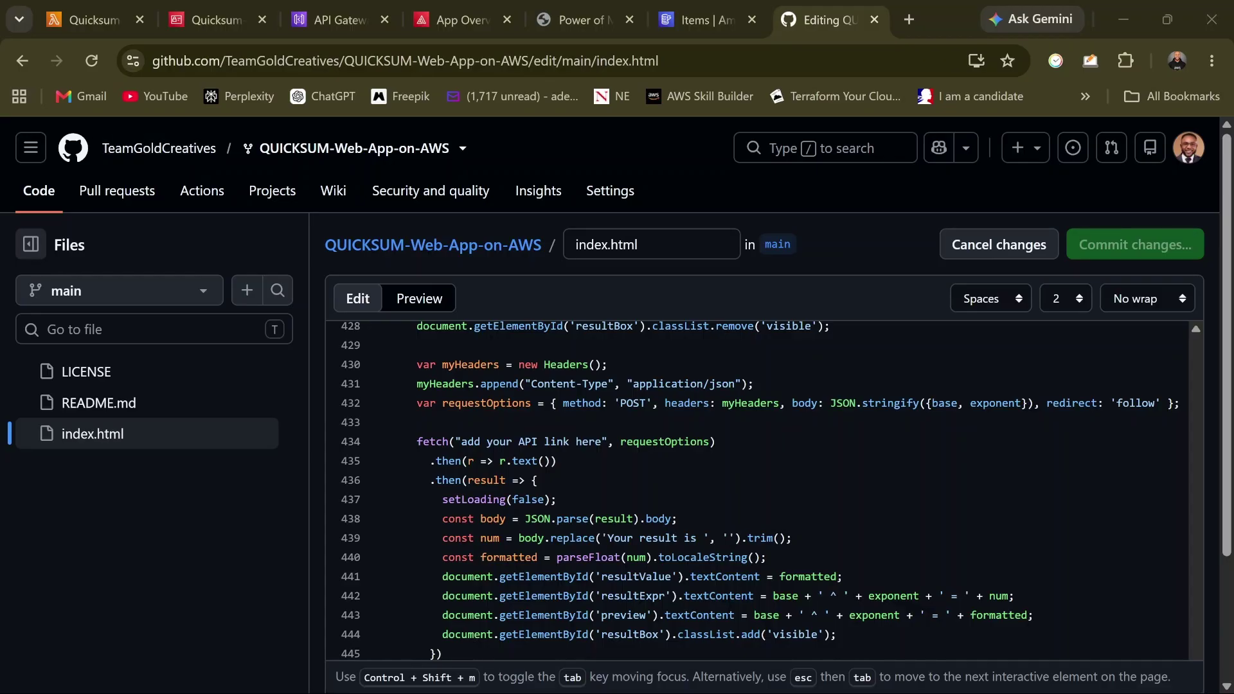
{"action": "left_click", "coordinate": [461, 441]}
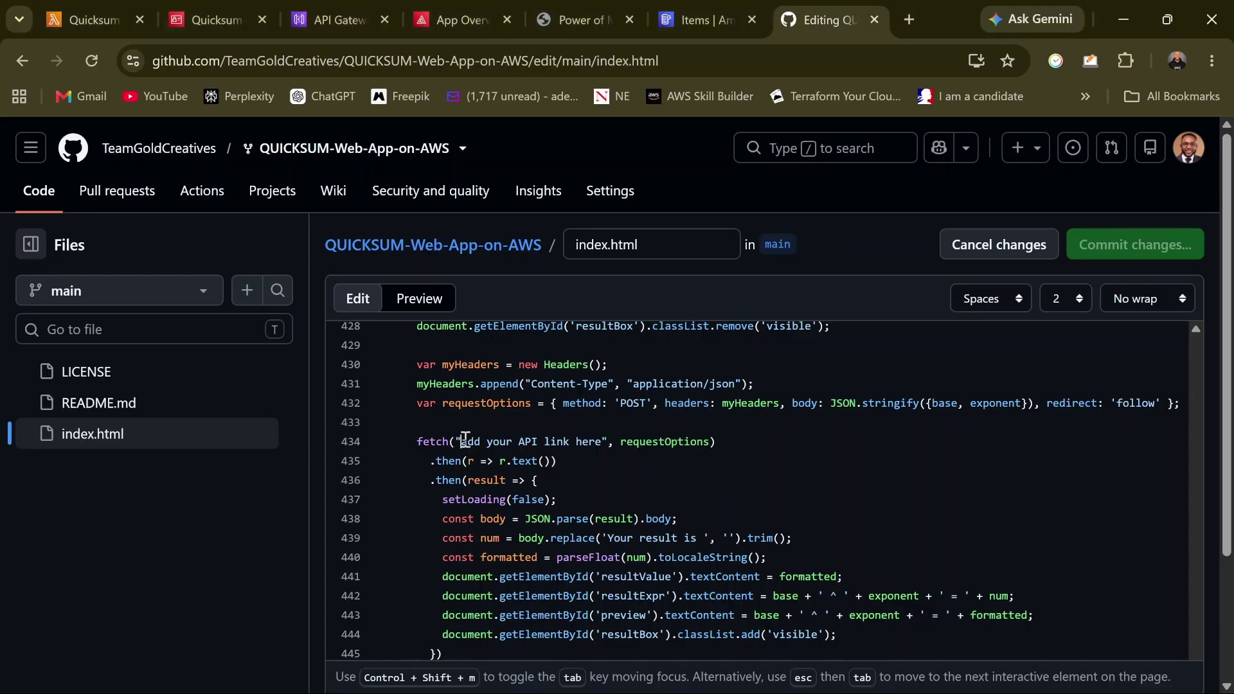
{"action": "left_click_drag", "start_coordinate": [608, 444], "coordinate": [465, 443]}
{"action": "left_click", "coordinate": [605, 443]}
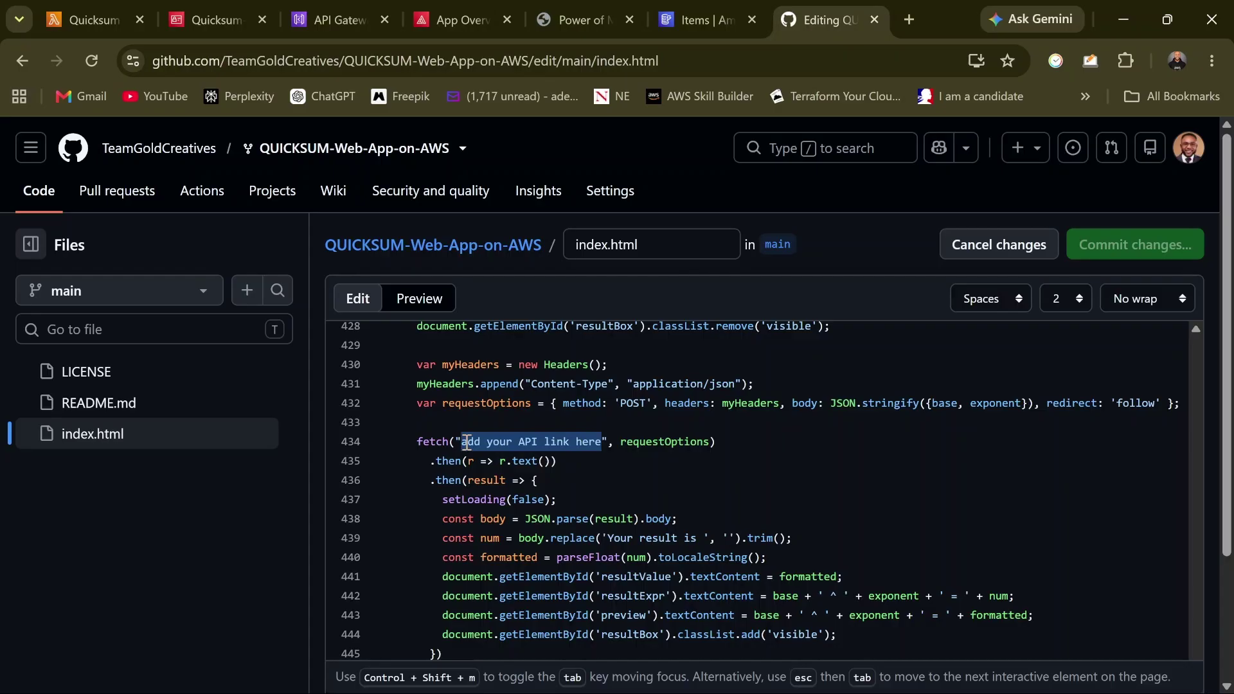
{"action": "type", "text": "https://2w0z97mebi.execute-api.eu-north-1.amazonaws.com/DEV"}
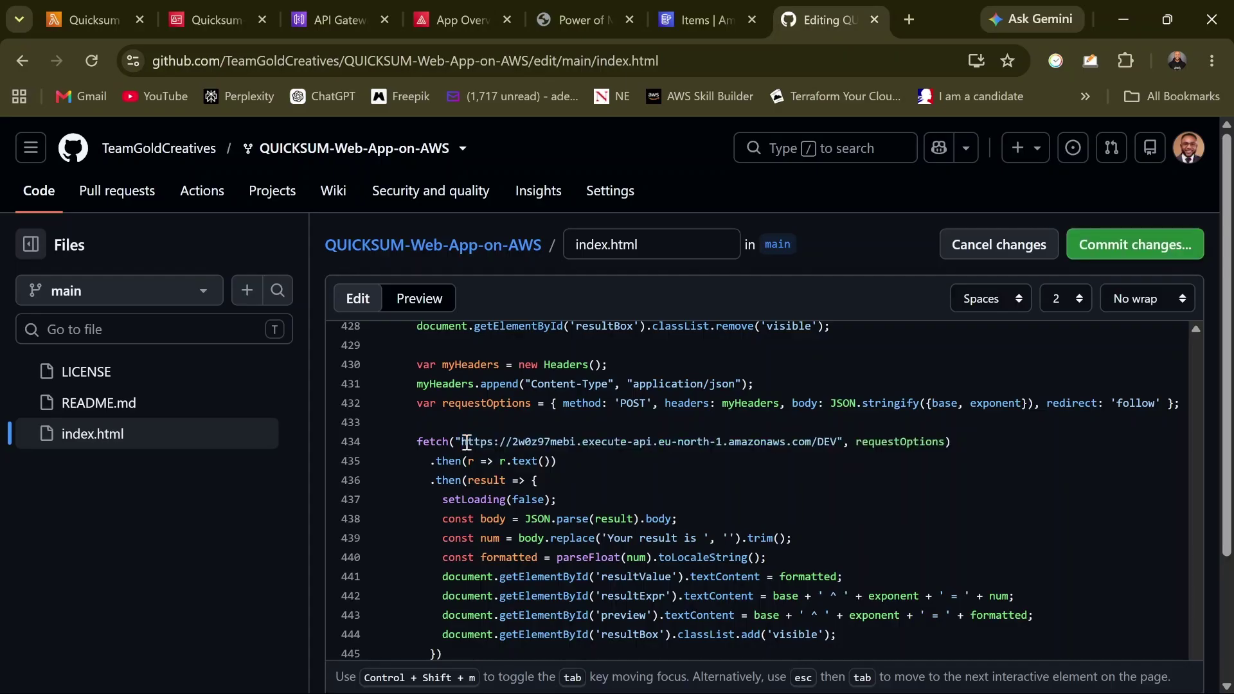
{"action": "left_click", "coordinate": [1160, 249]}
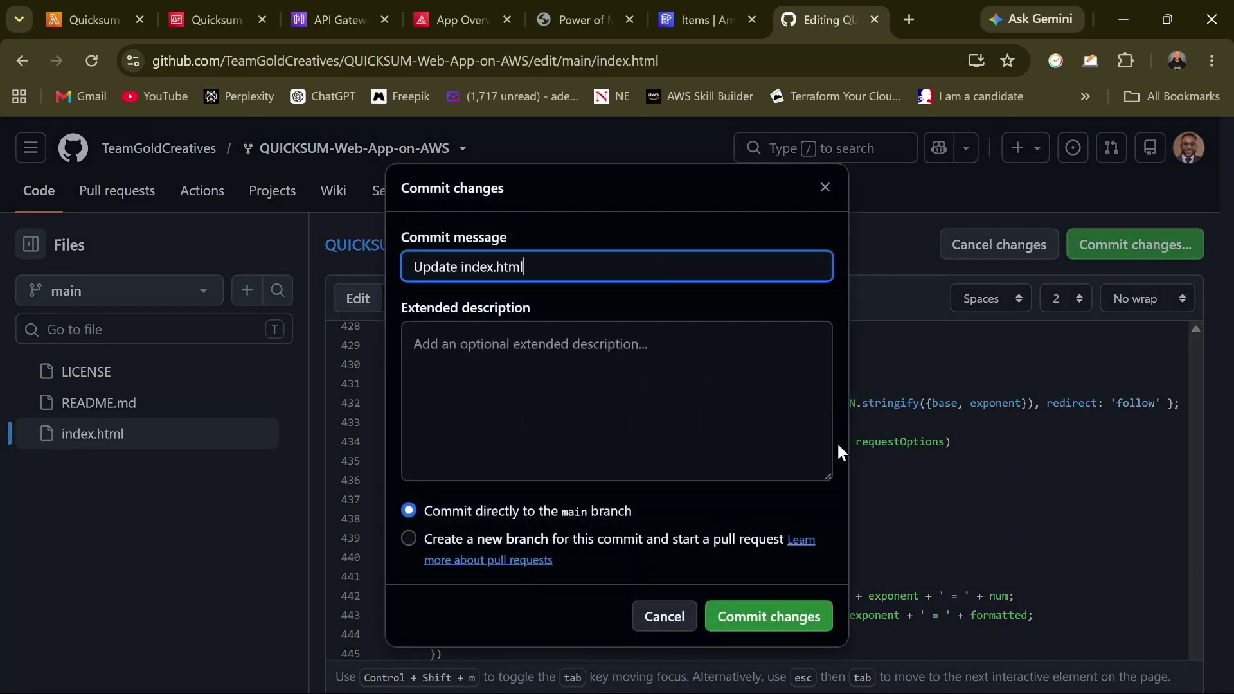
{"action": "left_click", "coordinate": [785, 618]}
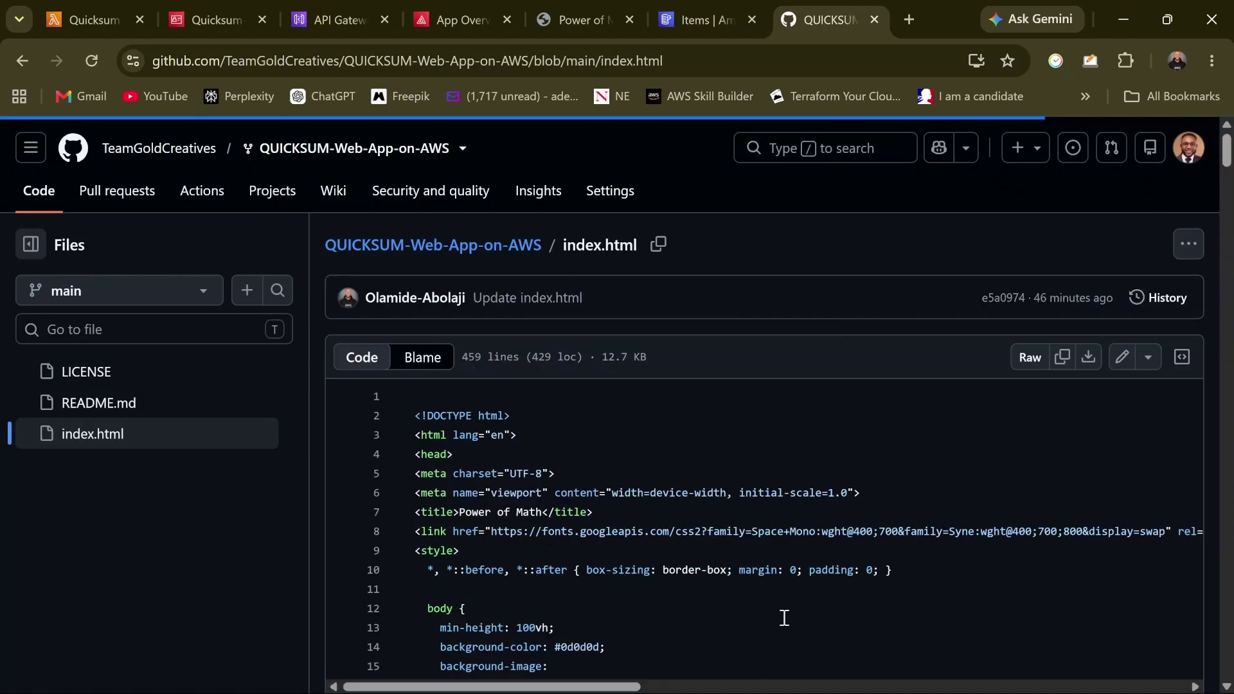
Close the old Quicksum web app page and reopen the main branch's deployed domain from the Amplify app overview
{"action": "left_click", "coordinate": [450, 16]}
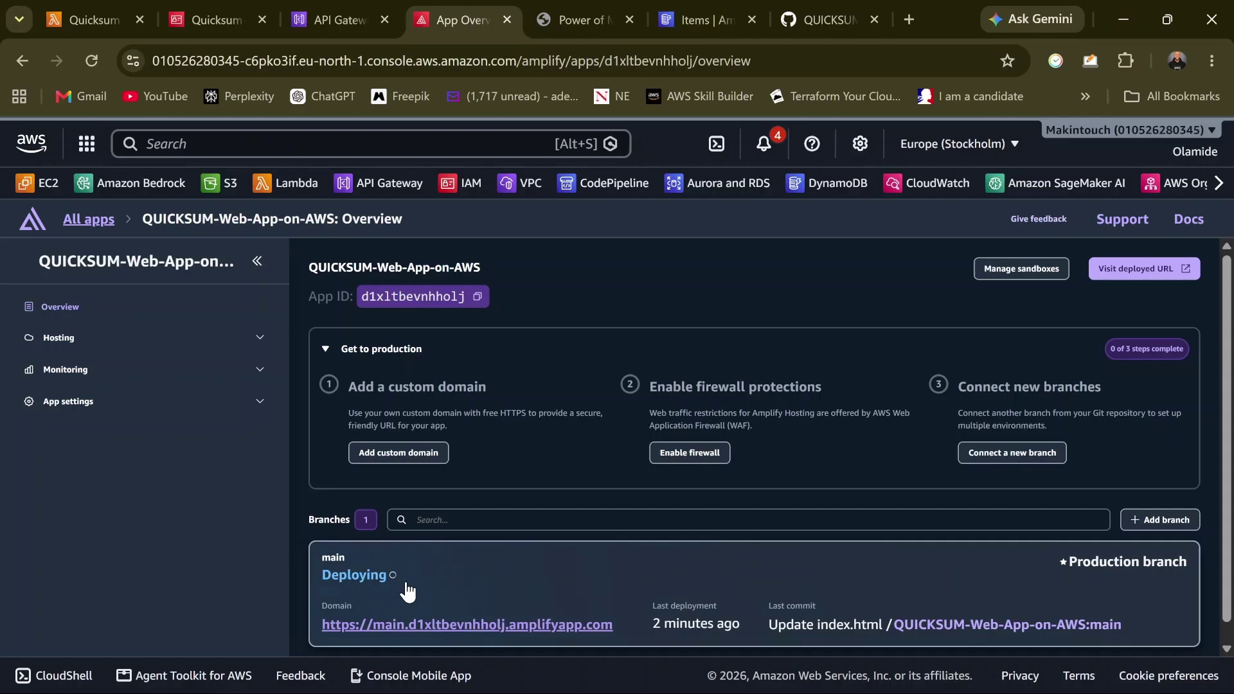
{"action": "middle_click", "coordinate": [568, 8]}
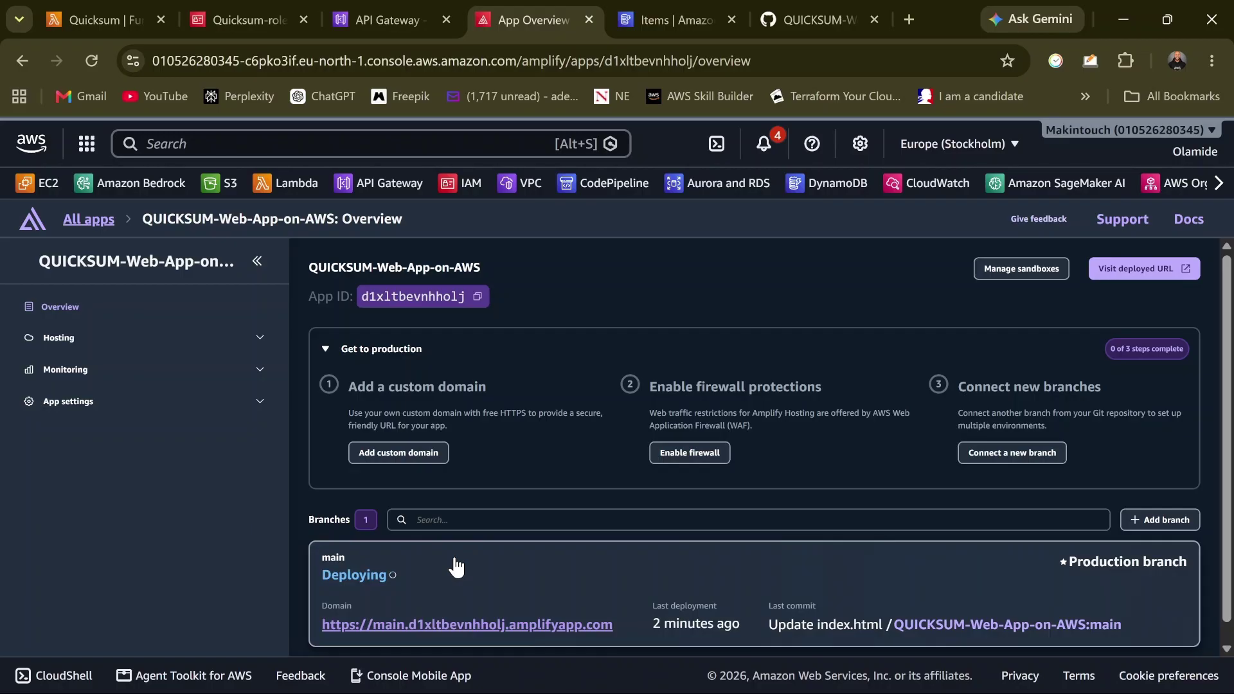
{"action": "left_click", "coordinate": [512, 627]}
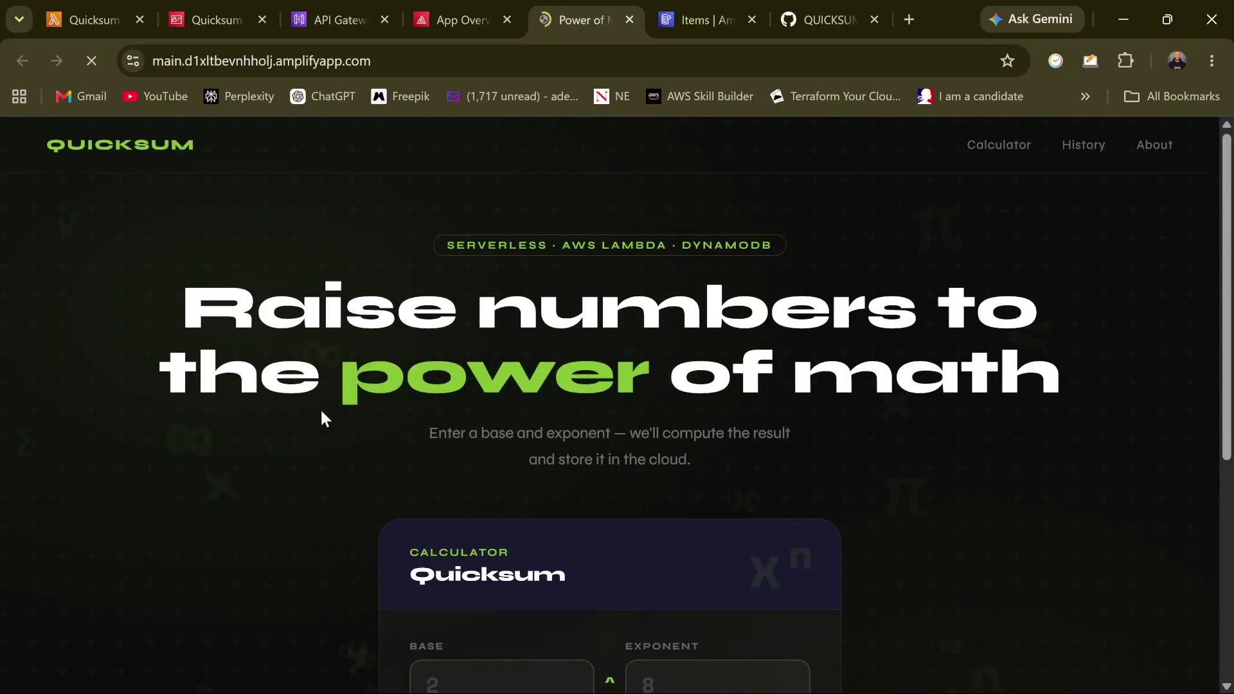
Calculate base 3 with exponent 4 in the redeployed Quicksum web app
{"action": "scroll", "coordinate": [435, 450], "scroll_direction": "down", "scroll_amount": 3}
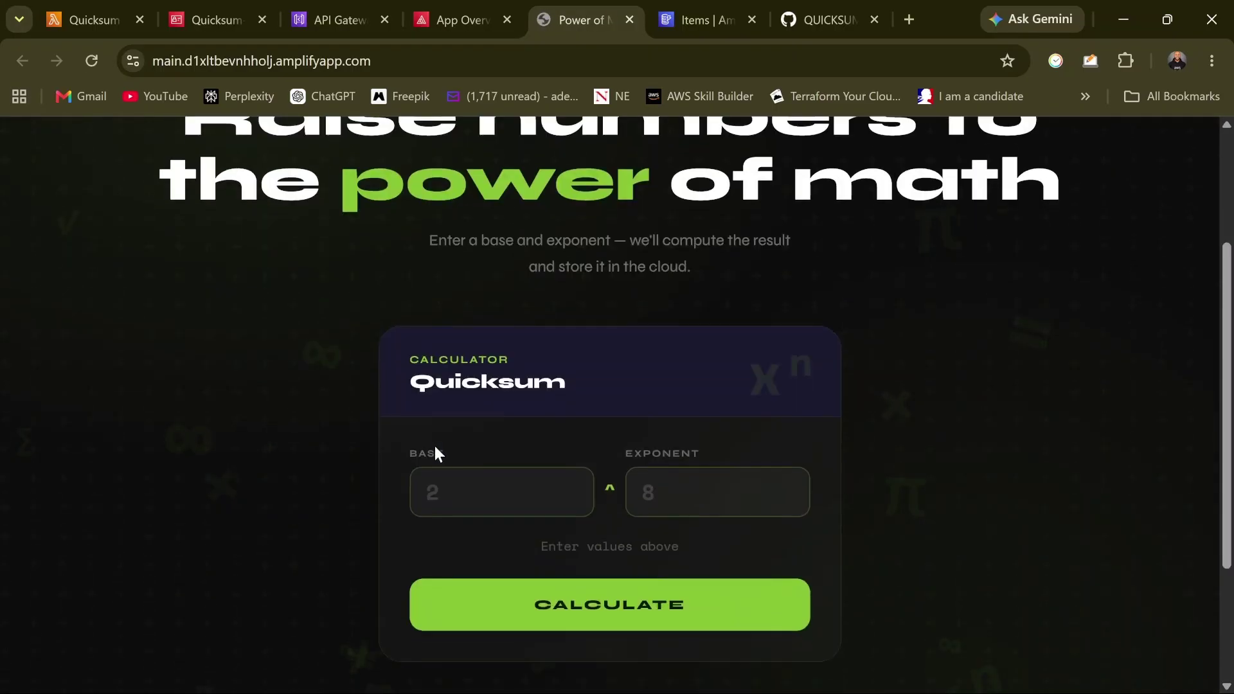
{"action": "left_click", "coordinate": [452, 473]}
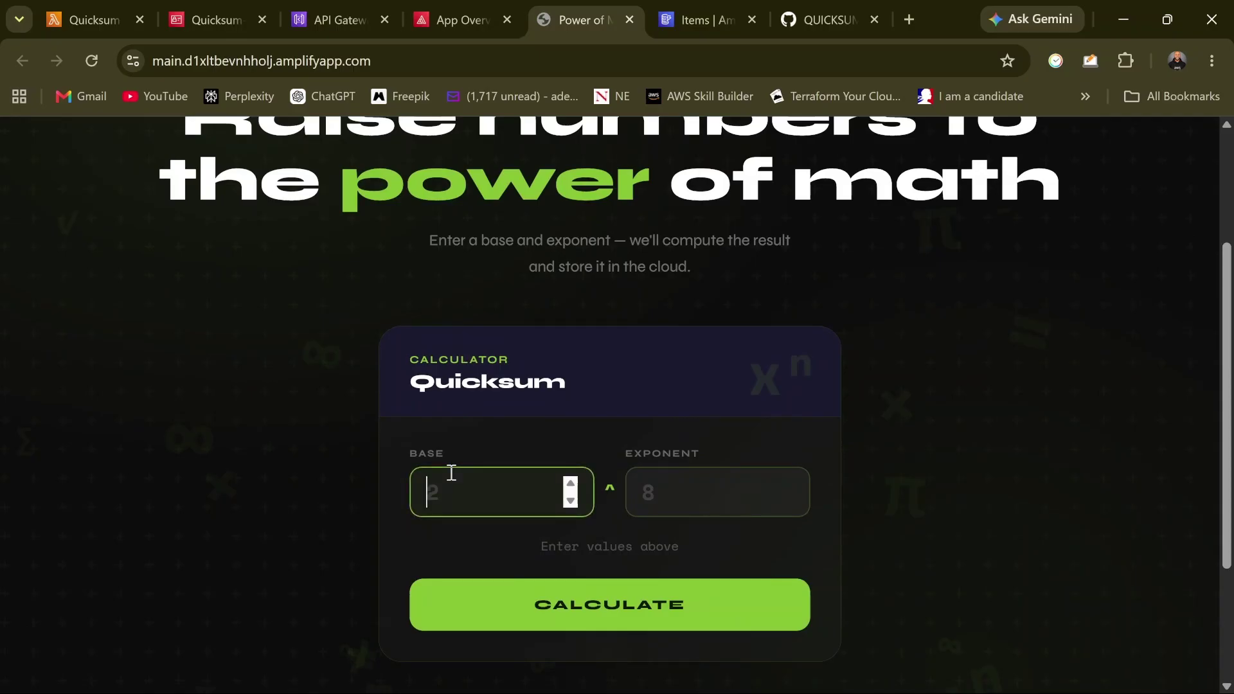
{"action": "type", "text": "3"}
{"action": "left_click", "coordinate": [667, 492]}
{"action": "type", "text": "4"}
{"action": "left_click", "coordinate": [619, 614]}
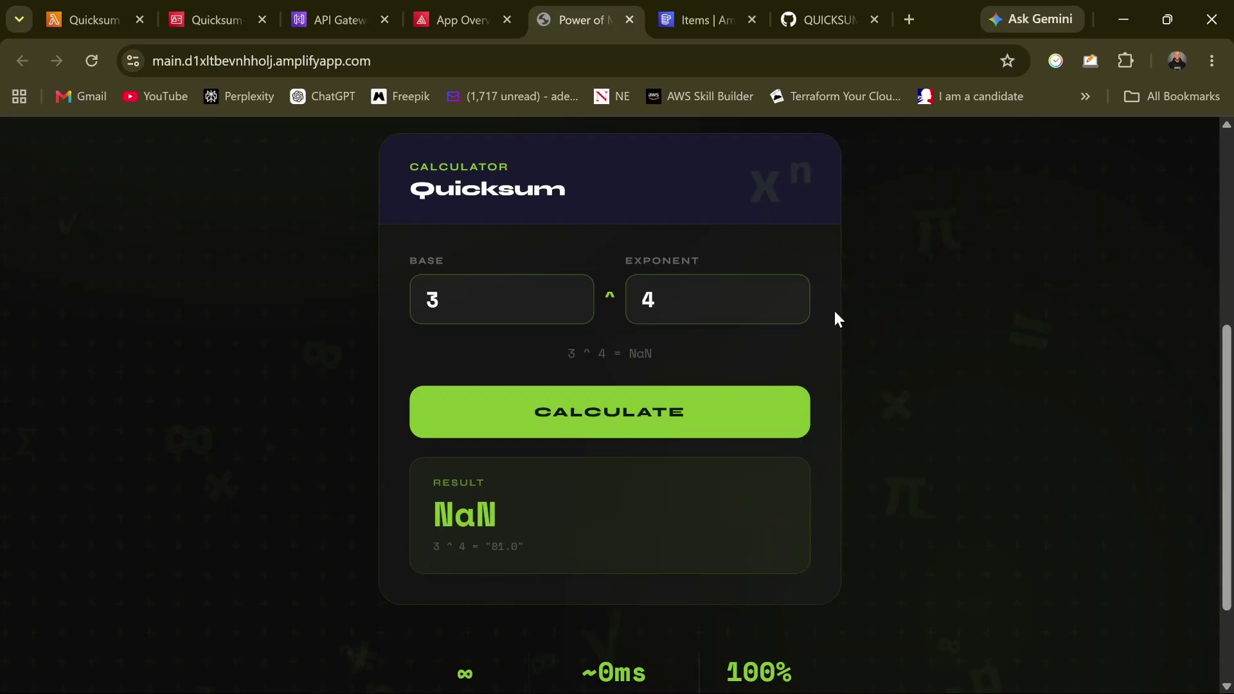
Refresh the quicksumdb table's items in DynamoDB and review the calculation in the Quicksum web app again
{"action": "left_click", "coordinate": [699, 21]}
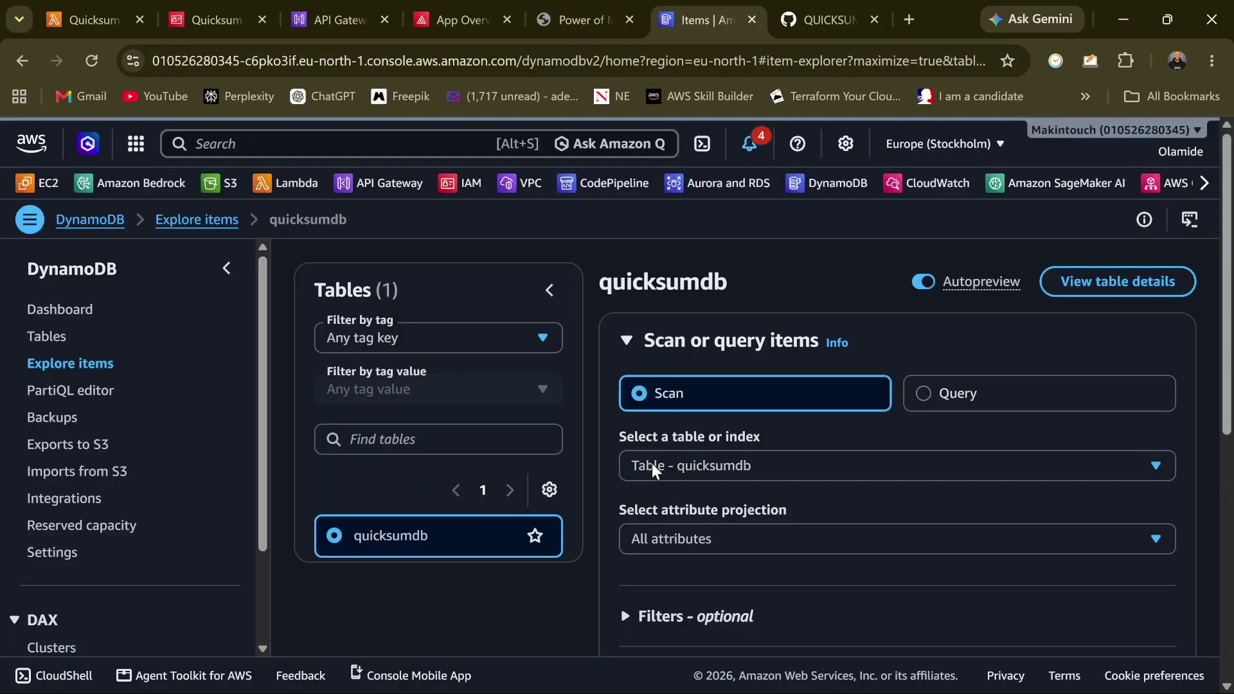
{"action": "scroll", "coordinate": [669, 507], "scroll_direction": "down", "scroll_amount": 7}
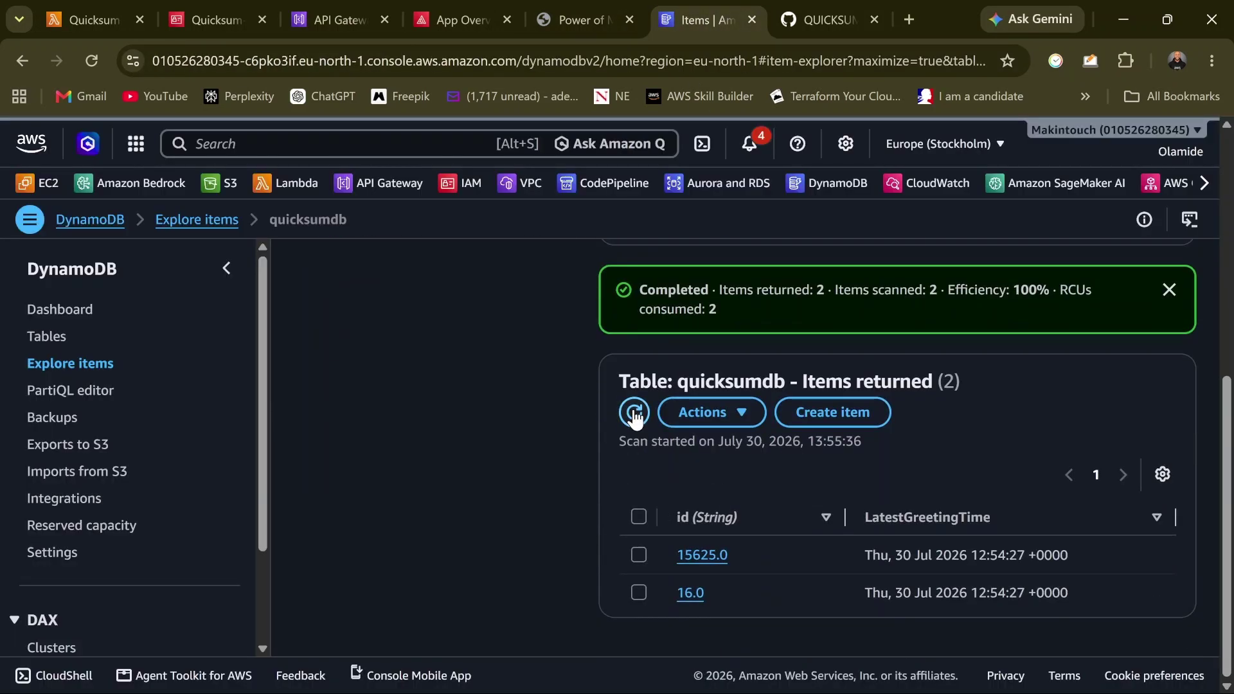
{"action": "left_click", "coordinate": [634, 410]}
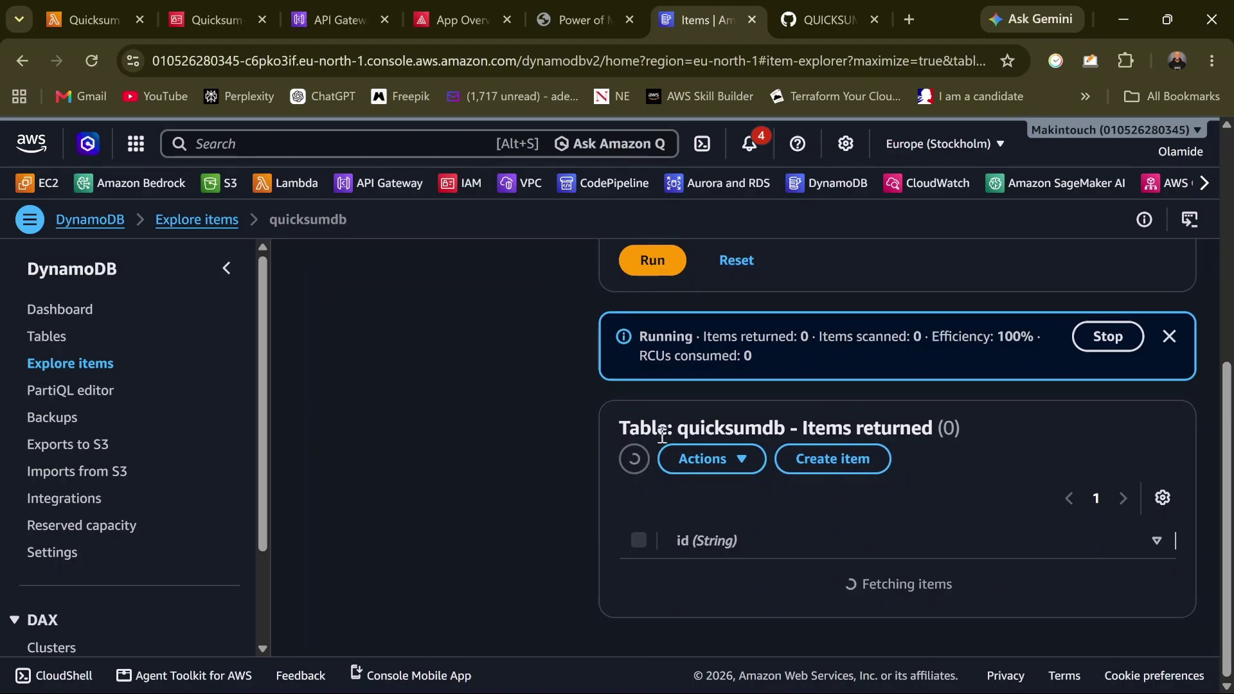
{"action": "scroll", "coordinate": [669, 463], "scroll_direction": "down", "scroll_amount": 1}
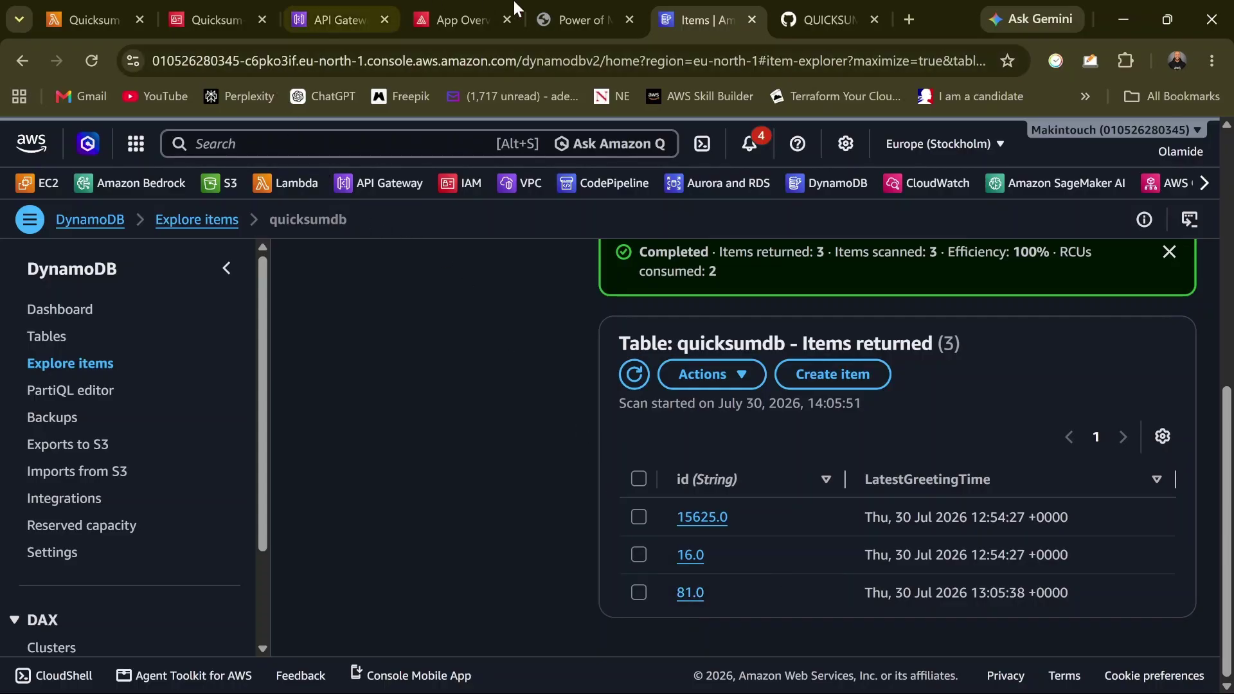
{"action": "left_click", "coordinate": [580, 5]}
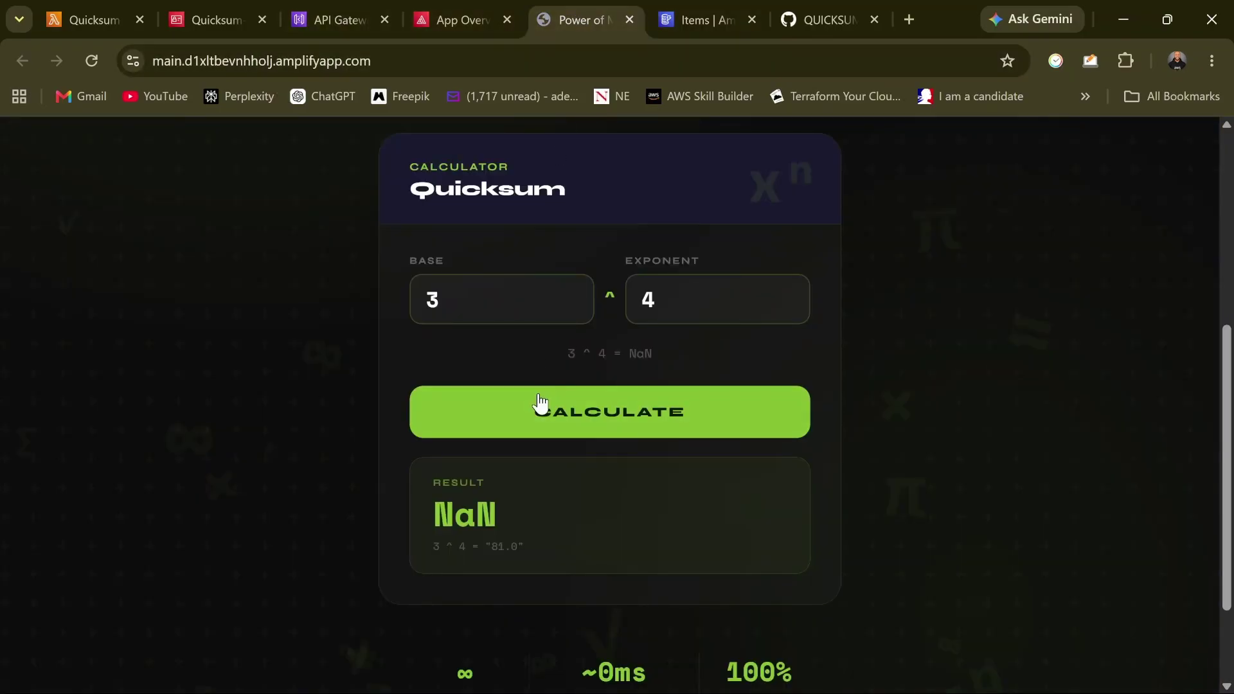
{"action": "scroll", "coordinate": [545, 408], "scroll_direction": "up", "scroll_amount": 4}
{"action": "scroll", "coordinate": [554, 419], "scroll_direction": "up", "scroll_amount": 2}
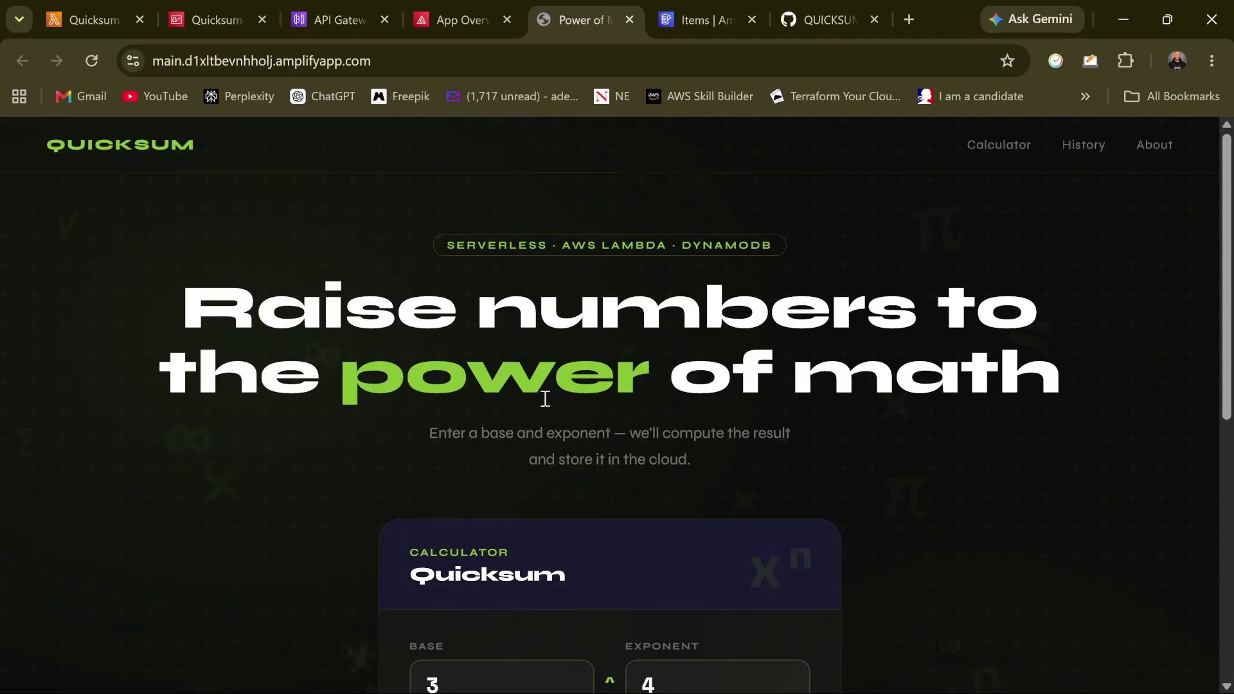
{"action": "scroll", "coordinate": [545, 393], "scroll_direction": "down", "scroll_amount": 5}
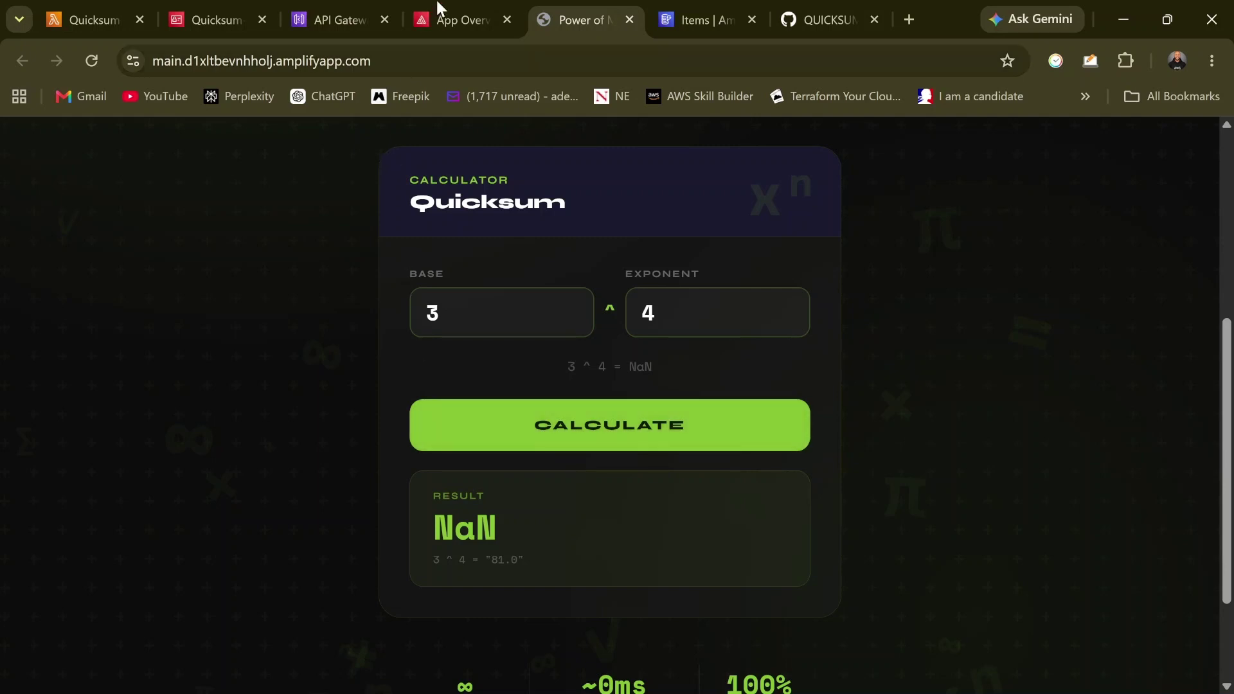
Delete the Quicksum Lambda function permanently, entering "confirm" as the deletion confirmation
{"action": "left_click", "coordinate": [72, 15]}
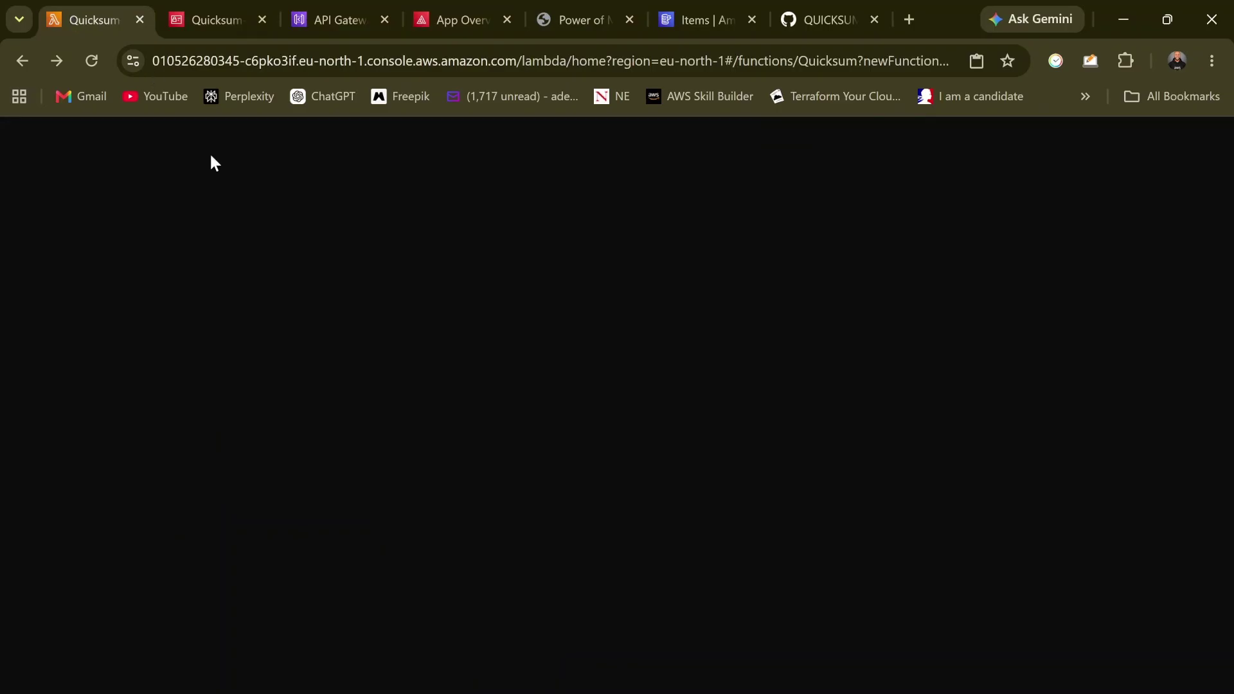
{"action": "scroll", "coordinate": [152, 422], "scroll_direction": "up", "scroll_amount": 20}
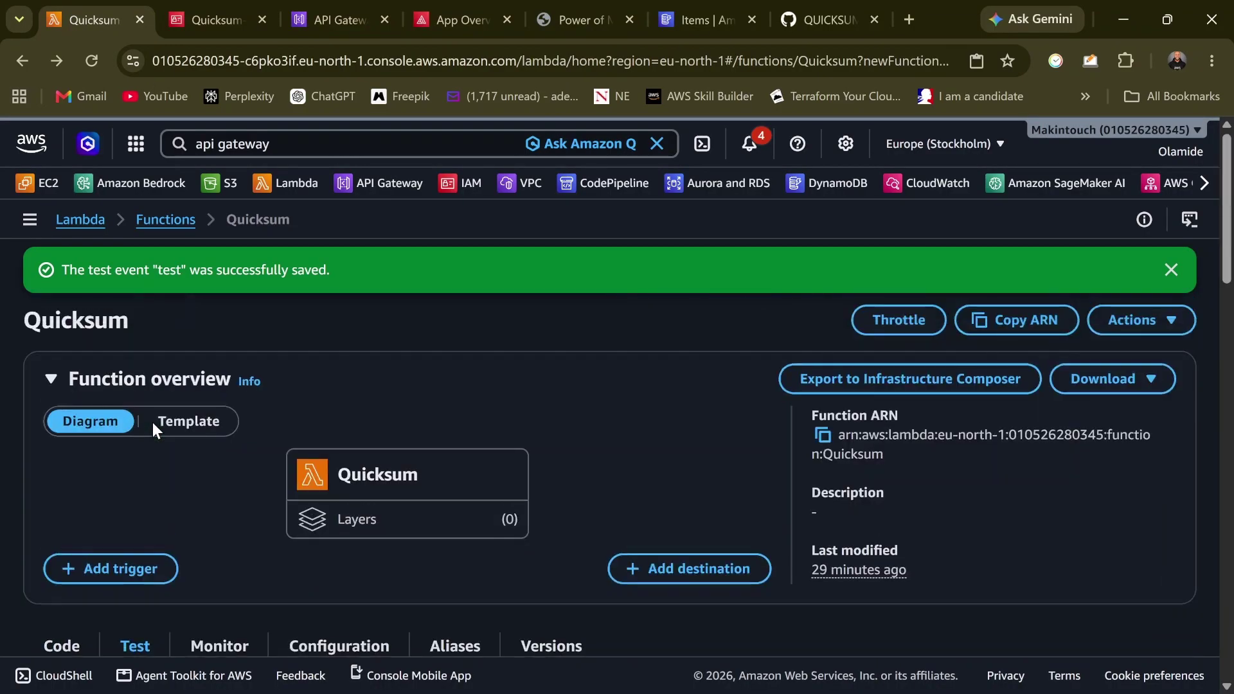
{"action": "left_click", "coordinate": [172, 218]}
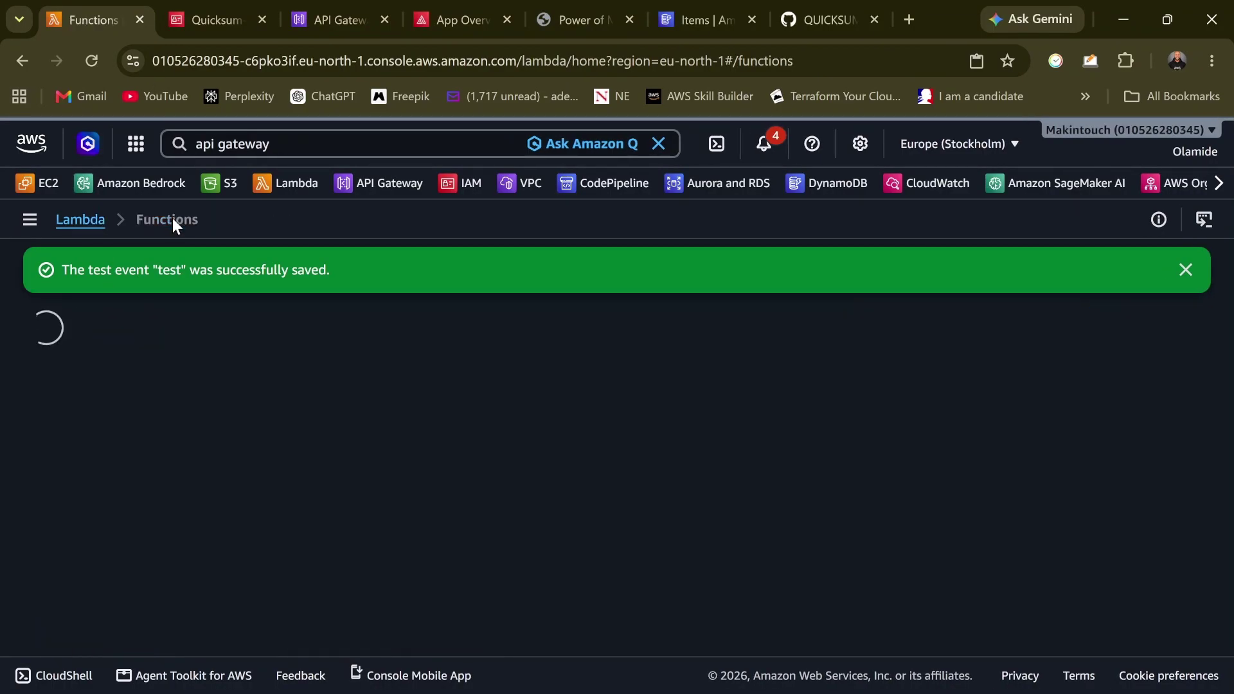
{"action": "left_click", "coordinate": [43, 467]}
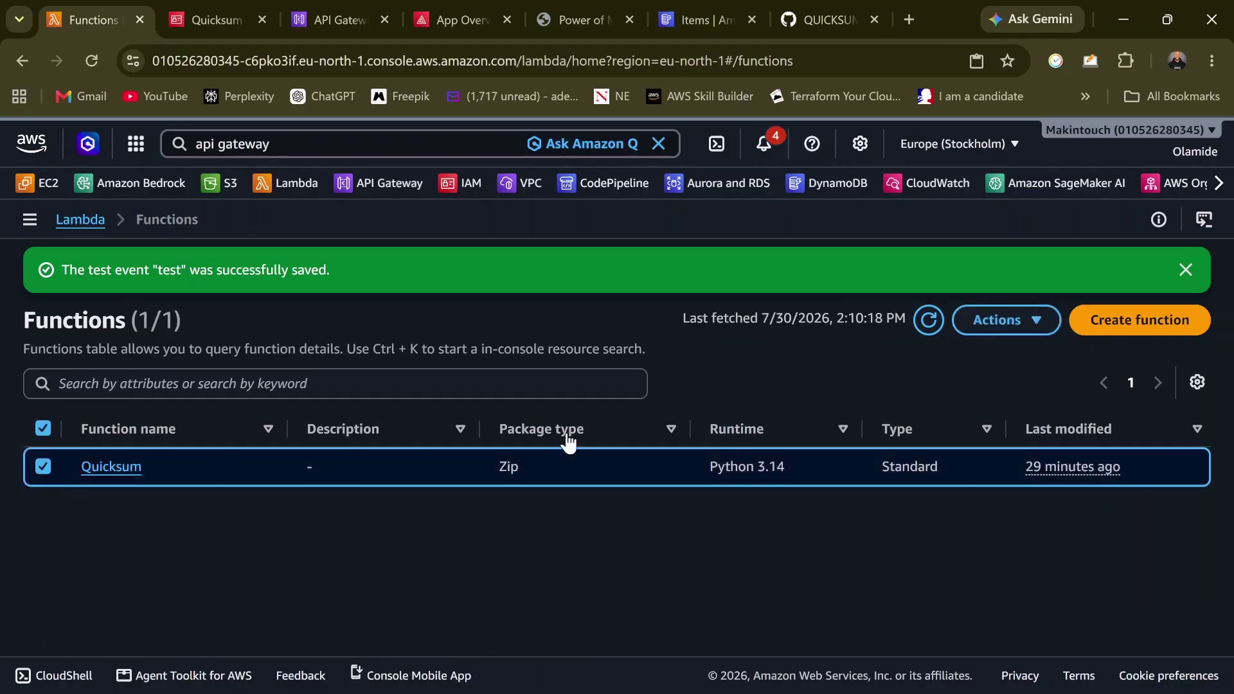
{"action": "left_click", "coordinate": [1005, 320]}
{"action": "left_click", "coordinate": [1001, 417]}
{"action": "left_click", "coordinate": [419, 487]}
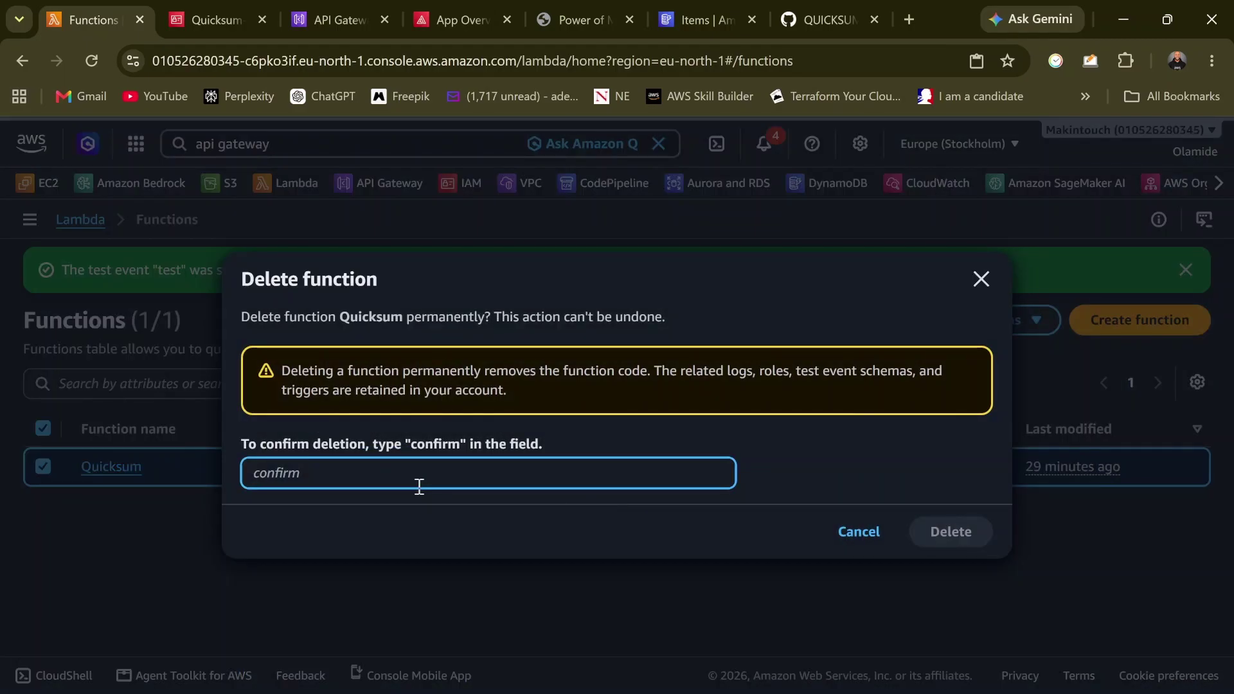
{"action": "type", "text": "confirm"}
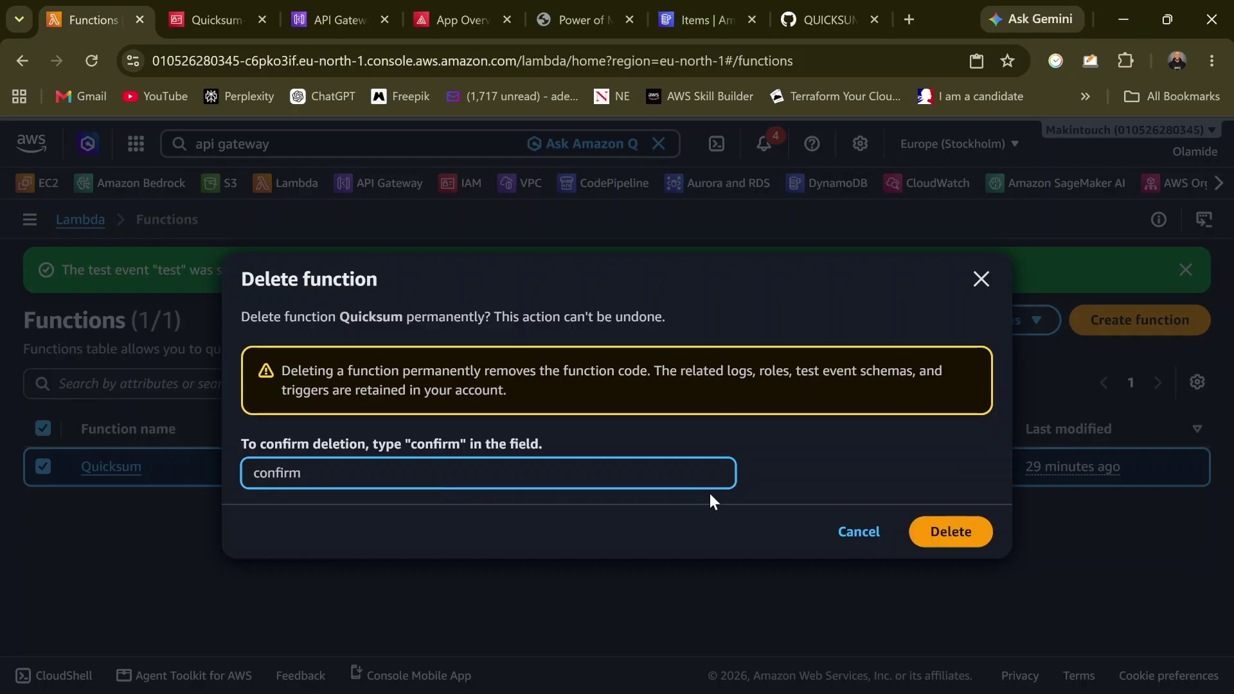
{"action": "left_click", "coordinate": [939, 533]}
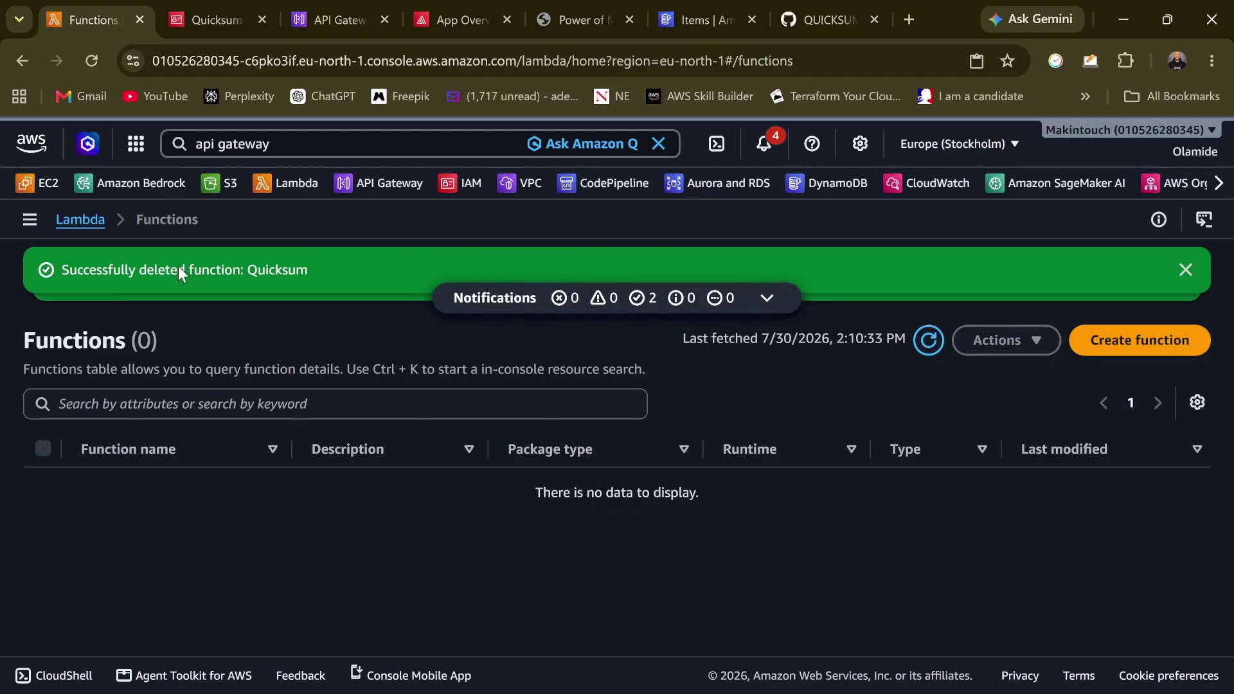
Close the Lambda functions page and the Quicksum IAM role page to return to the quicksum-Api resources in API Gateway
{"action": "left_click", "coordinate": [139, 19]}
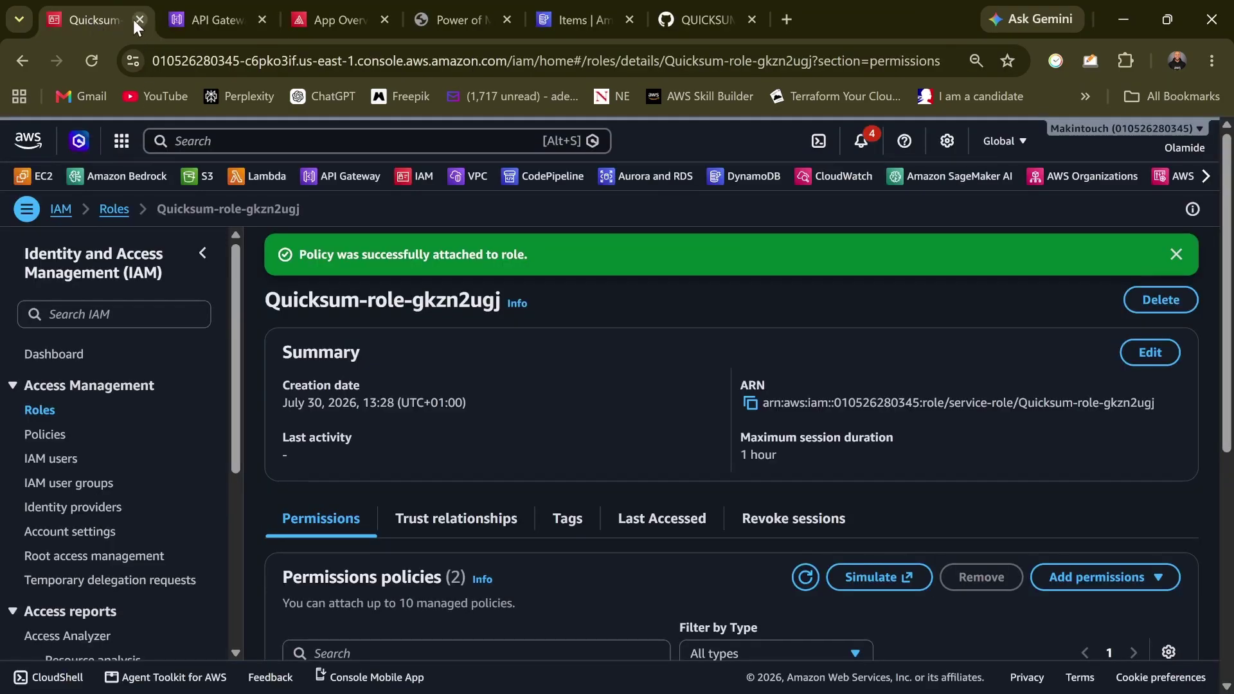
{"action": "left_click", "coordinate": [139, 19]}
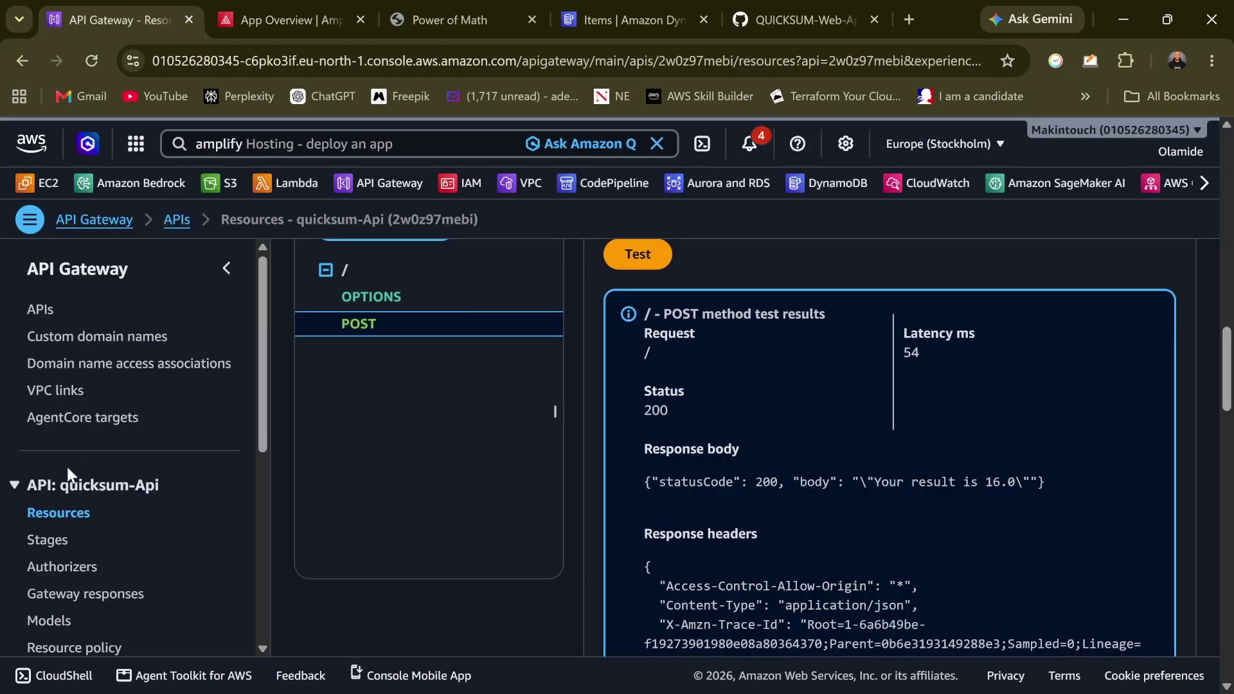
Delete the quicksum-Api REST API permanently, entering "confirm" as the deletion confirmation, and close the API Gateway page
{"action": "left_click", "coordinate": [45, 311]}
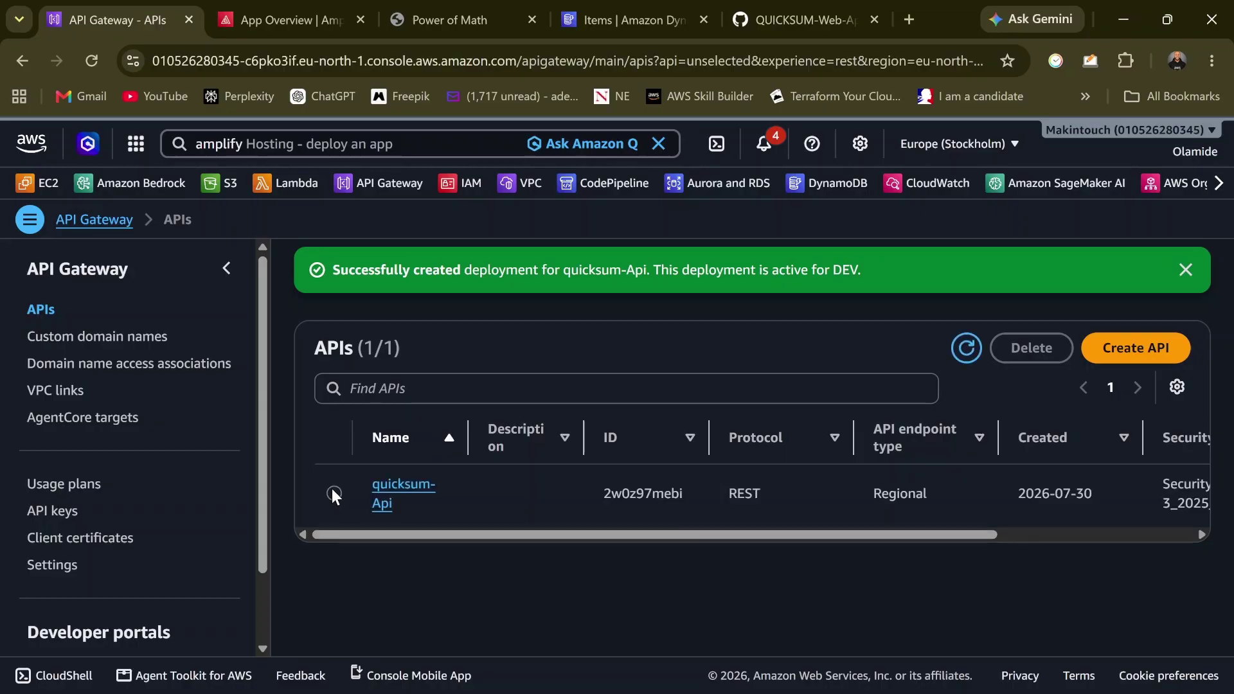
{"action": "left_click", "coordinate": [333, 491]}
{"action": "left_click", "coordinate": [1050, 349]}
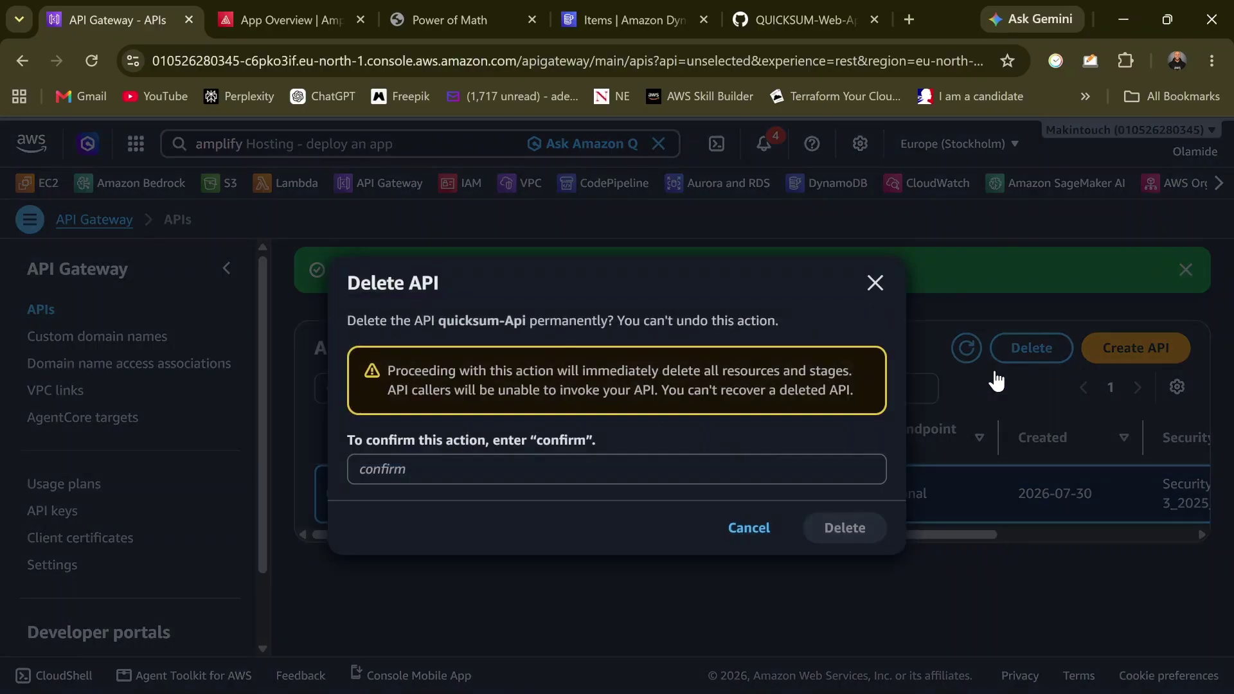
{"action": "left_click", "coordinate": [572, 460]}
{"action": "left_click_drag", "start_coordinate": [535, 438], "coordinate": [584, 445]}
{"action": "key", "text": "ctrl+c"}
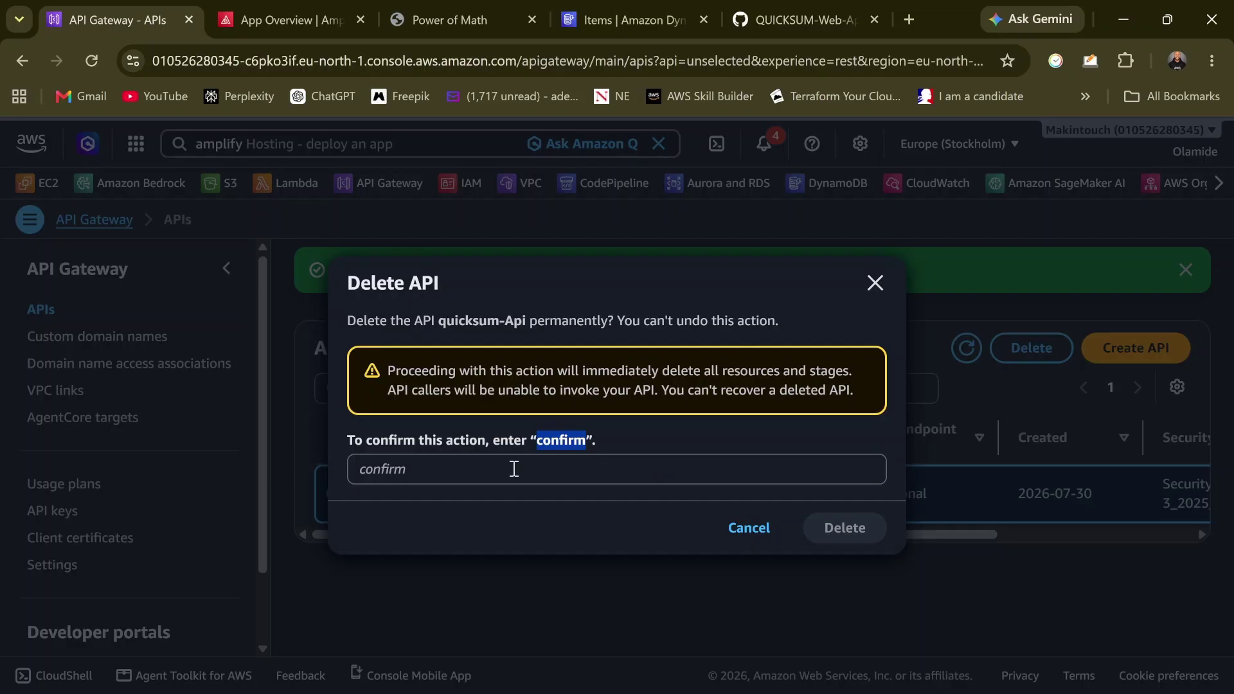
{"action": "left_click", "coordinate": [477, 478]}
{"action": "key", "text": "ctrl+v"}
{"action": "left_click", "coordinate": [842, 534]}
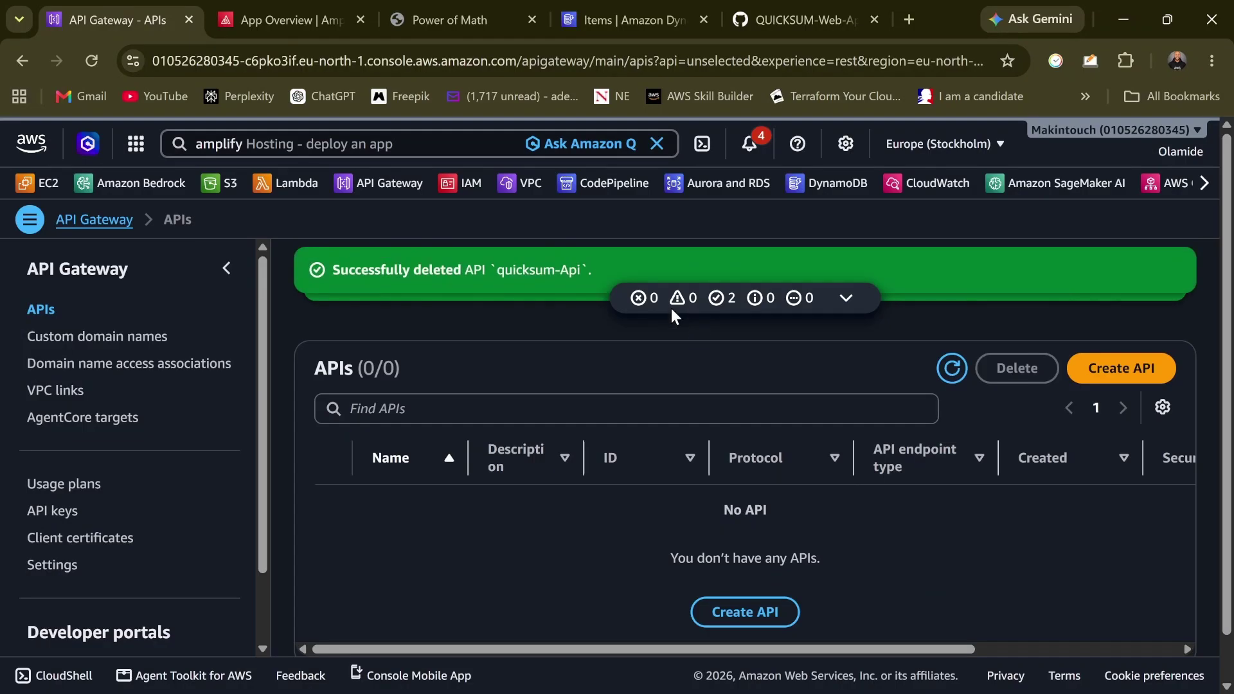
{"action": "left_click", "coordinate": [188, 20]}
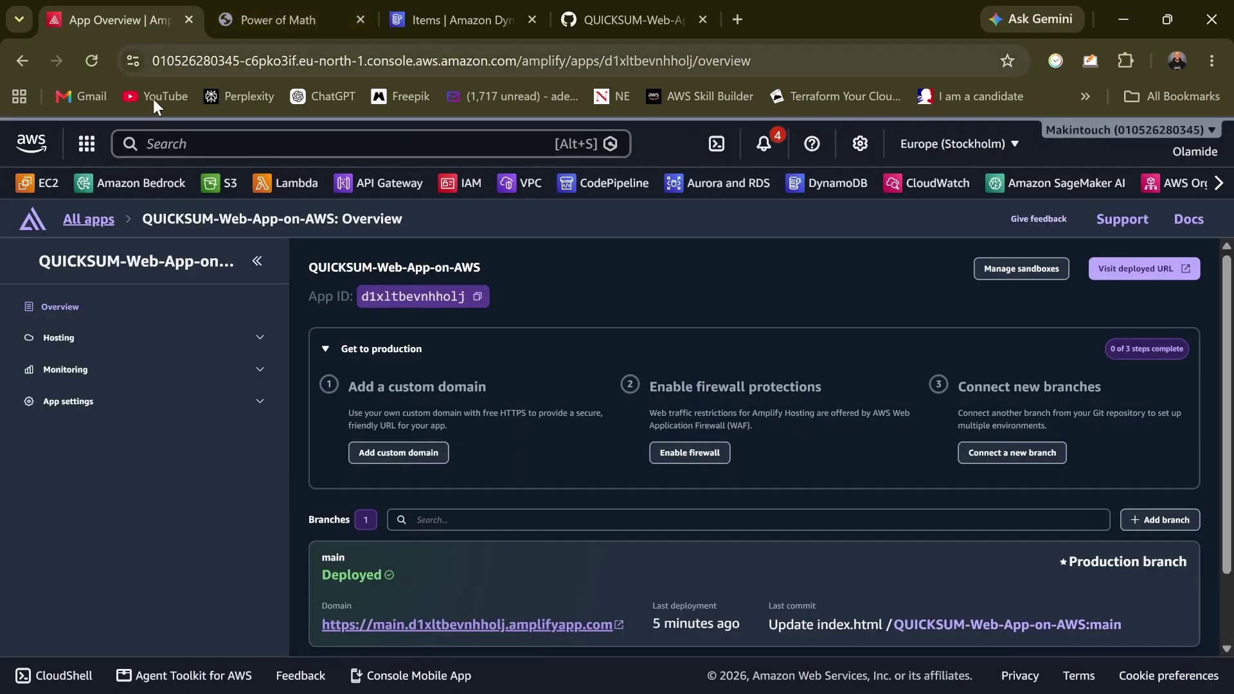
Delete the QUICKSUM-Web-App-on-AWS app from its Amplify general settings, entering "delete" as confirmation, and close the Amplify page
{"action": "left_click", "coordinate": [120, 405]}
{"action": "left_click", "coordinate": [111, 426]}
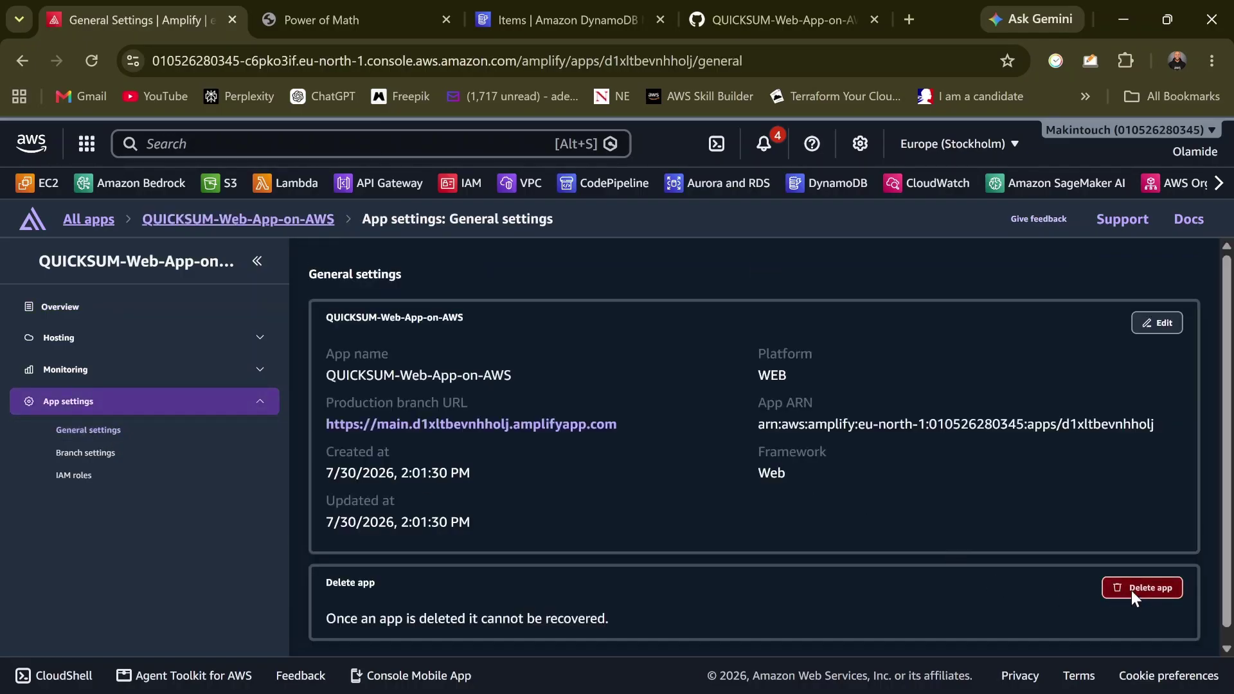
{"action": "left_click", "coordinate": [1132, 590]}
{"action": "left_click", "coordinate": [497, 358]}
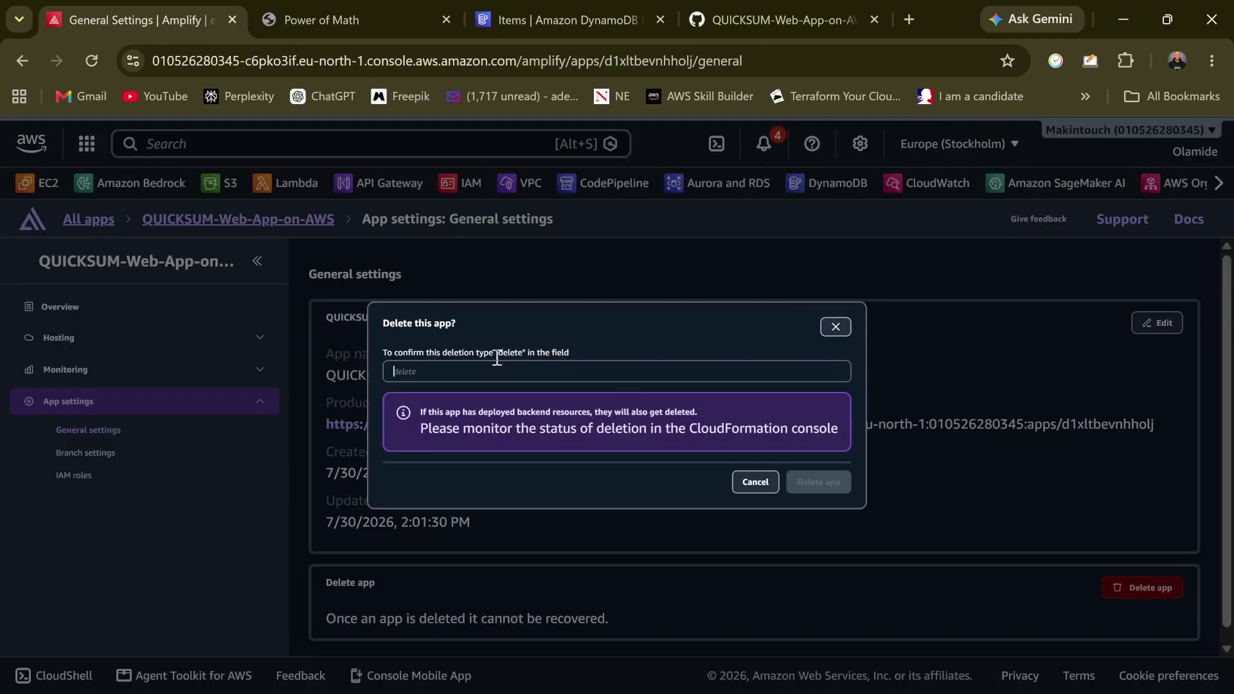
{"action": "type", "text": "delete"}
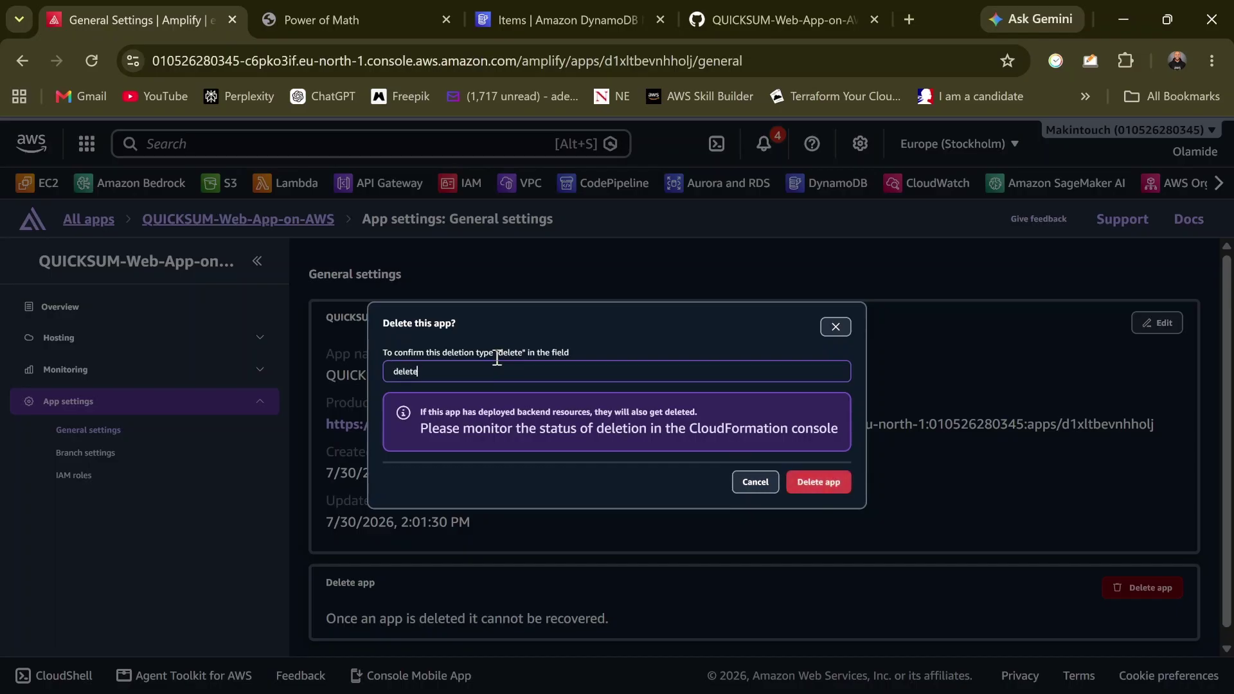
{"action": "left_click", "coordinate": [807, 483]}
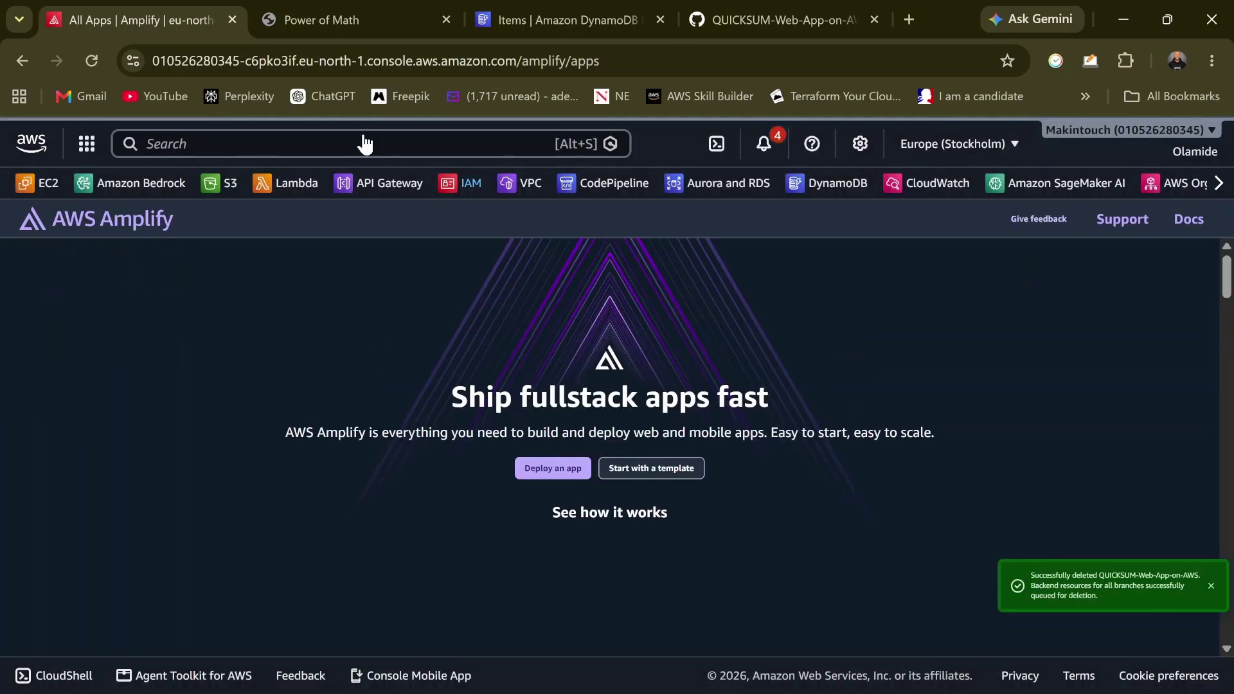
{"action": "left_click", "coordinate": [231, 20]}
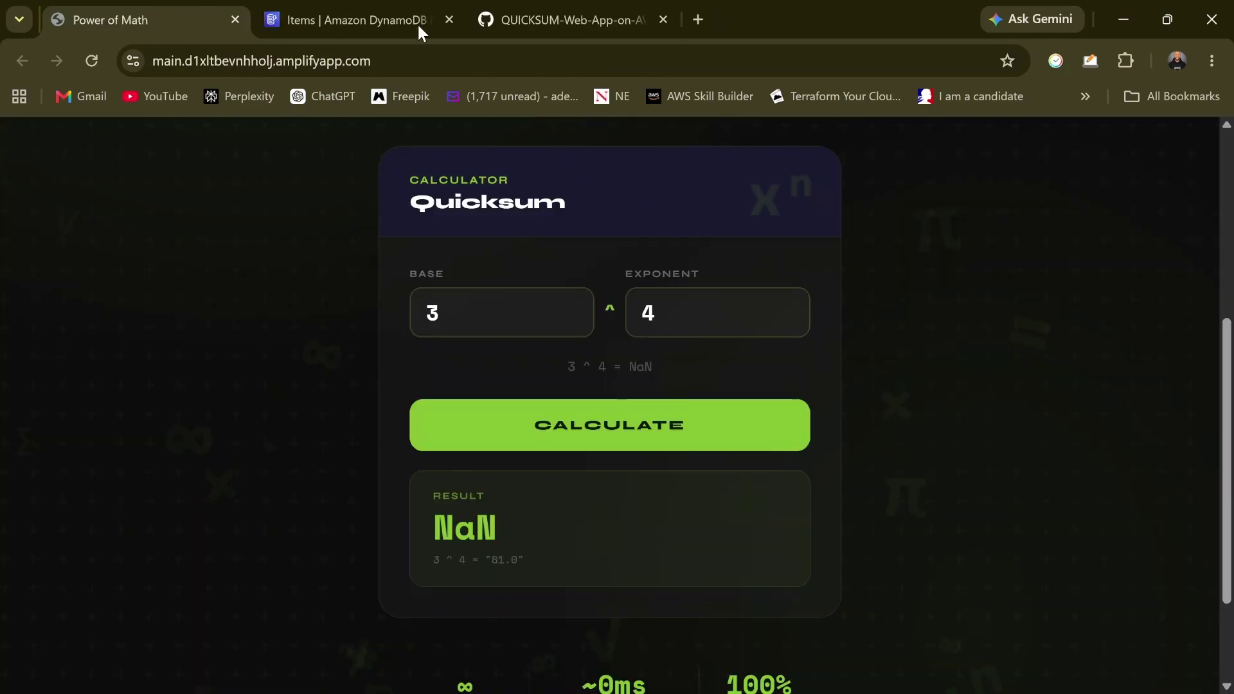
Delete the quicksumdb table in DynamoDB together with its CloudWatch alarms, entering "confirm" as confirmation, and refresh the table list
{"action": "left_click", "coordinate": [335, 20]}
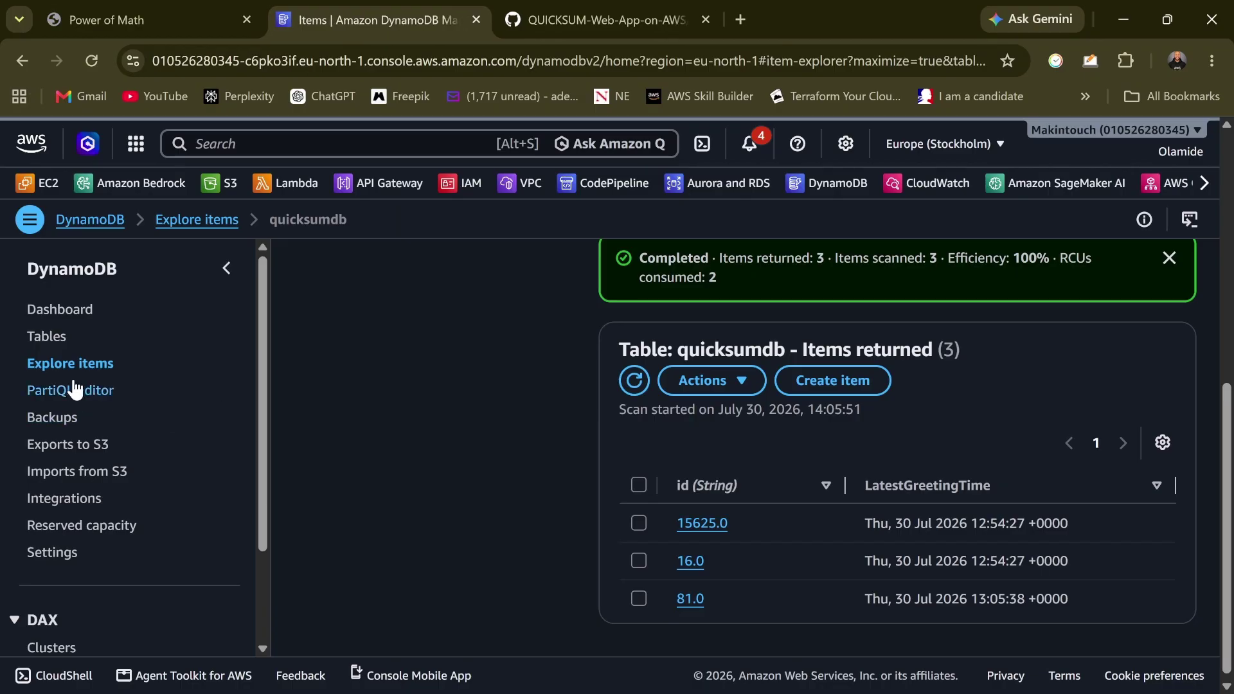
{"action": "left_click", "coordinate": [63, 311]}
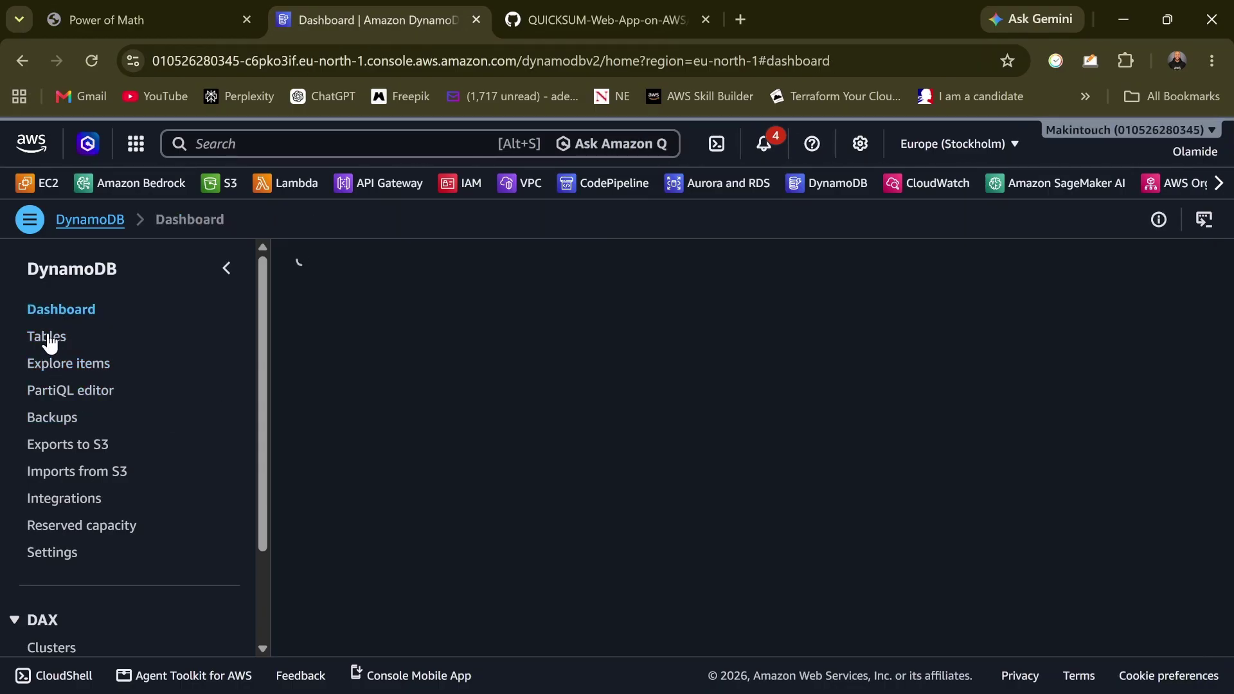
{"action": "left_click", "coordinate": [51, 338]}
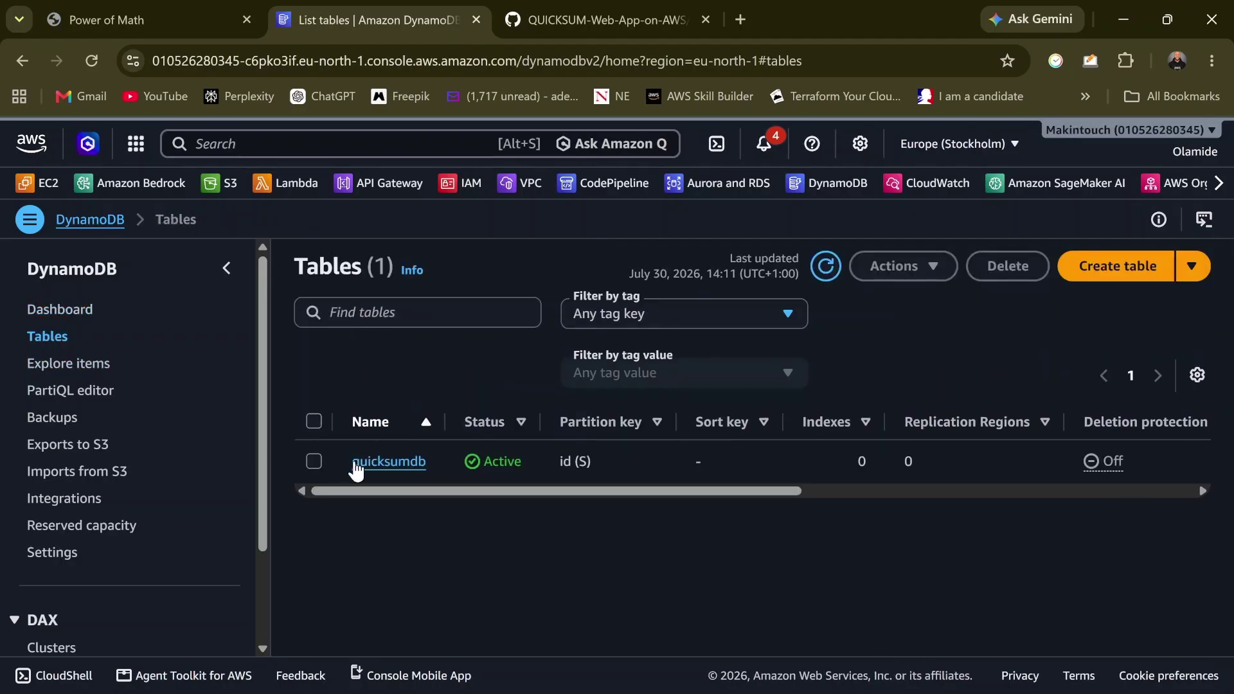
{"action": "left_click", "coordinate": [314, 462]}
{"action": "left_click", "coordinate": [998, 287]}
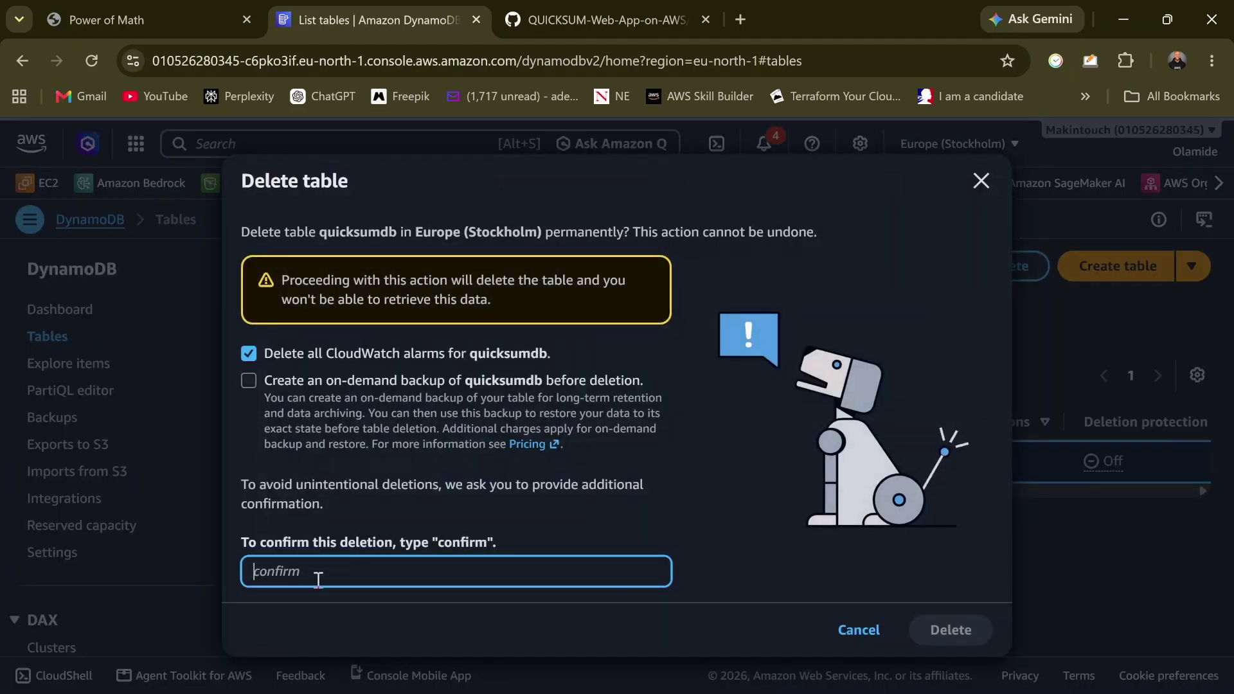
{"action": "type", "text": "confirm"}
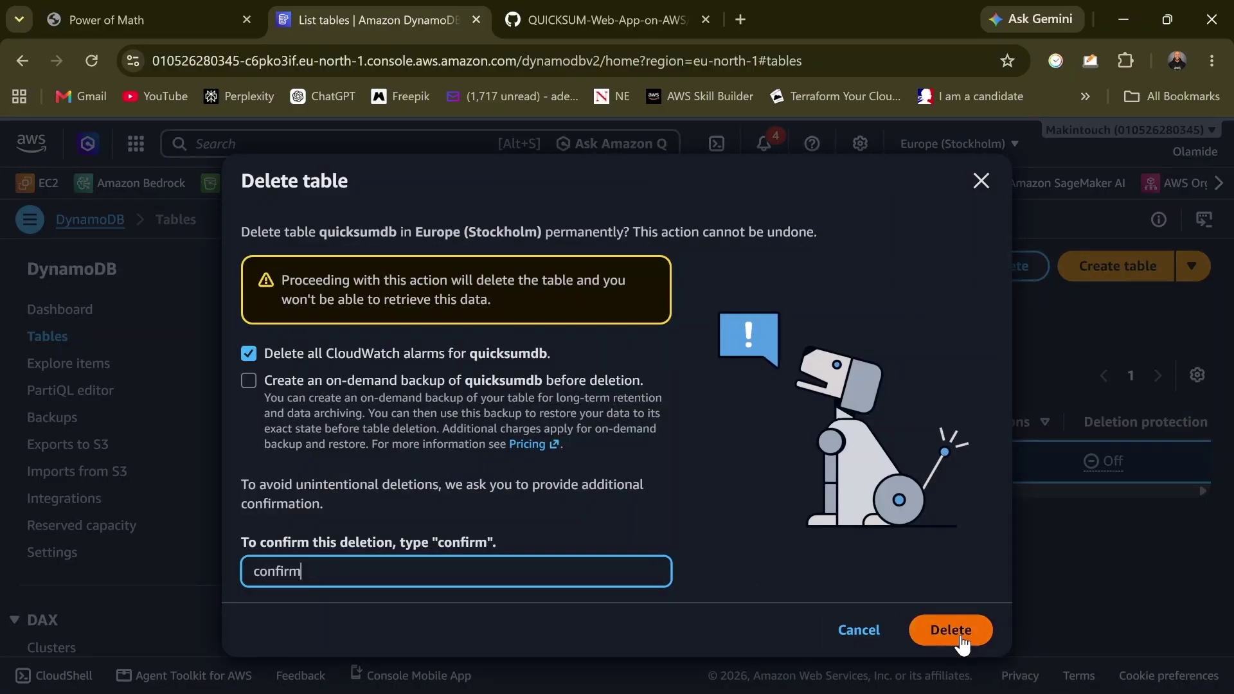
{"action": "left_click", "coordinate": [954, 631]}
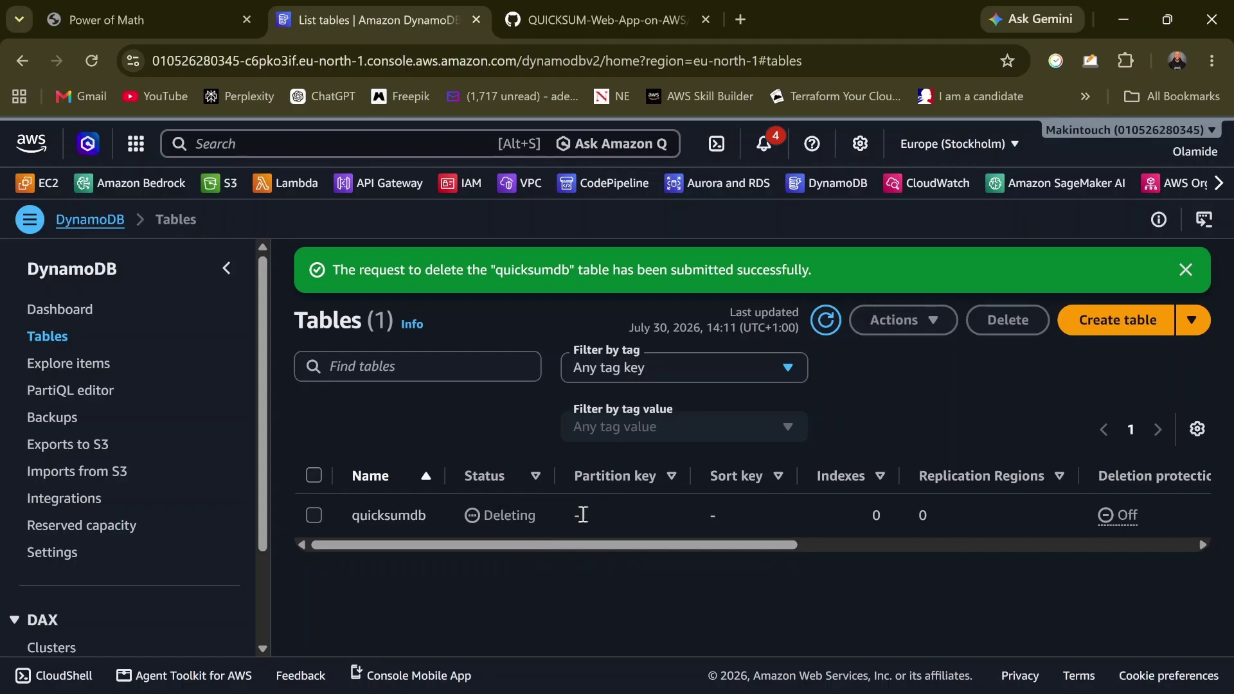
{"action": "left_click", "coordinate": [825, 320]}
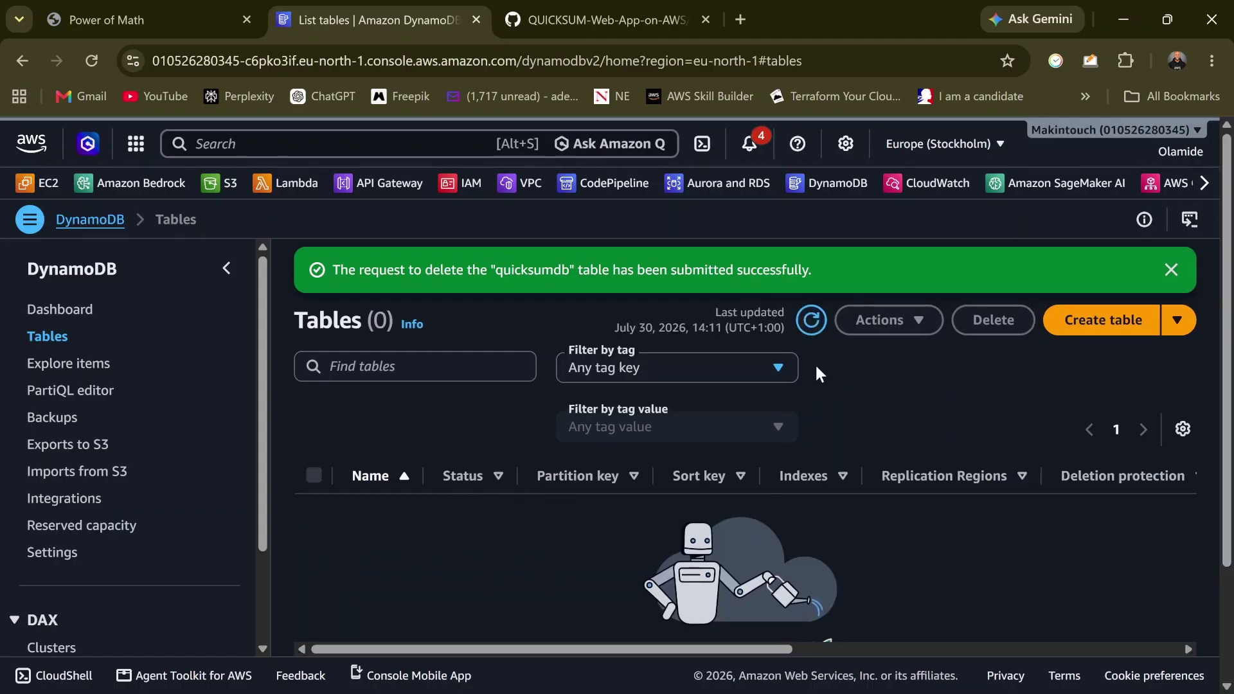
Close the DynamoDB page and reload the deployed Quicksum web app to check whether its Amplify address still responds
{"action": "left_click", "coordinate": [476, 19]}
{"action": "left_click", "coordinate": [126, 17]}
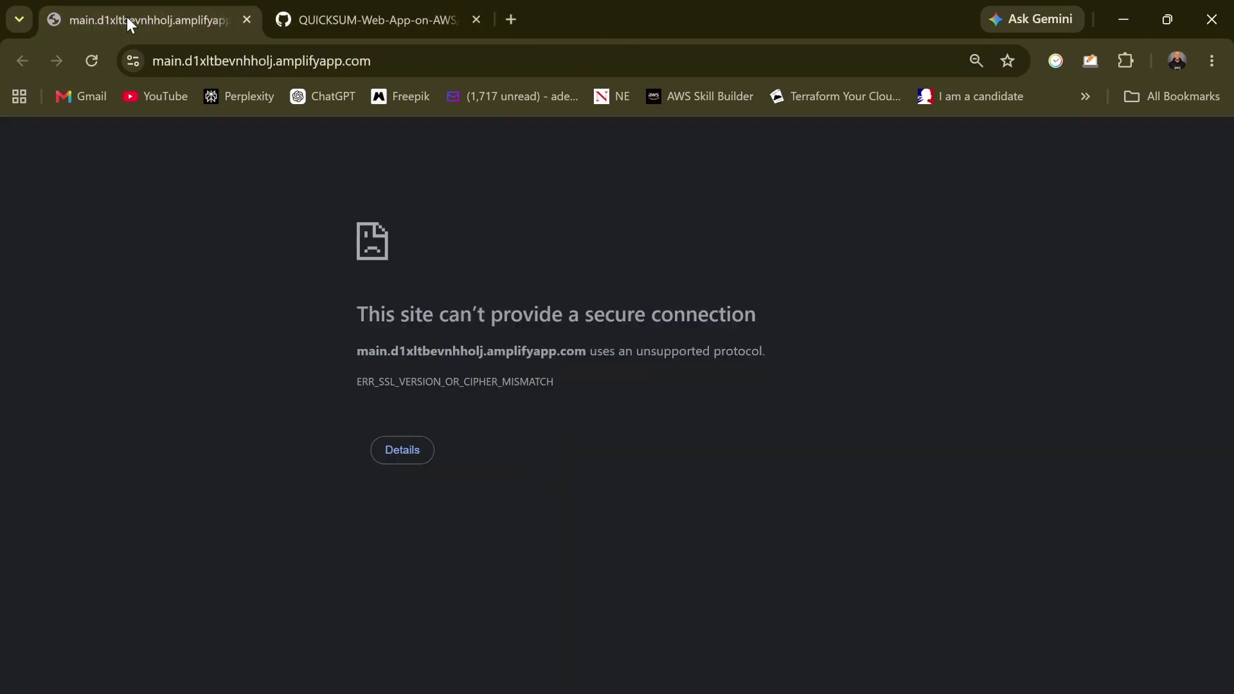
{"action": "left_click", "coordinate": [92, 60]}
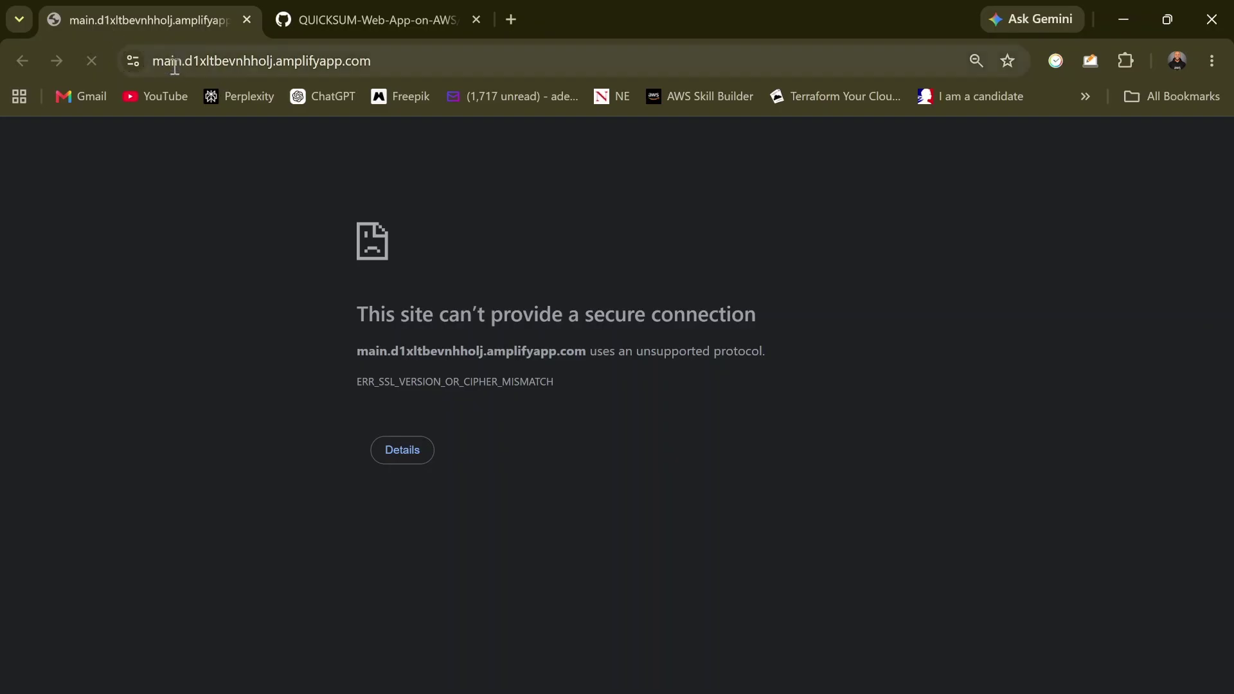